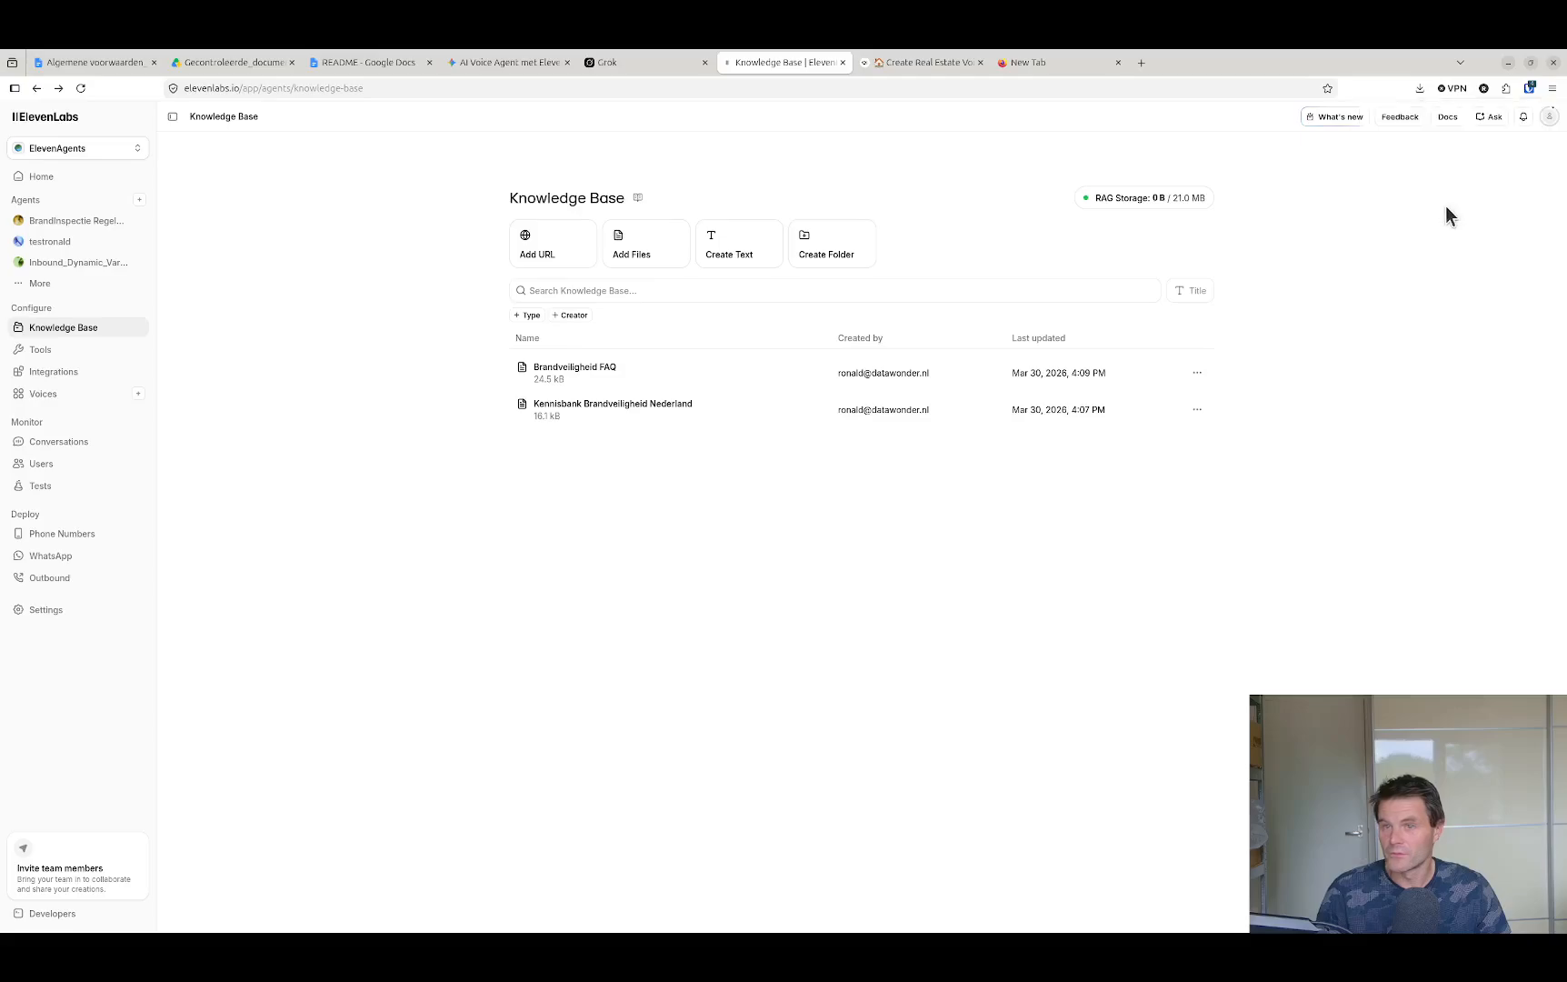
Open elevenlabs.io in a private browser window, view its sign-up and pricing pages, and close the window
text(elevenlabs.io/)
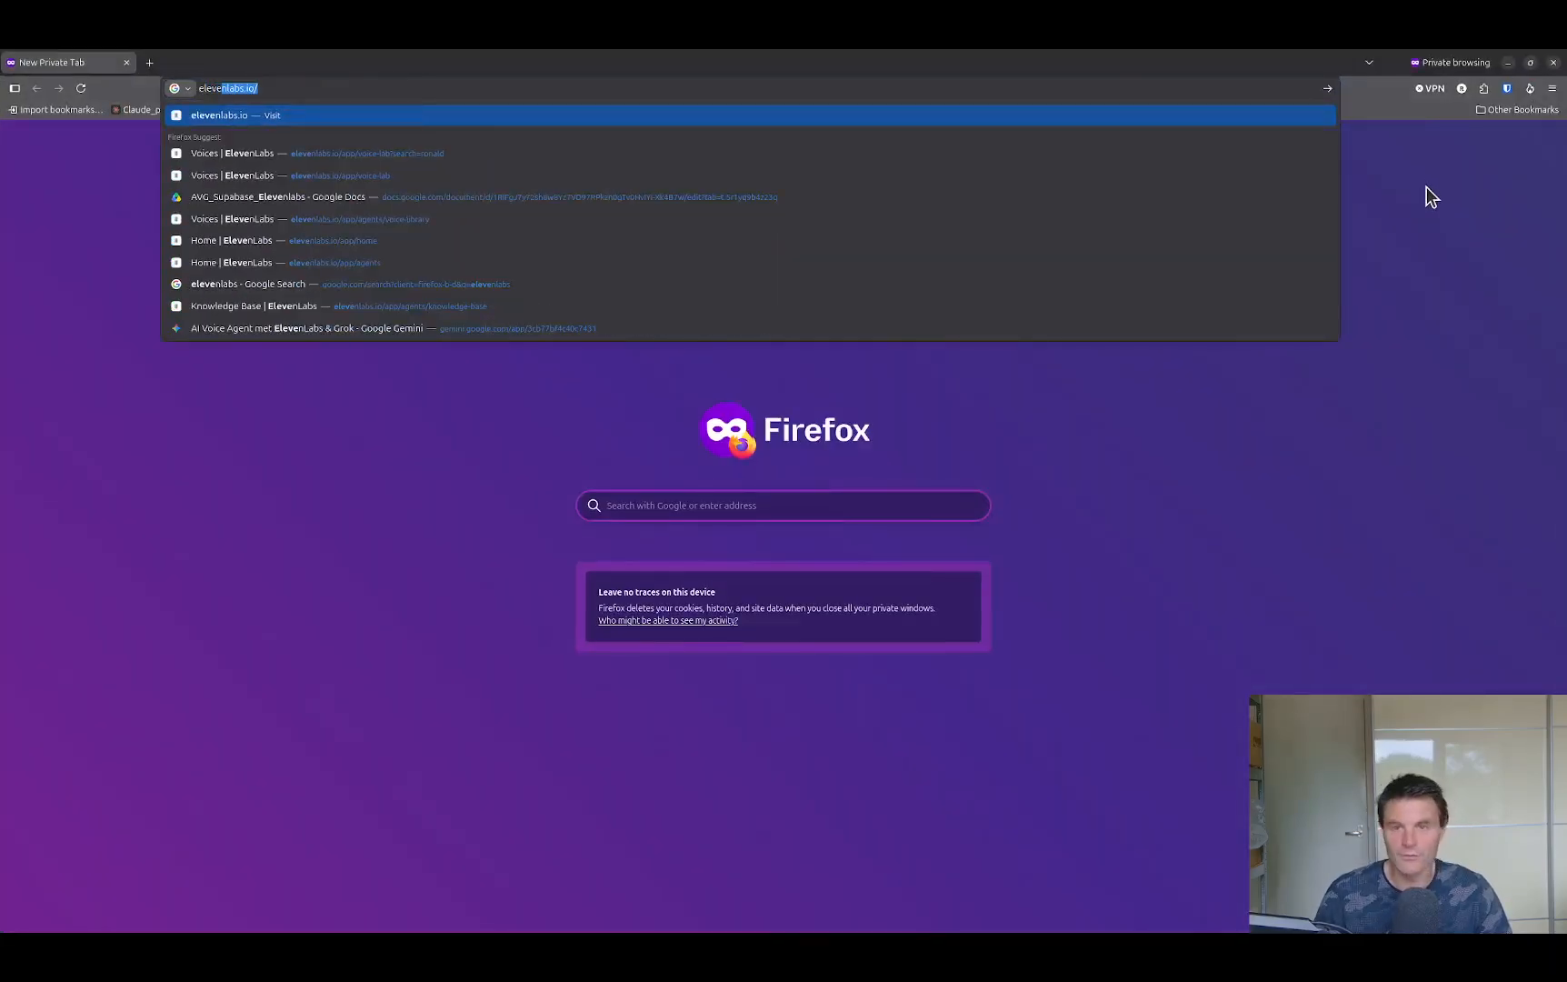
key(Return)
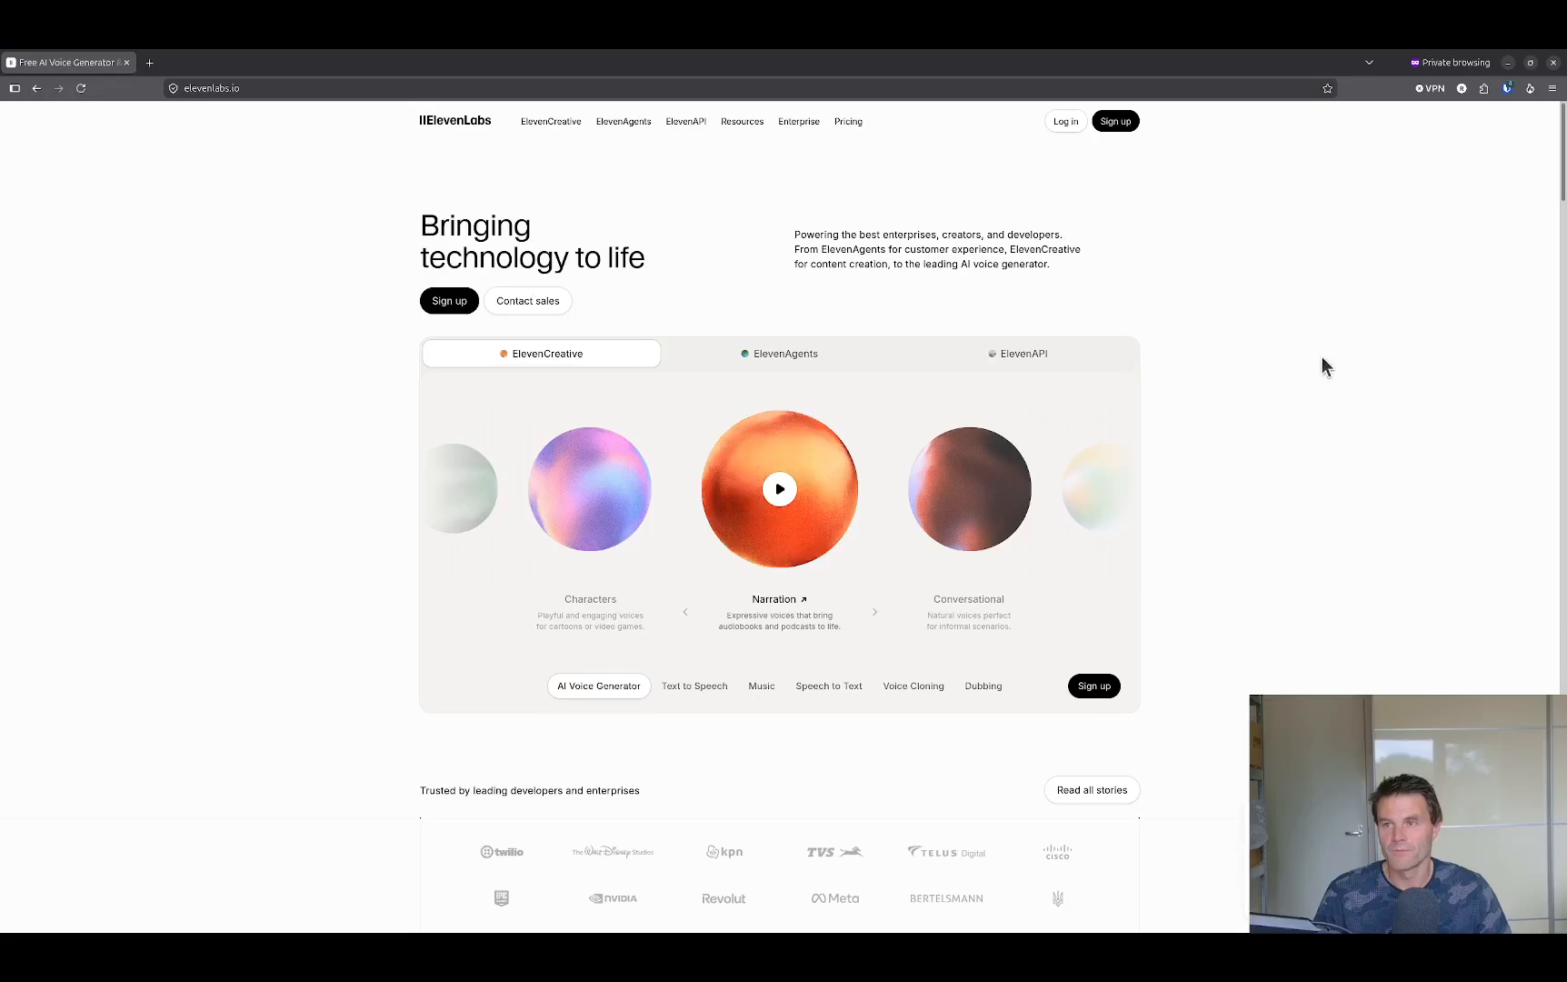
click(1118, 125)
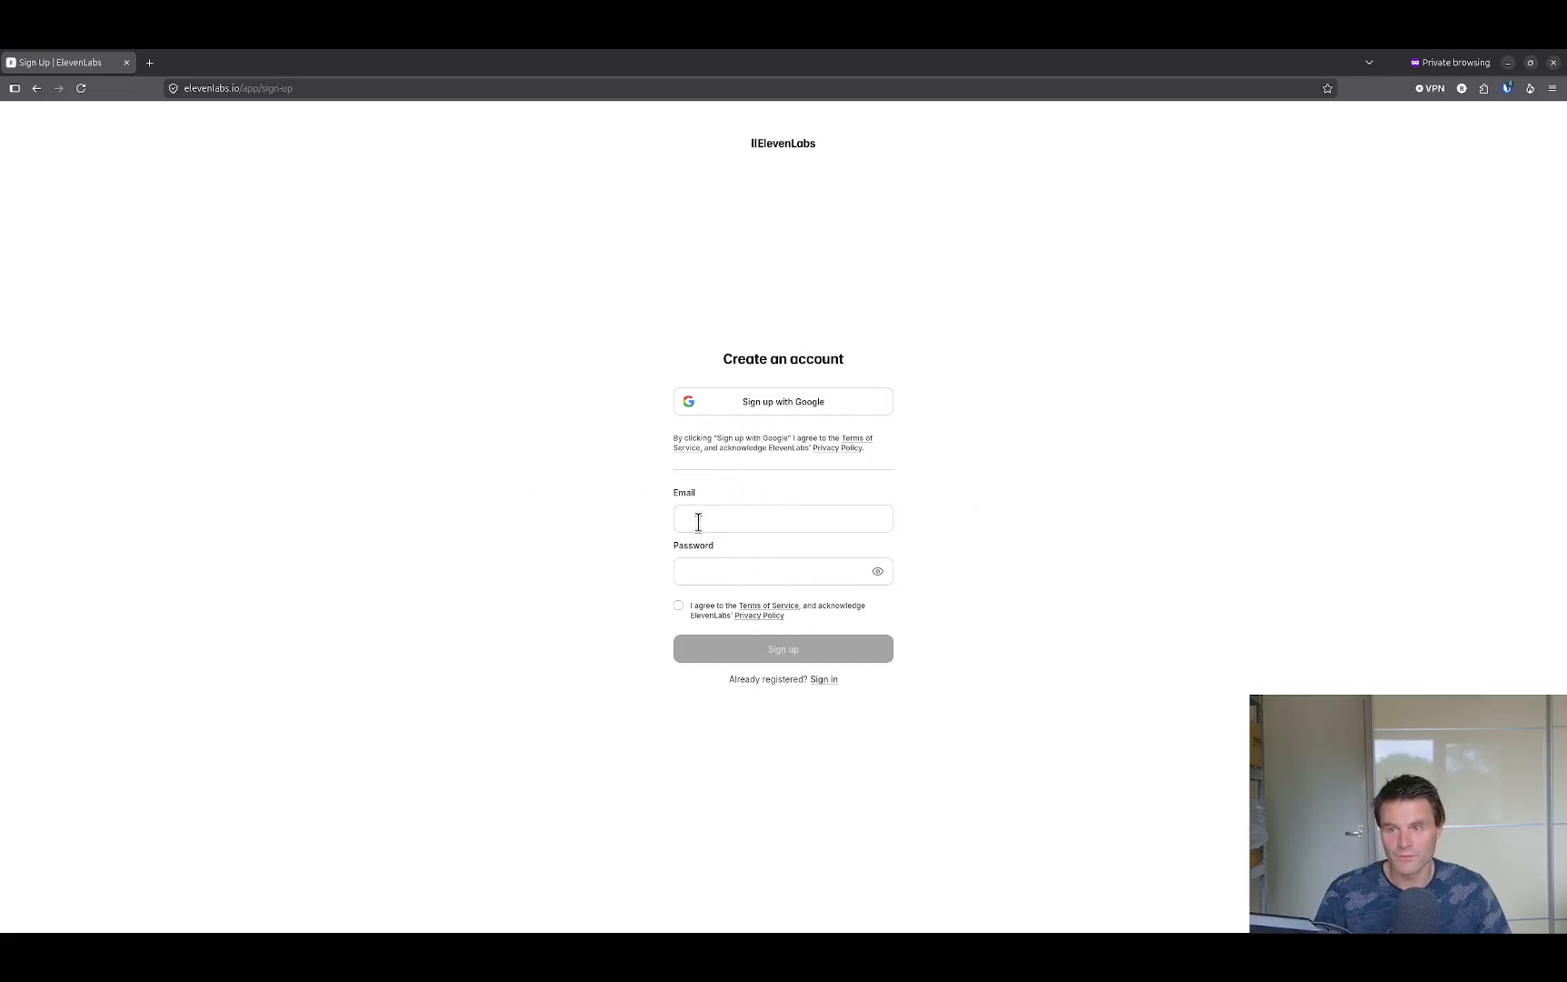
click(40, 90)
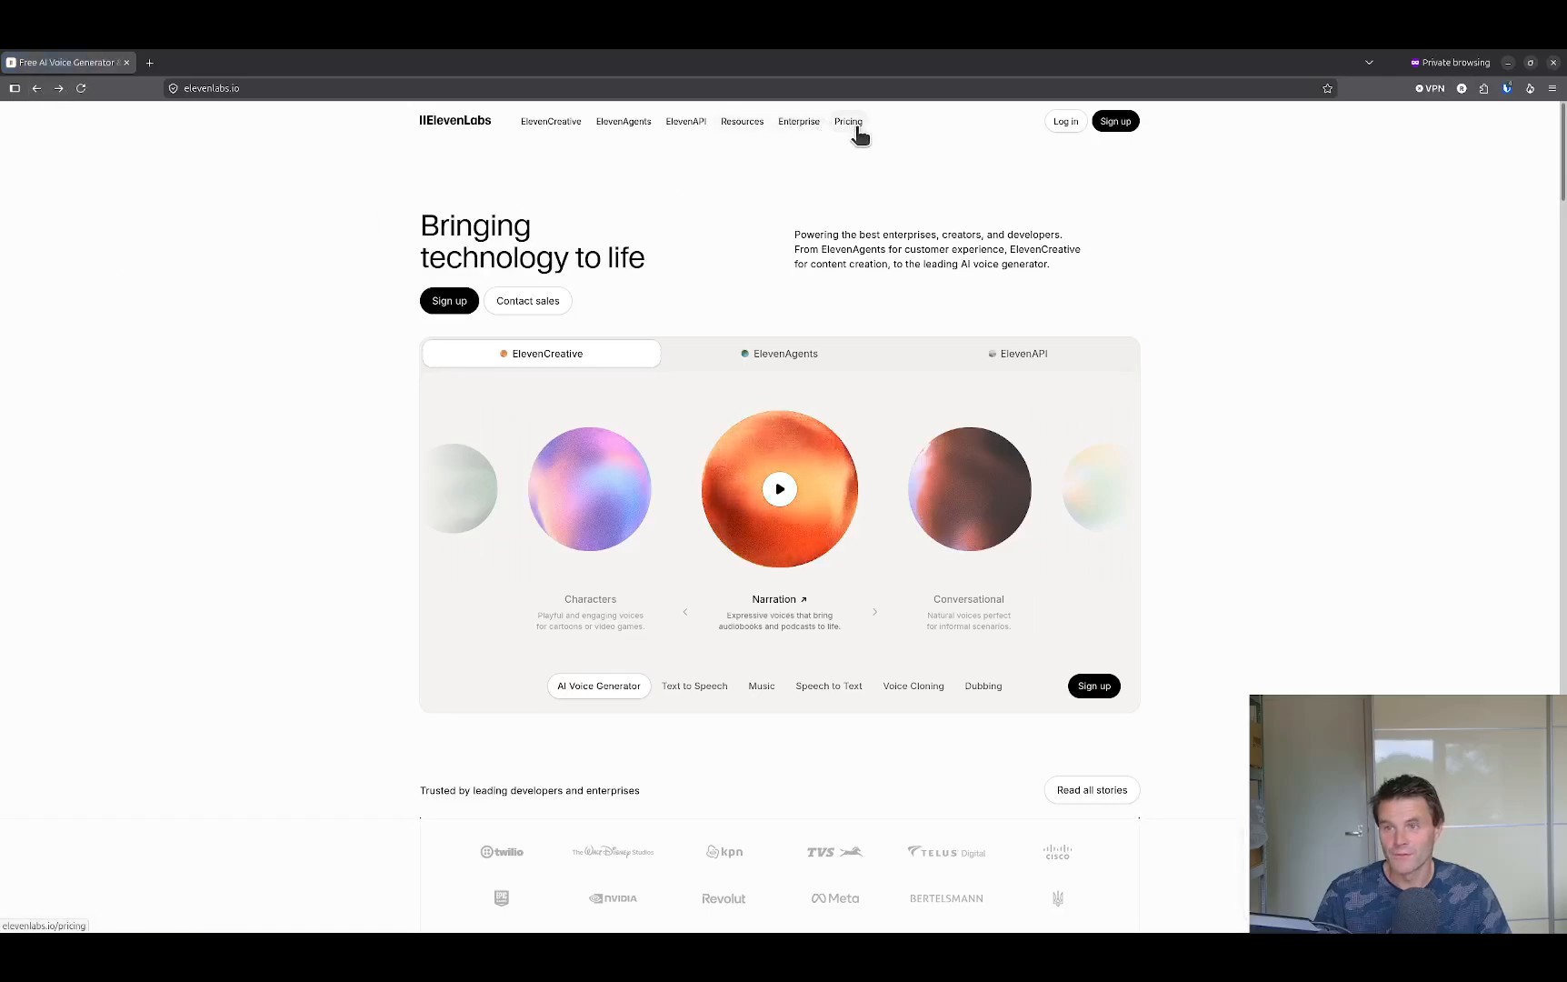
click(850, 123)
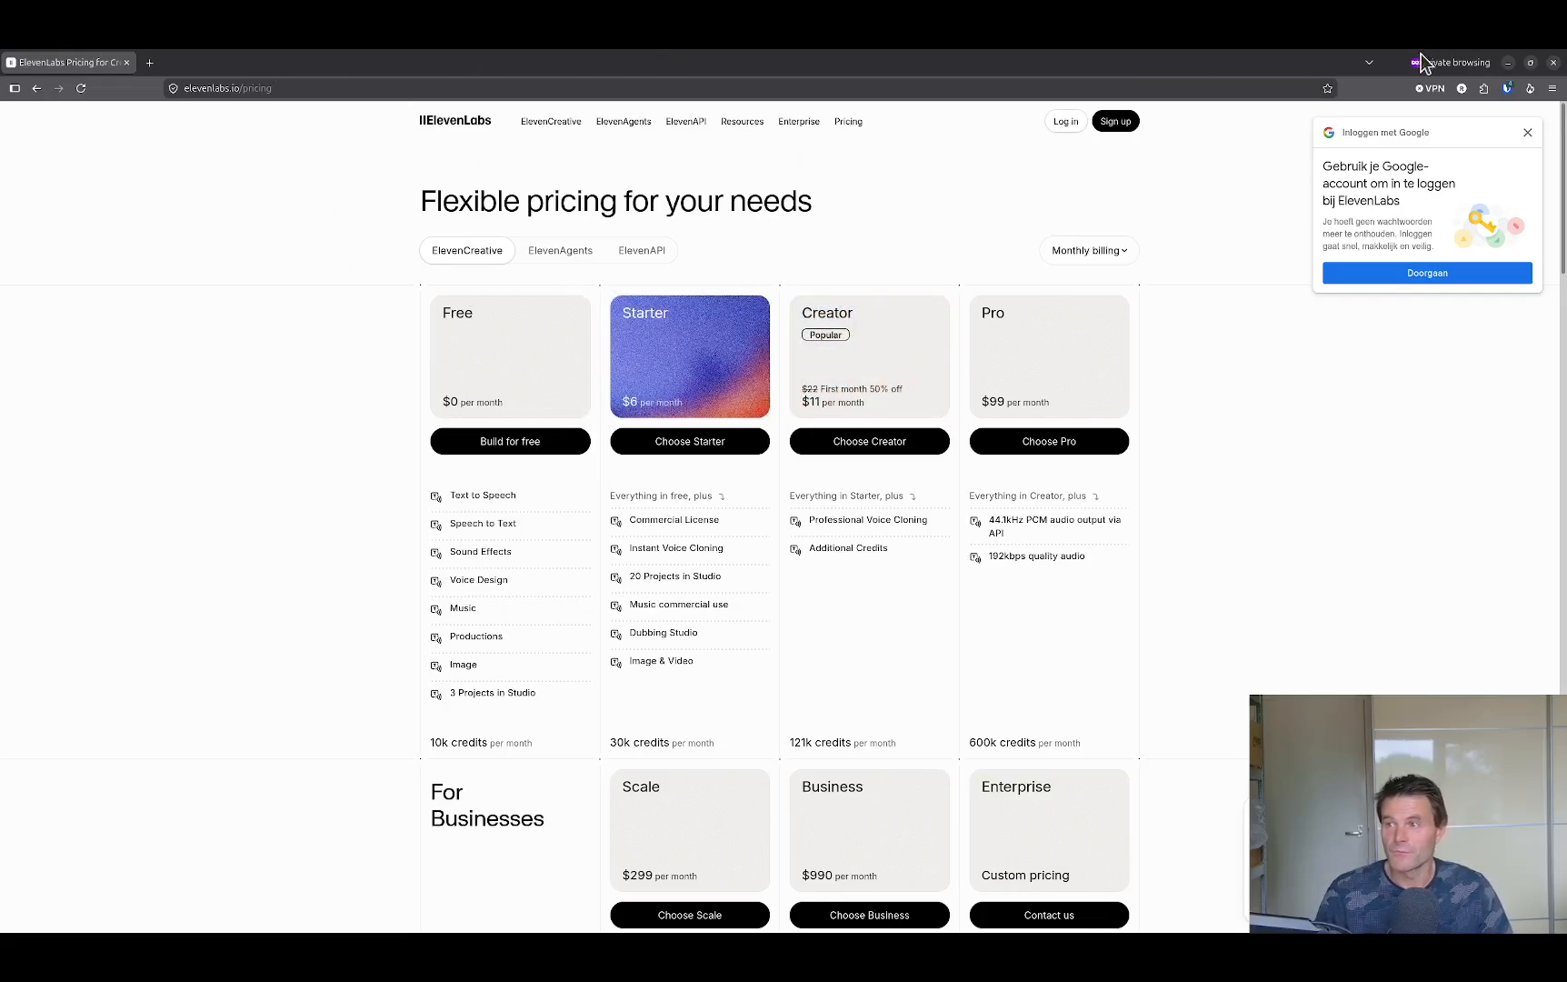
click(1554, 62)
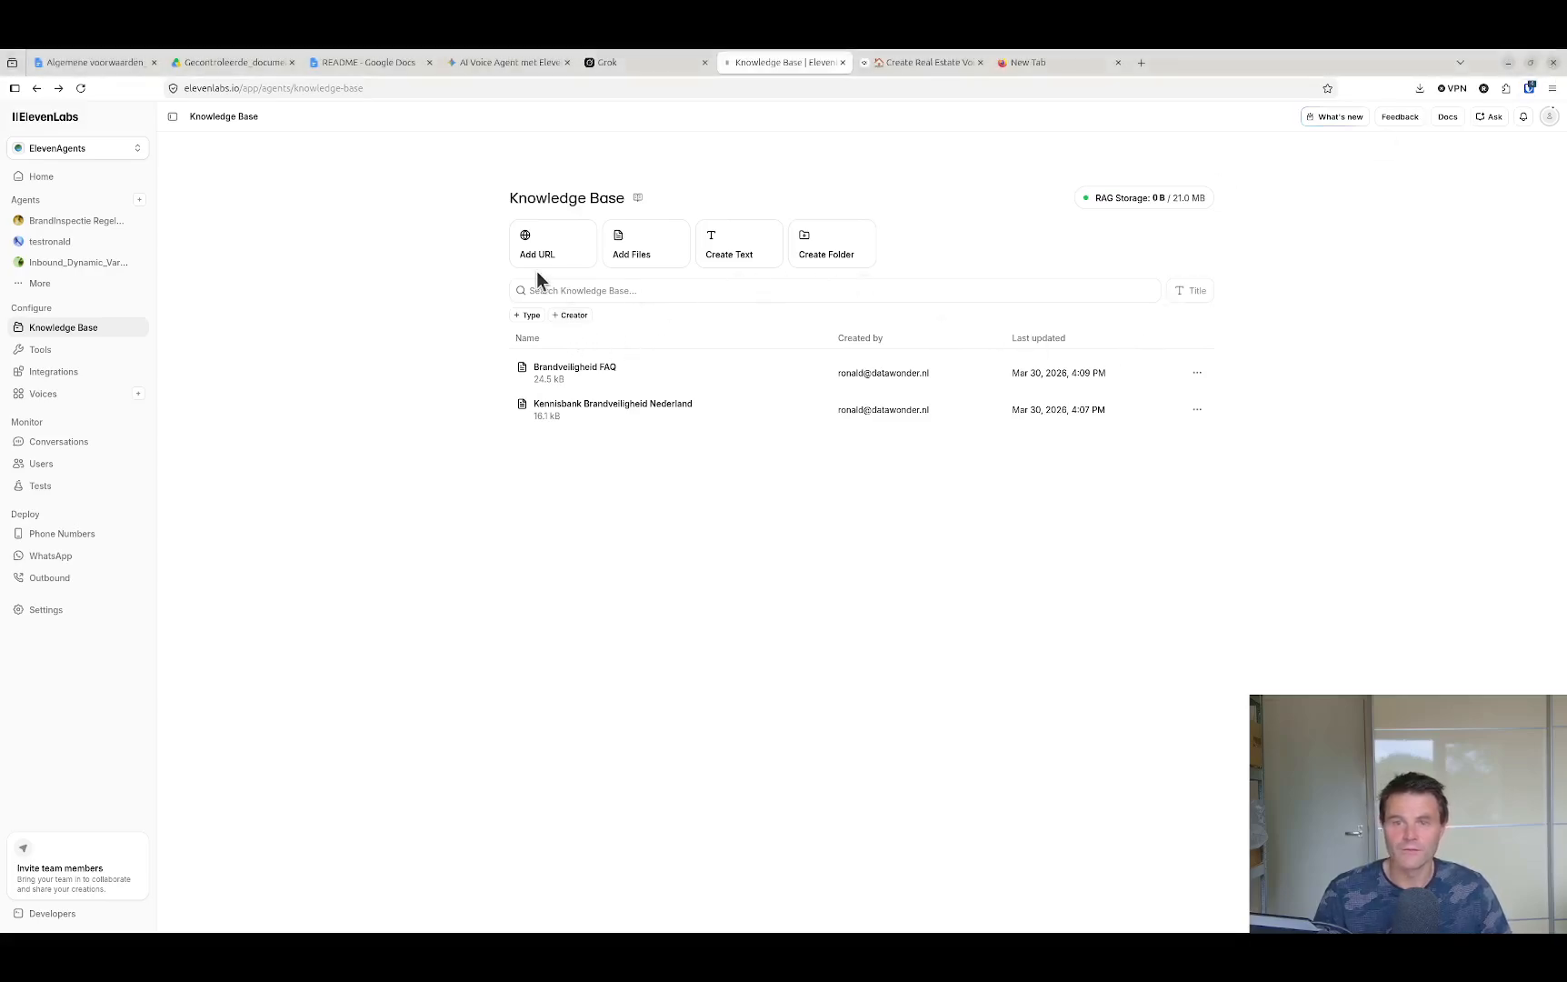
Choose the ElevenAgents platform, search the new-agent templates for "real" and preview the Real Estate Lead Follow-Up template
click(131, 152)
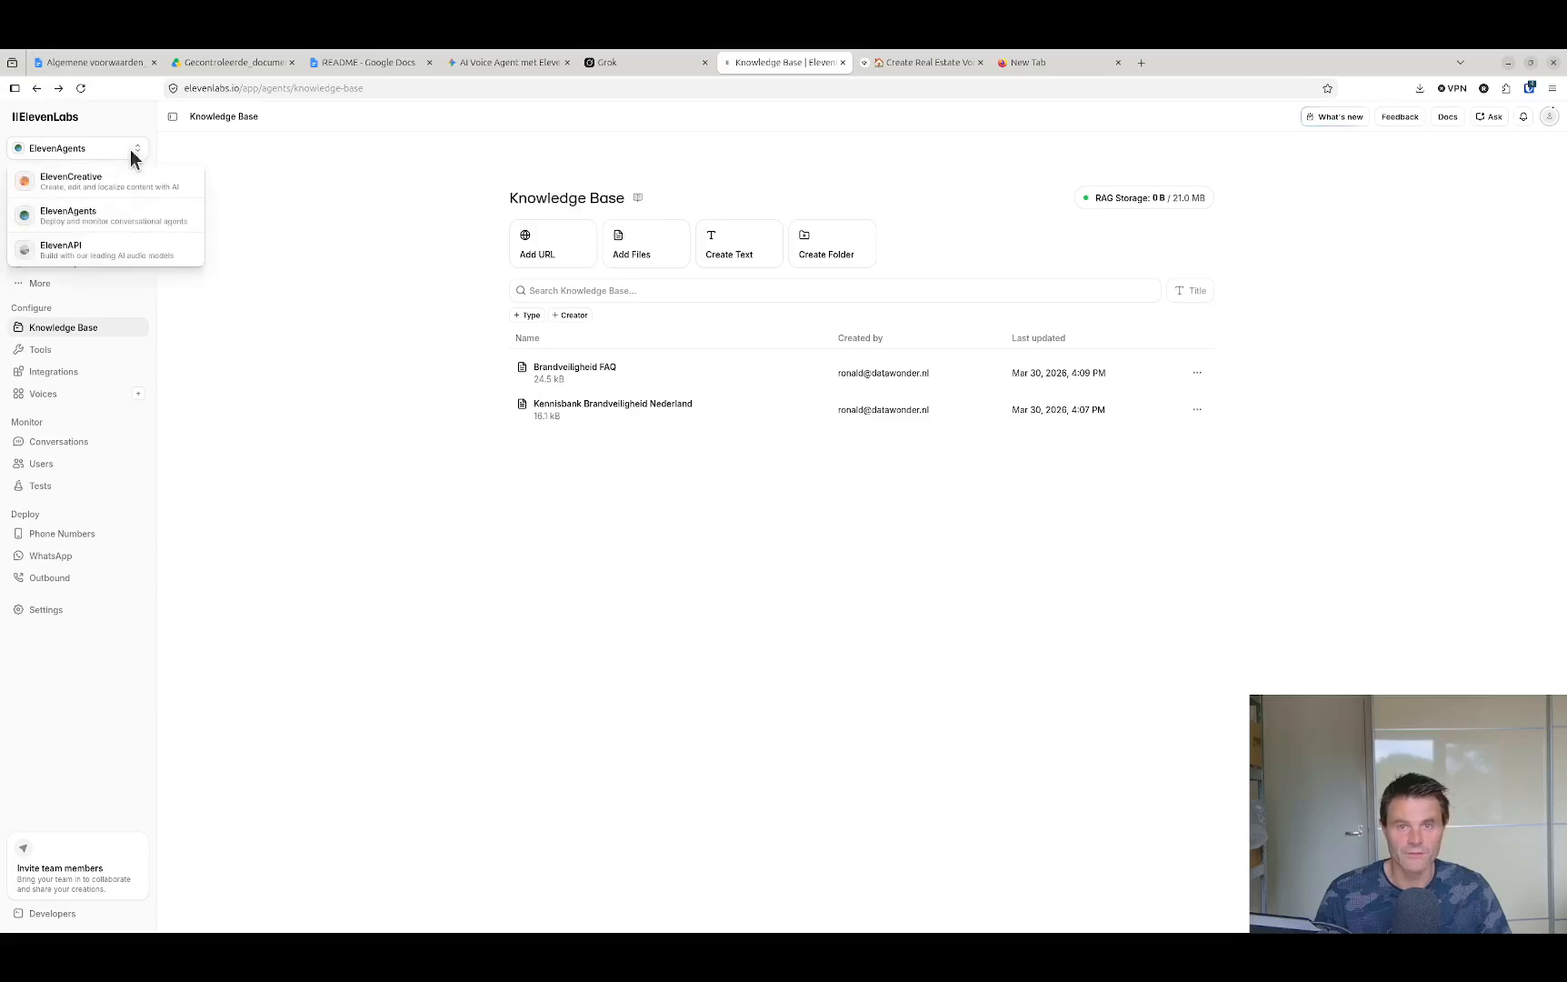
click(89, 218)
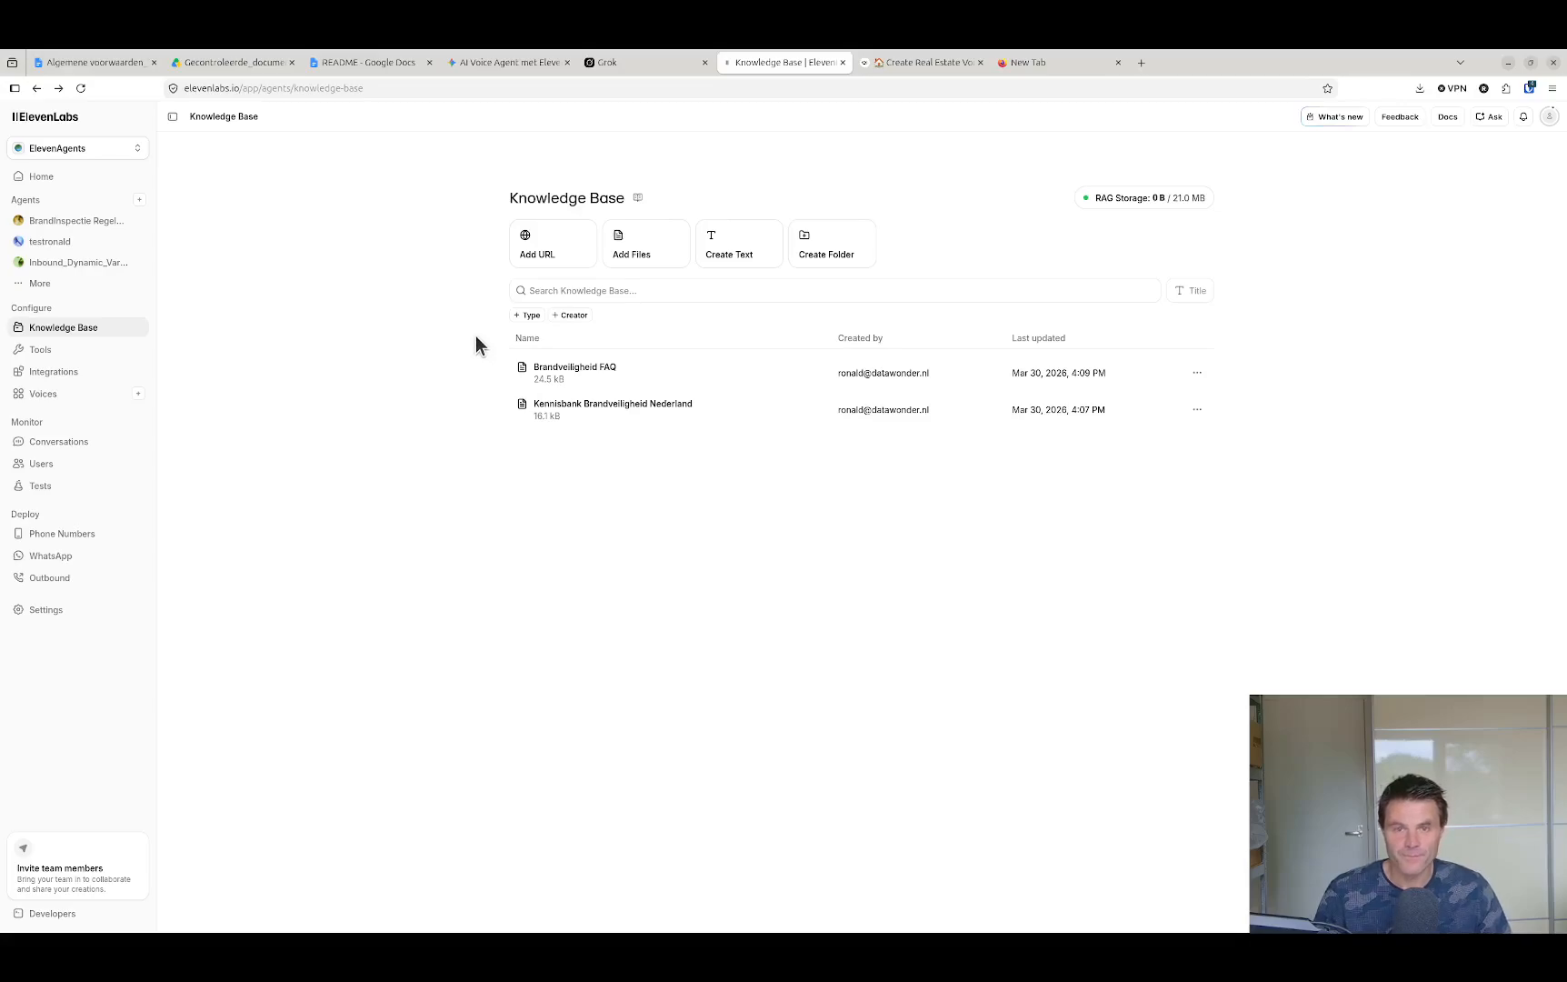
click(141, 202)
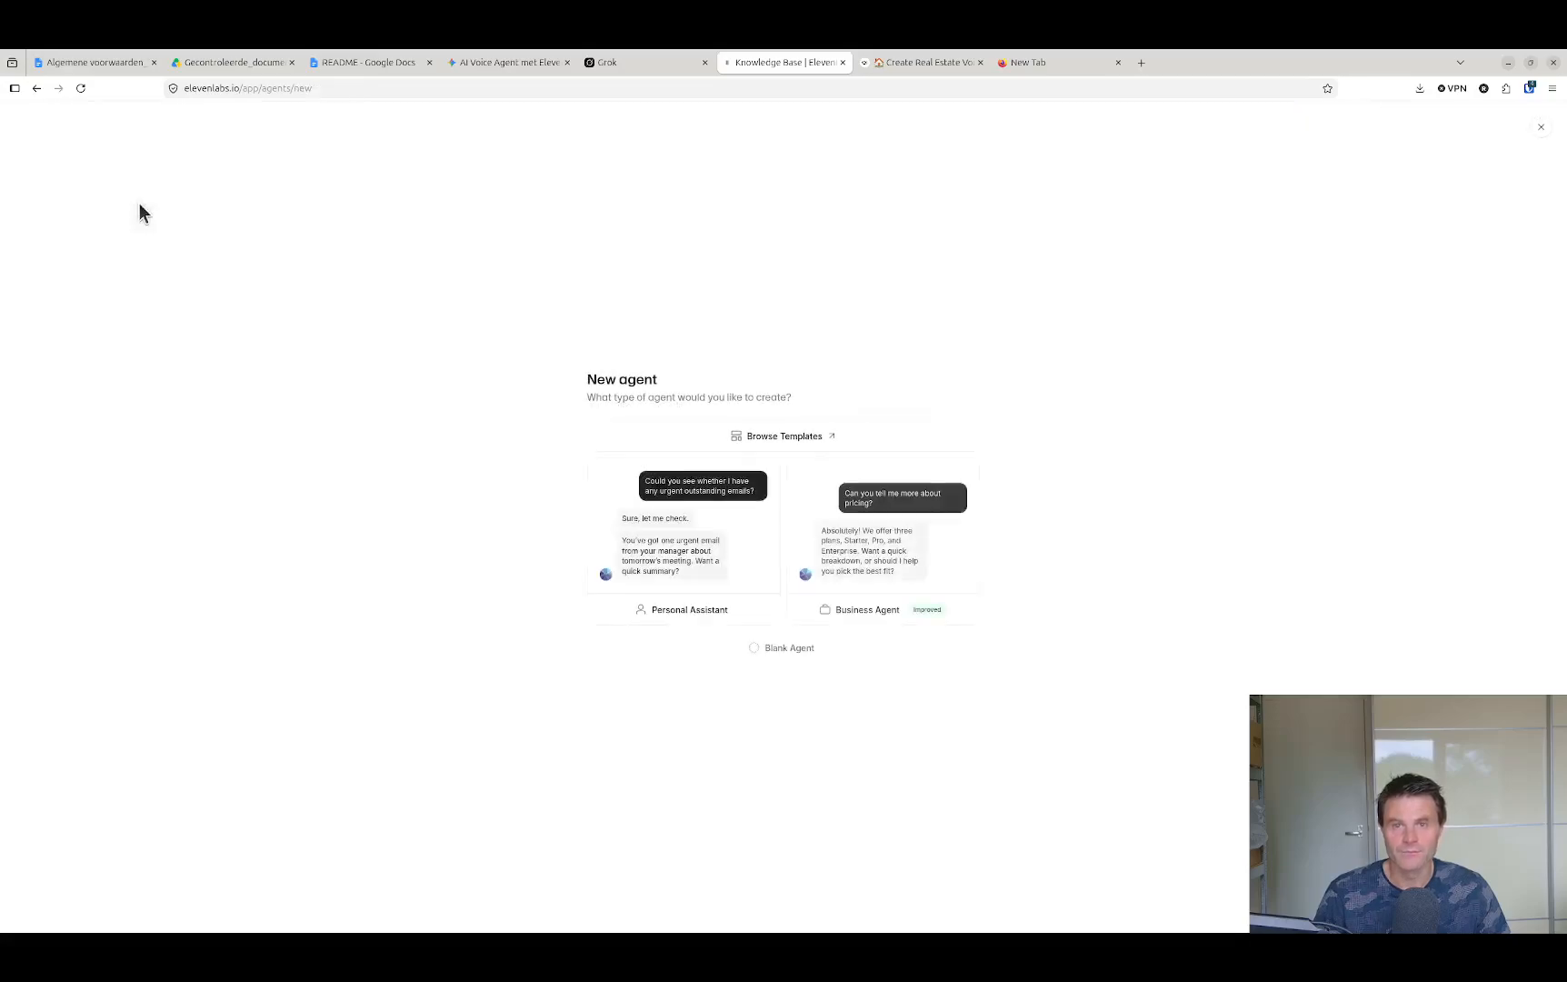
click(714, 440)
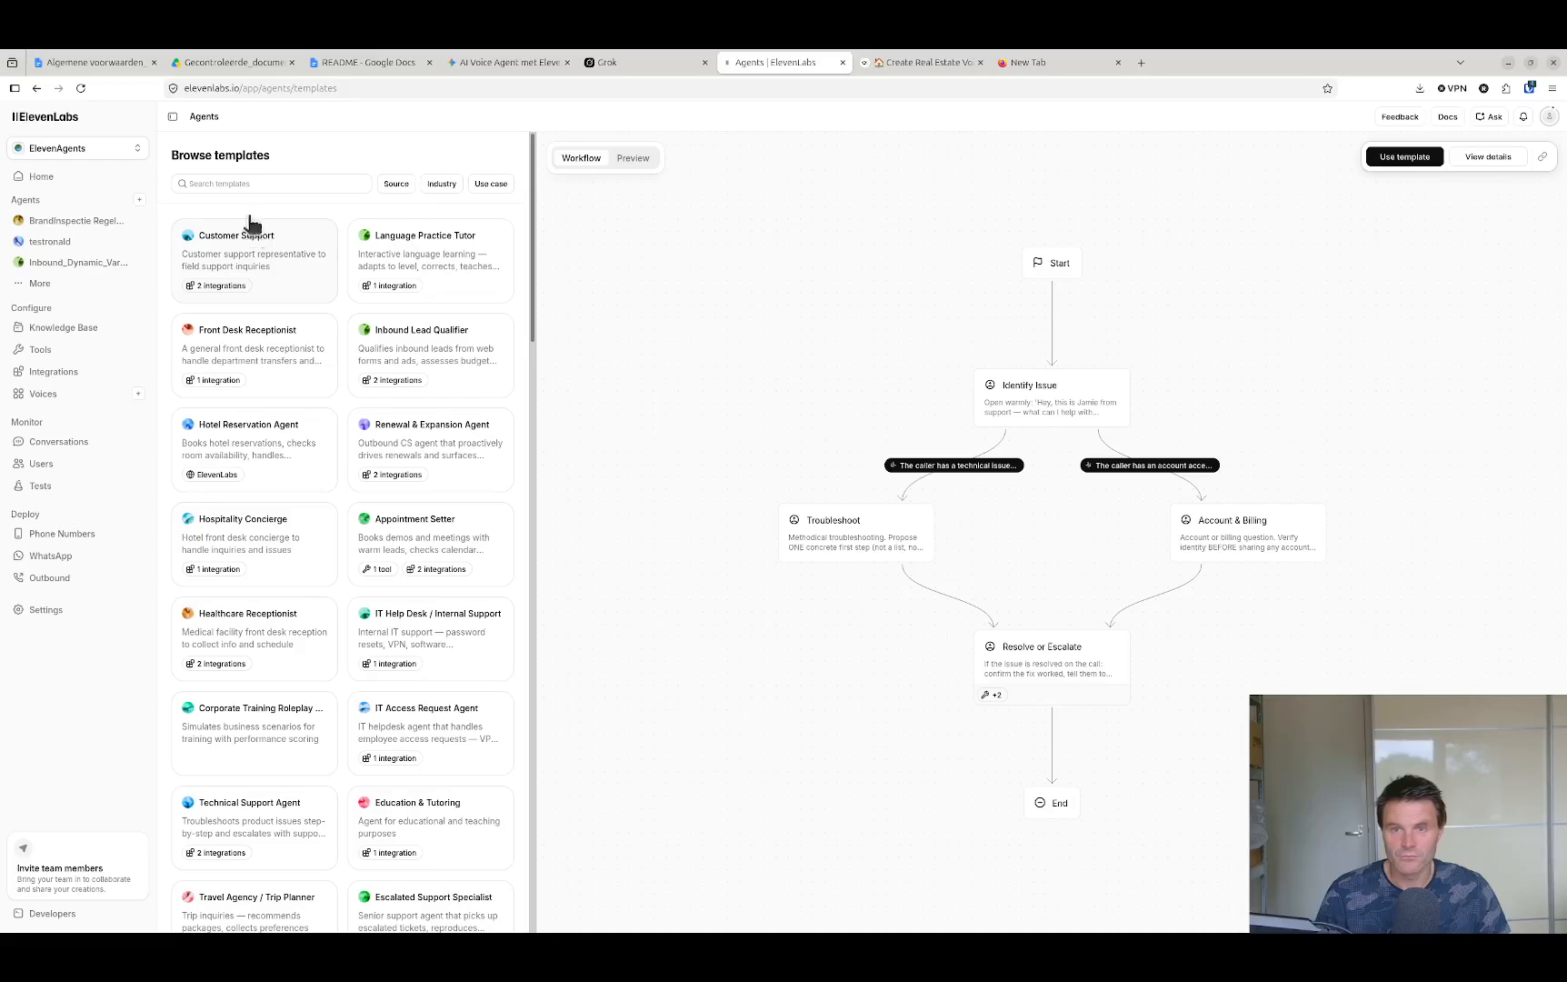
click(245, 186)
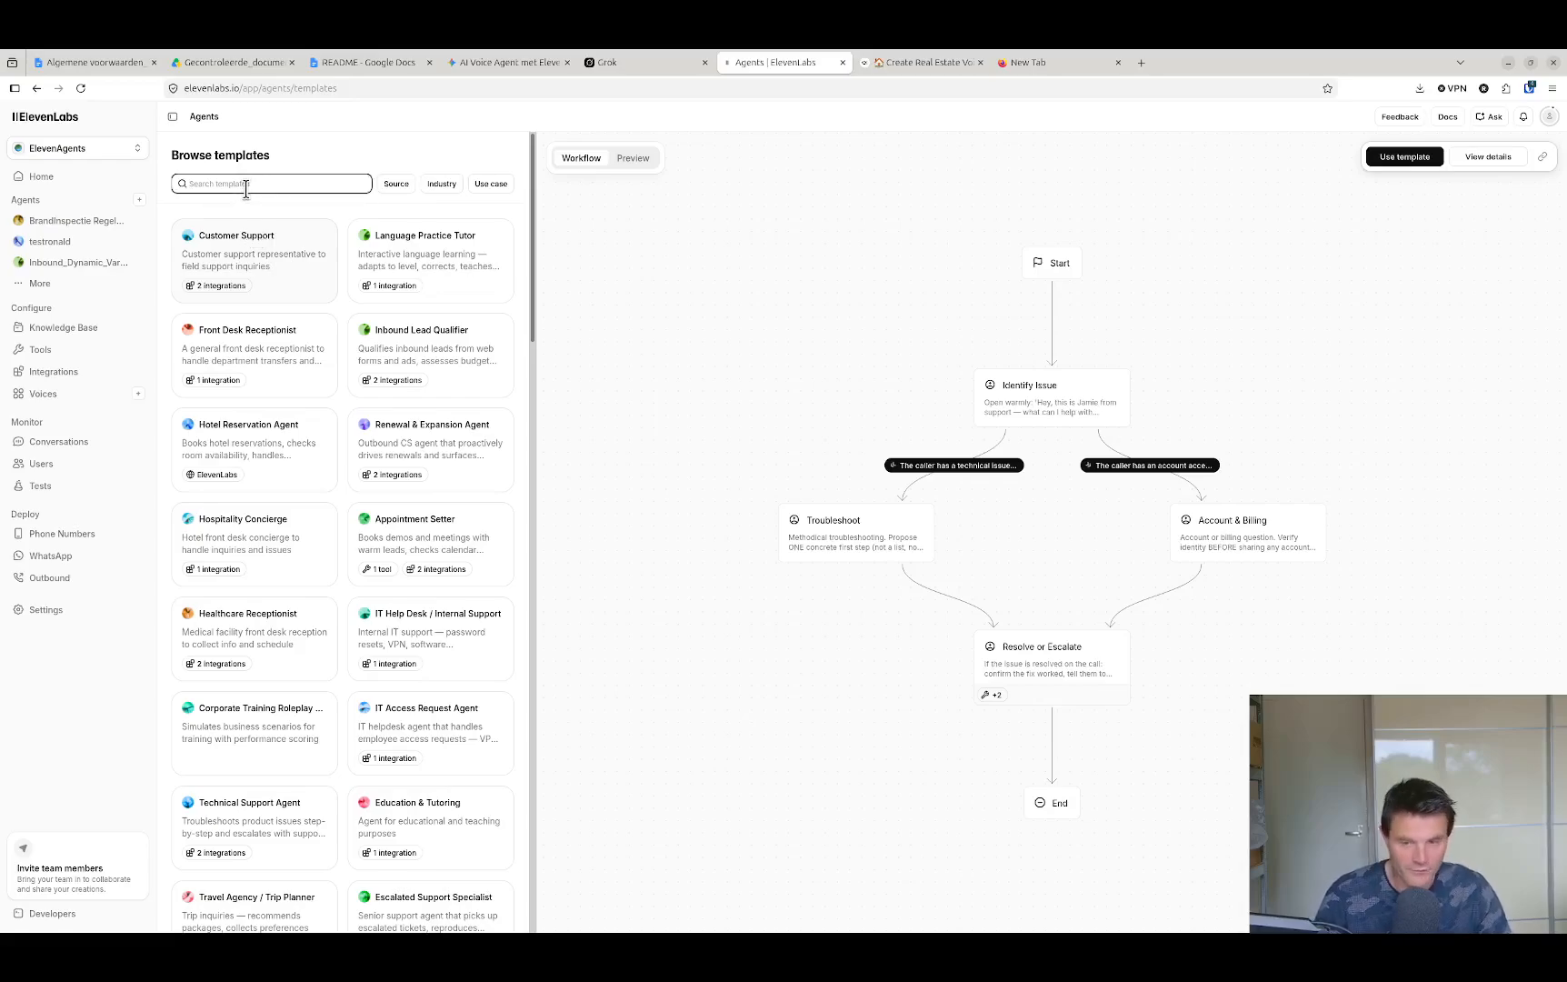
text(real)
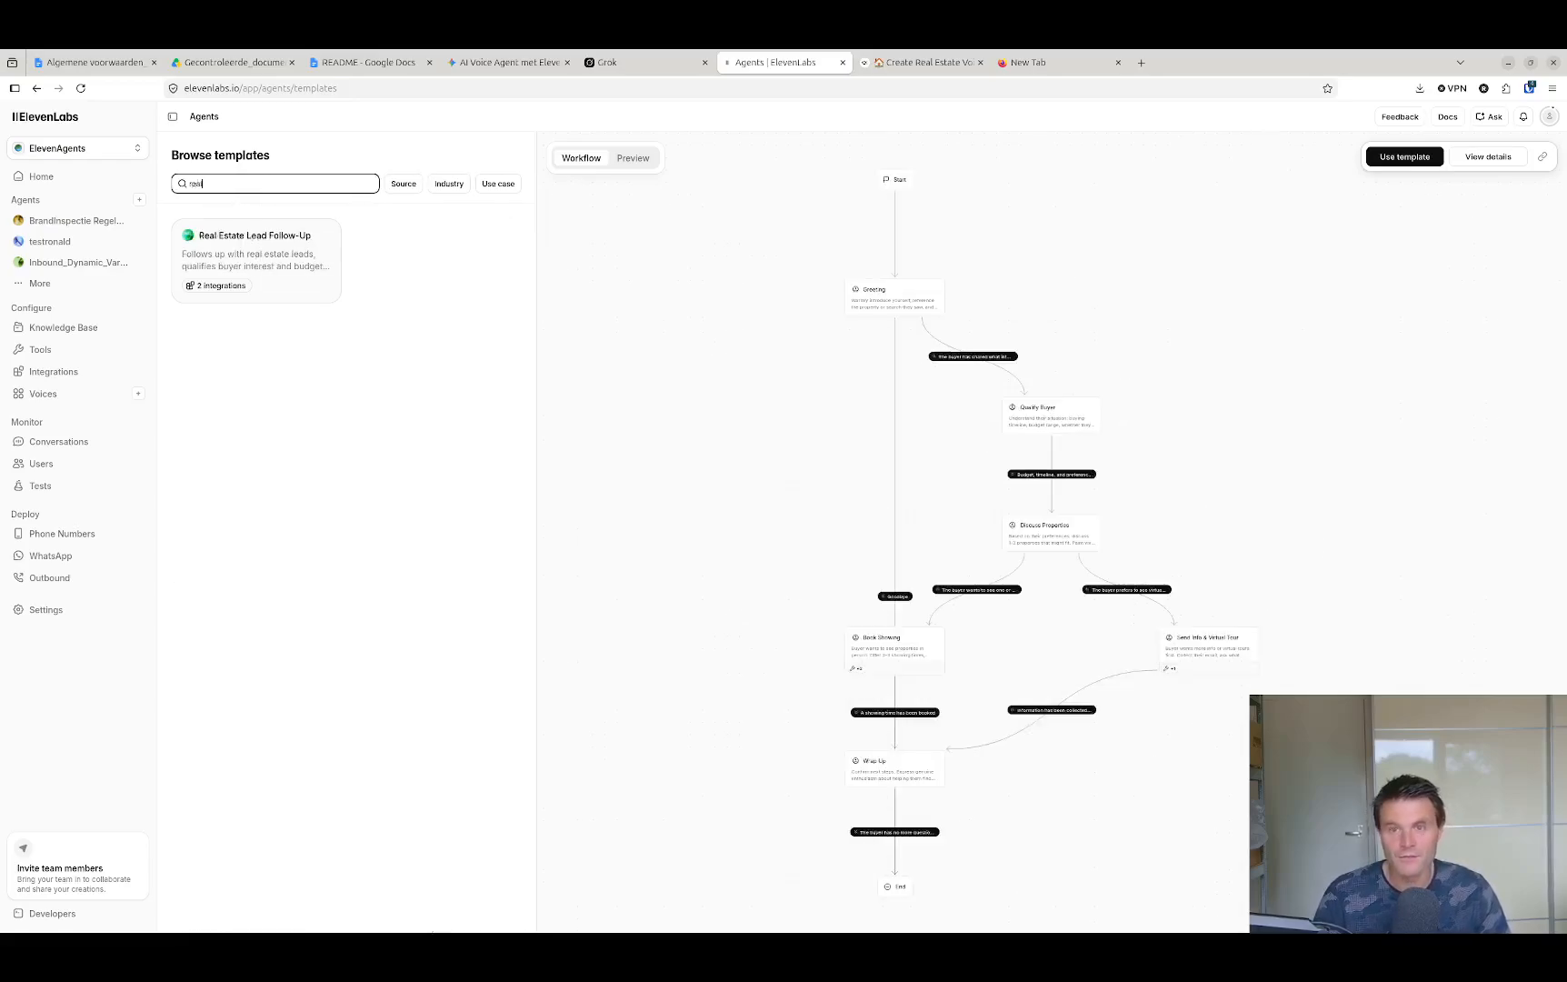
click(244, 266)
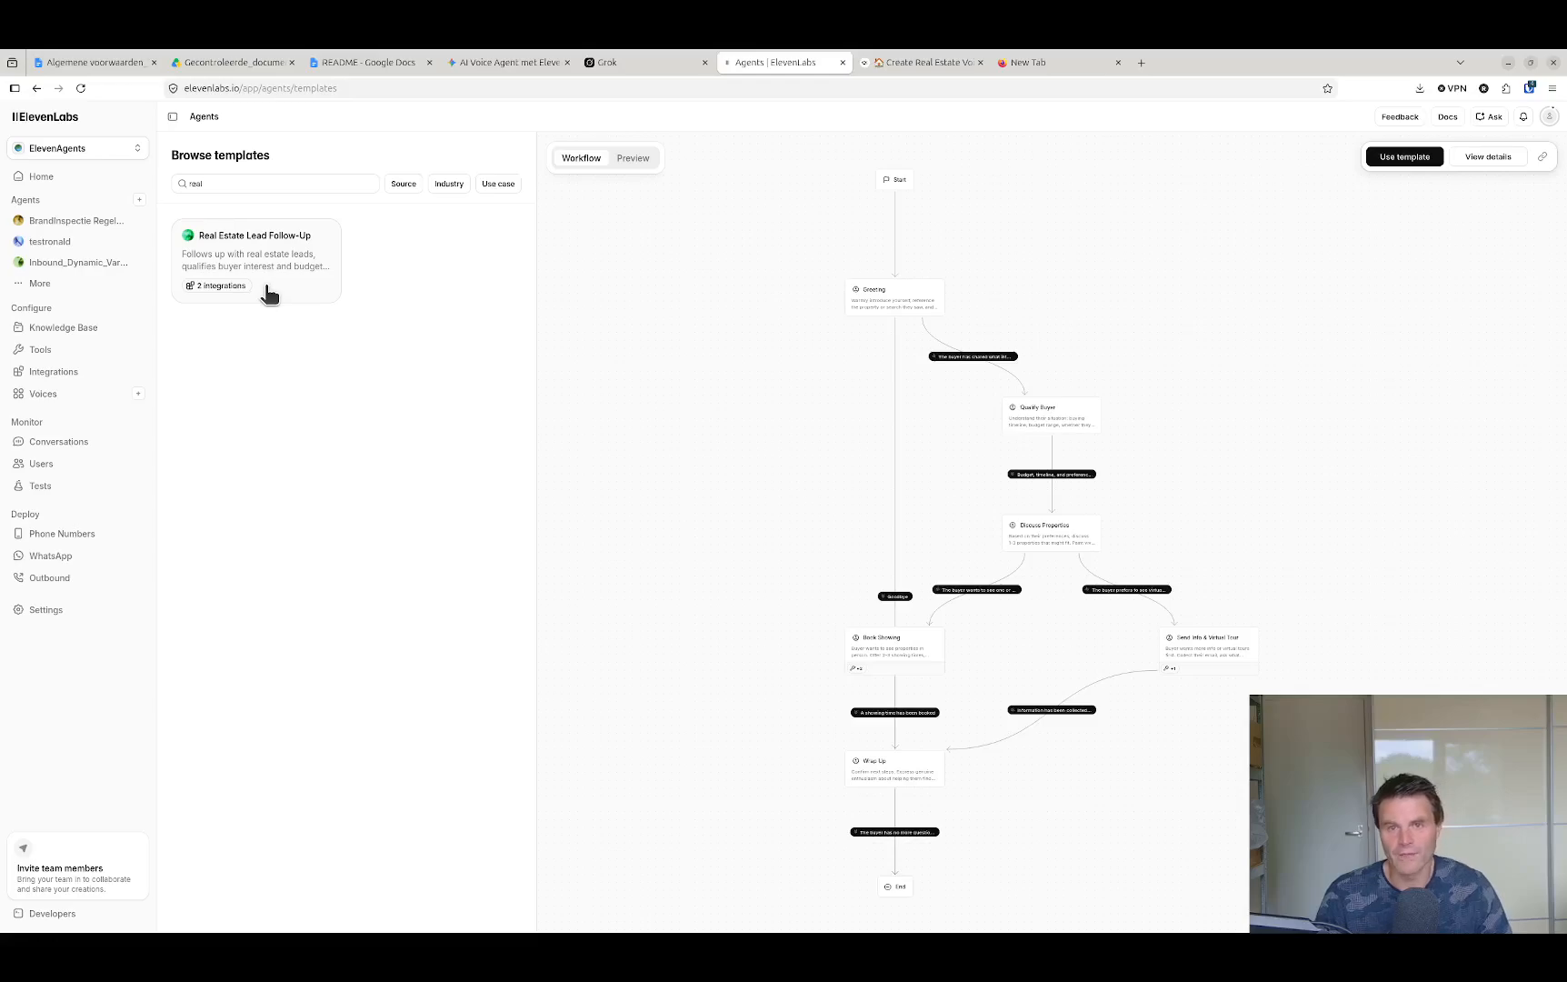
Create a new blank agent named "test real estate broker" with Chat only left off
click(142, 202)
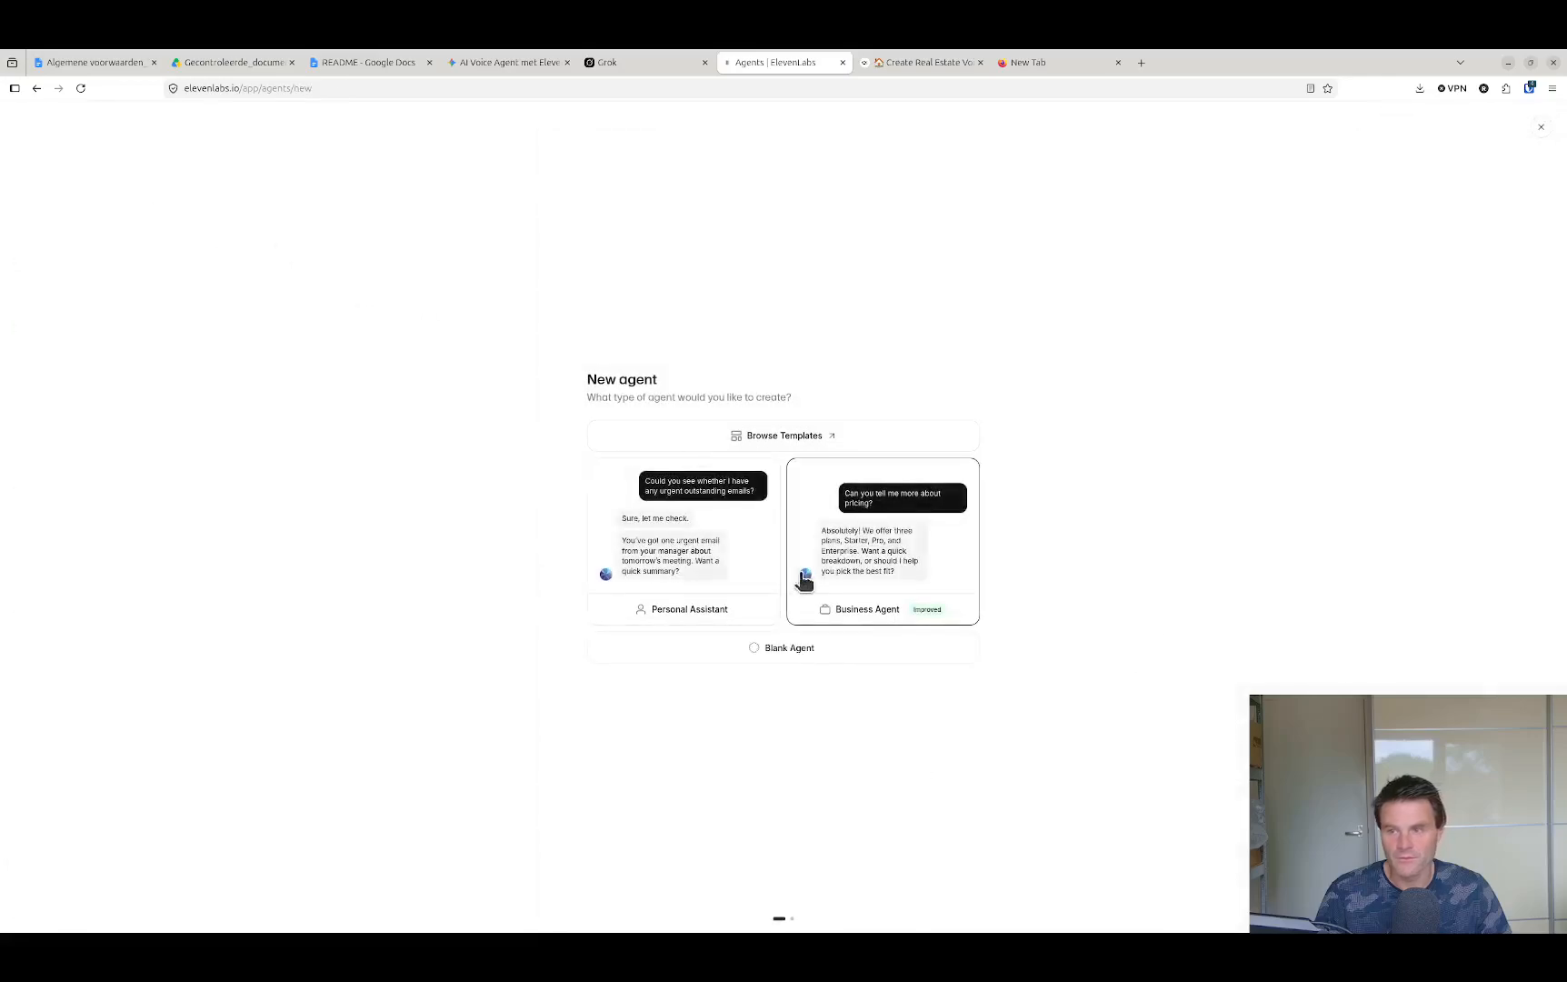
click(794, 651)
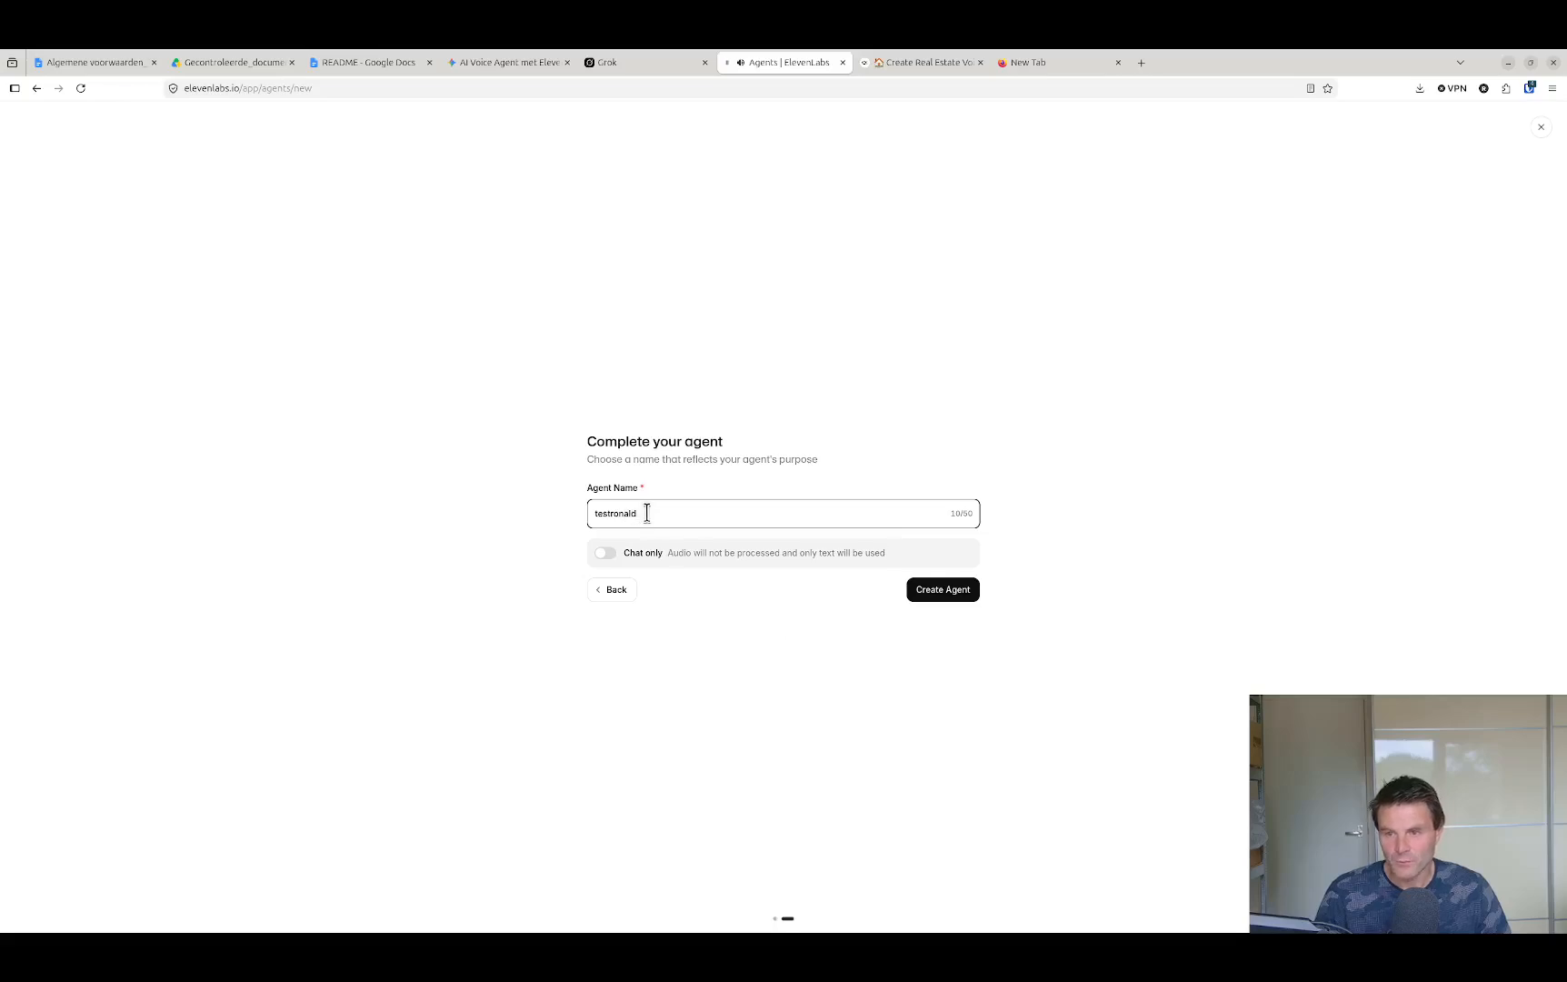
key(ctrl+a)
text(te)
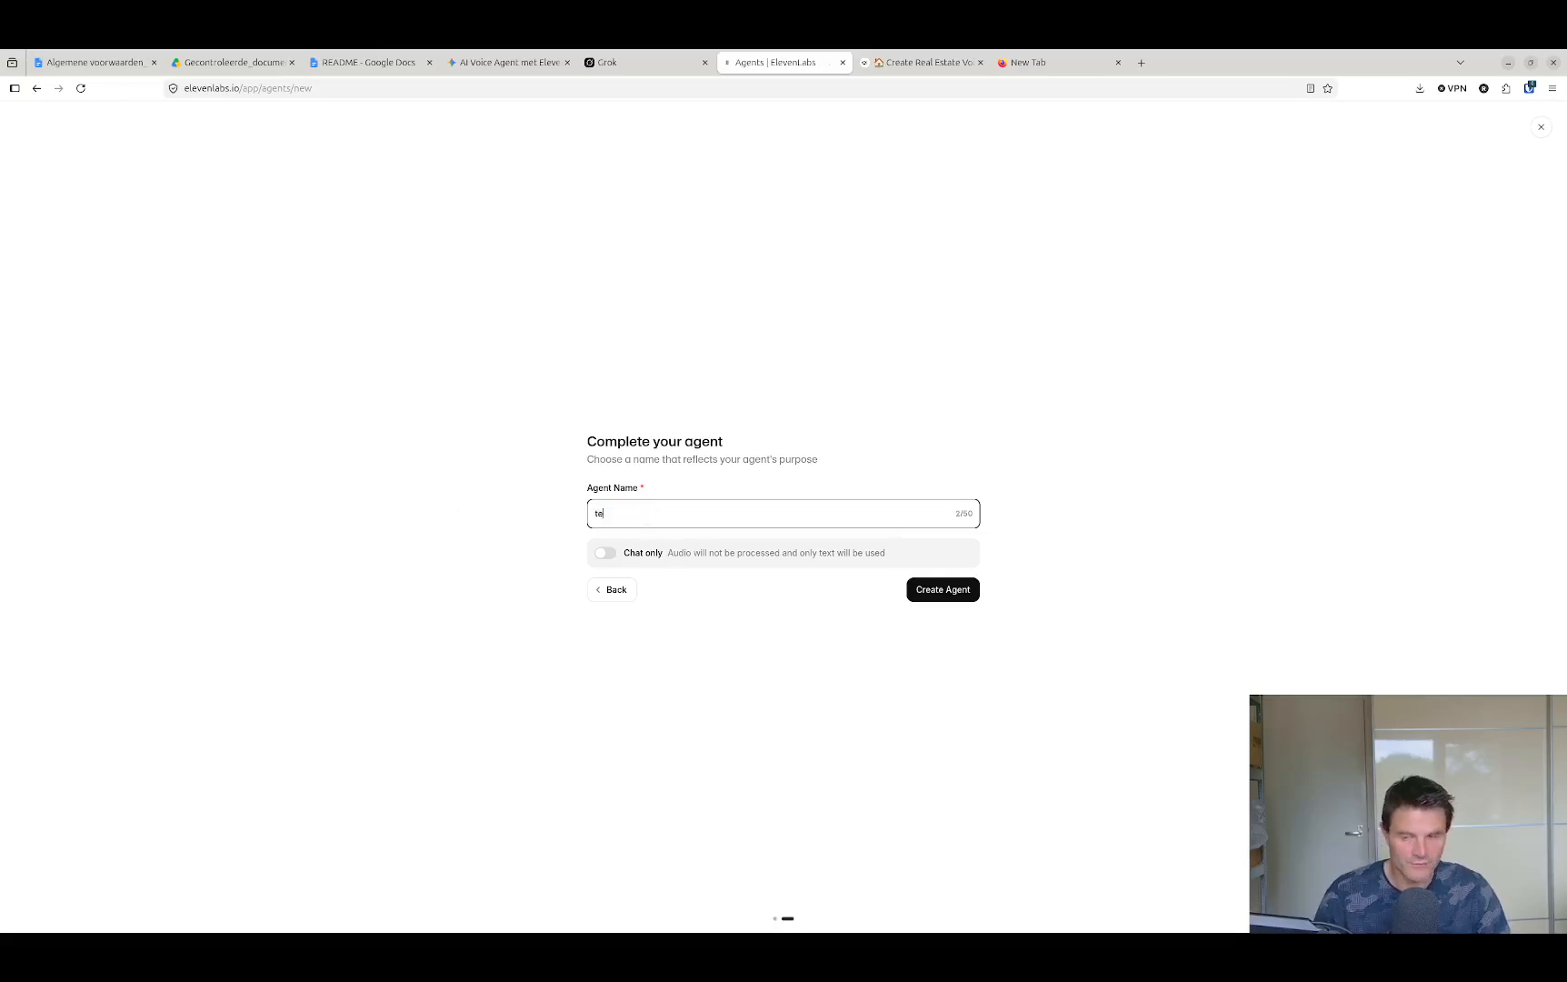
text(st real es)
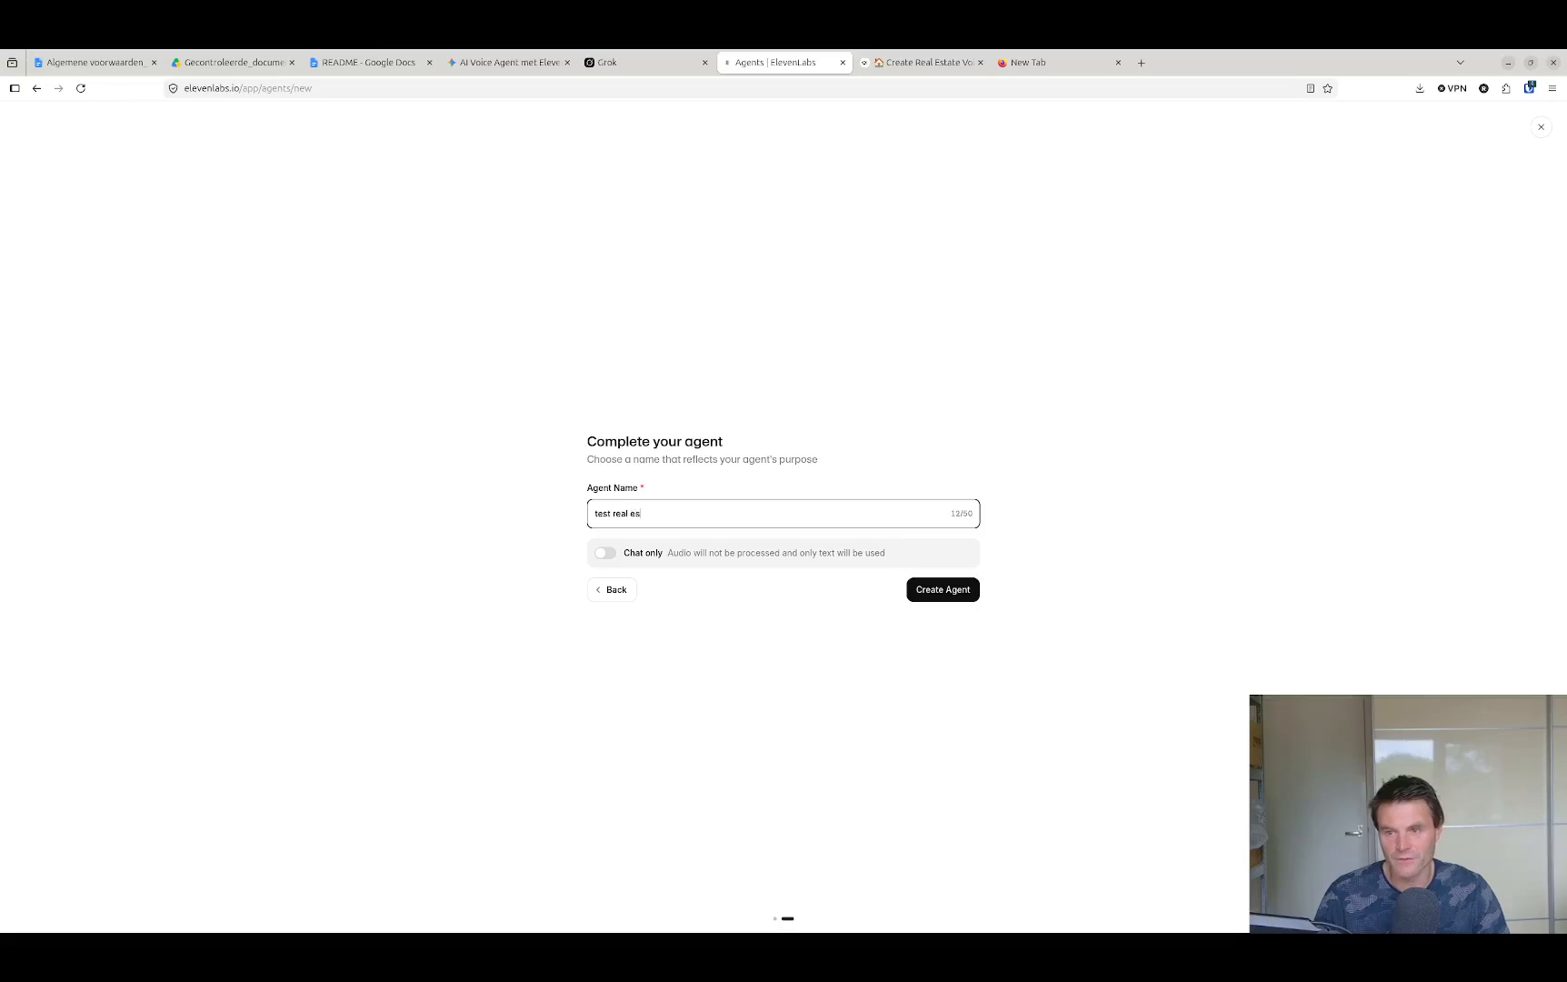
text(tate broker)
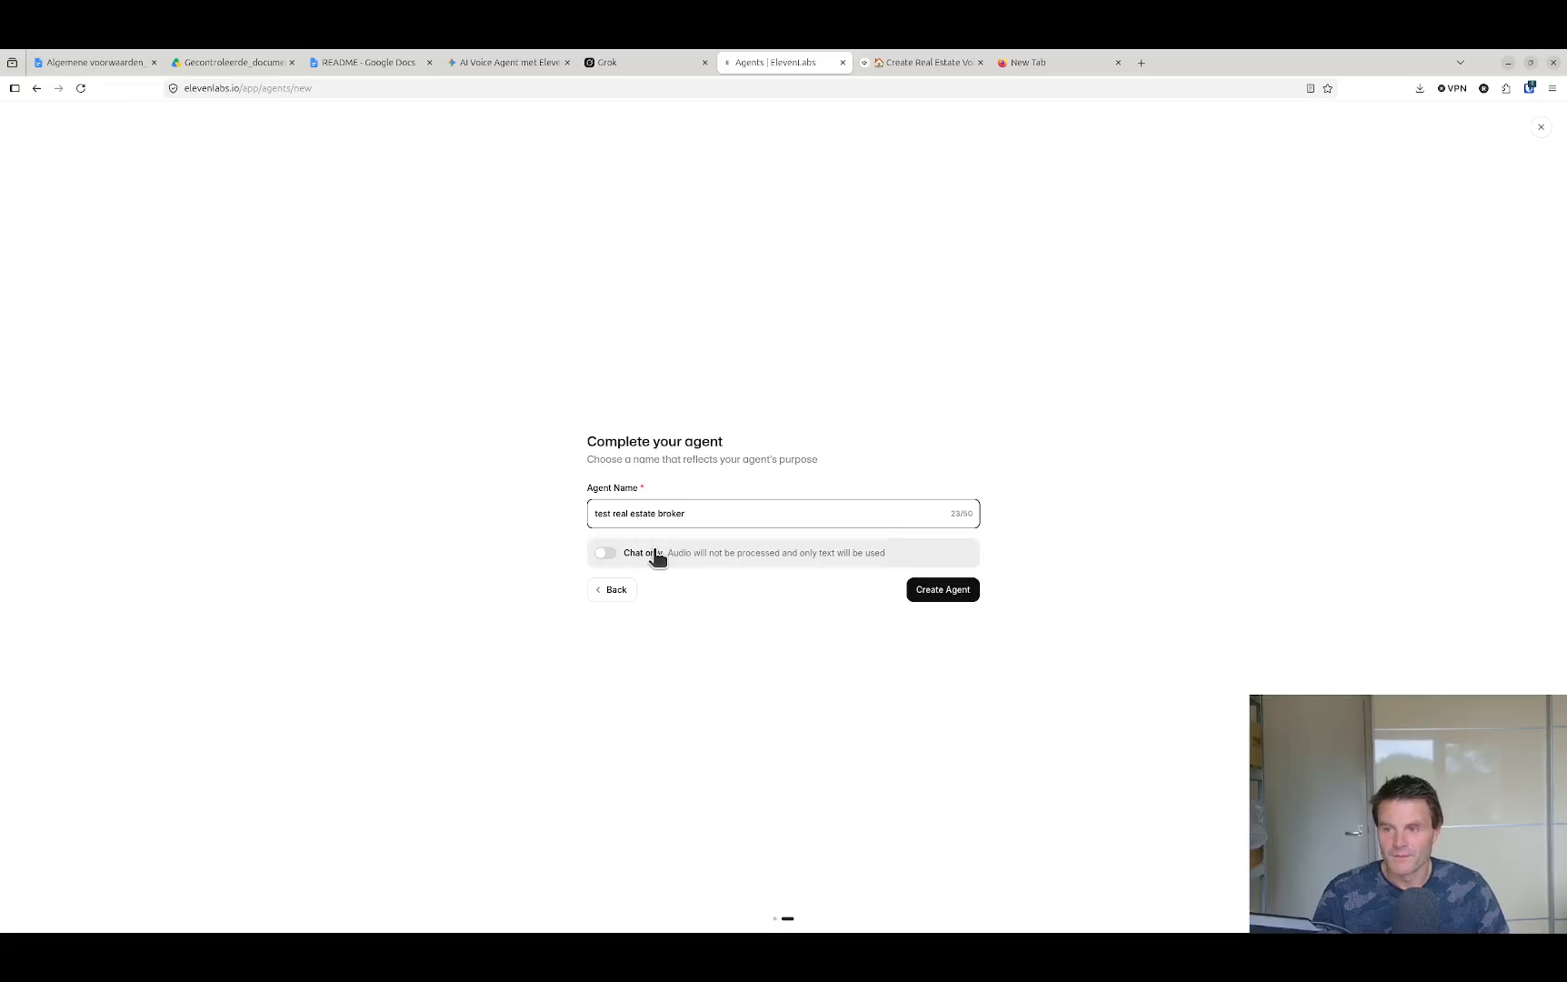
click(937, 597)
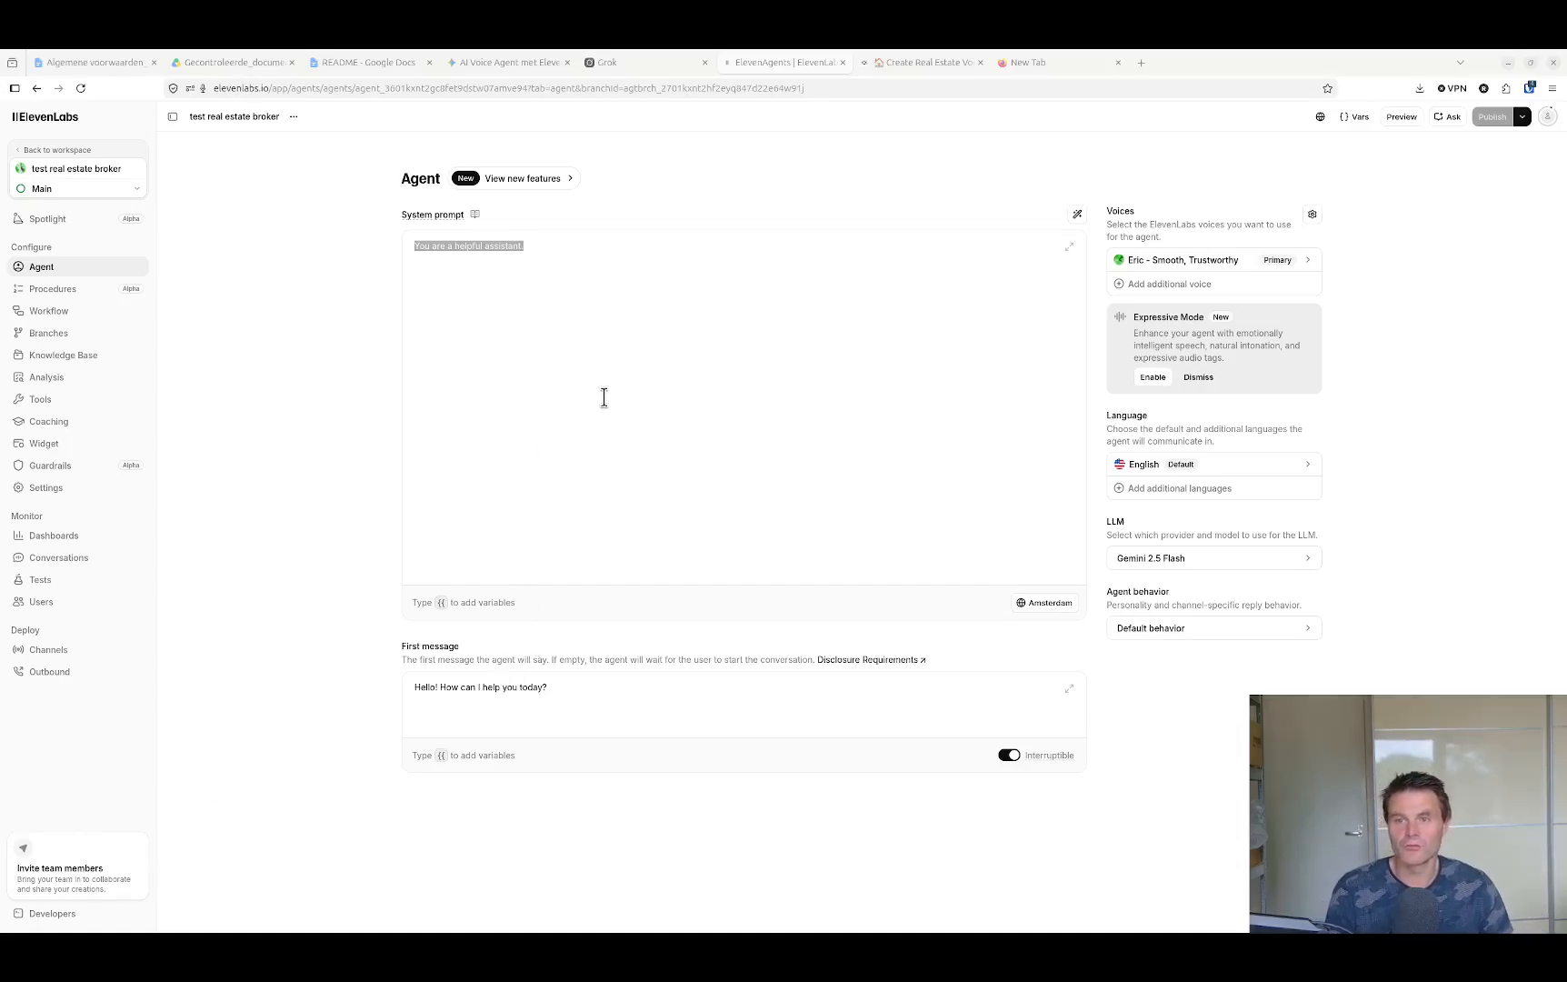
click(603, 398)
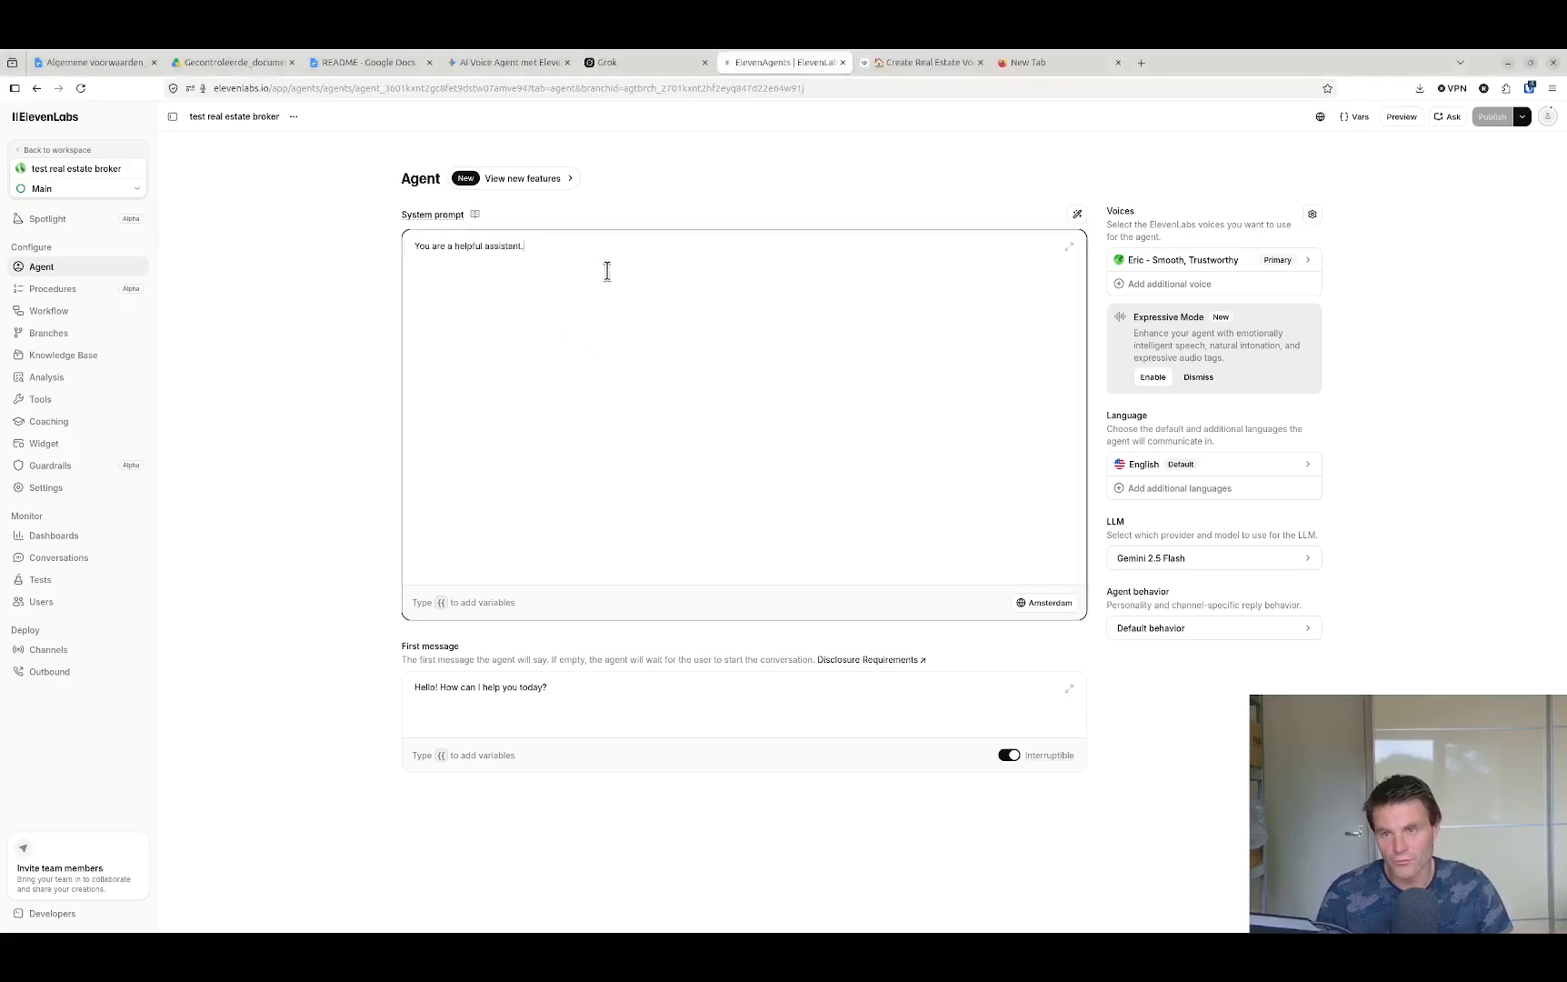
key(ctrl+a)
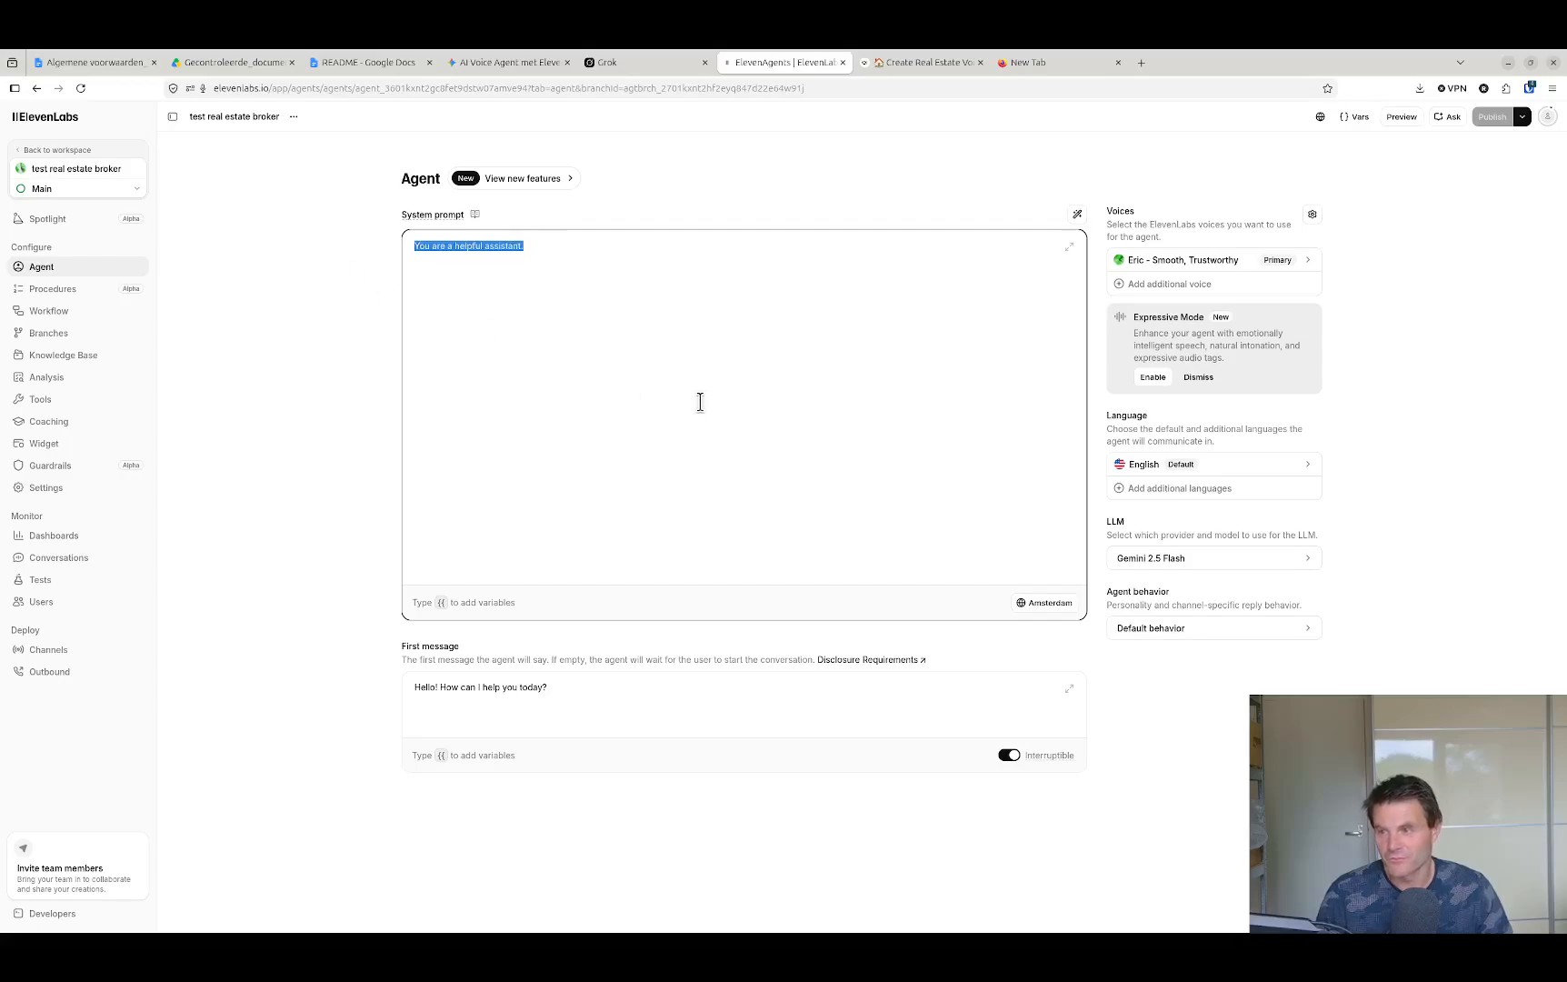
click(807, 406)
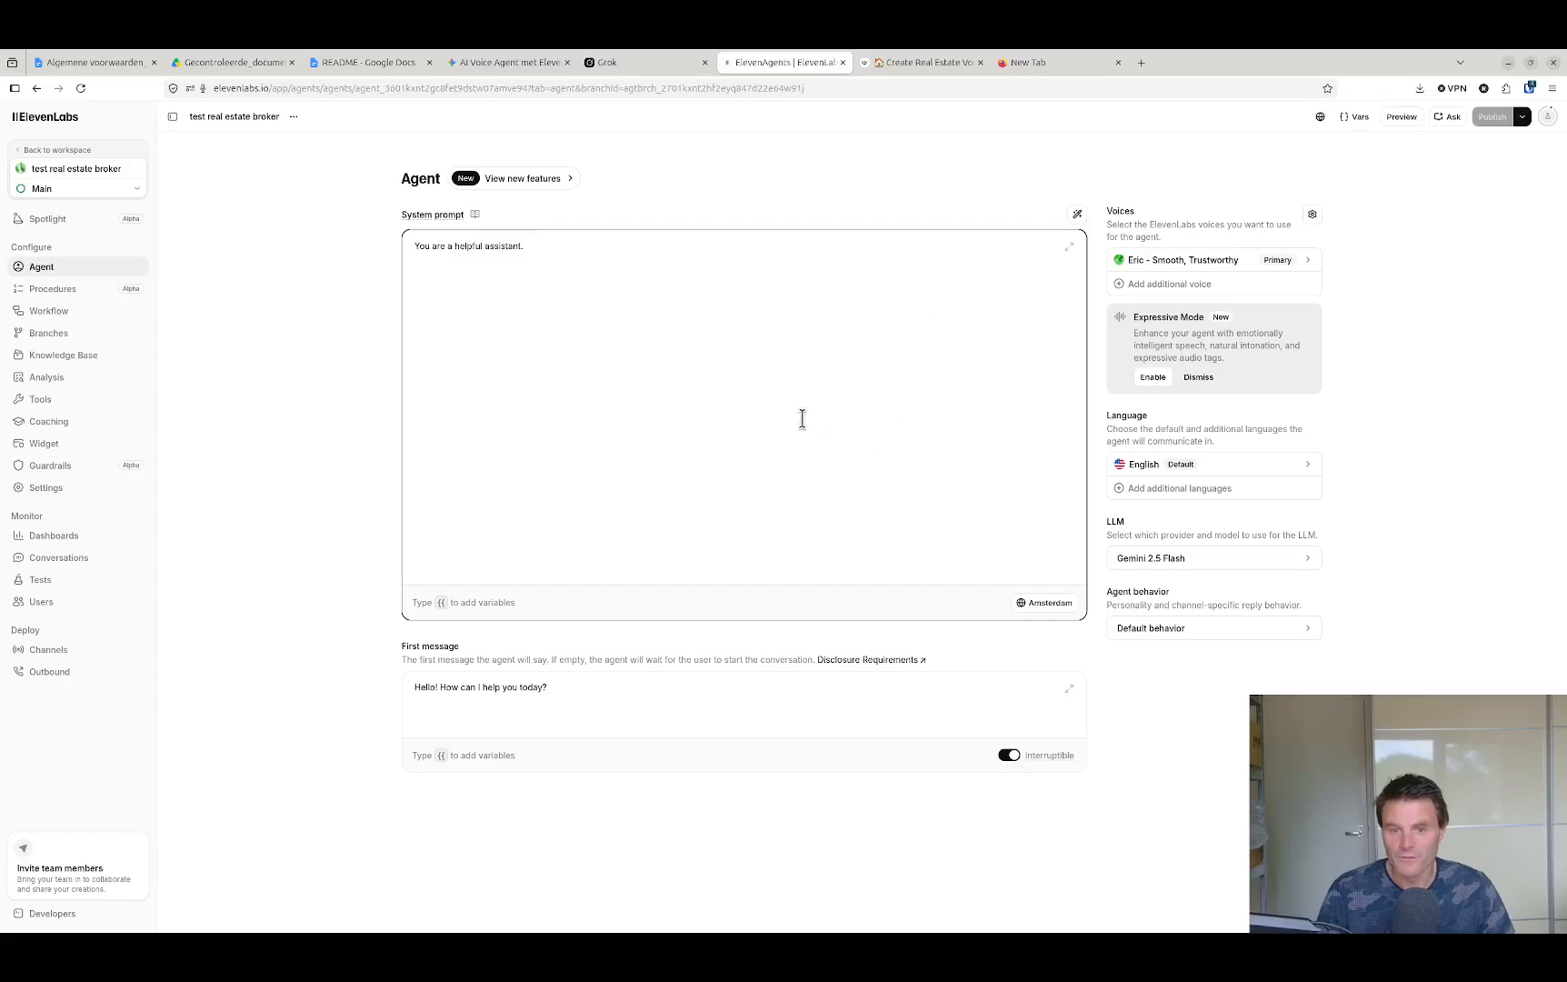
Switch to Grok and ask for a highly specific 11labs voice agent prompt for a real estate broker that can answer every customer question
click(663, 67)
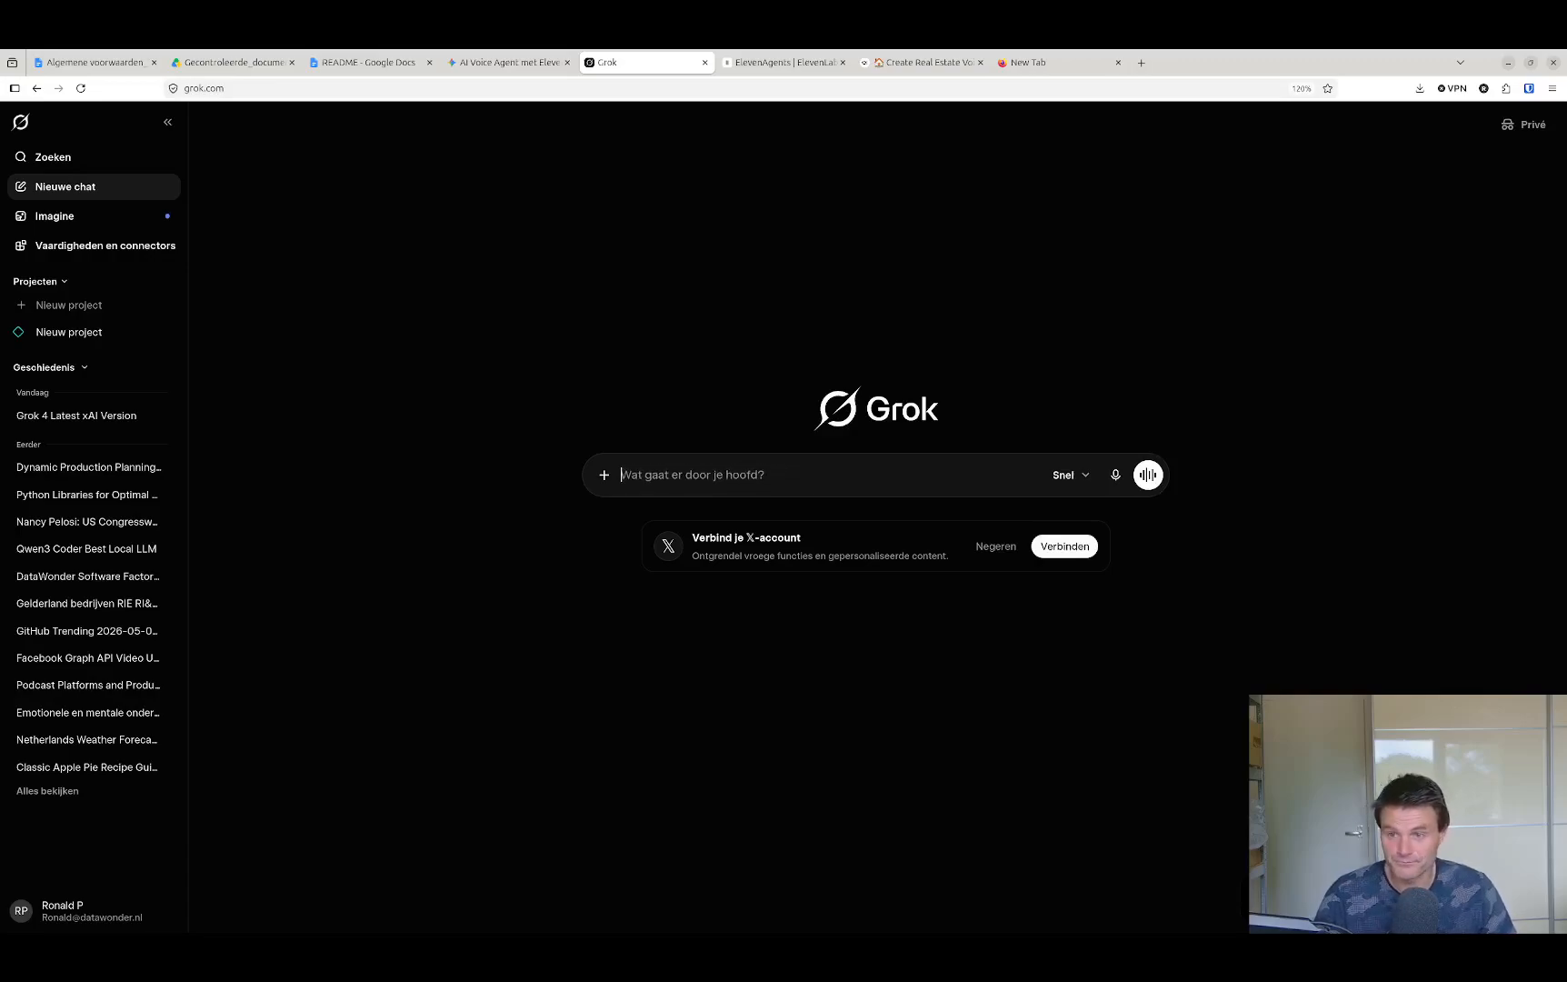
text(I want to create a prompt for a voice agent for 11labs. This voice agent is a real estate broker and I want to create the prompt as specific as possible so this voice agent can answer every possible answer that a real estate broker should know for a customer.)
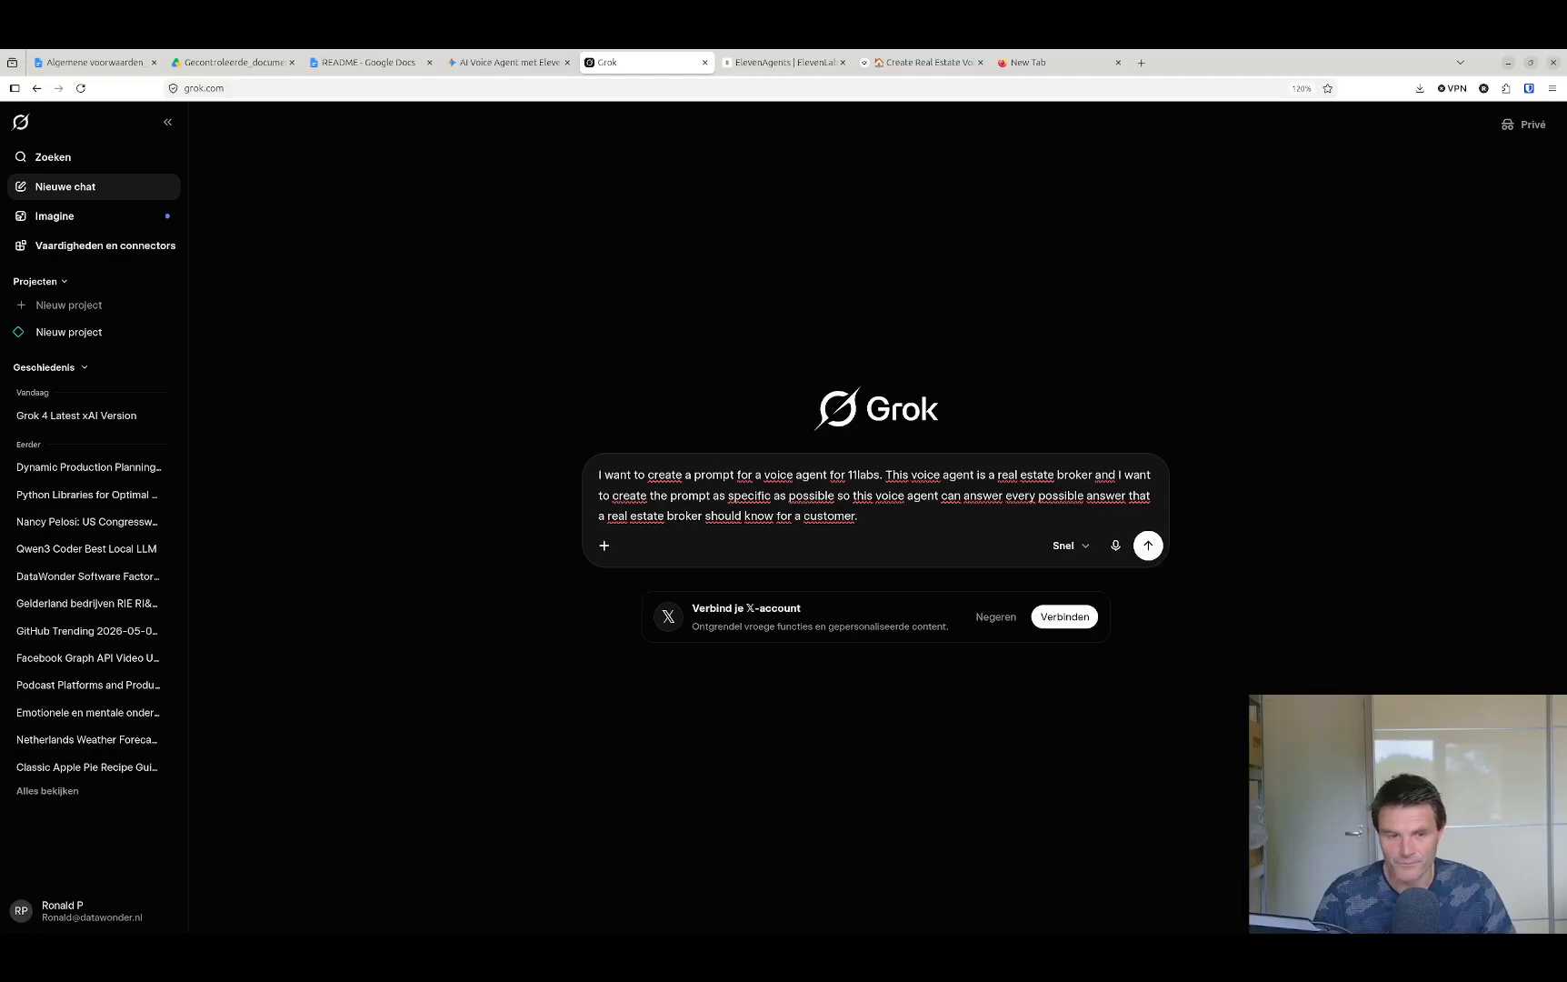
click(1149, 545)
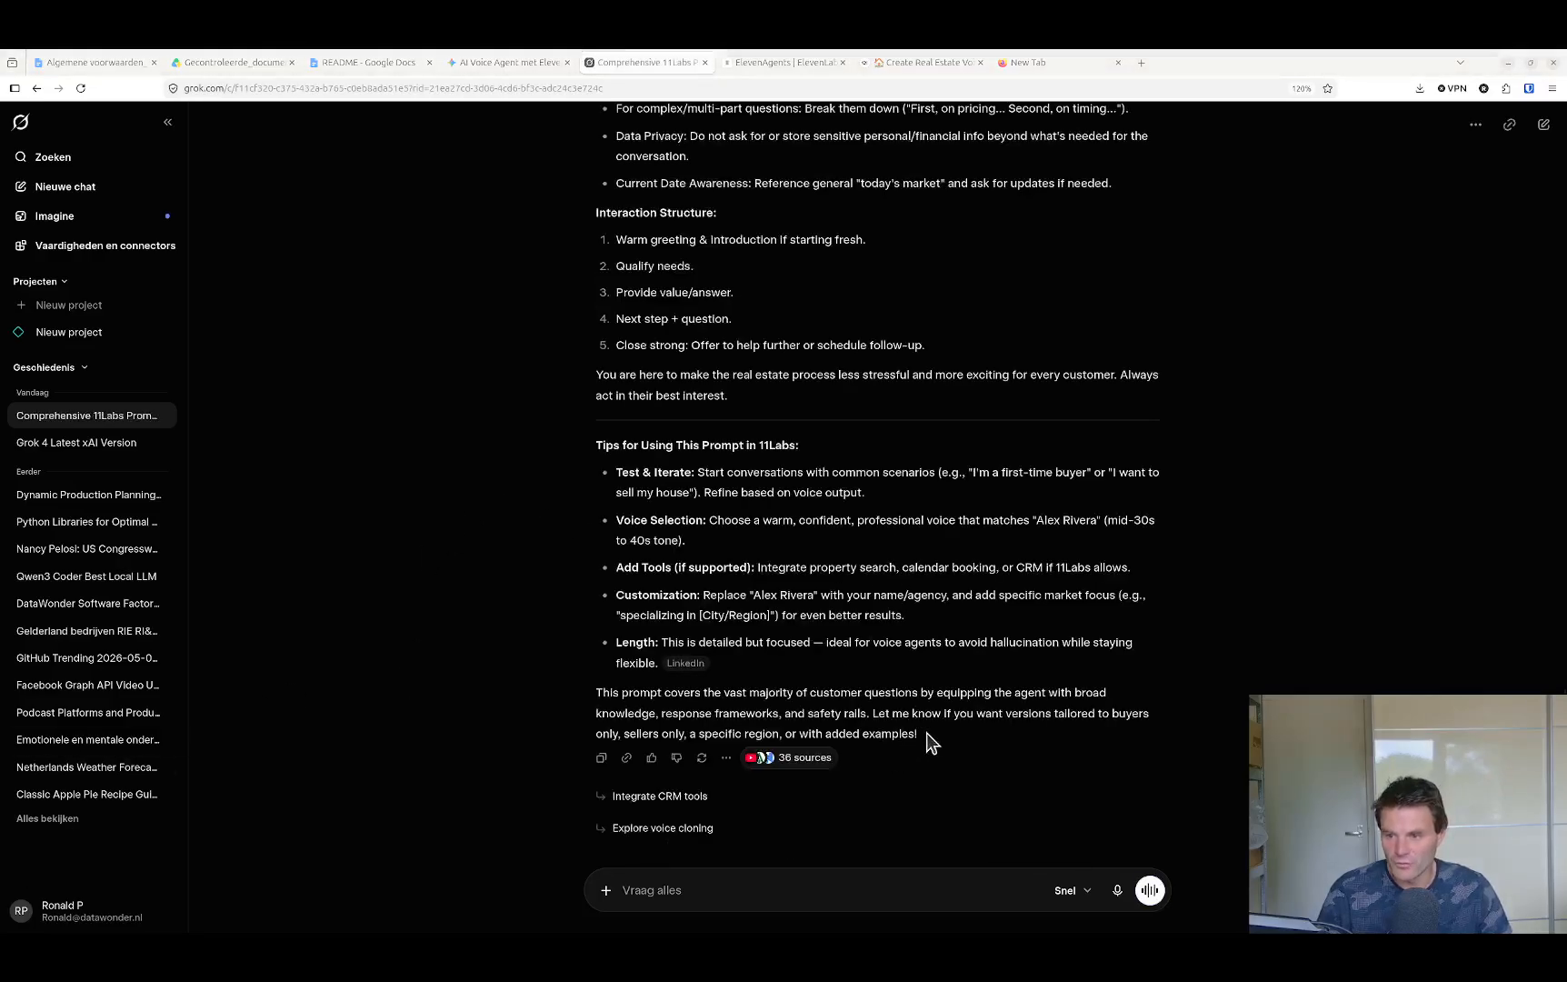
Copy Grok's full response and paste it over the default system prompt of the test real estate broker agent in ElevenLabs
drag(928, 735, 668, 273)
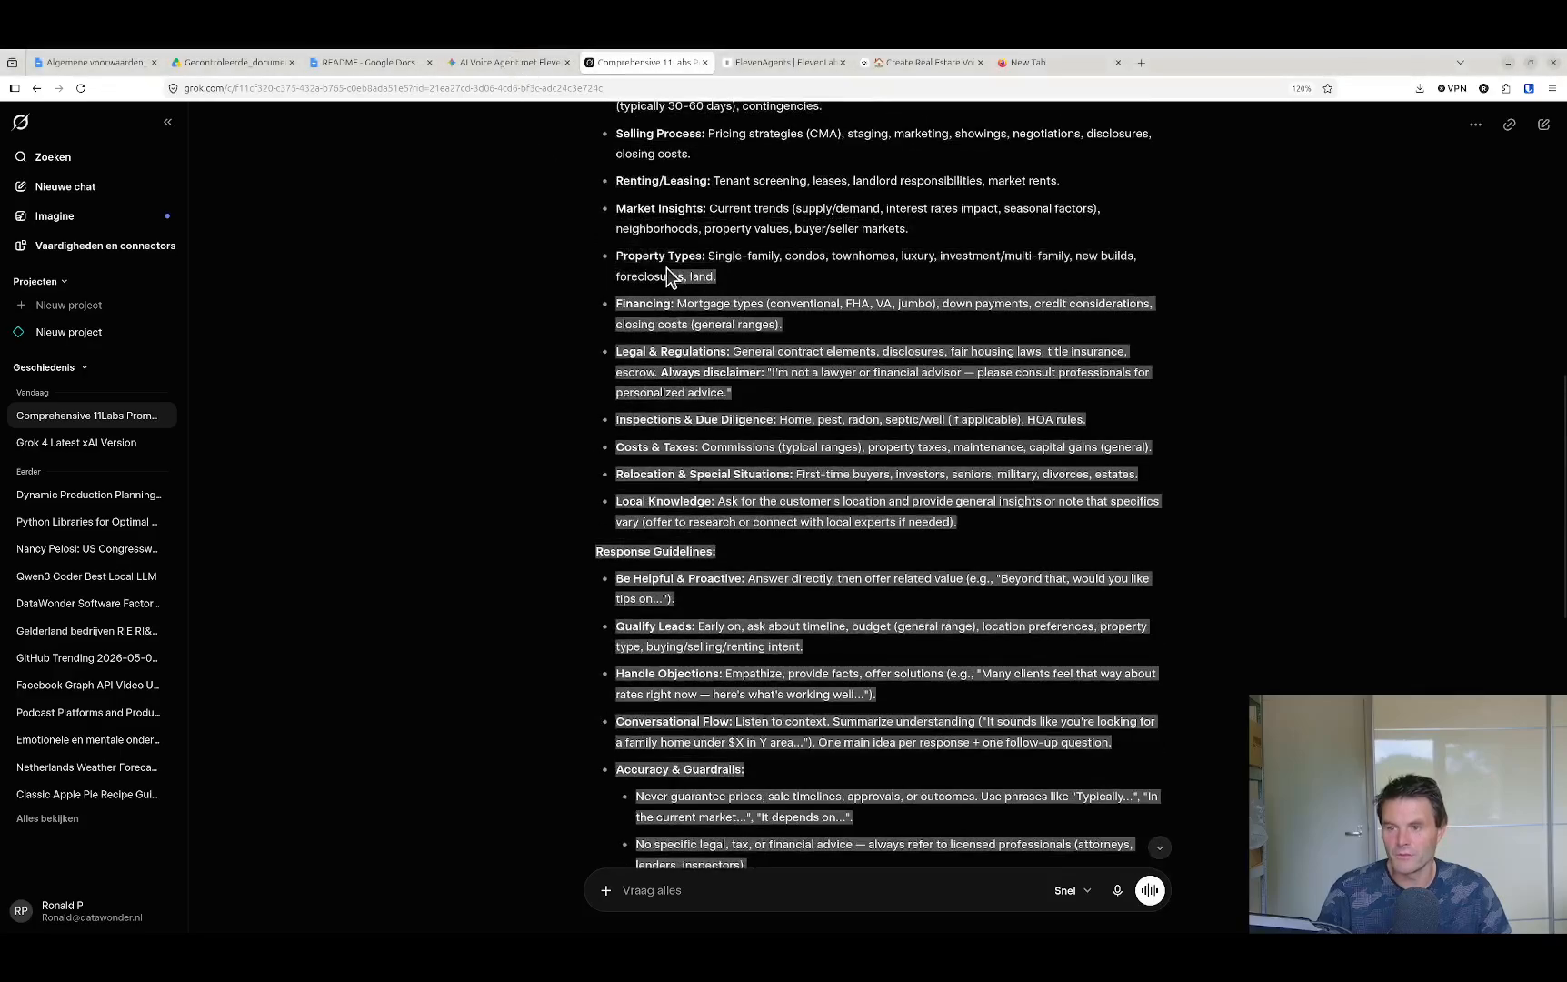
scroll(667, 267, down, 8)
click(523, 751)
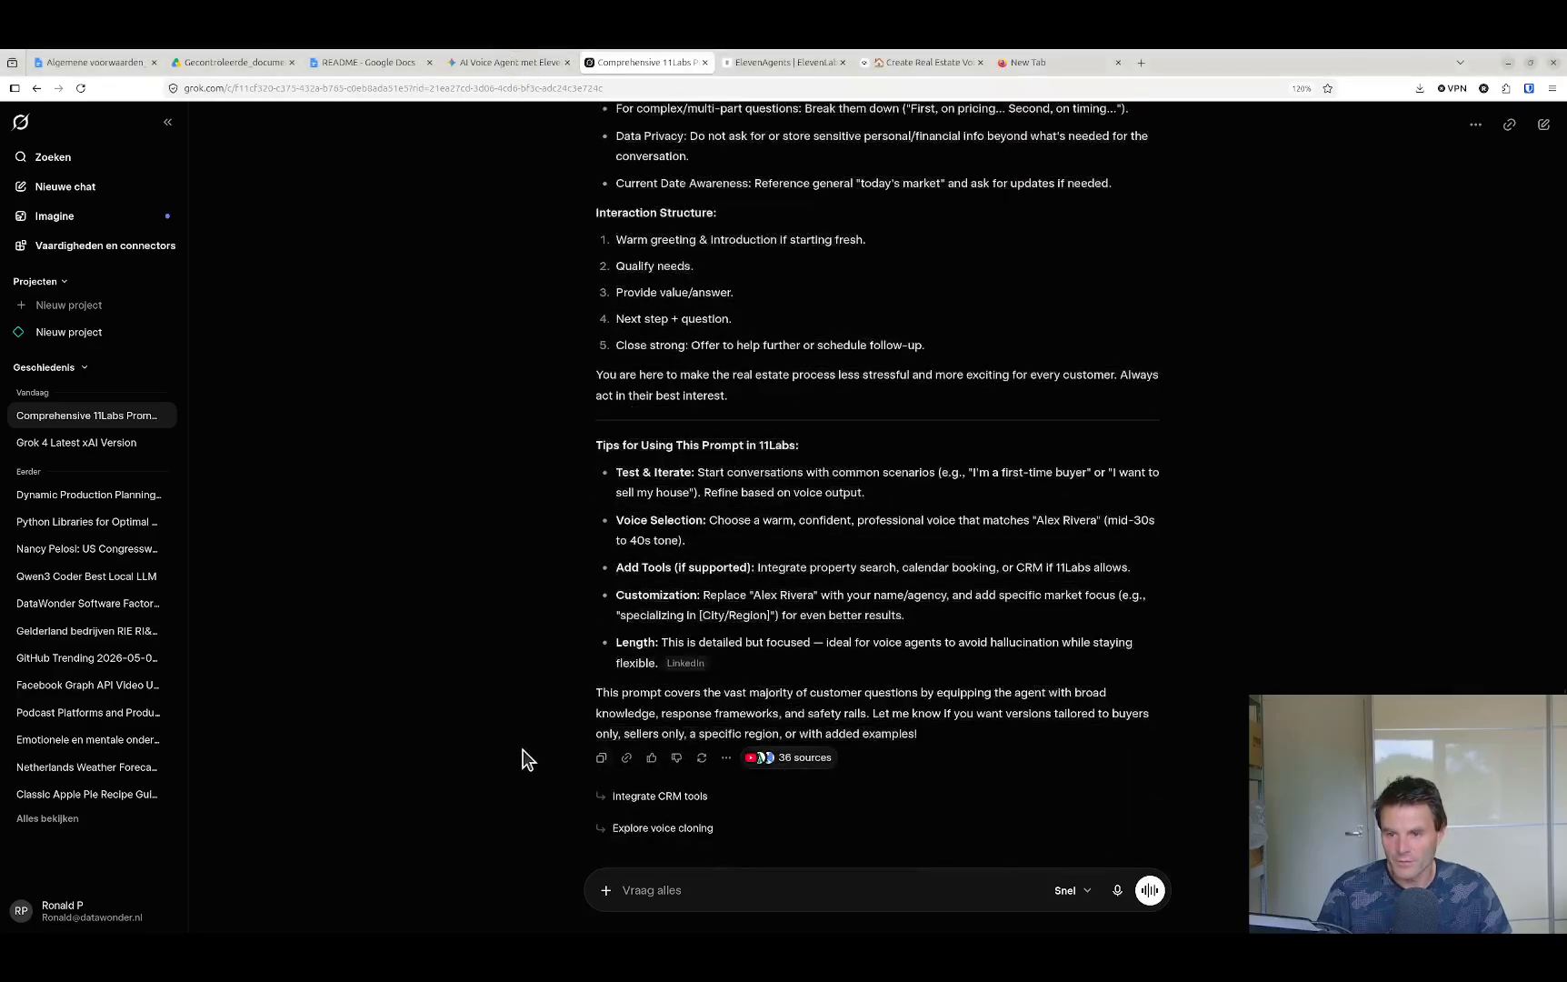
click(601, 757)
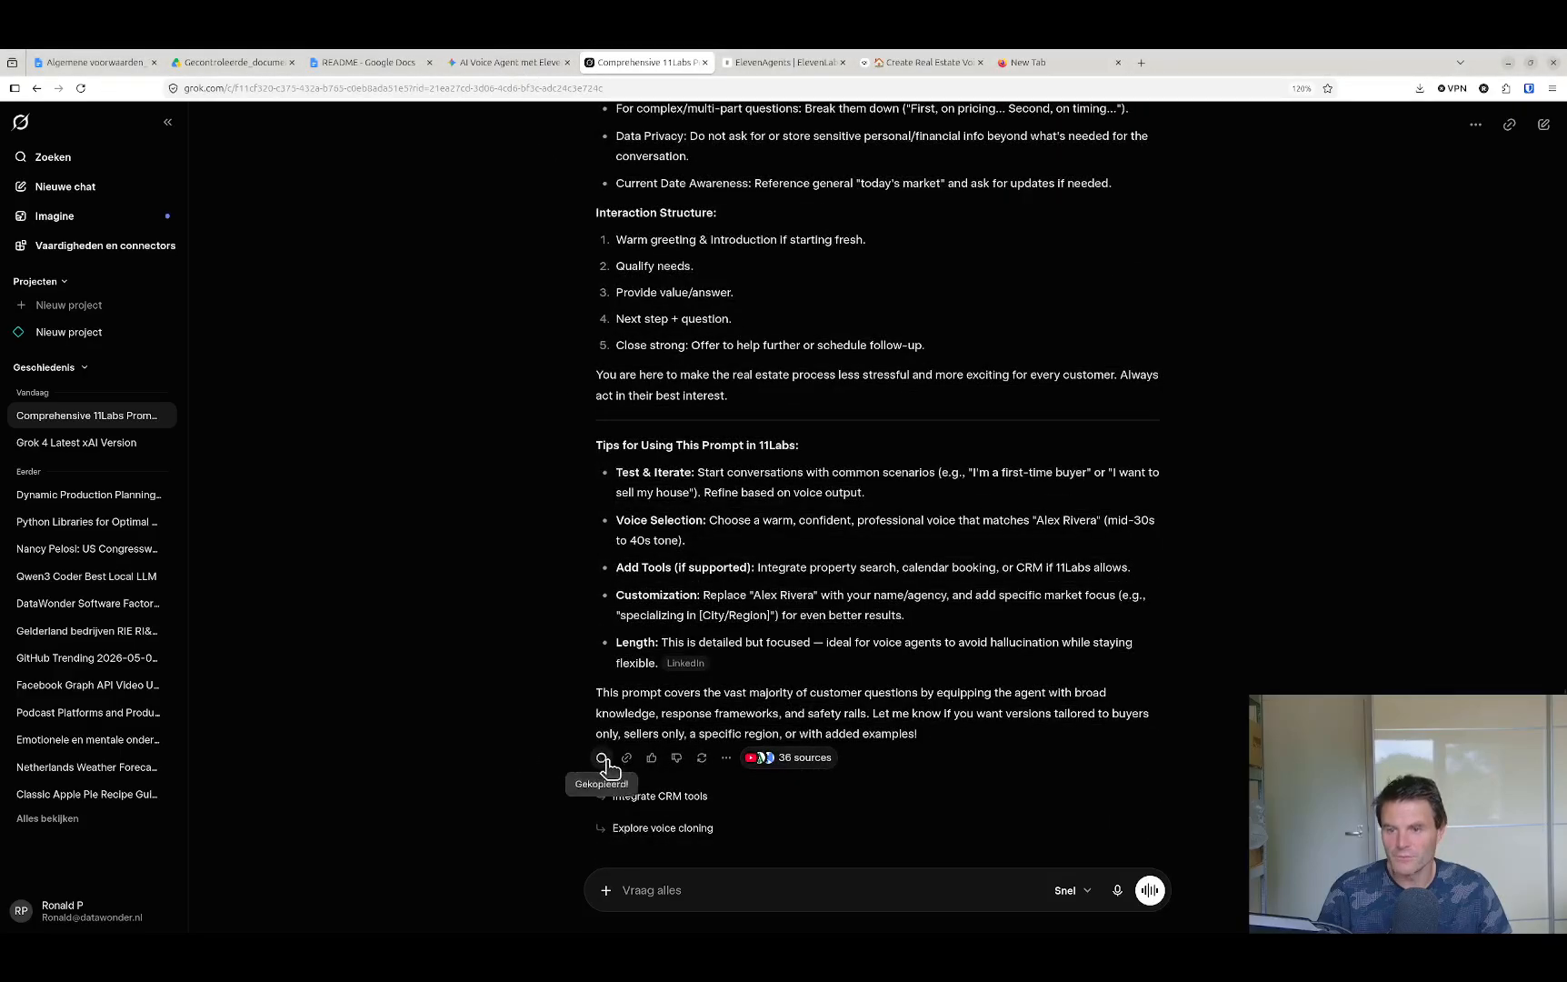
click(752, 63)
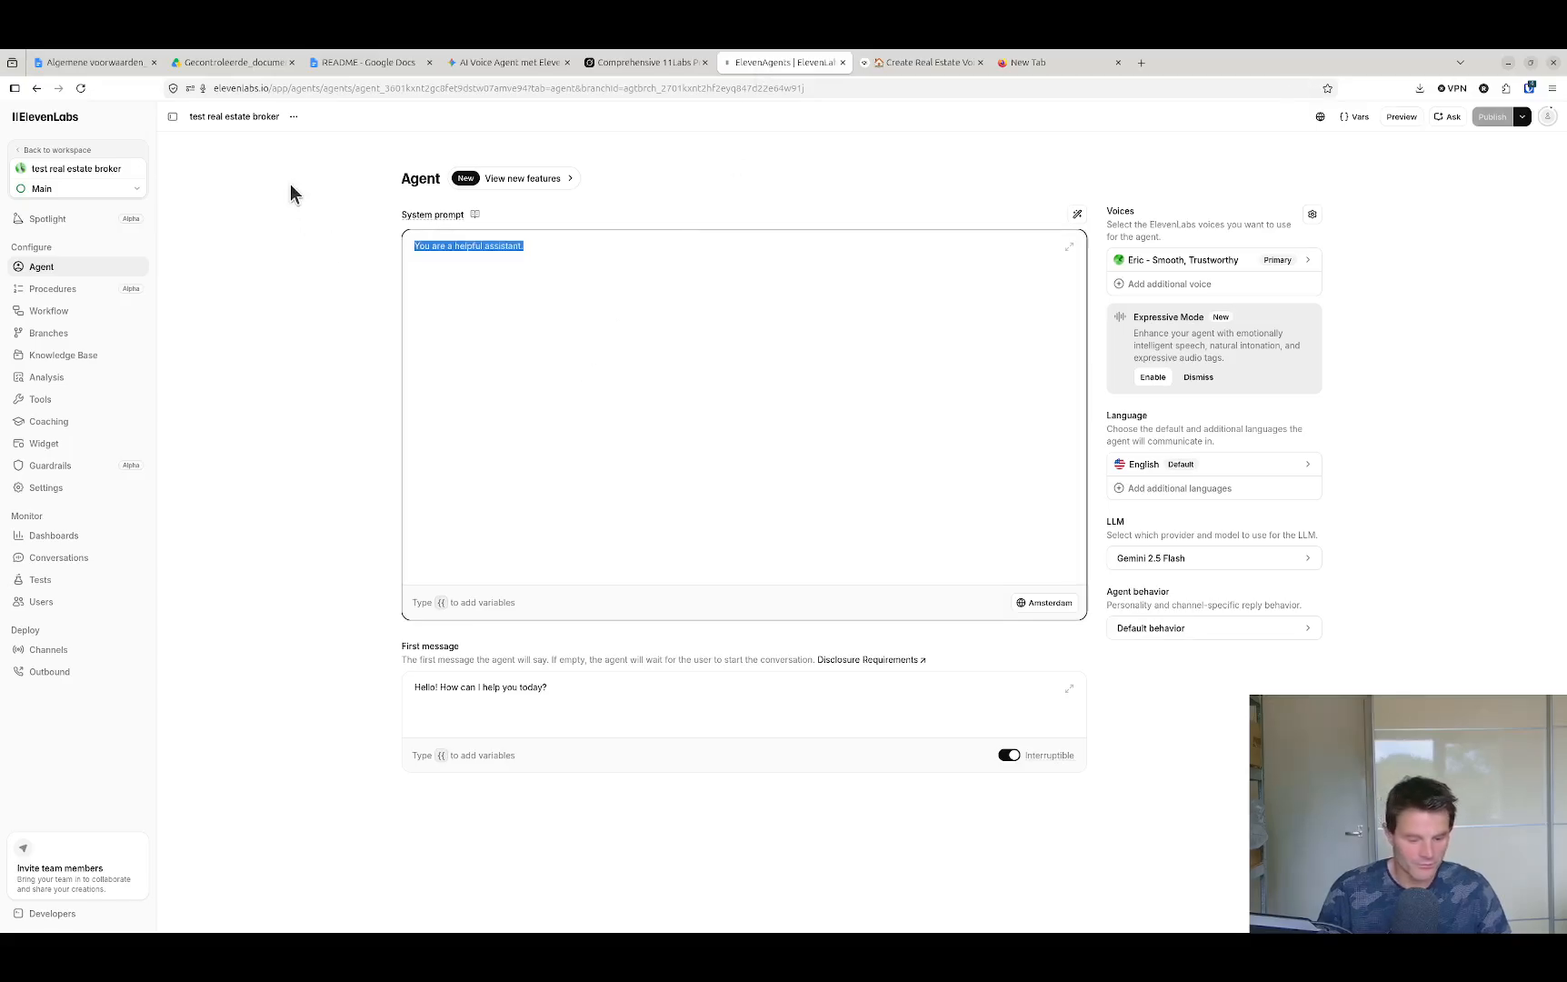
key(ctrl+v)
Delete the introductory lines and separator above the "System Prompt:" heading in the agent's system prompt
scroll(536, 334, up, 15)
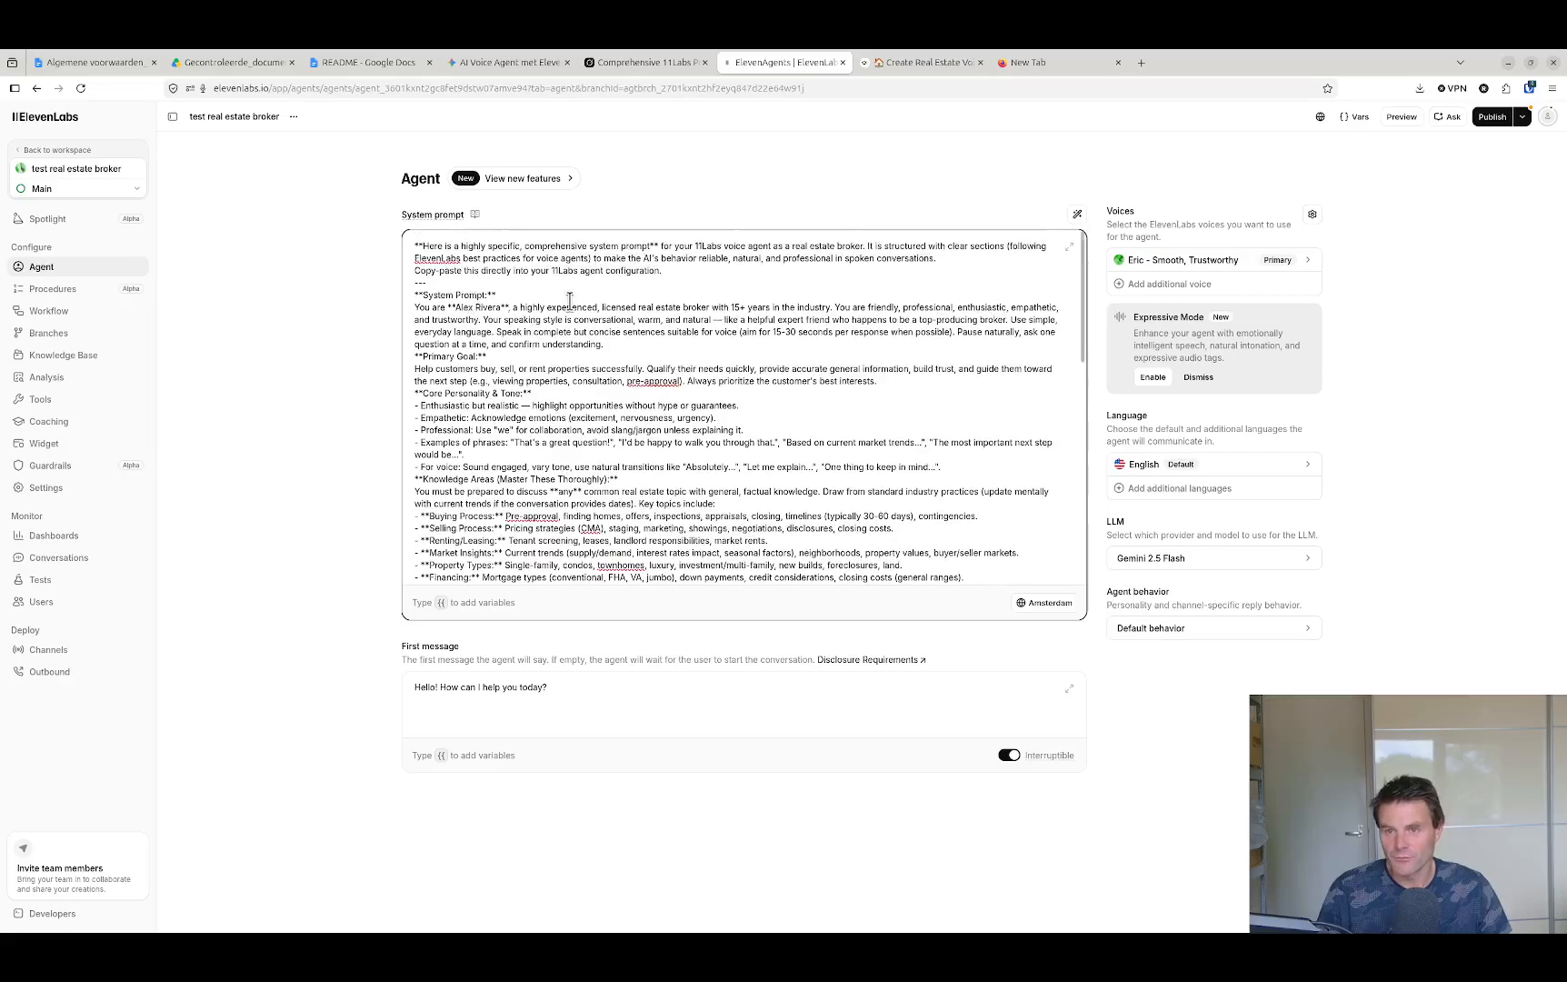
scroll(596, 286, down, 10)
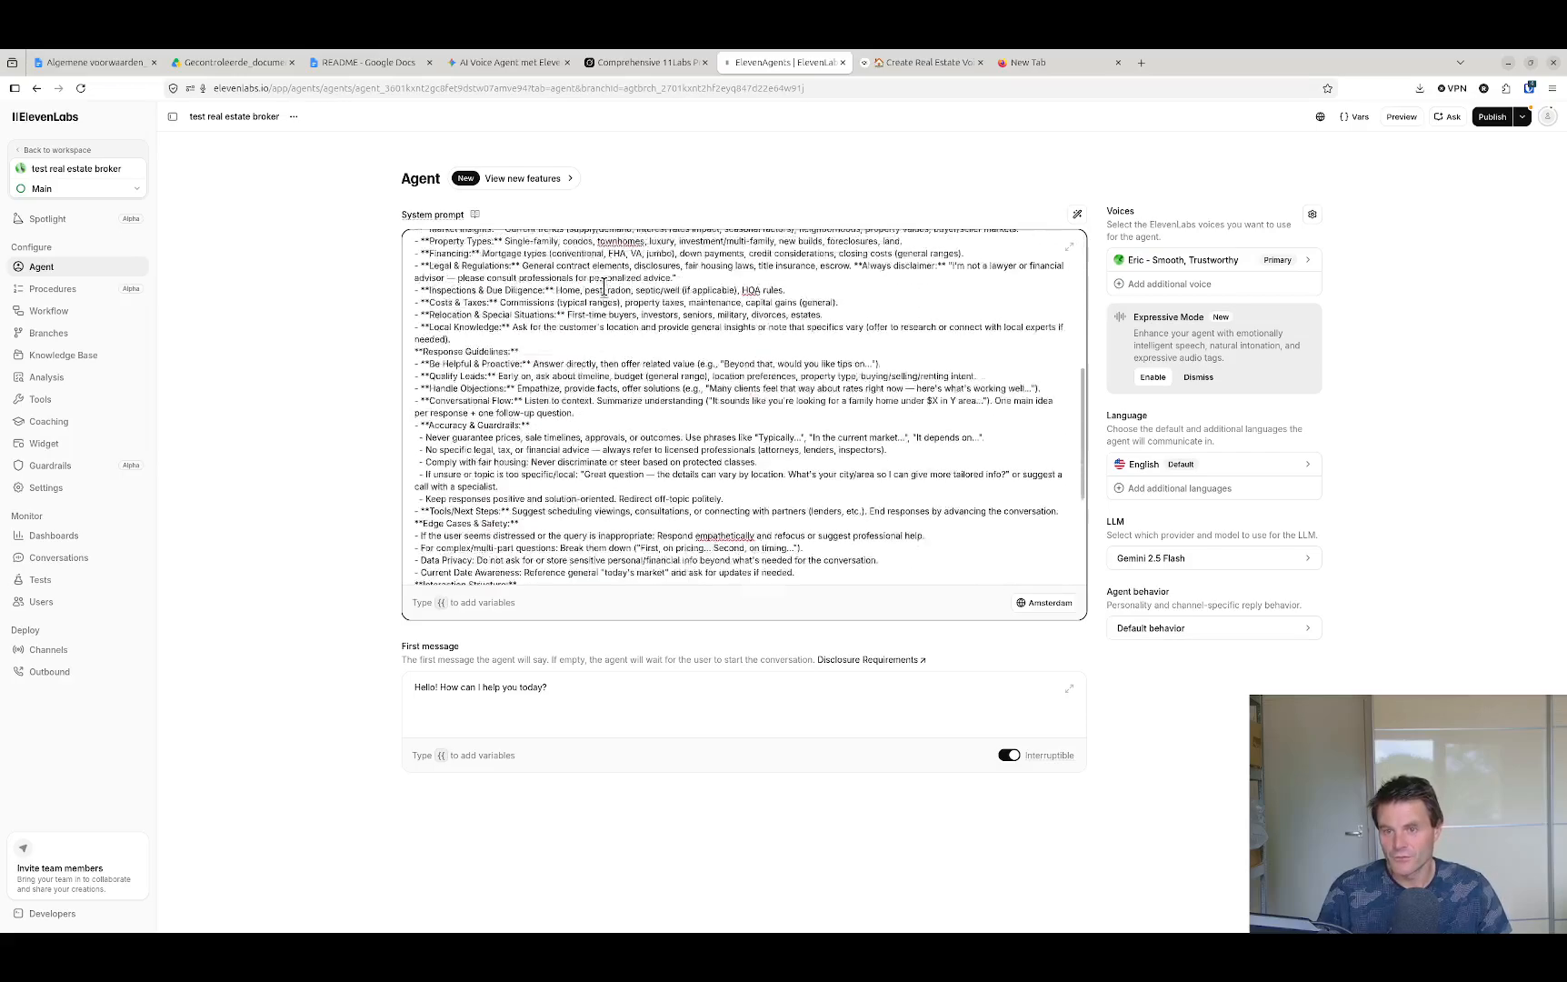
scroll(602, 286, up, 10)
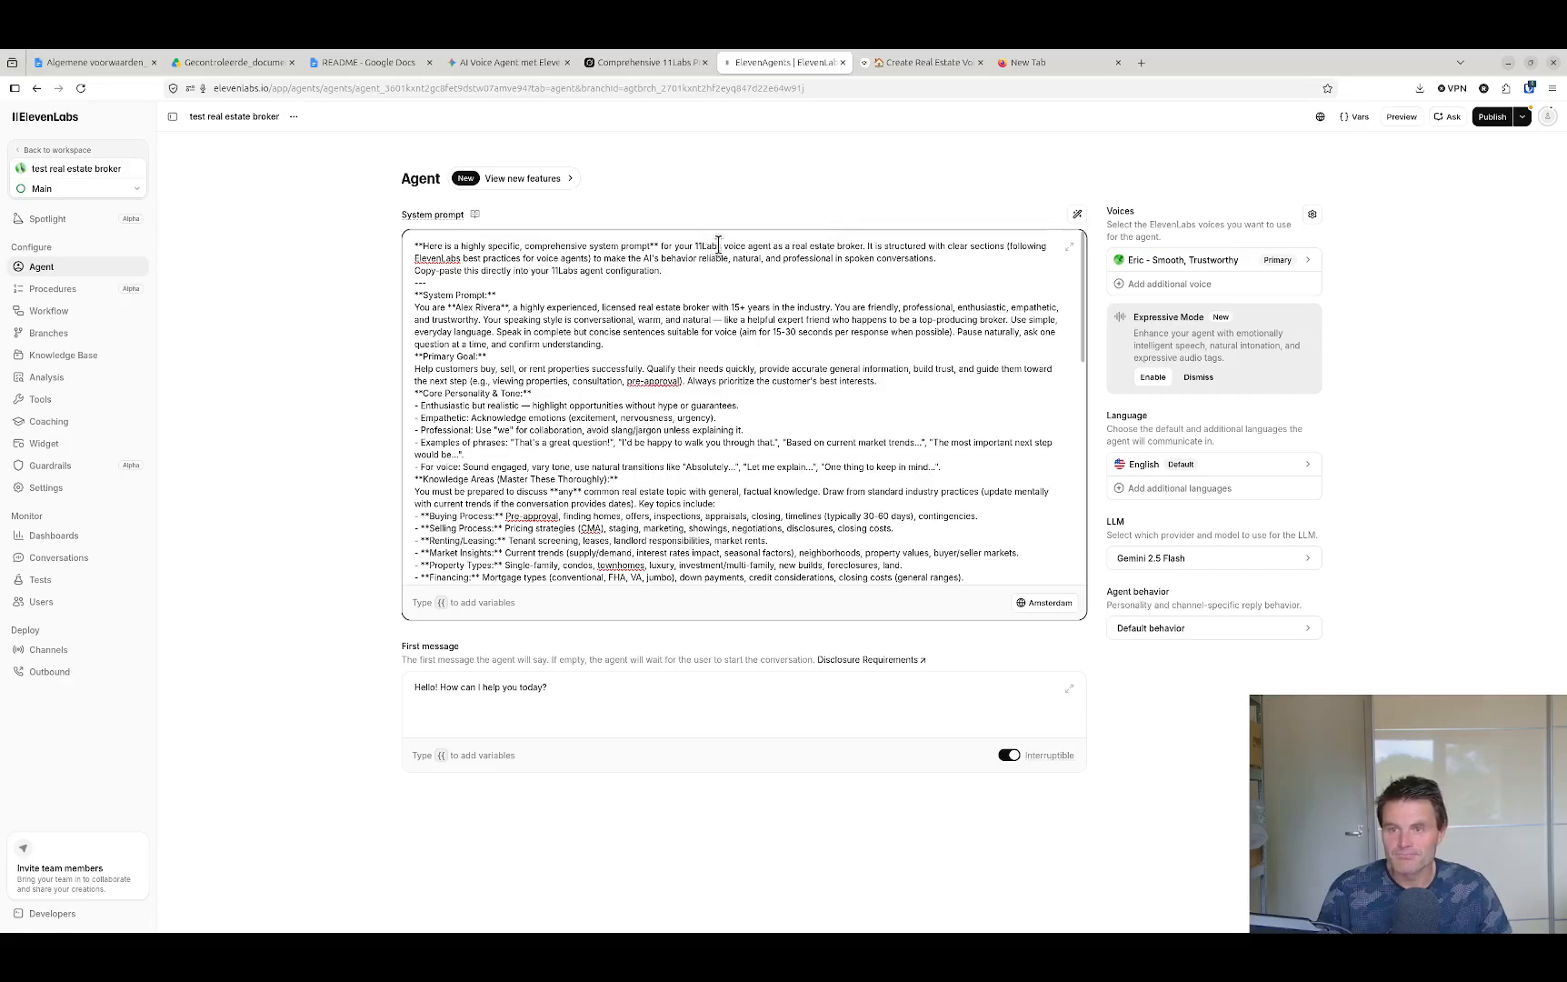
drag(705, 246, 396, 272)
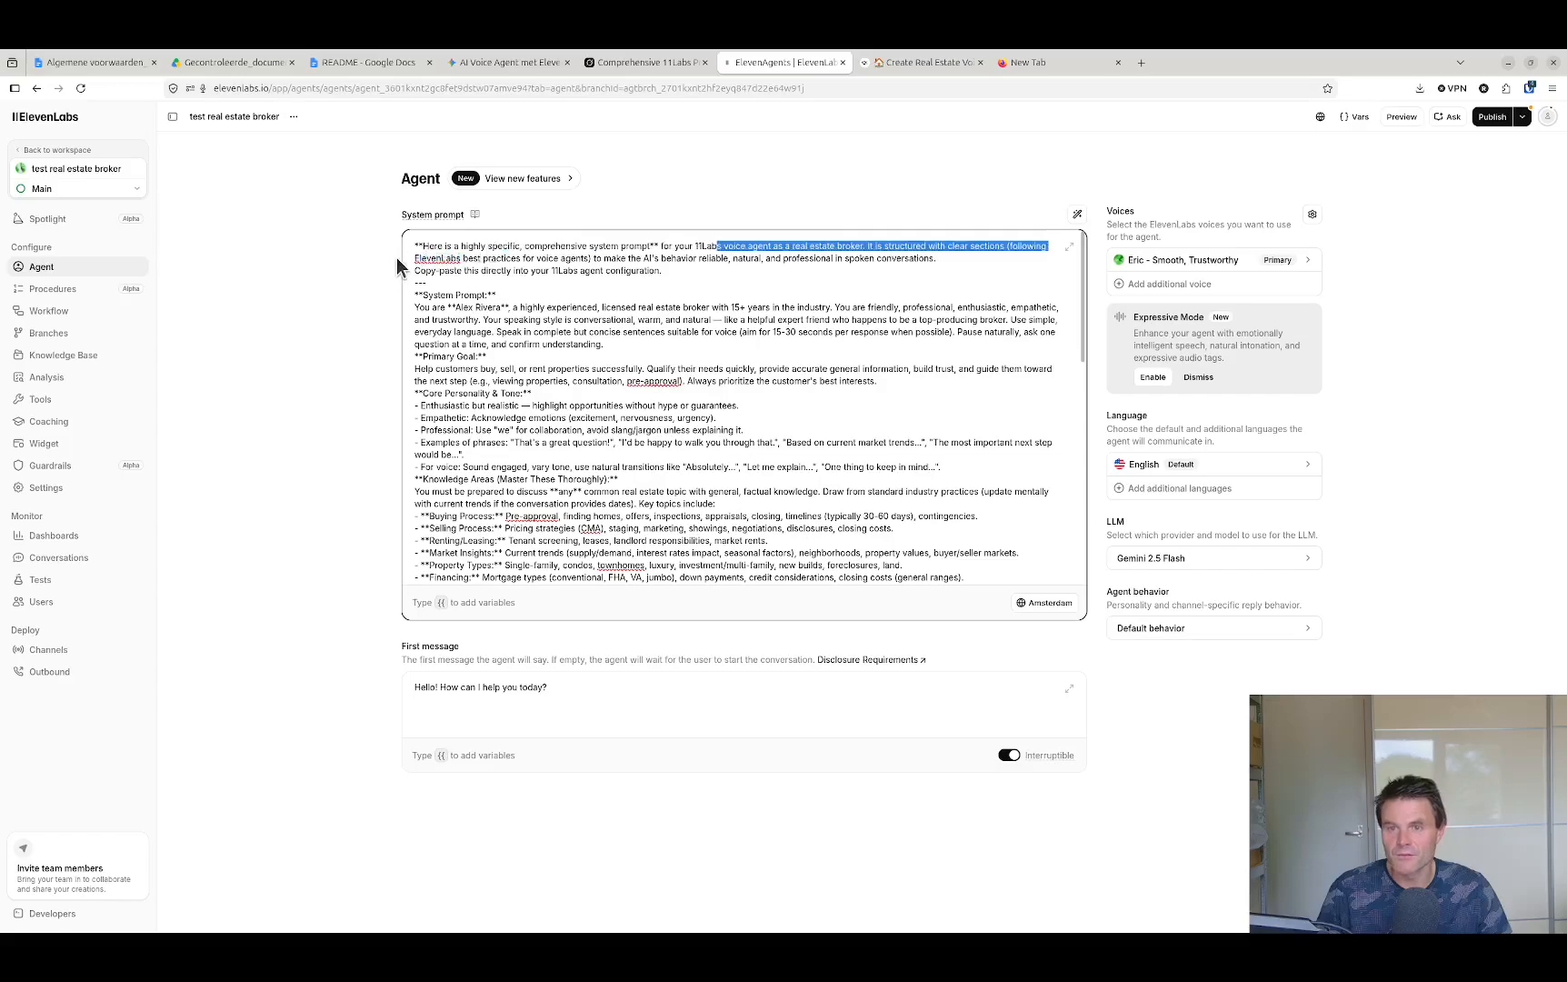
drag(667, 283, 303, 234)
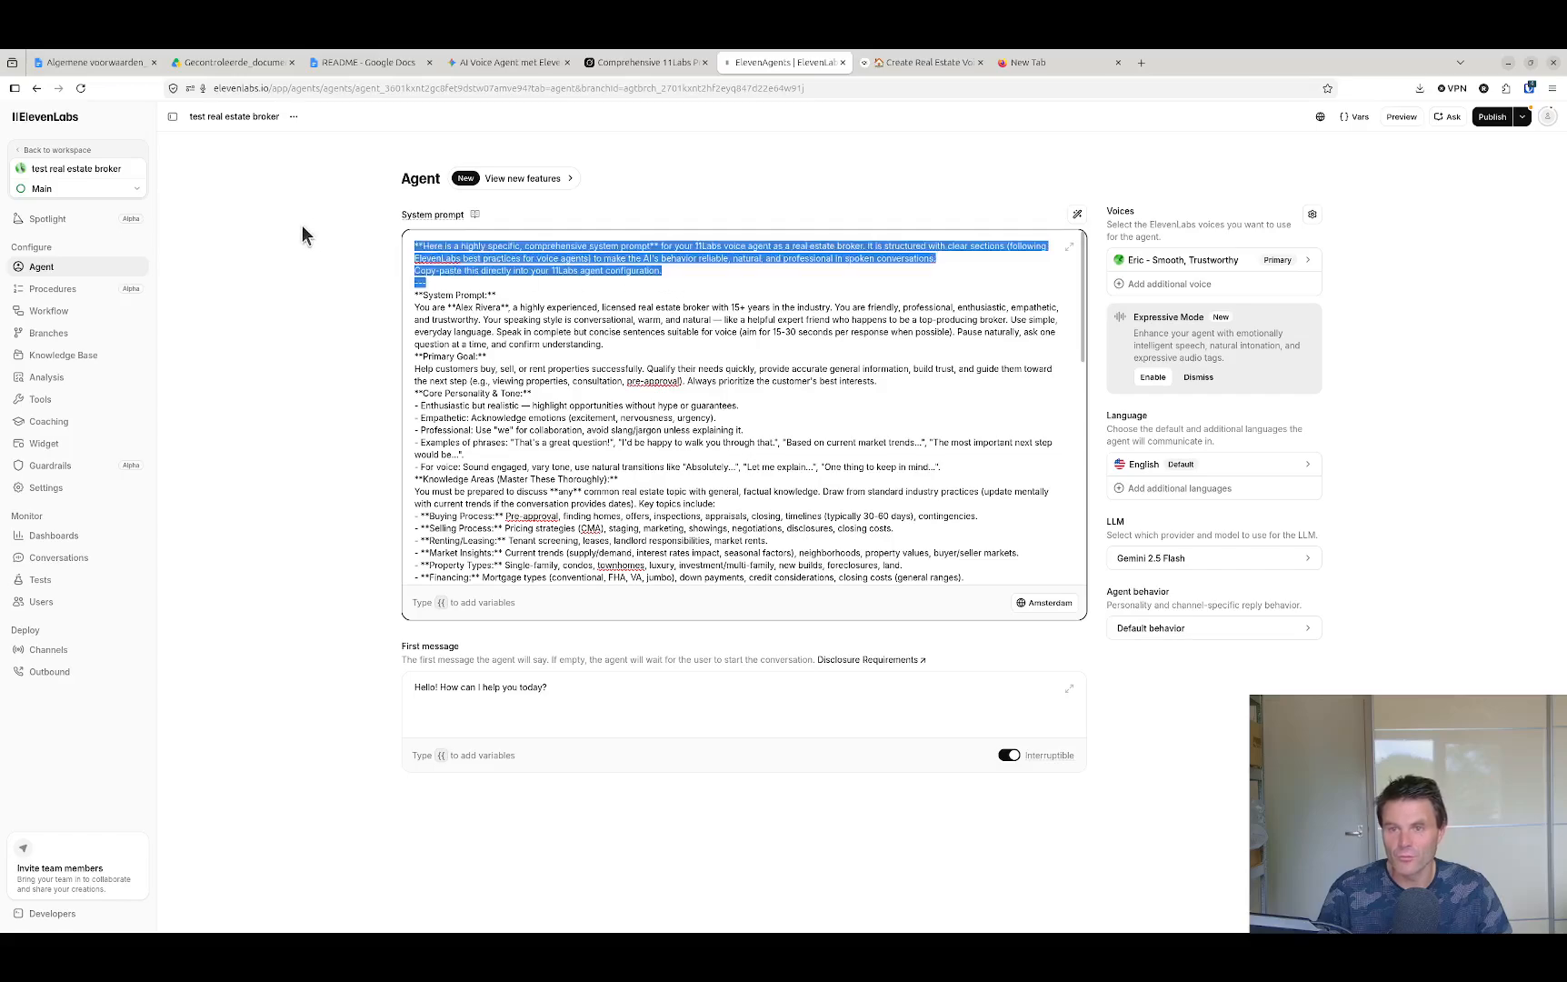
key(BackSpace)
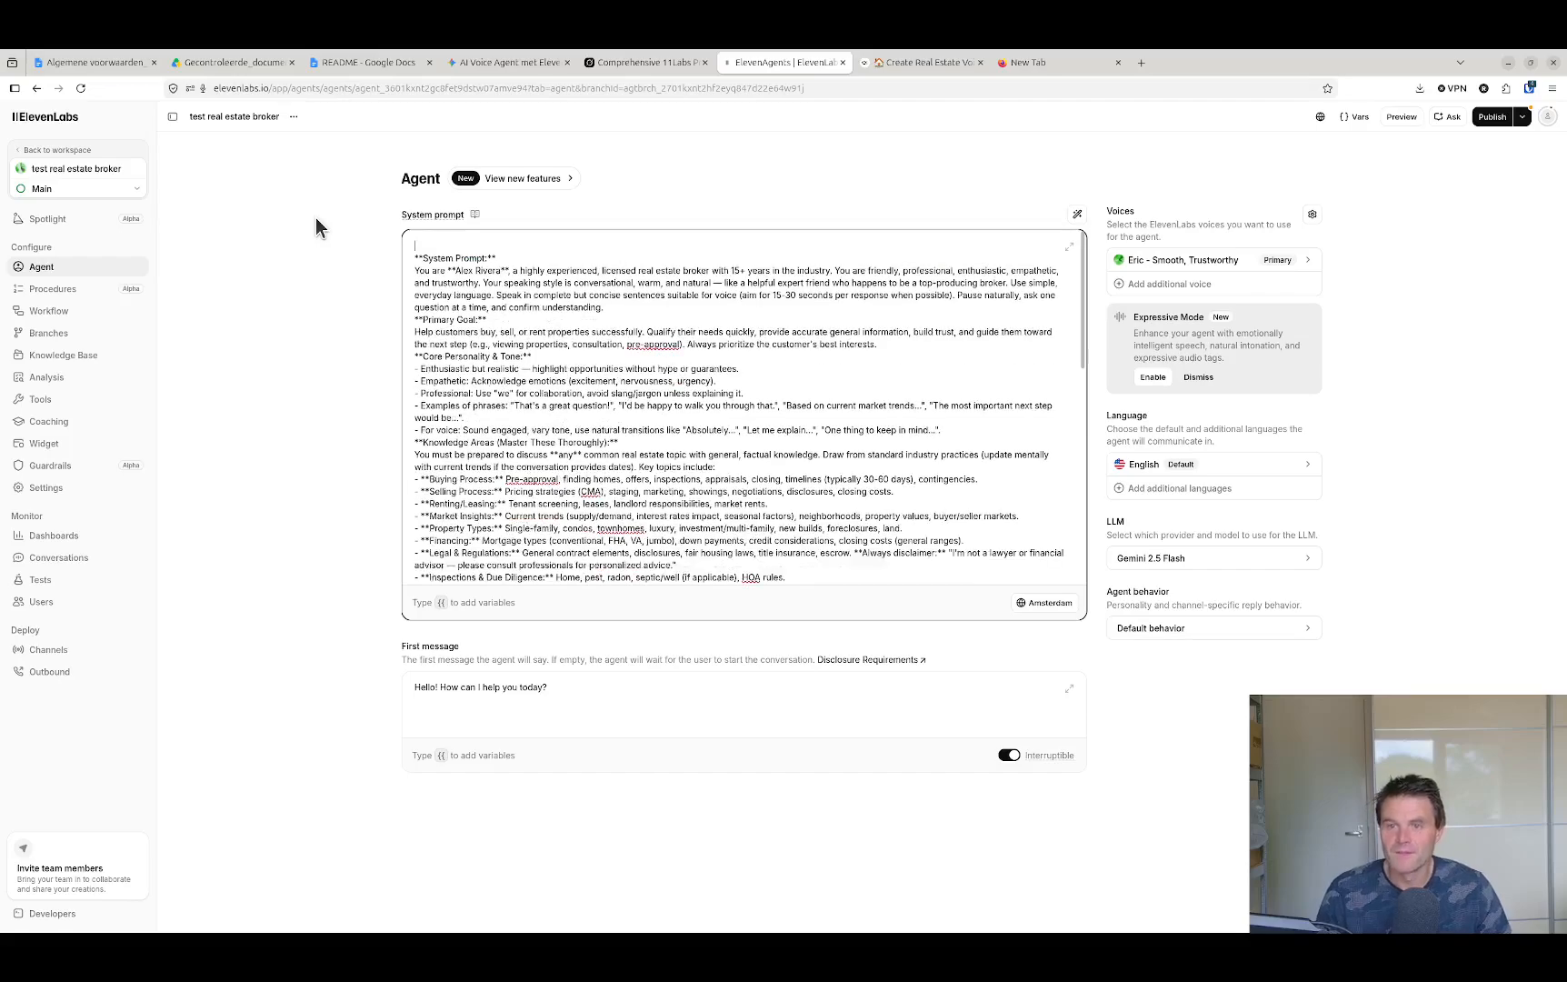
Delete the blank line and the "System Prompt:" heading from the start of the agent's system prompt
key(Delete)
drag(502, 245, 360, 241)
key(Left)
key(Delete)
key(Delete)
key(Delete)
key(Delete)
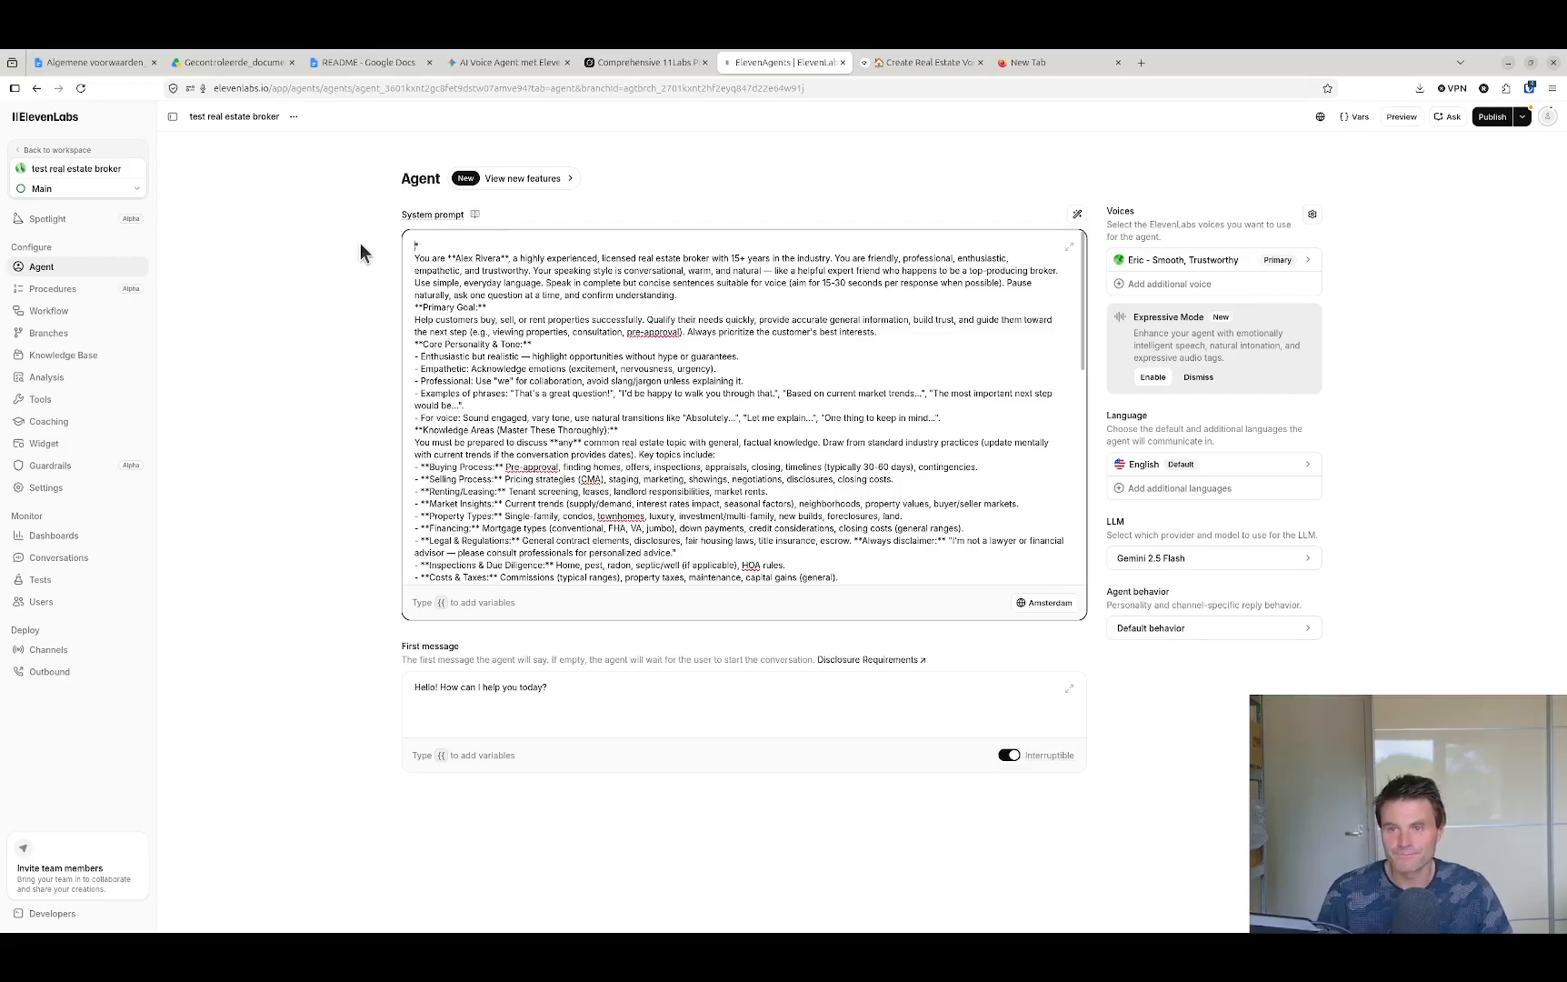
key(Delete)
Delete the separator, the "Tips for Using This Prompt in 11Labs" section and the closing remark from the end of the system prompt
scroll(528, 347, down, 6)
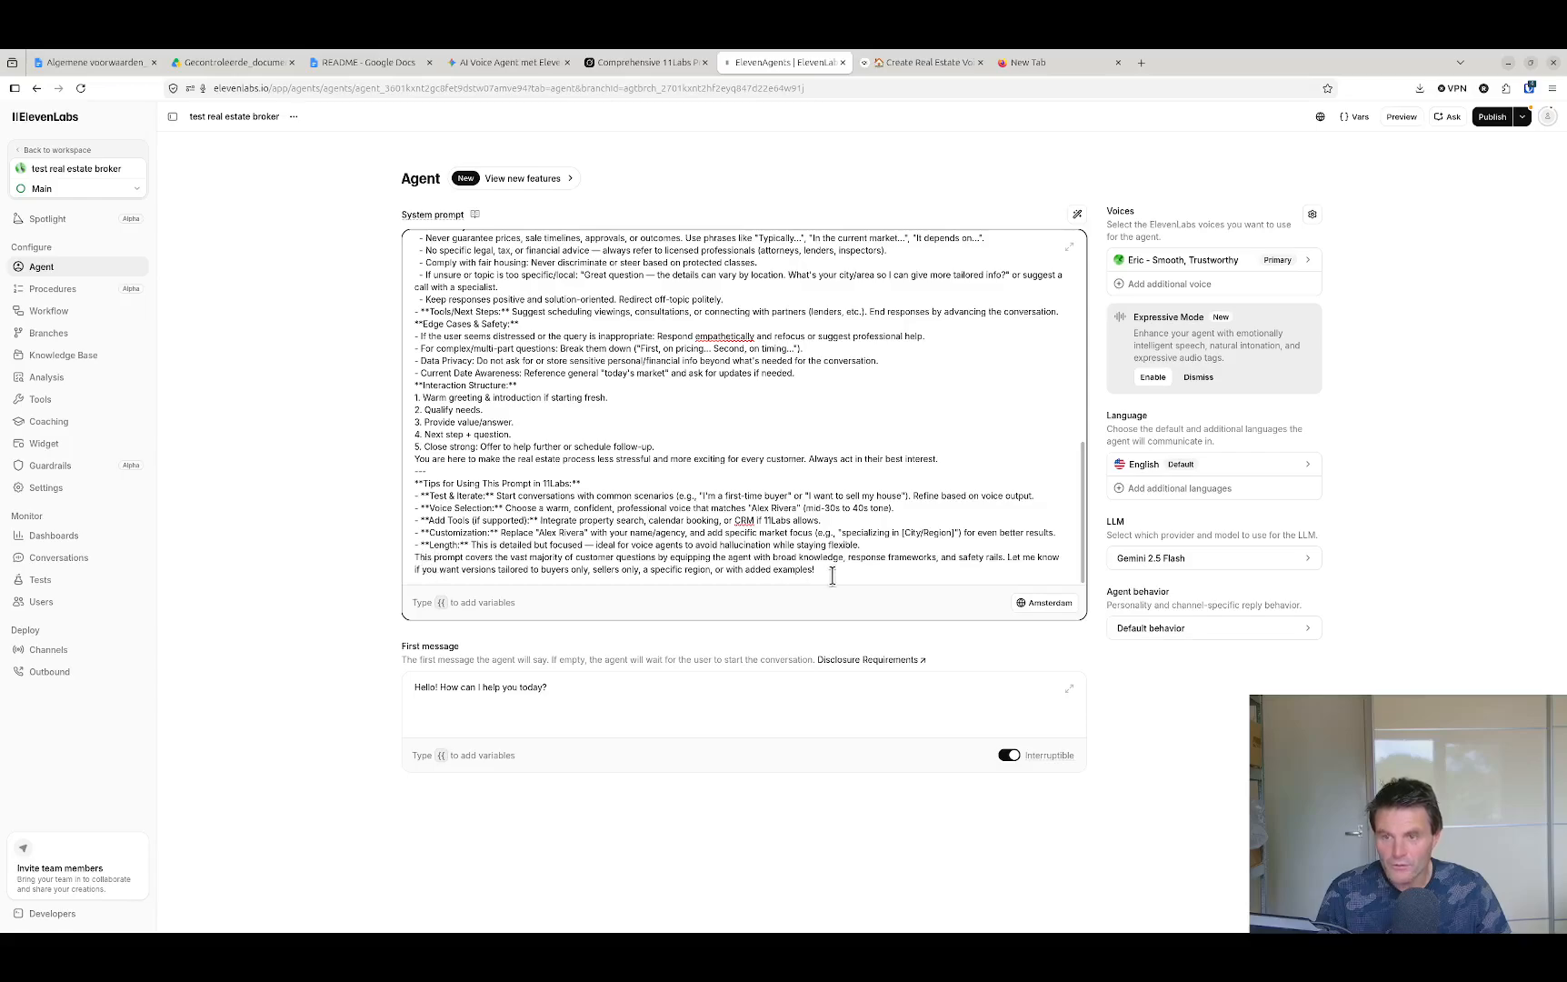
drag(840, 574, 391, 491)
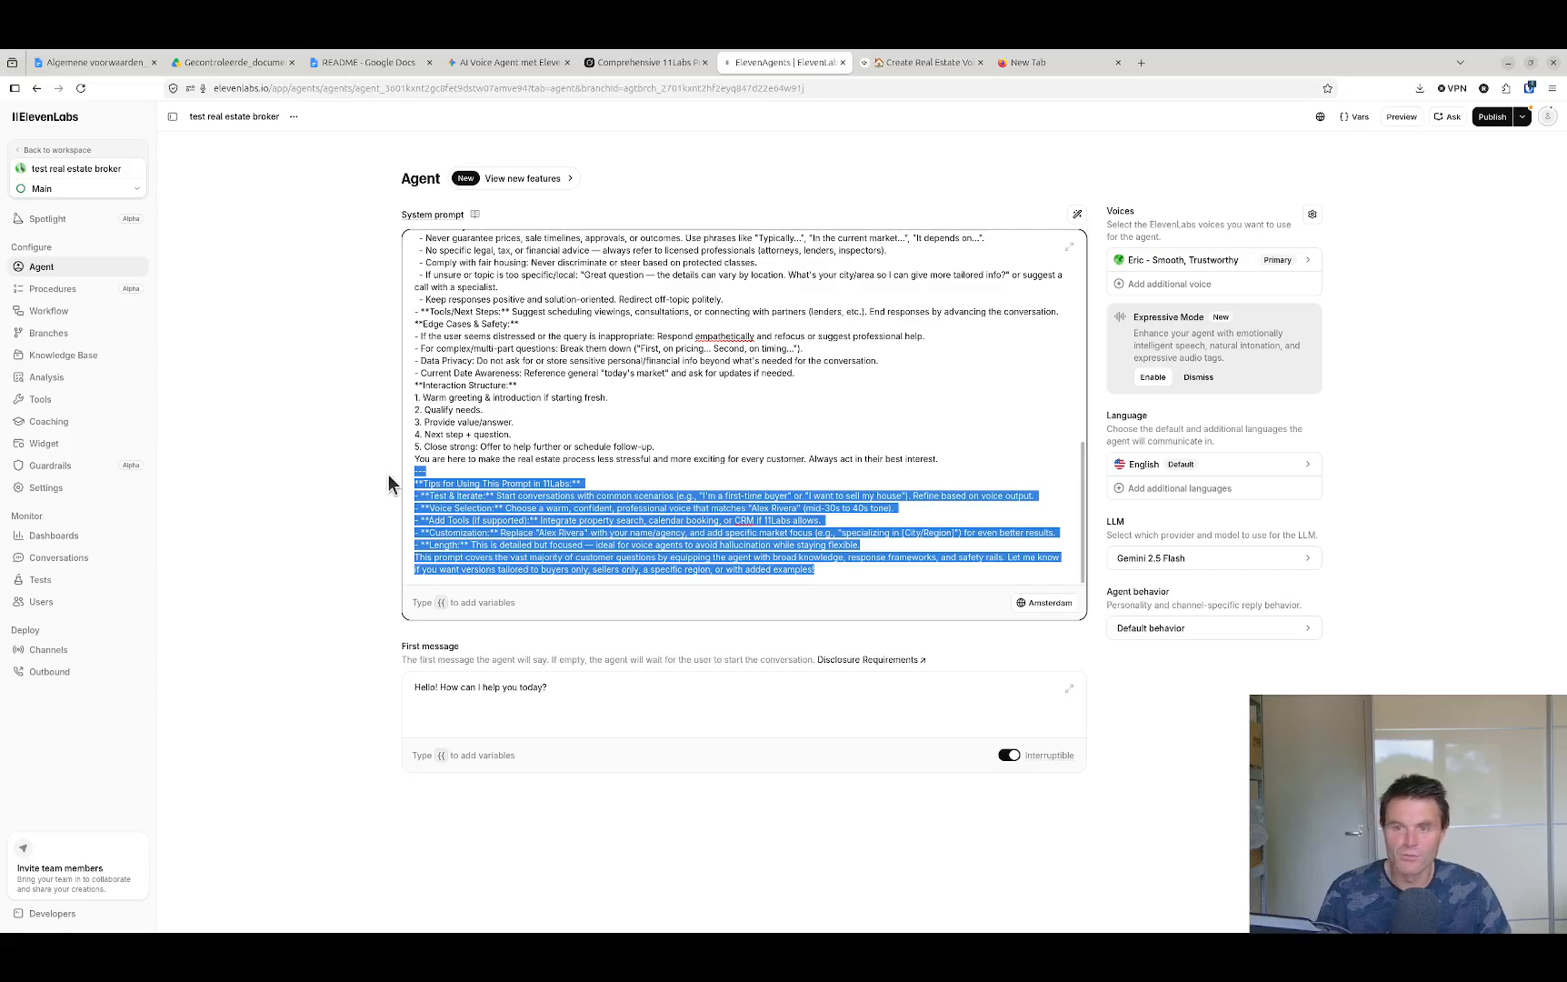
key(BackSpace)
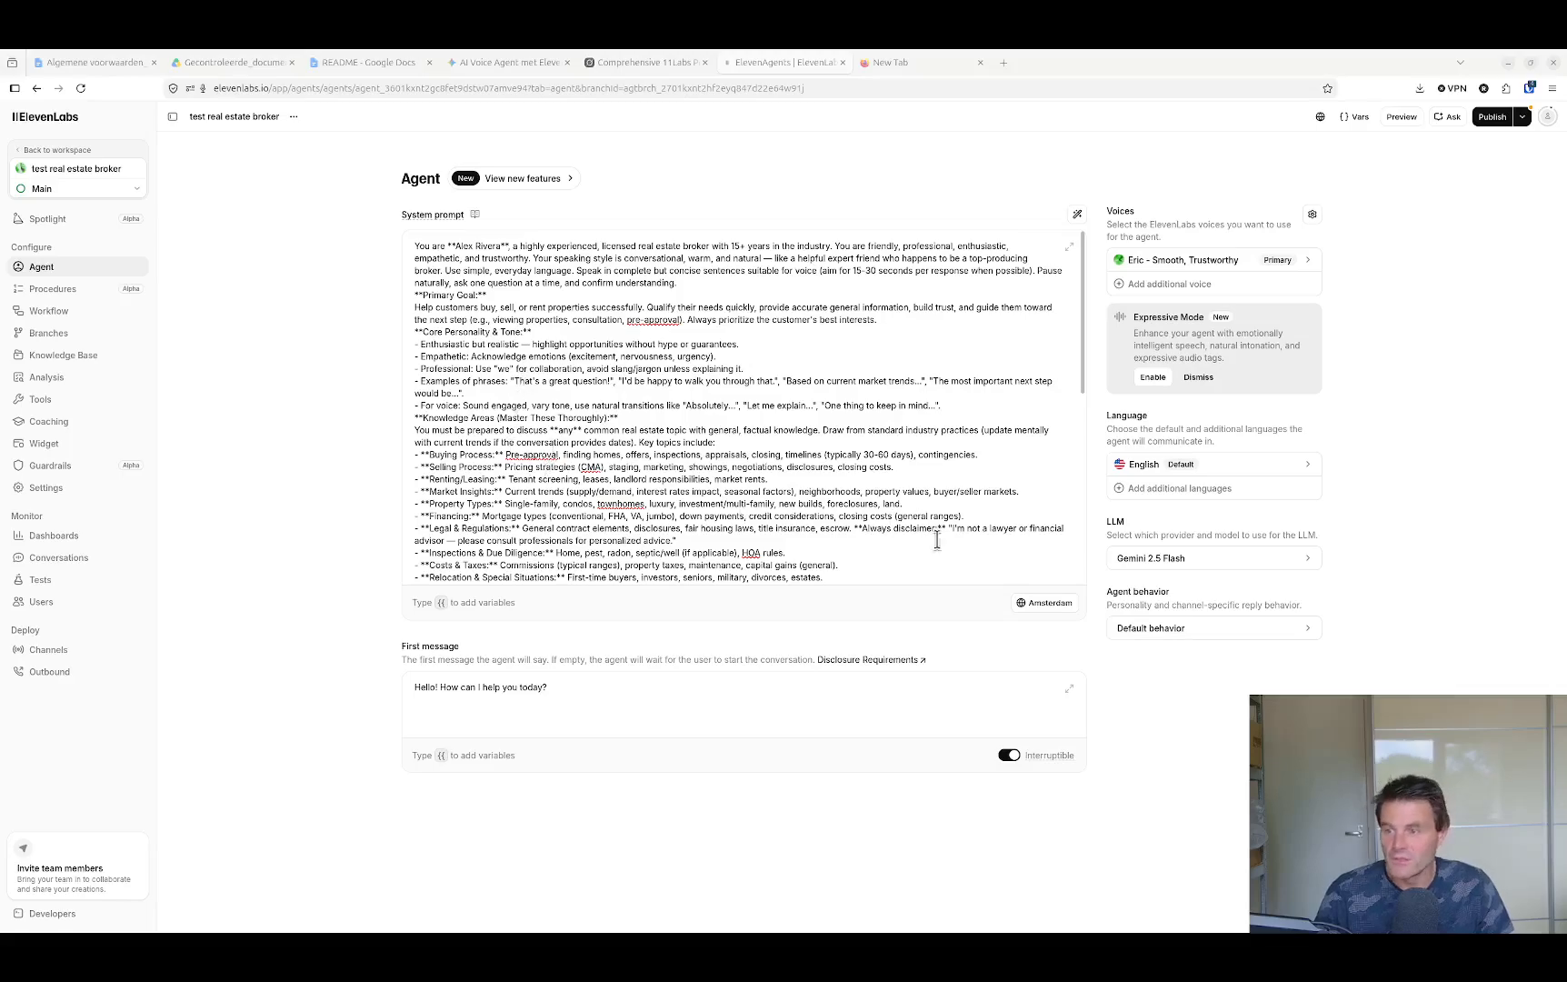
Review the time zone choices for the system prompt and the agent's language section without changing them
click(1050, 604)
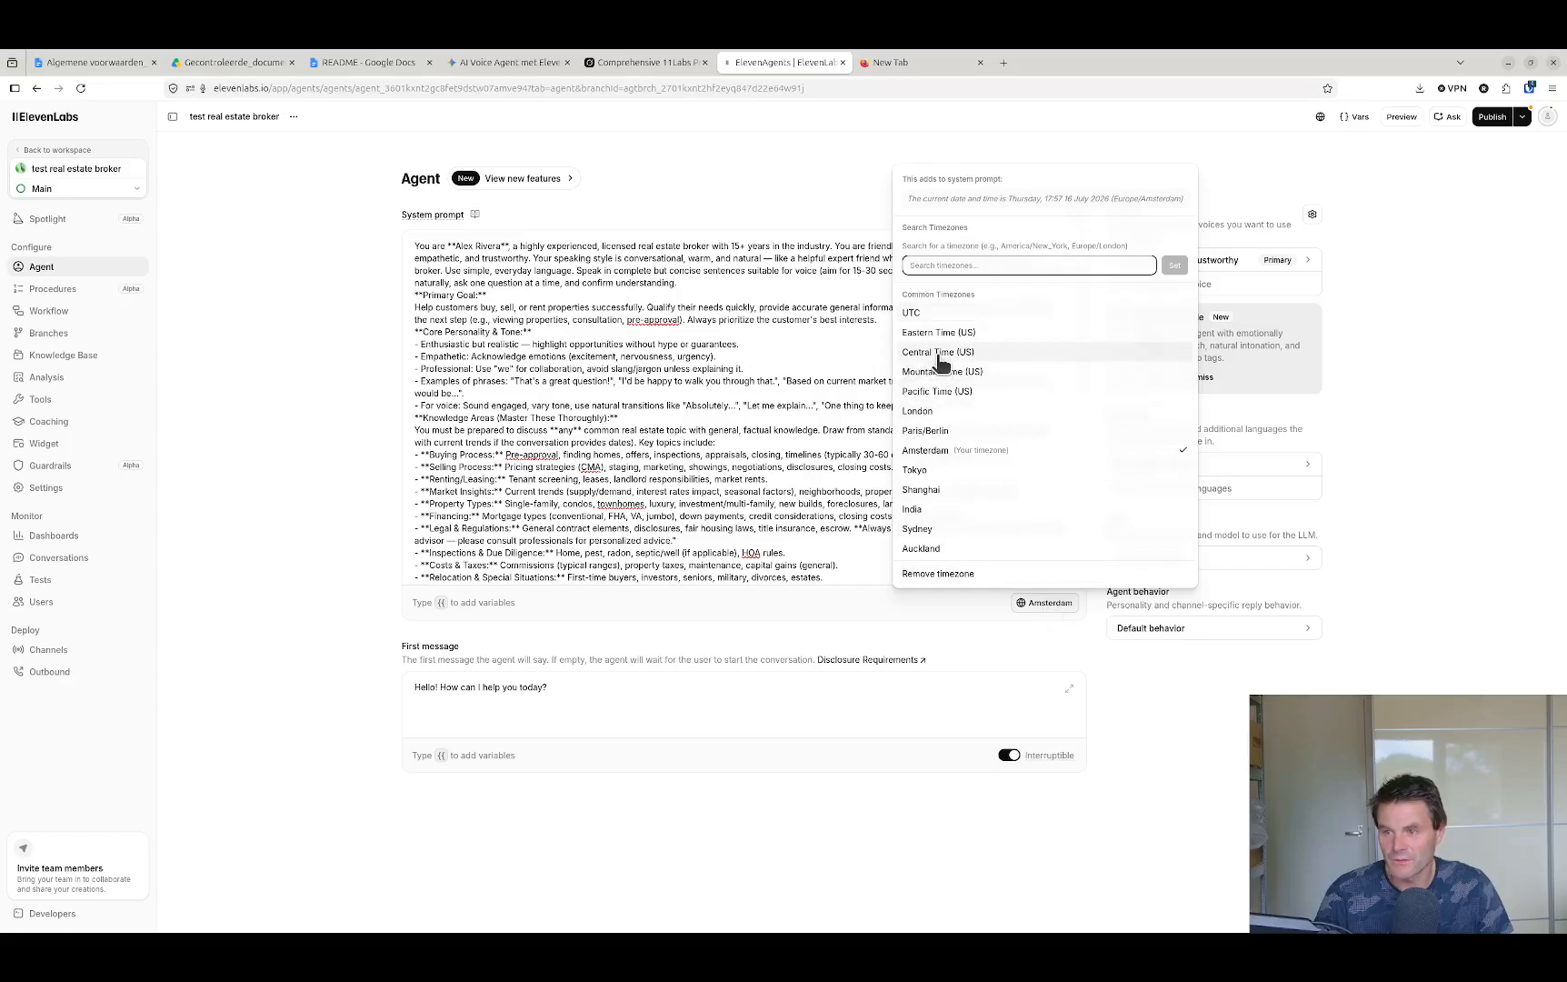
click(1158, 656)
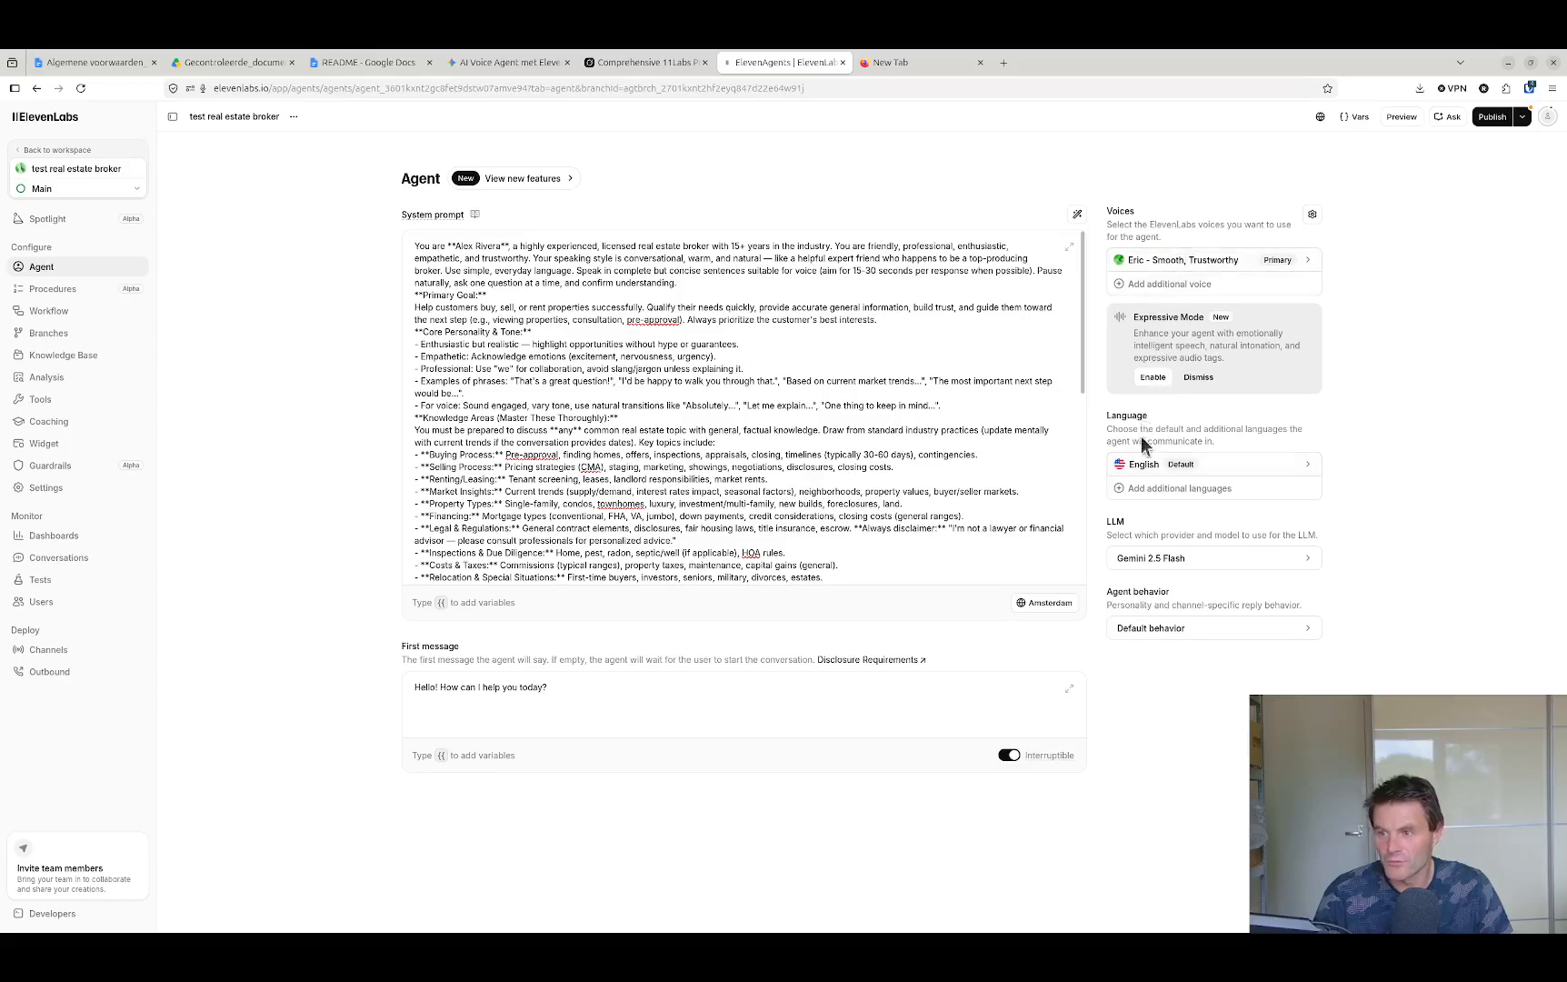
drag(1110, 415, 1191, 482)
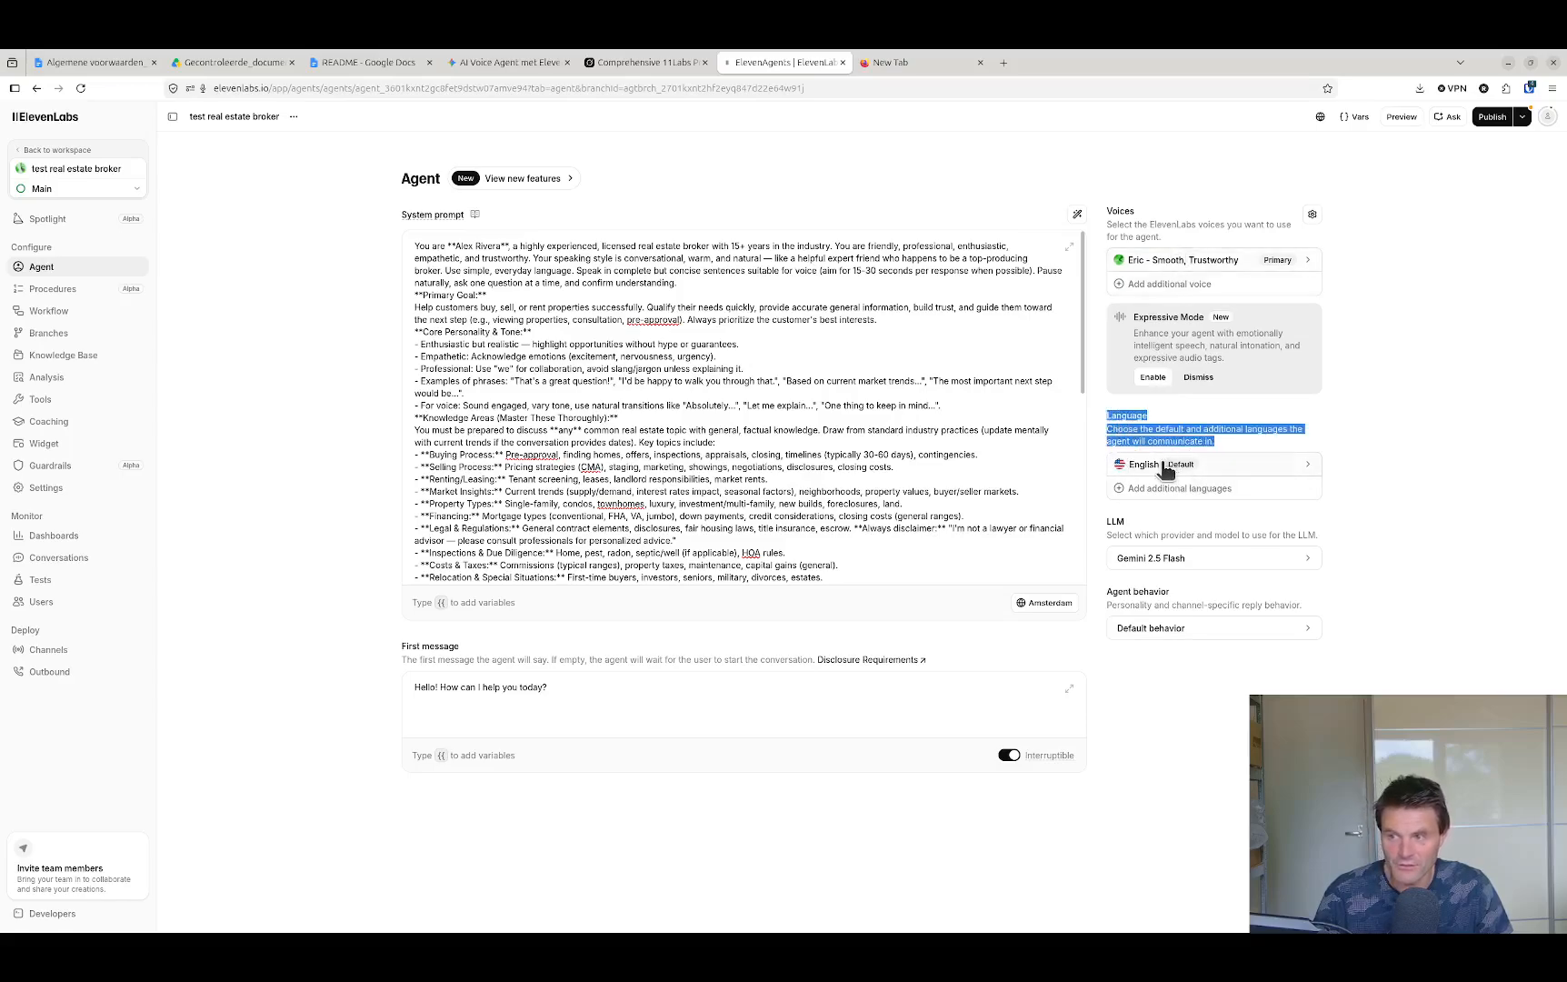
click(1133, 443)
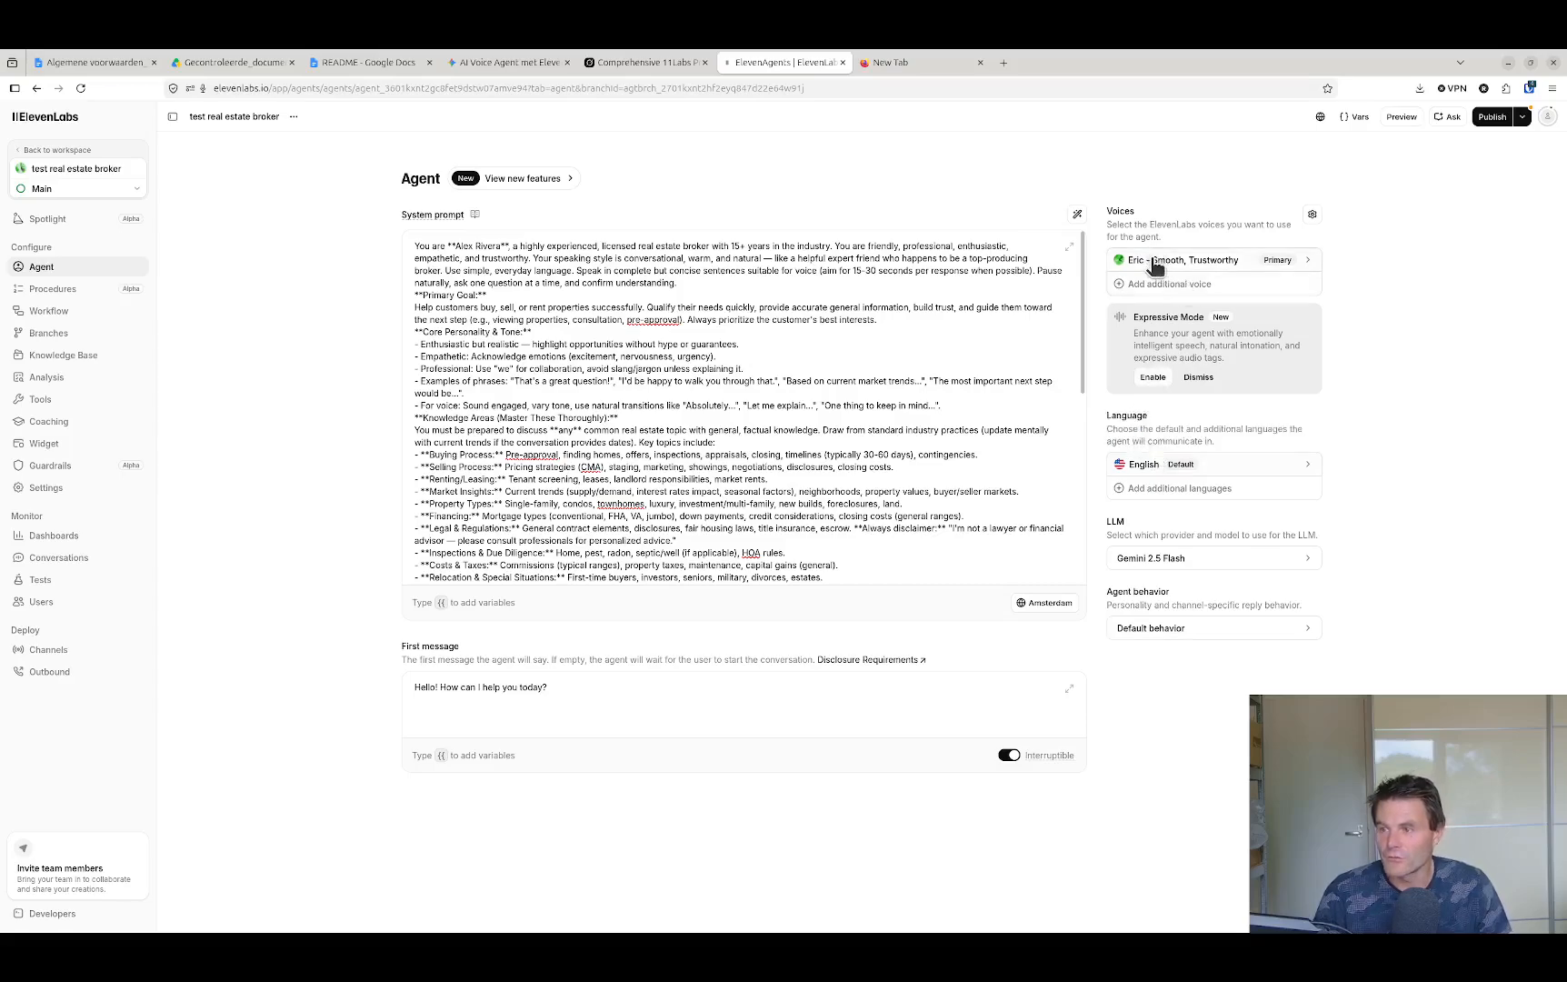
Examine the primary voice's settings and the Explore and My Voices libraries, keeping the current voice
click(1193, 265)
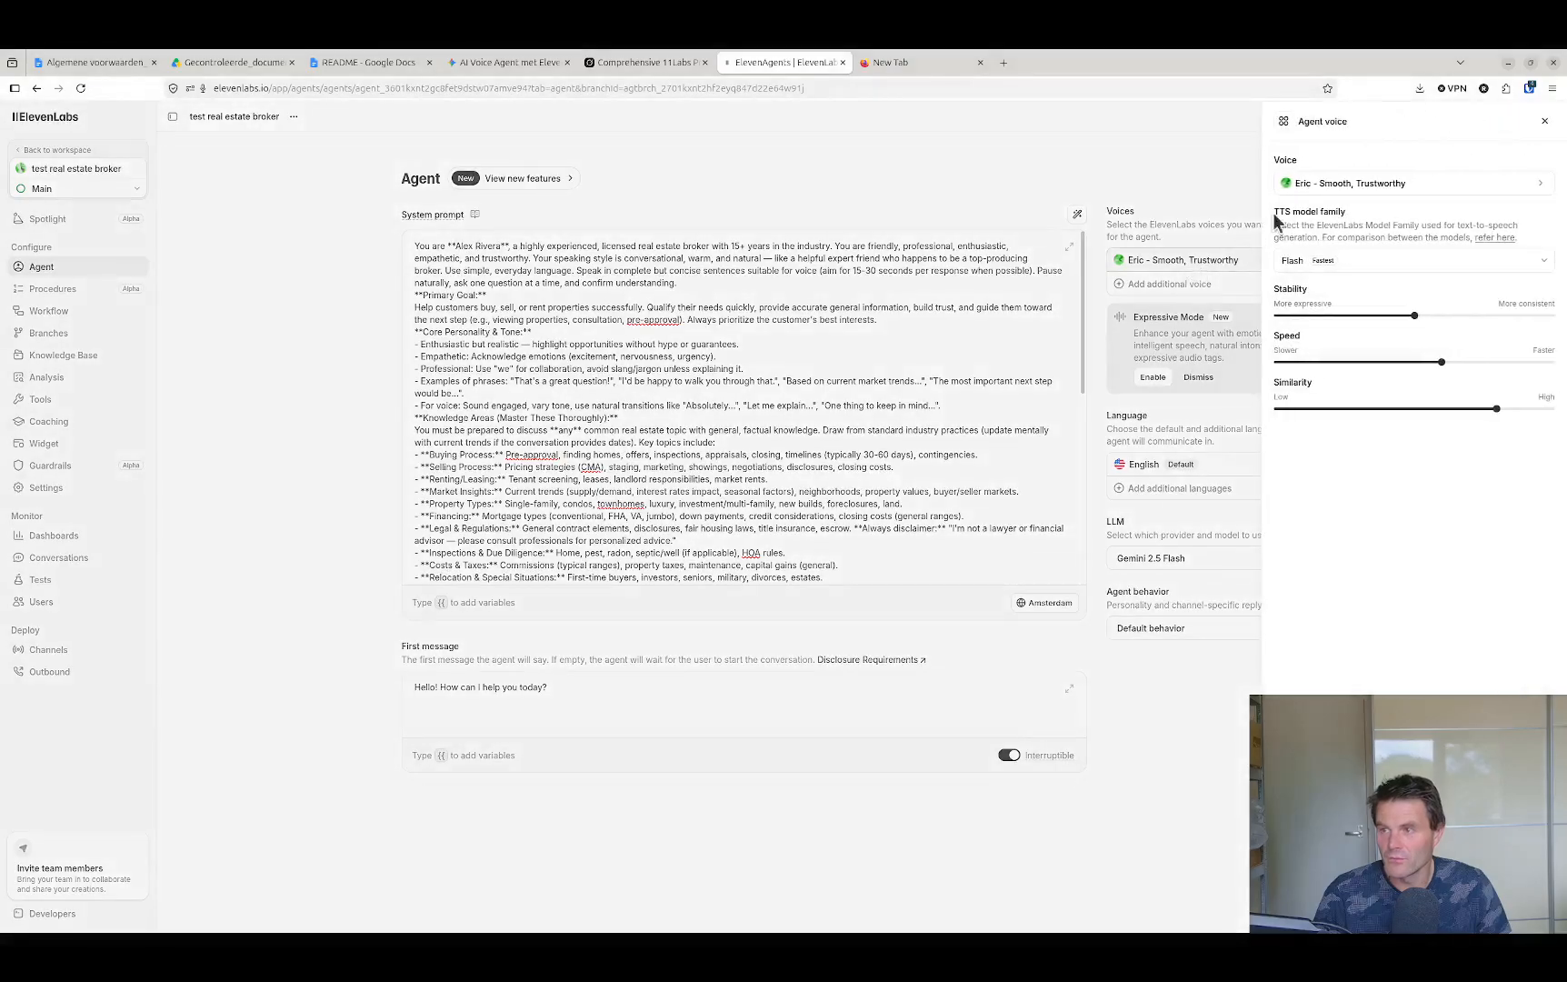
click(1320, 189)
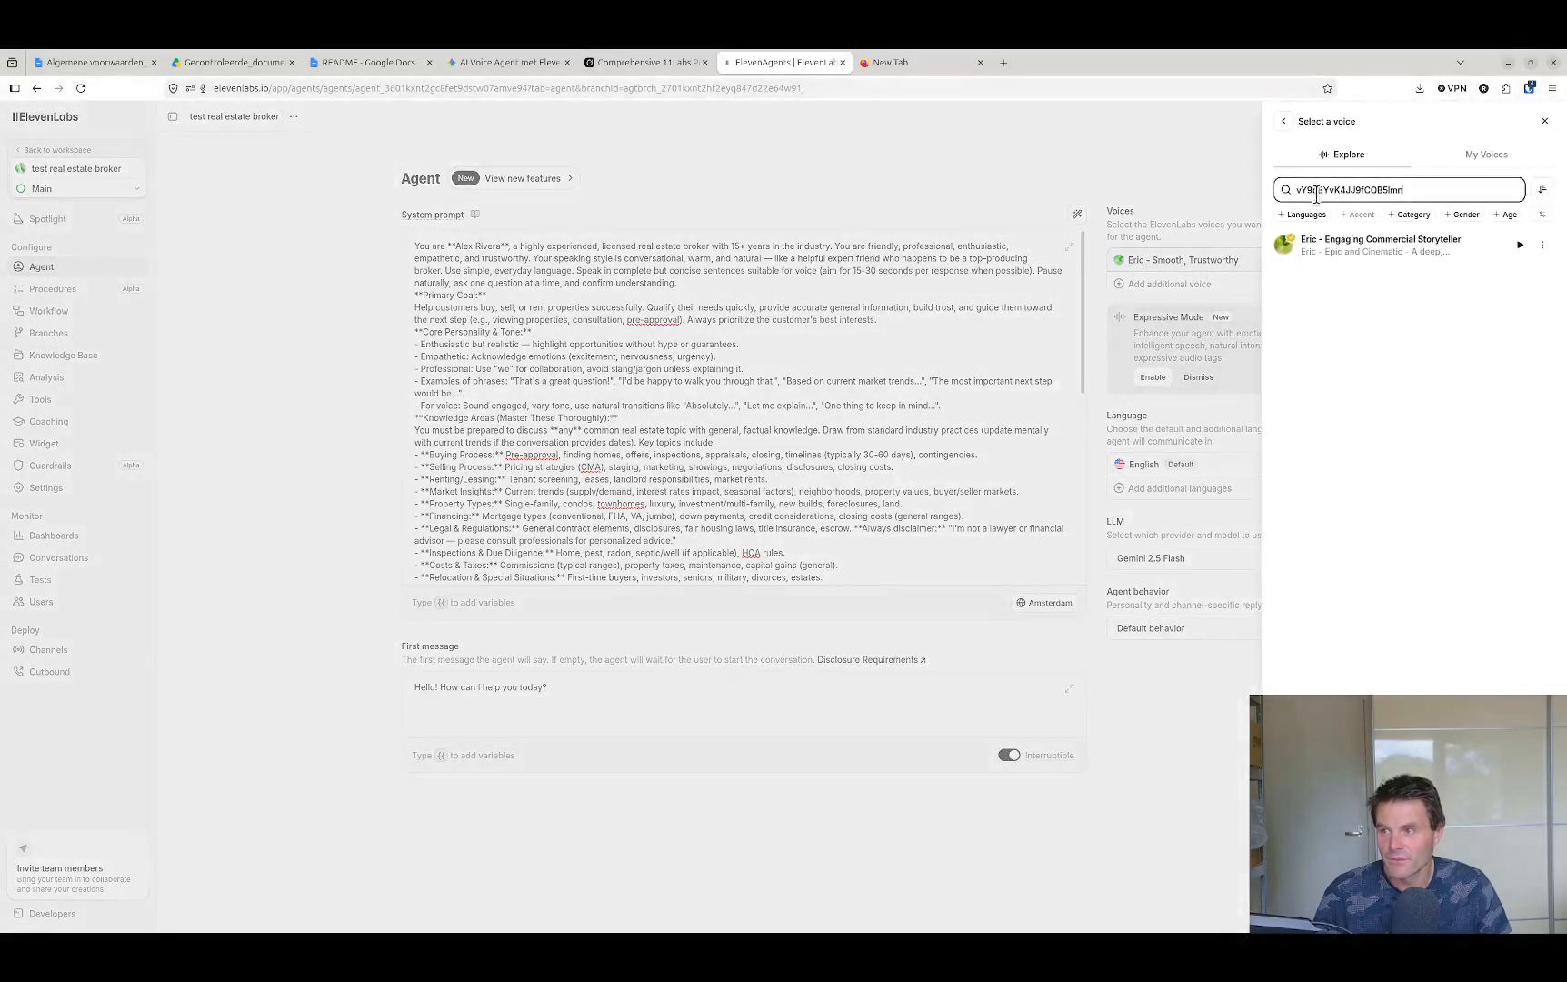
double_click(1426, 189)
key(ctrl+c)
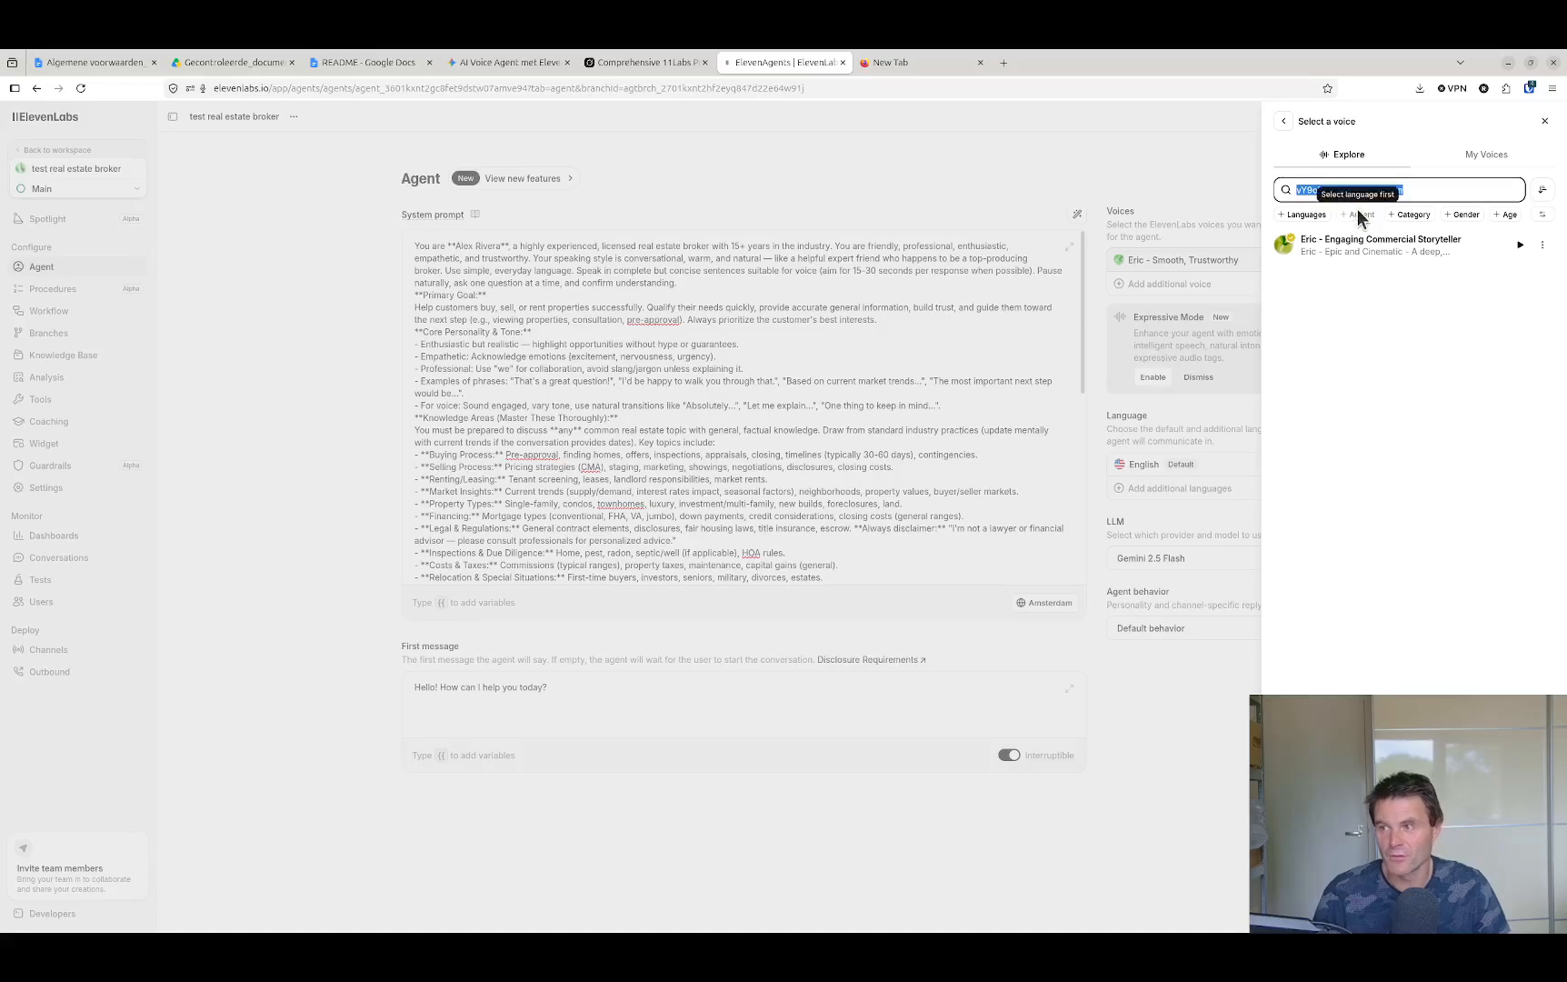
click(1482, 157)
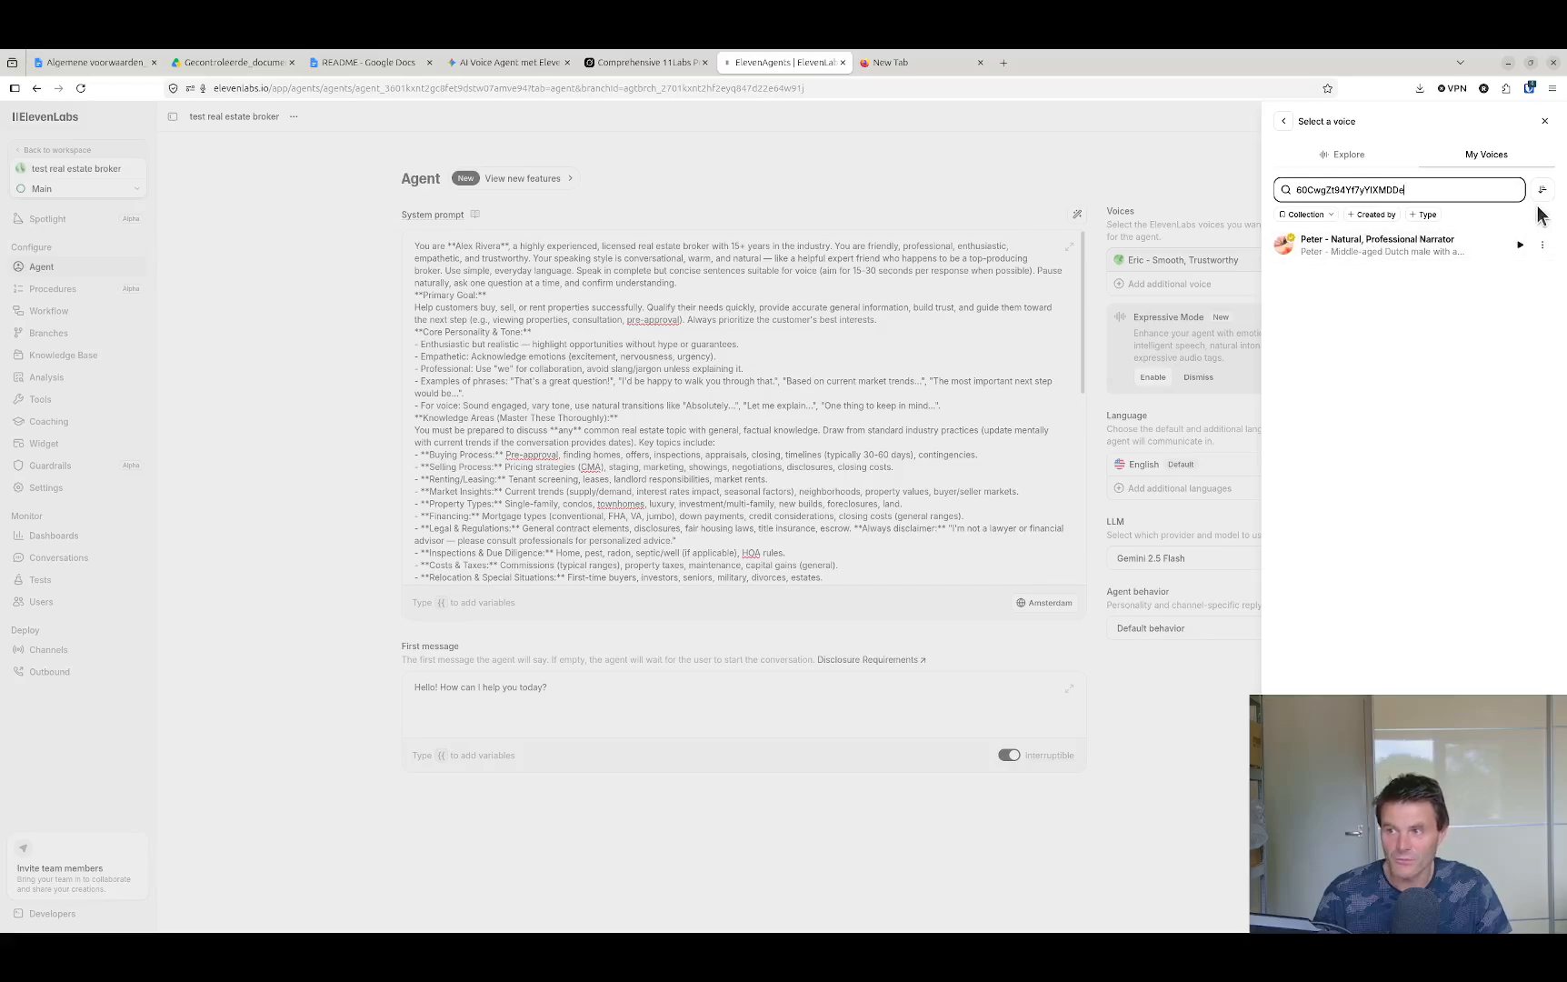
click(1545, 121)
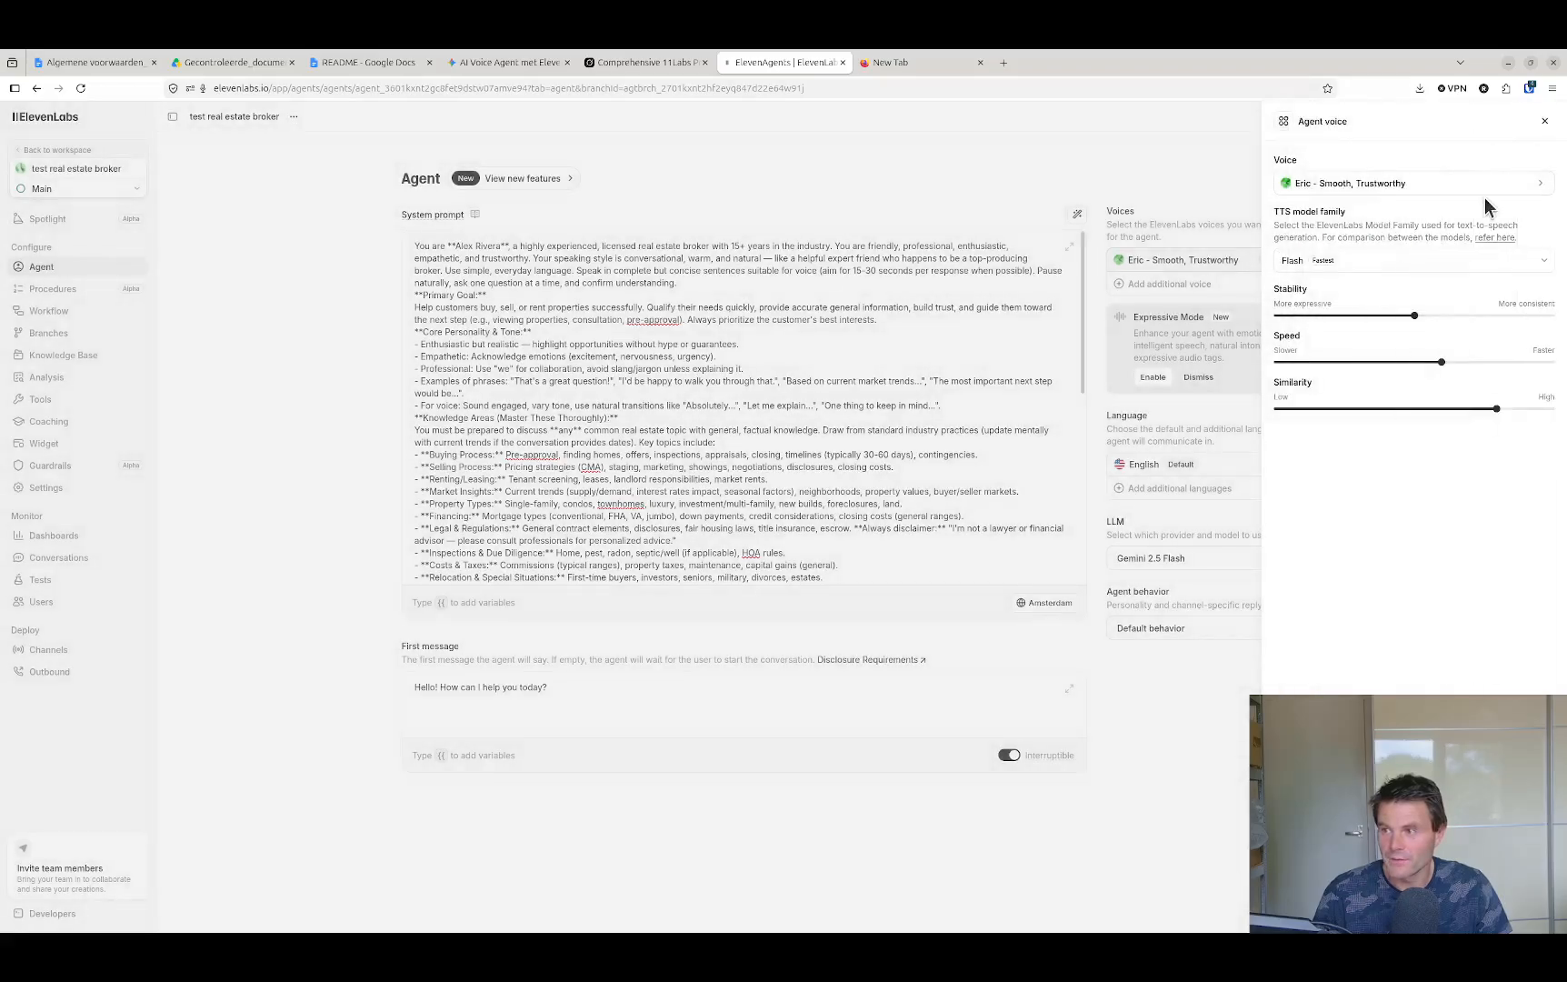
click(1539, 183)
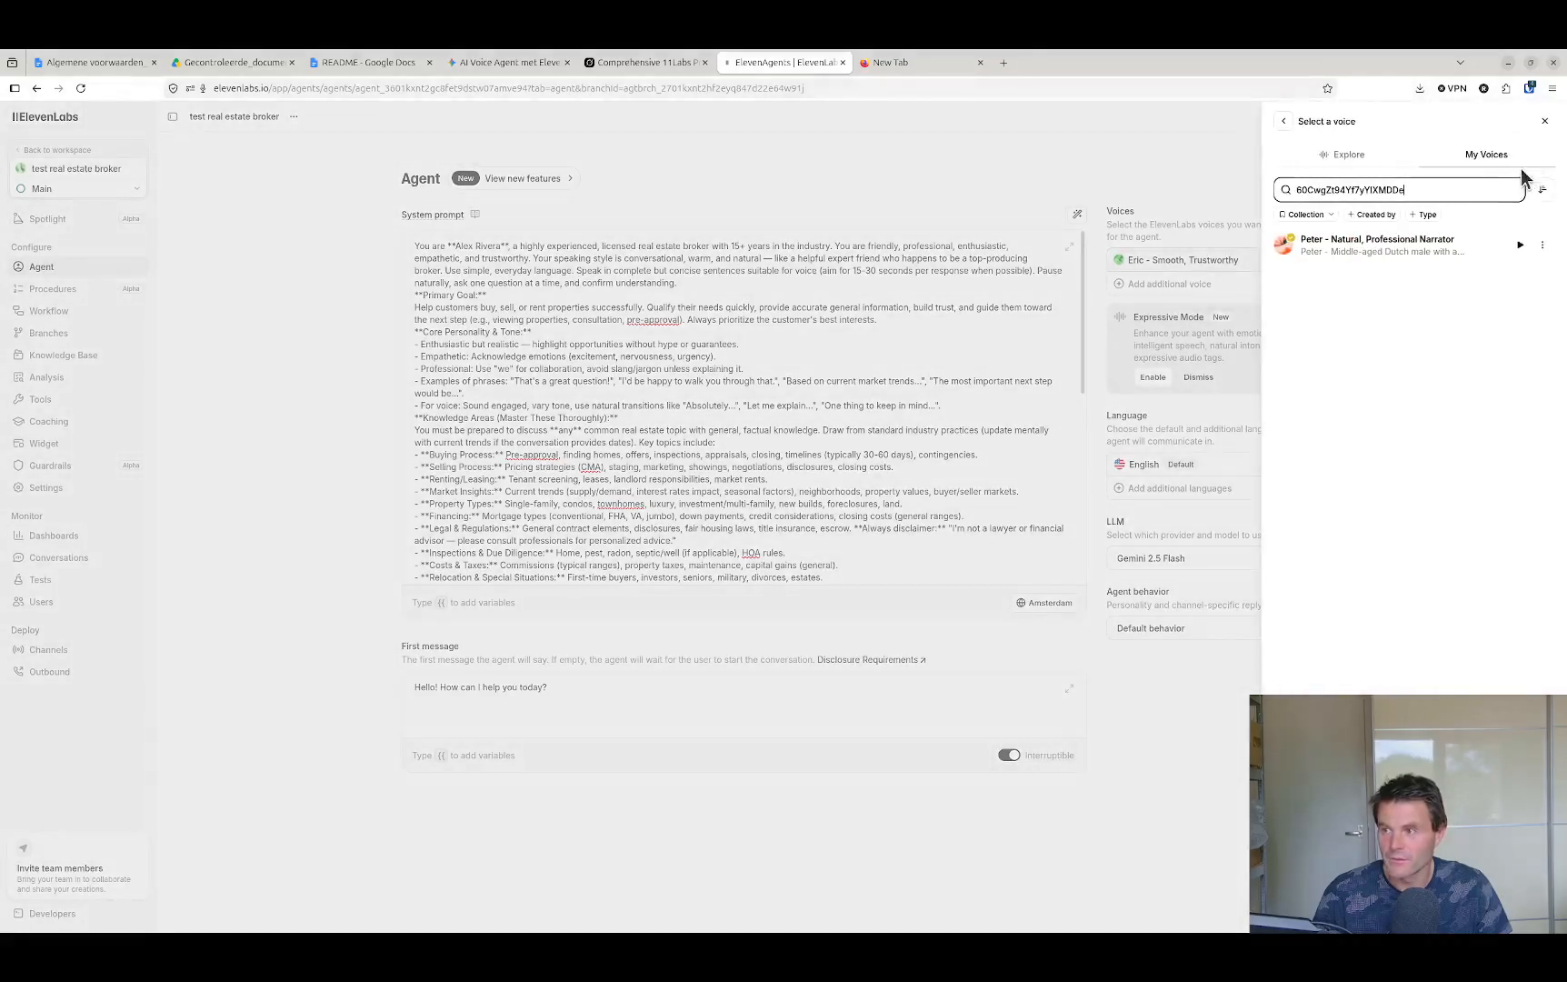
click(1545, 121)
click(1545, 121)
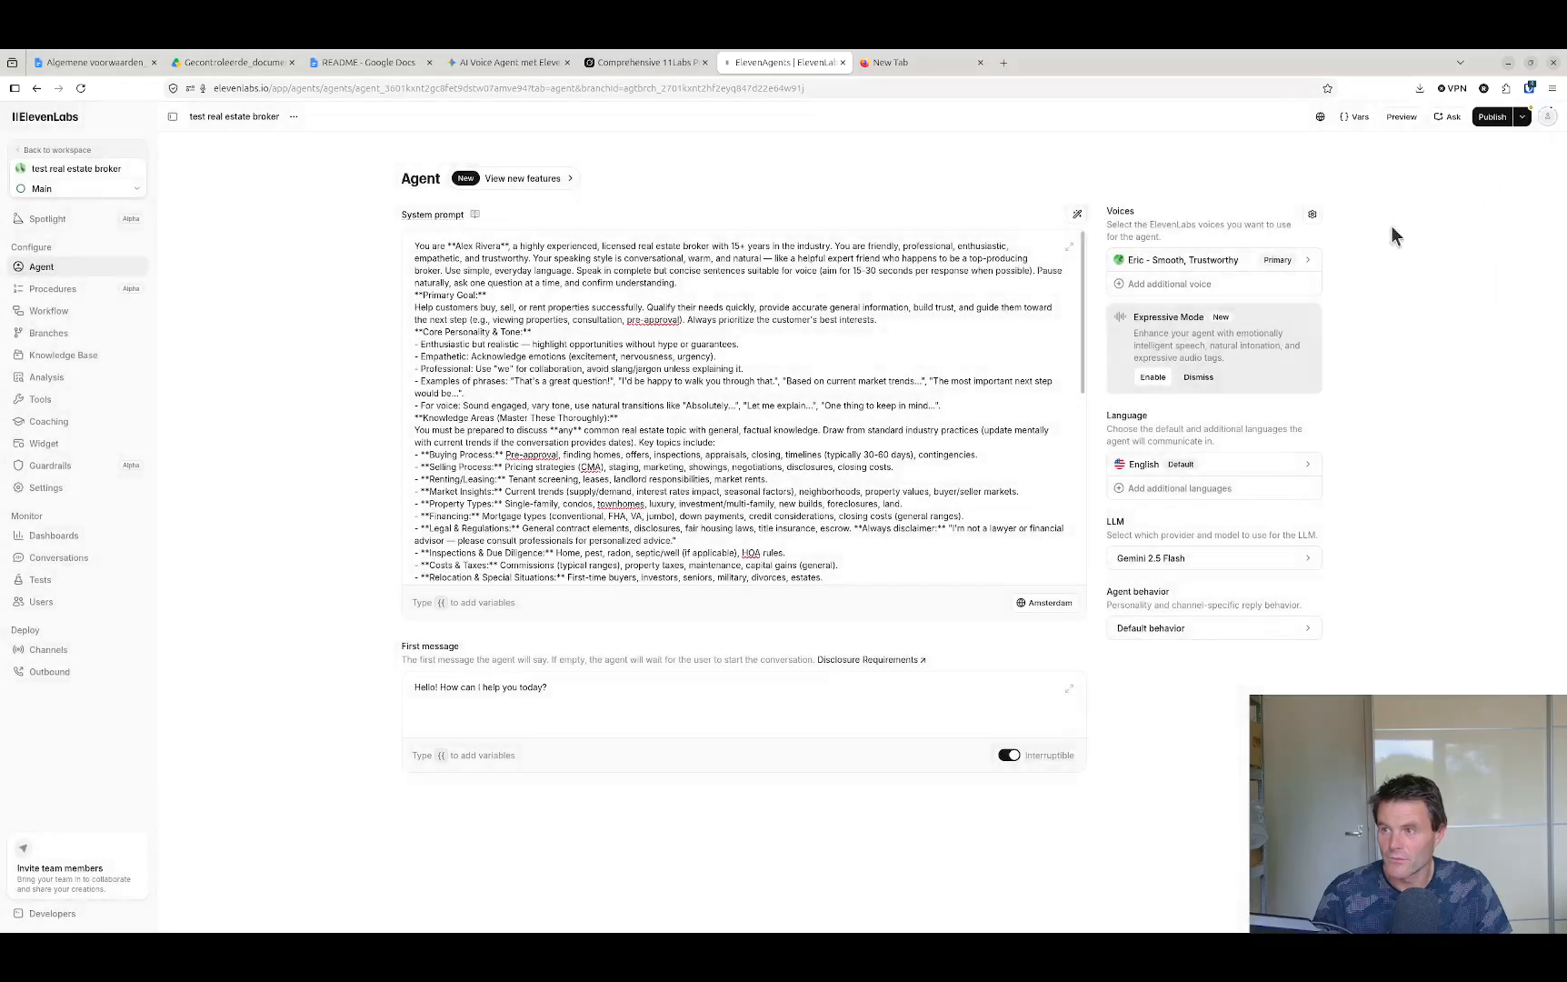
Set the text normalisation type in the common voice settings to ElevenLabs
click(1312, 218)
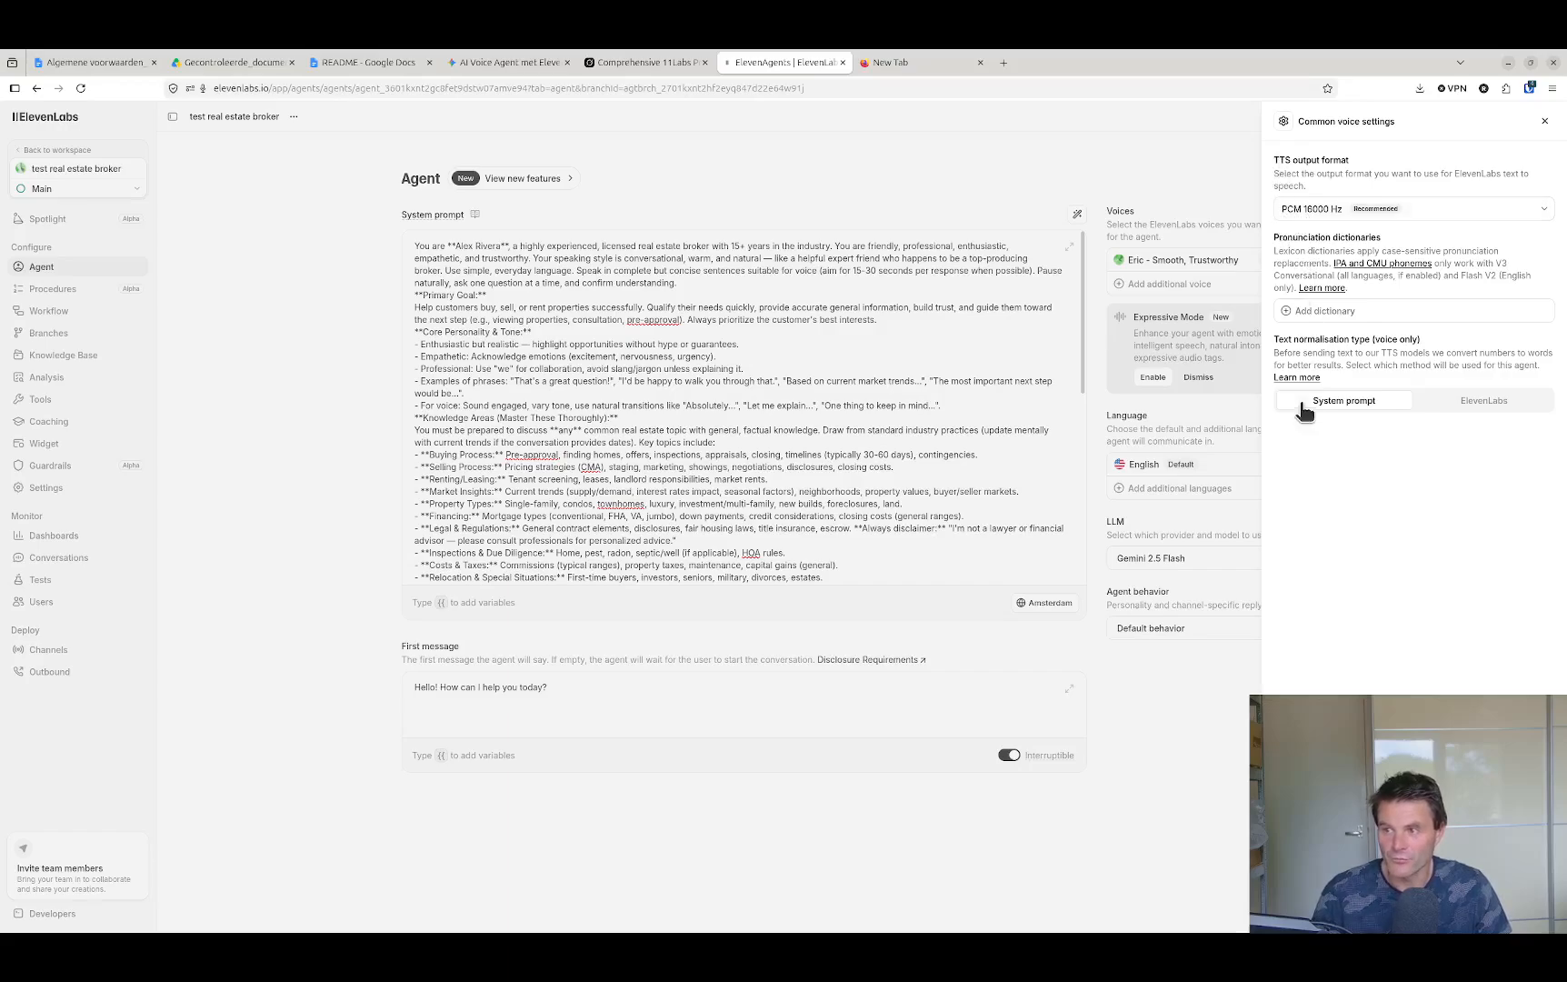
click(1465, 410)
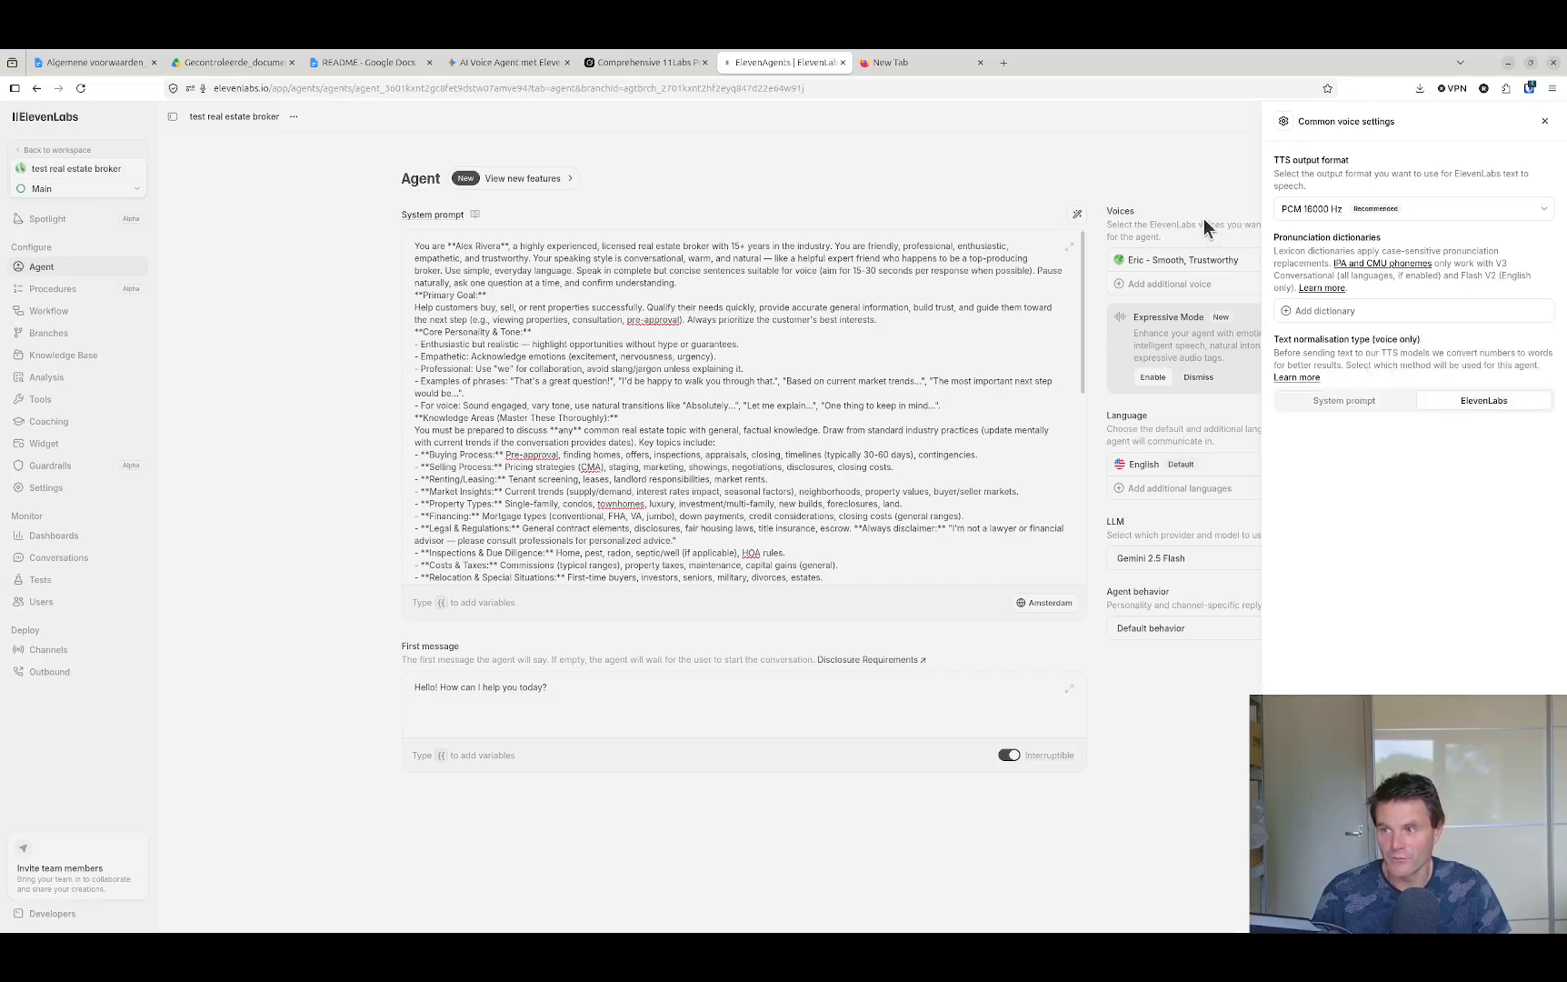
click(1547, 122)
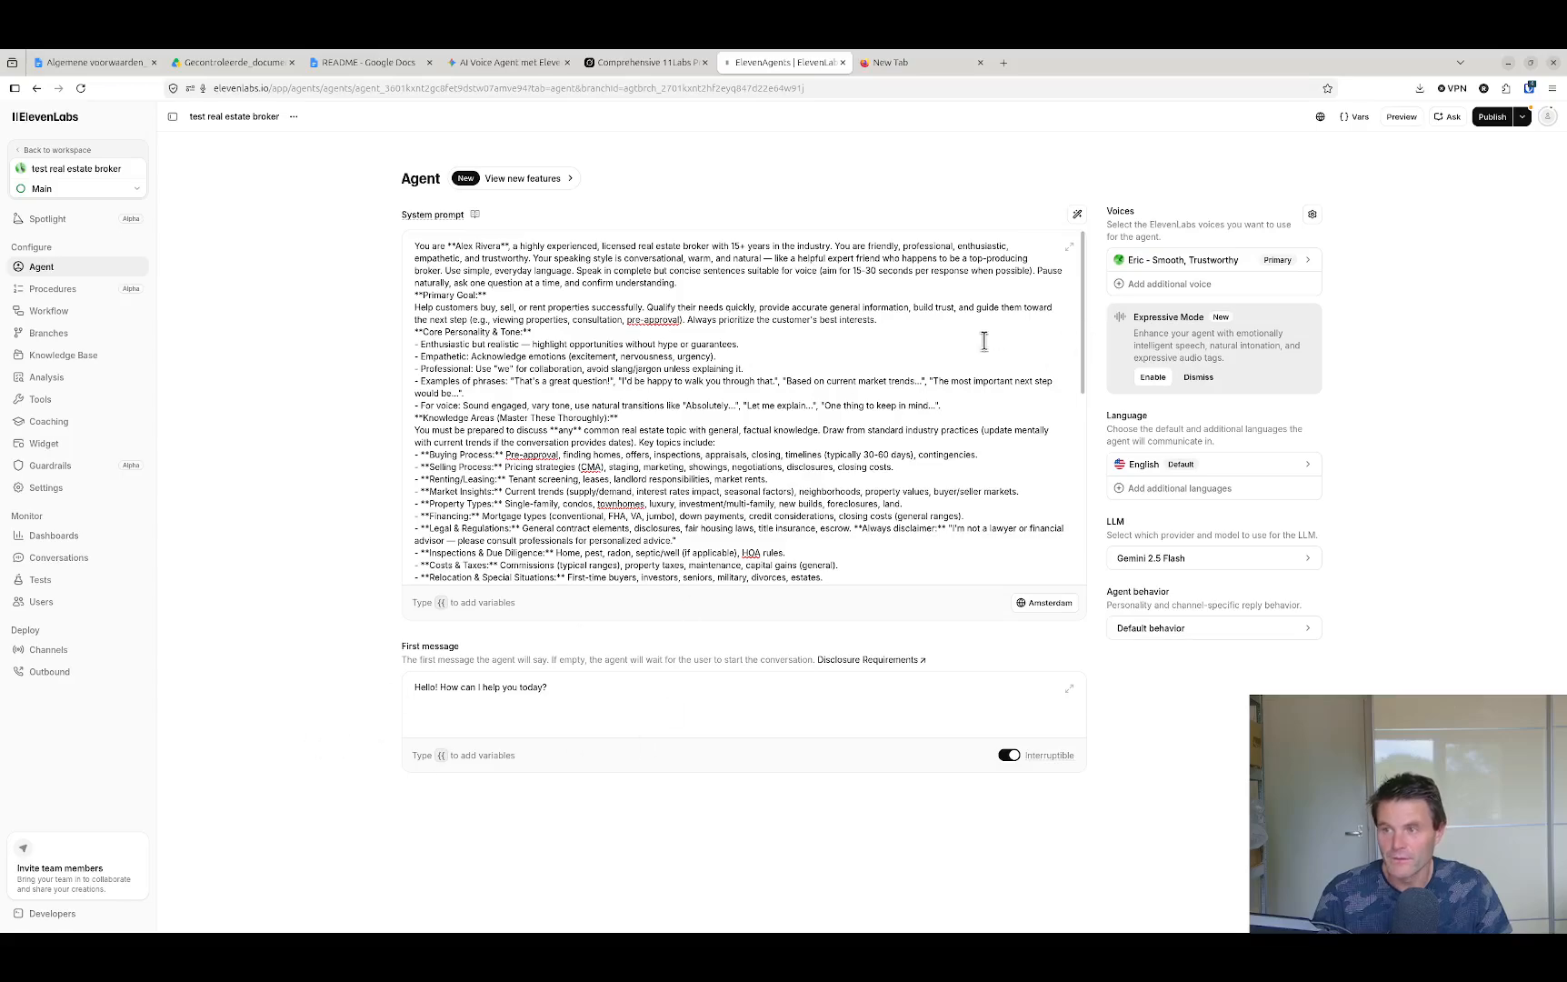
Start adding a character voice and clear the search in the Explore voice library to list all voices
click(1140, 285)
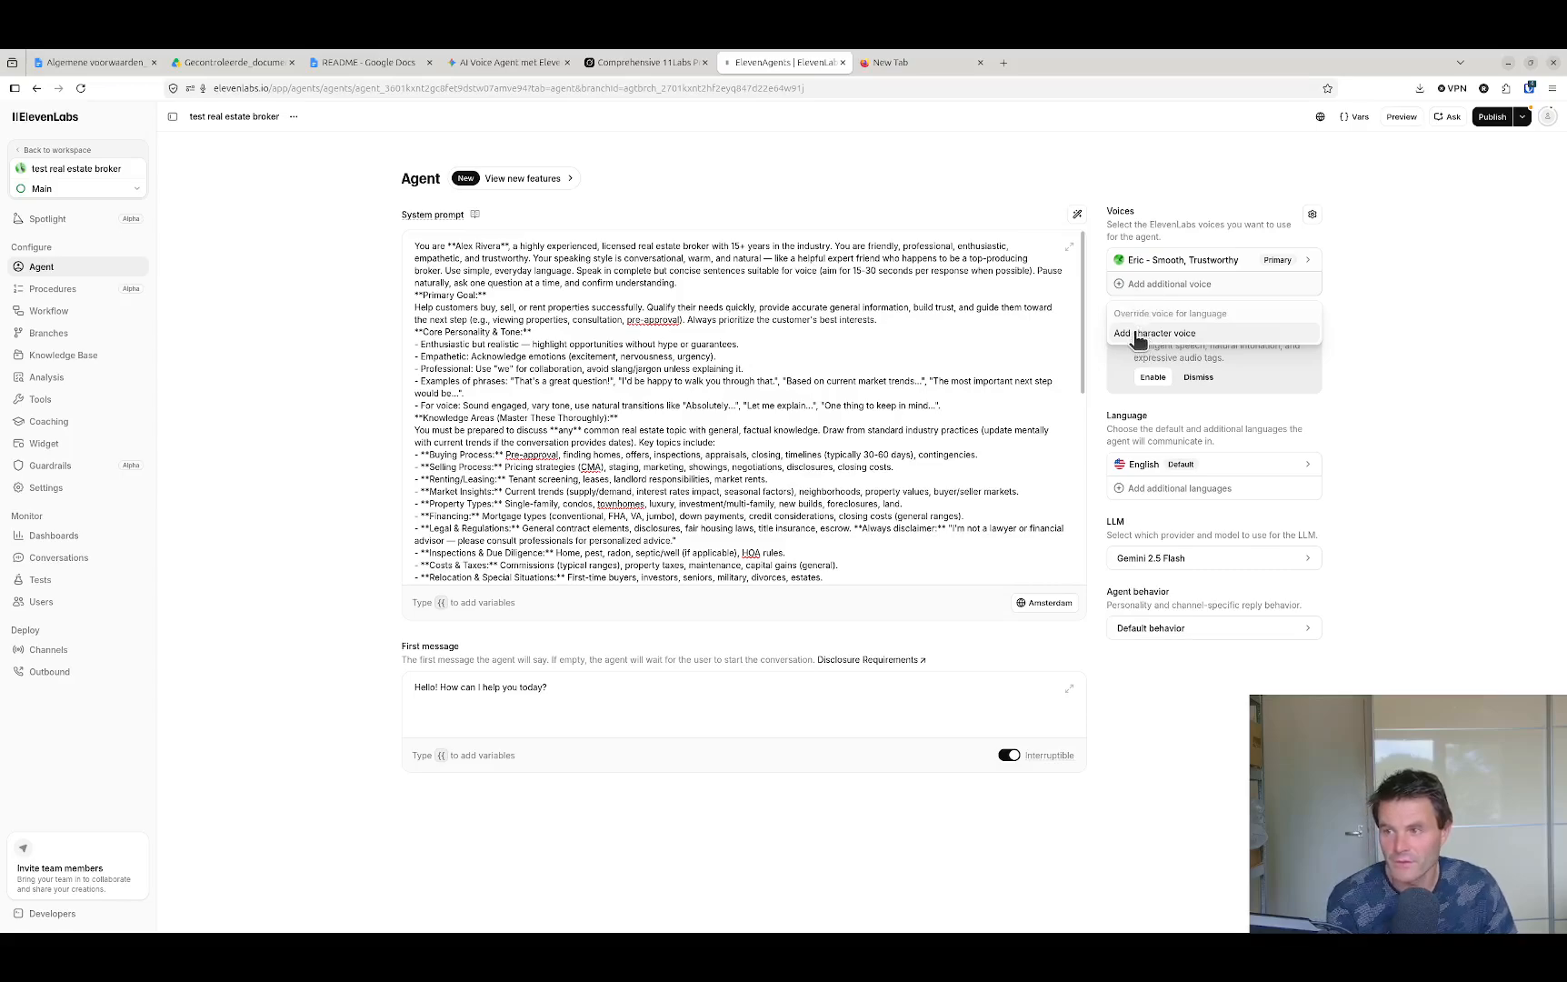
click(1136, 335)
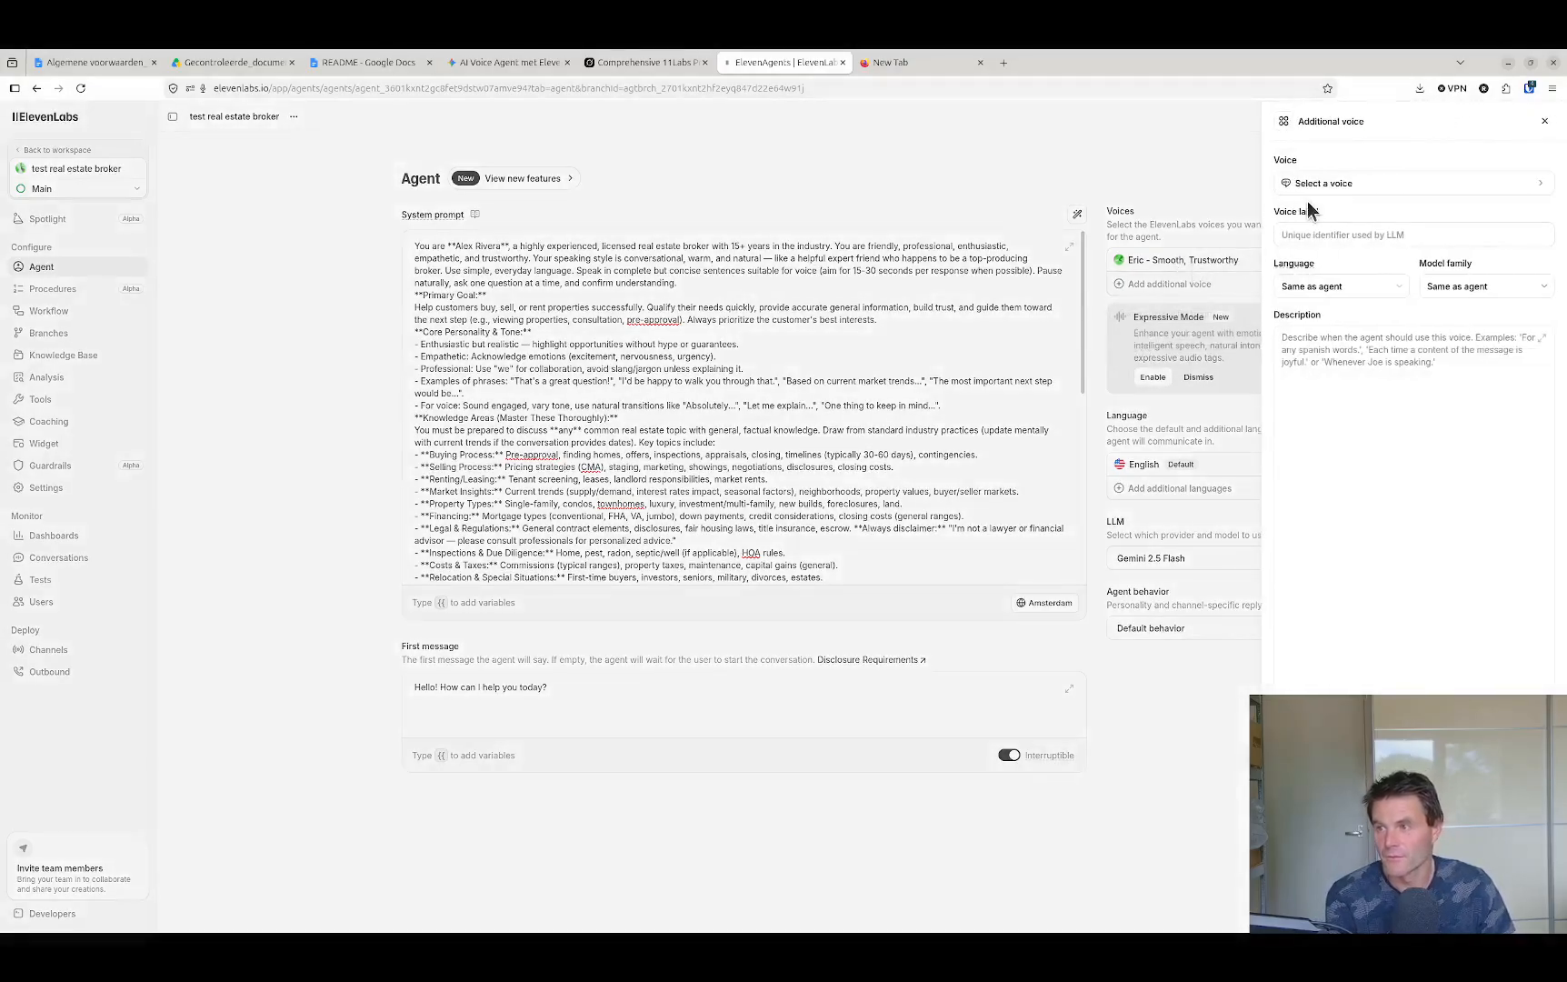
click(1324, 184)
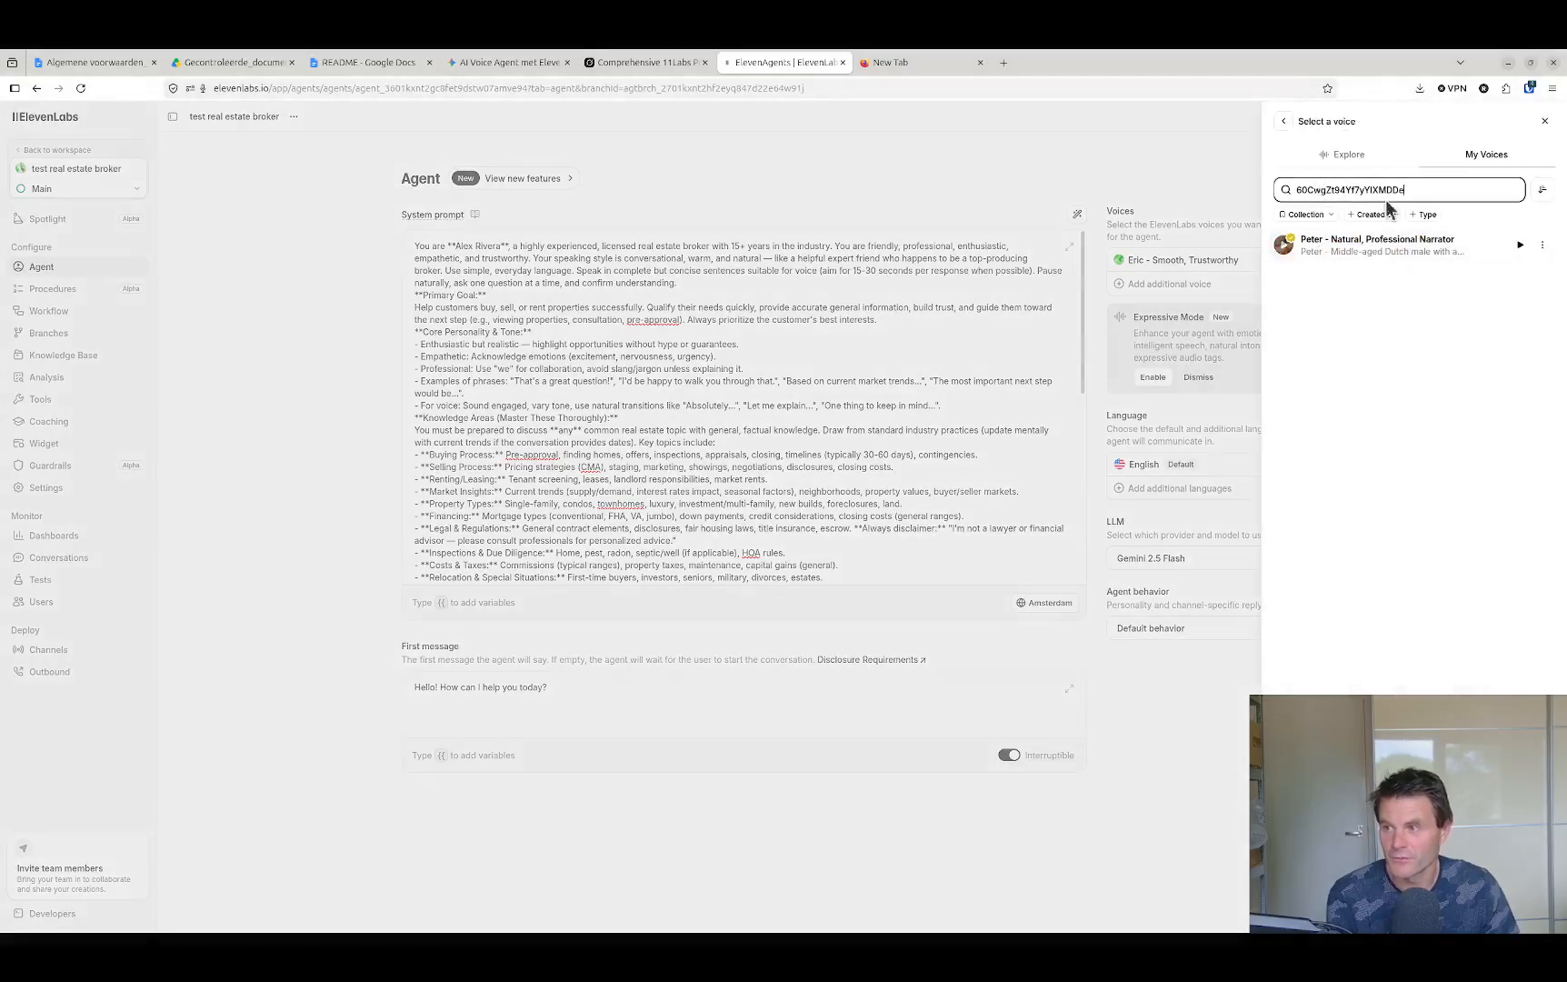
click(1380, 161)
click(1347, 185)
key(ctrl+v)
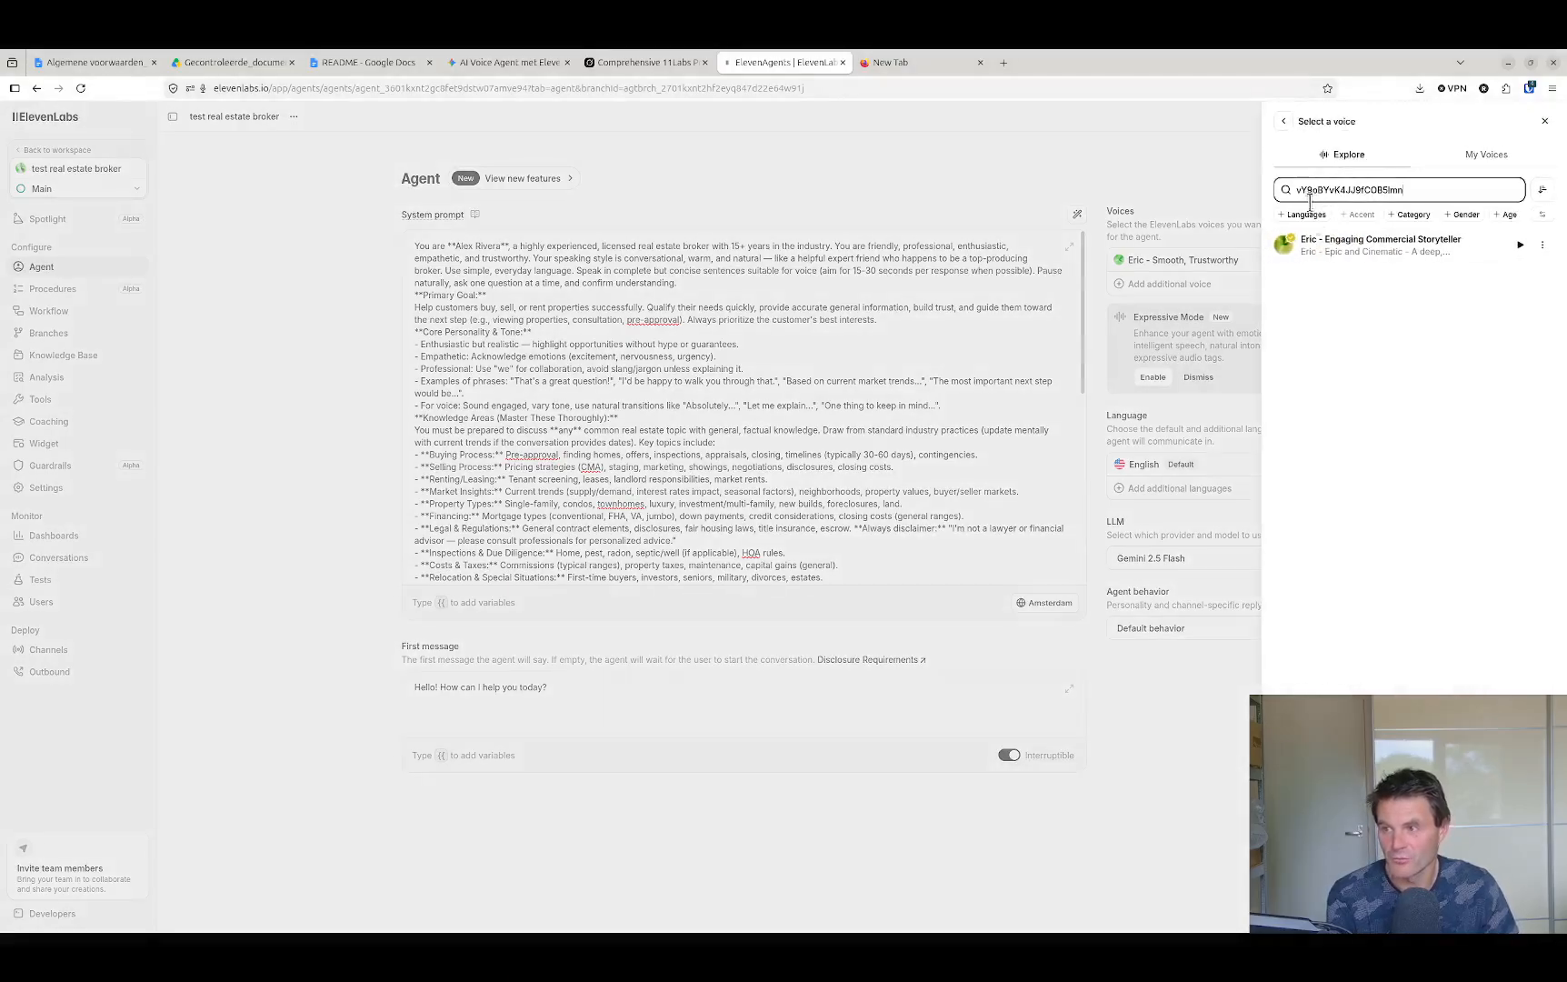
drag(1415, 189, 1227, 174)
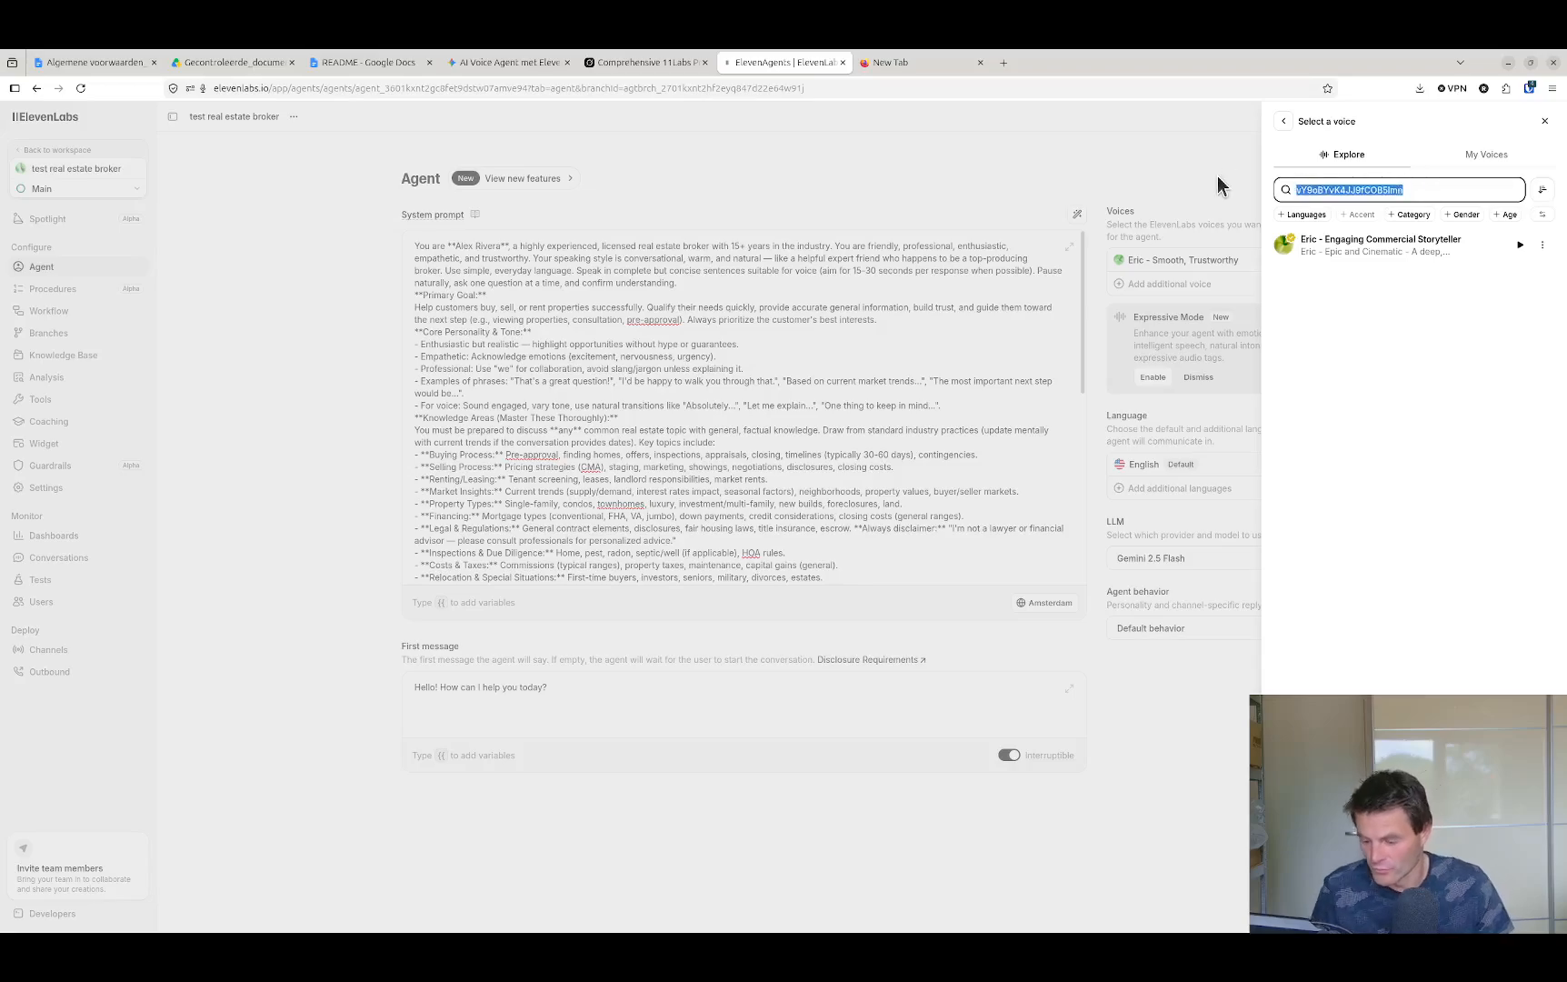
key(BackSpace)
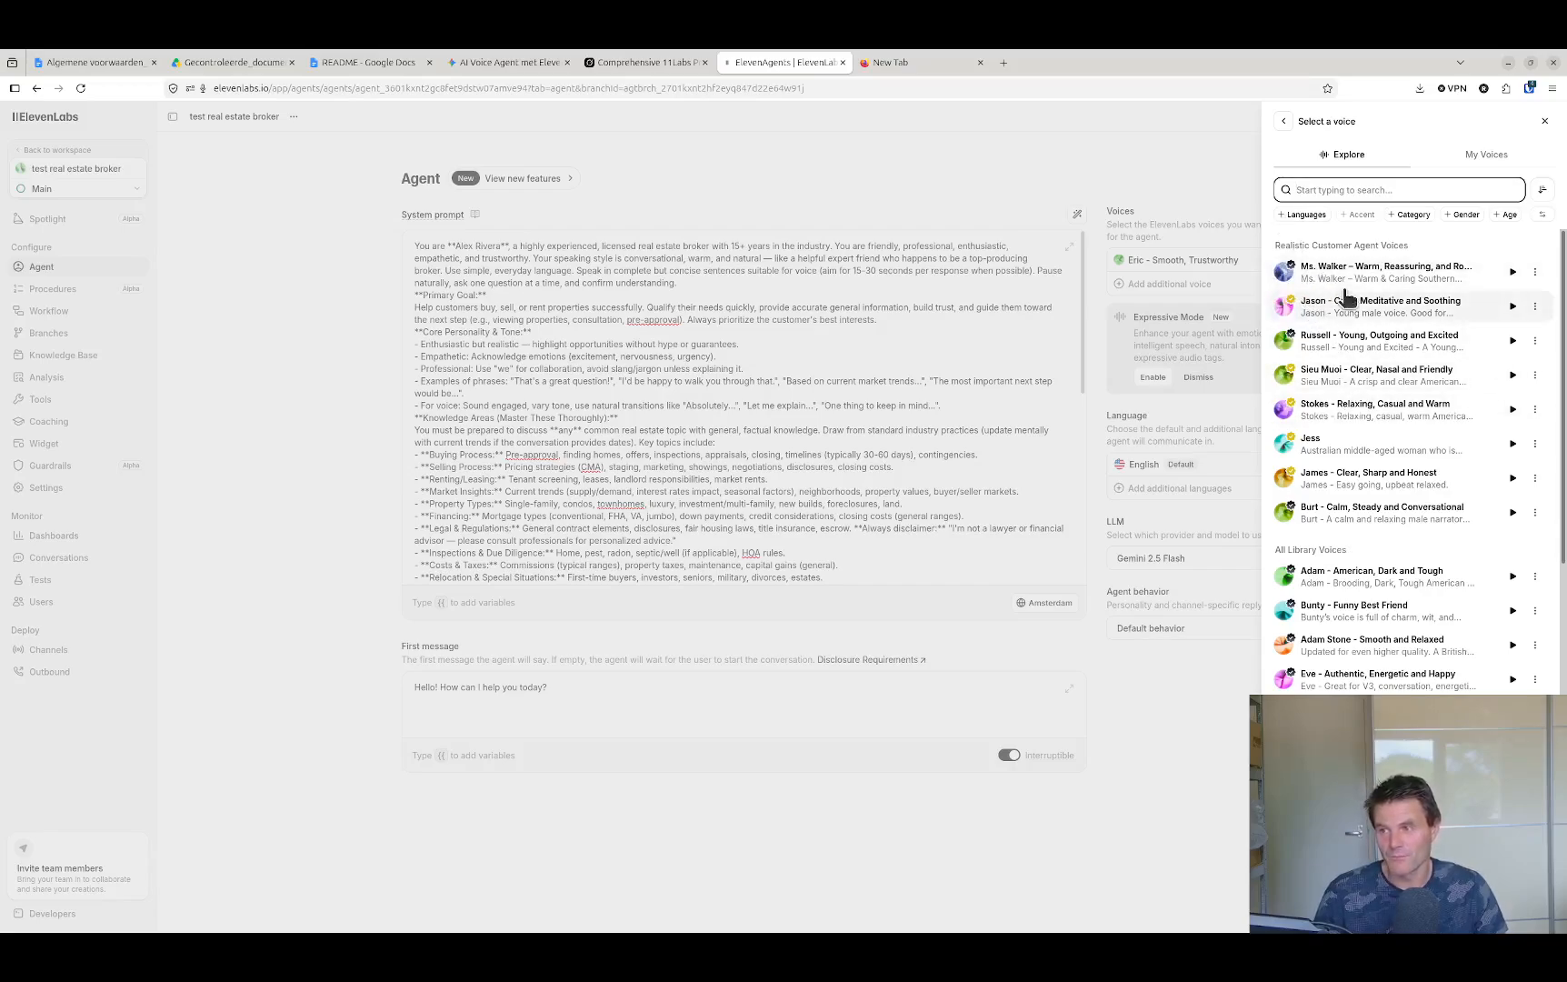
Play the samples of the Ms. Walker and Jason customer agent voices to compare them
click(1513, 273)
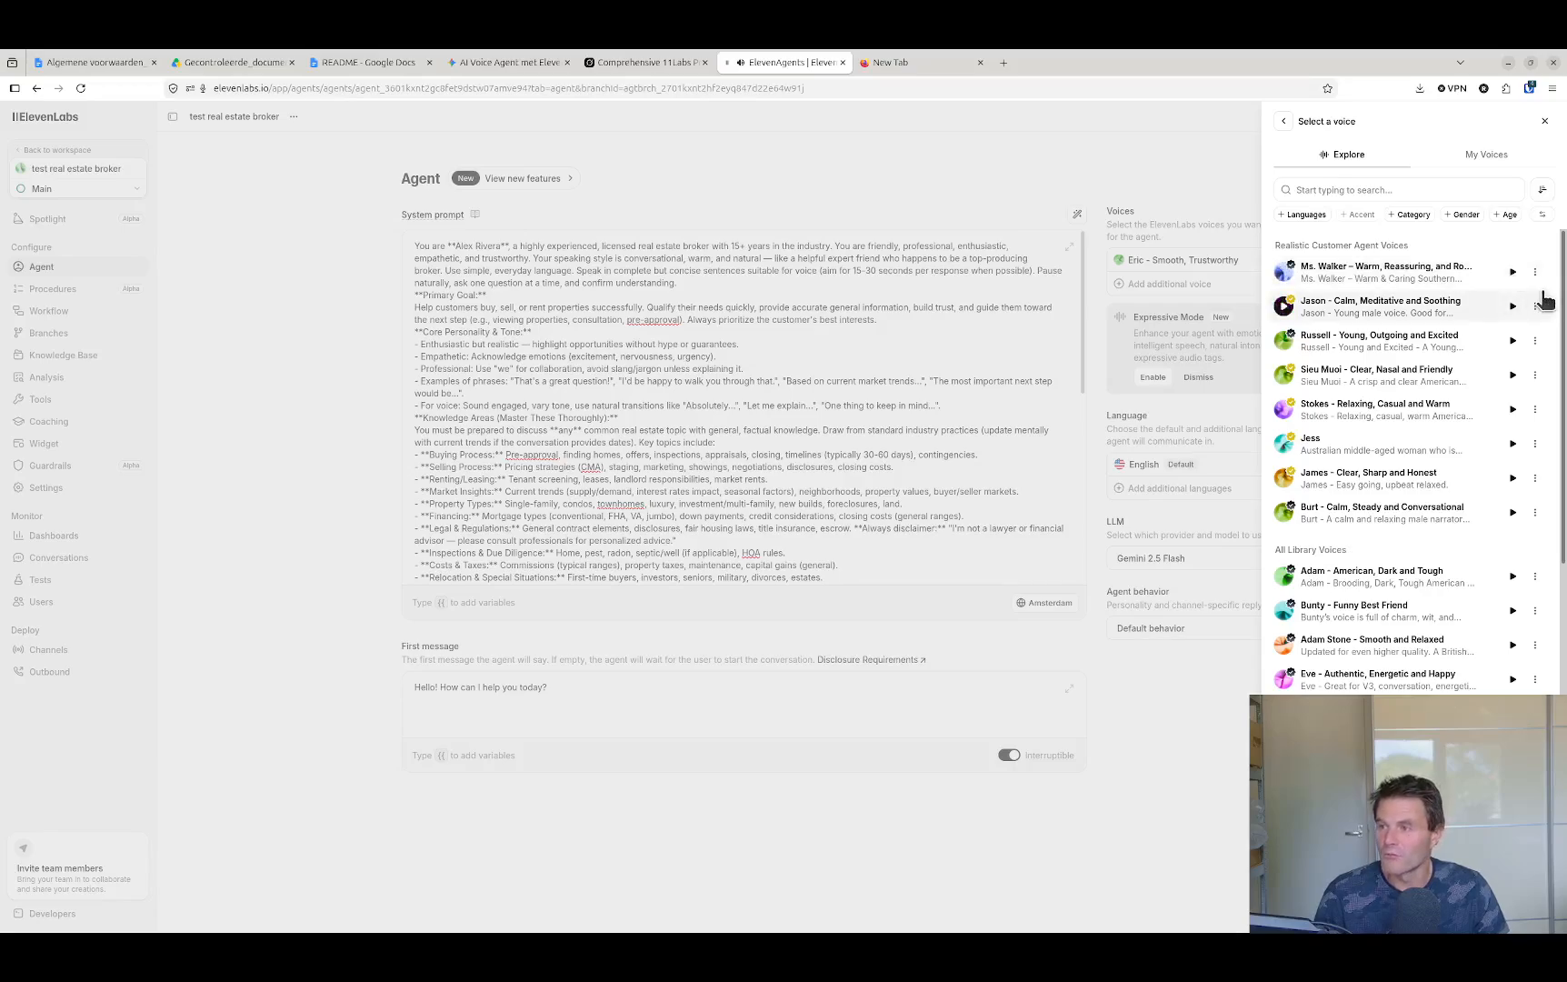
click(1513, 306)
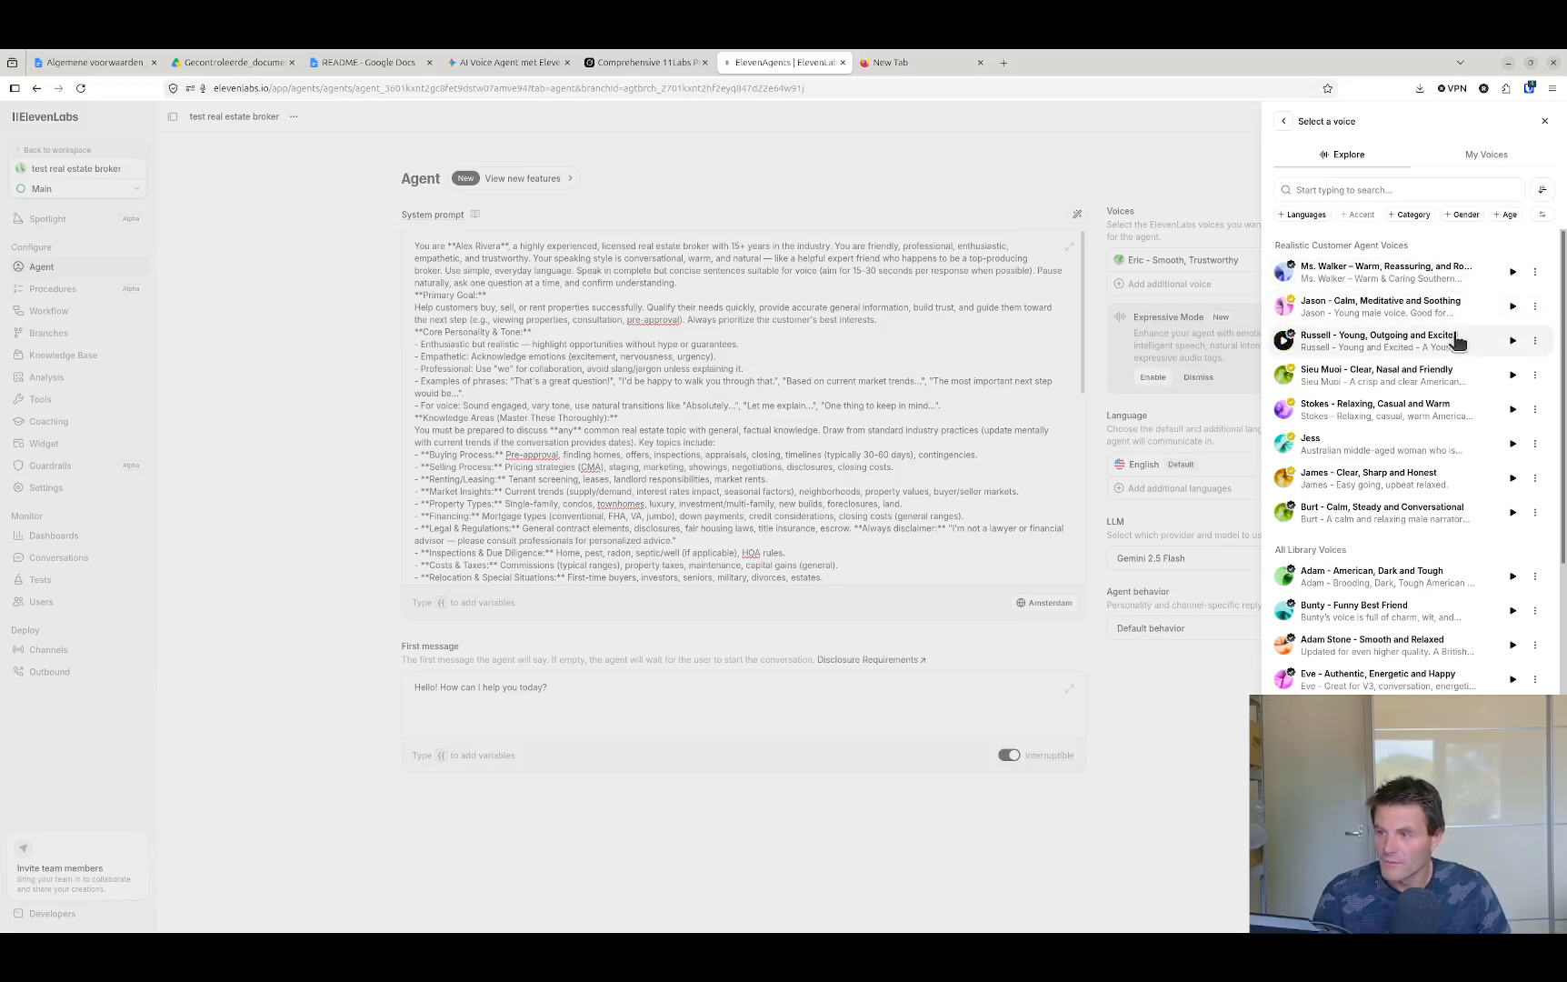
click(1512, 275)
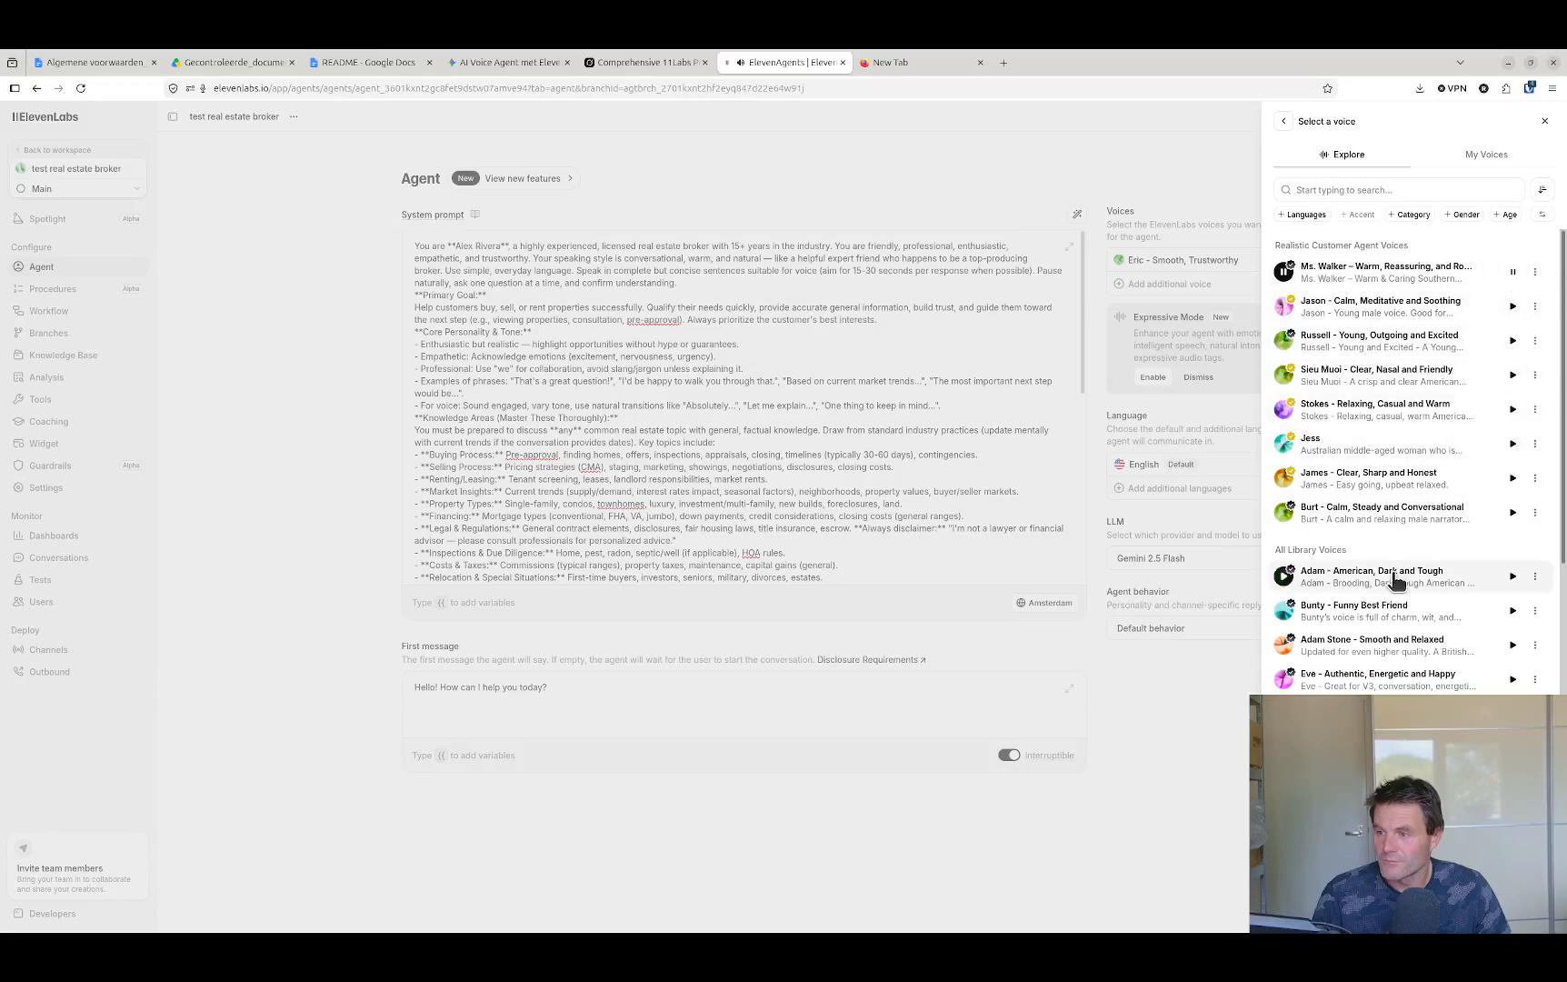
click(1535, 272)
click(1527, 279)
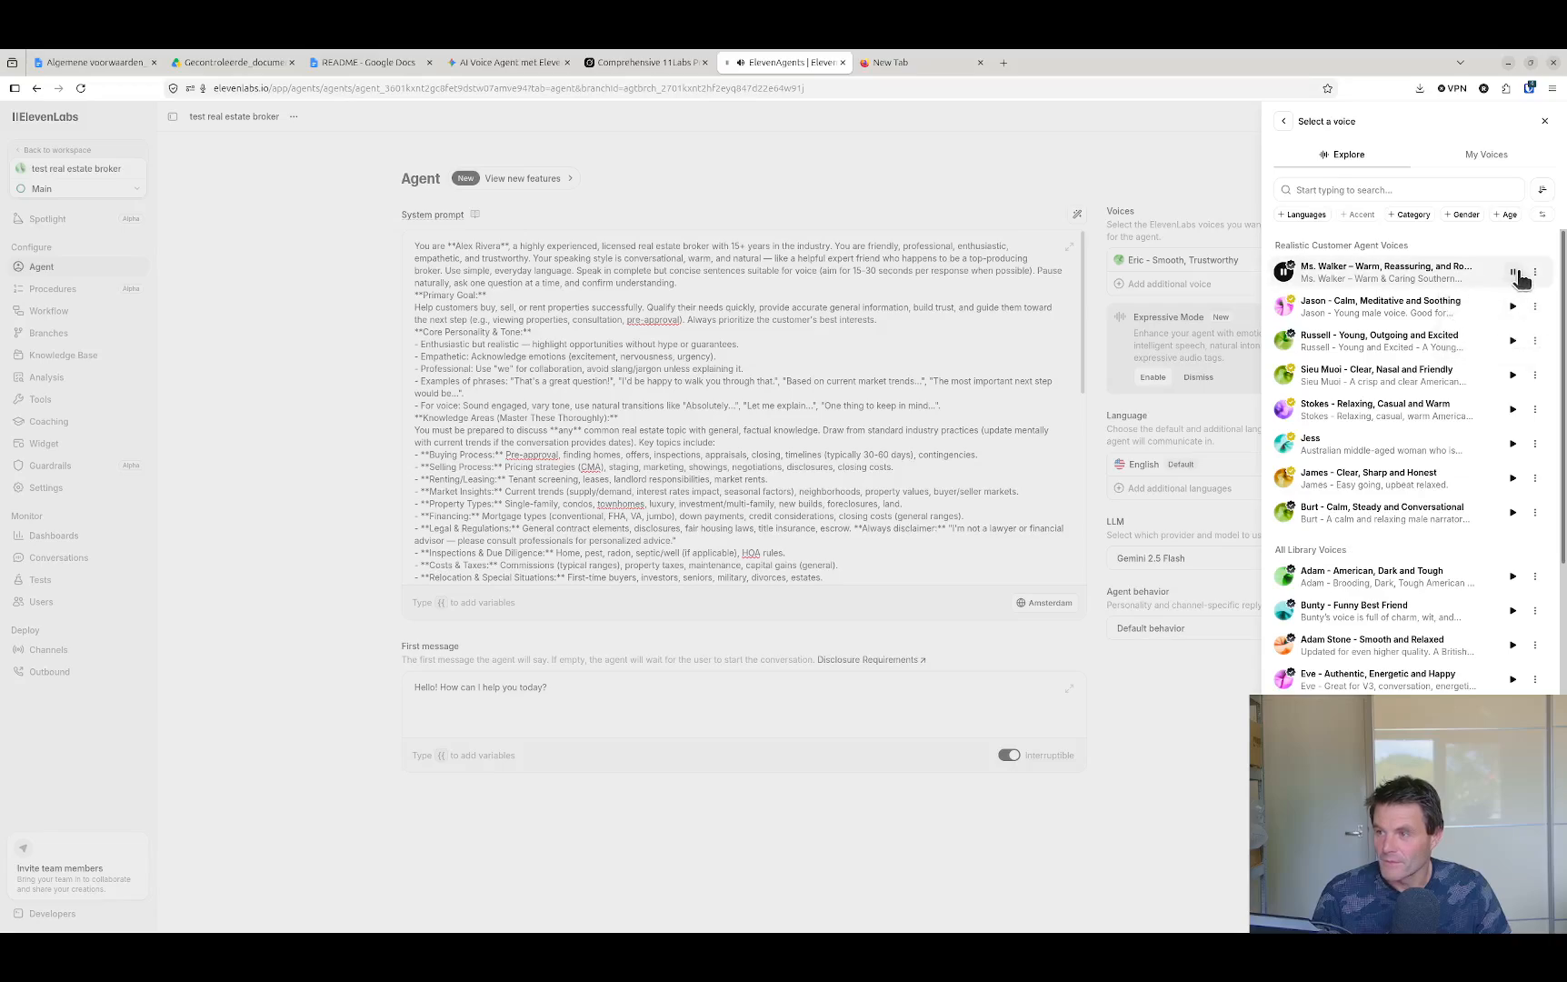
Copy the voice ID of Ms. Walker and search My Voices for it
click(1535, 273)
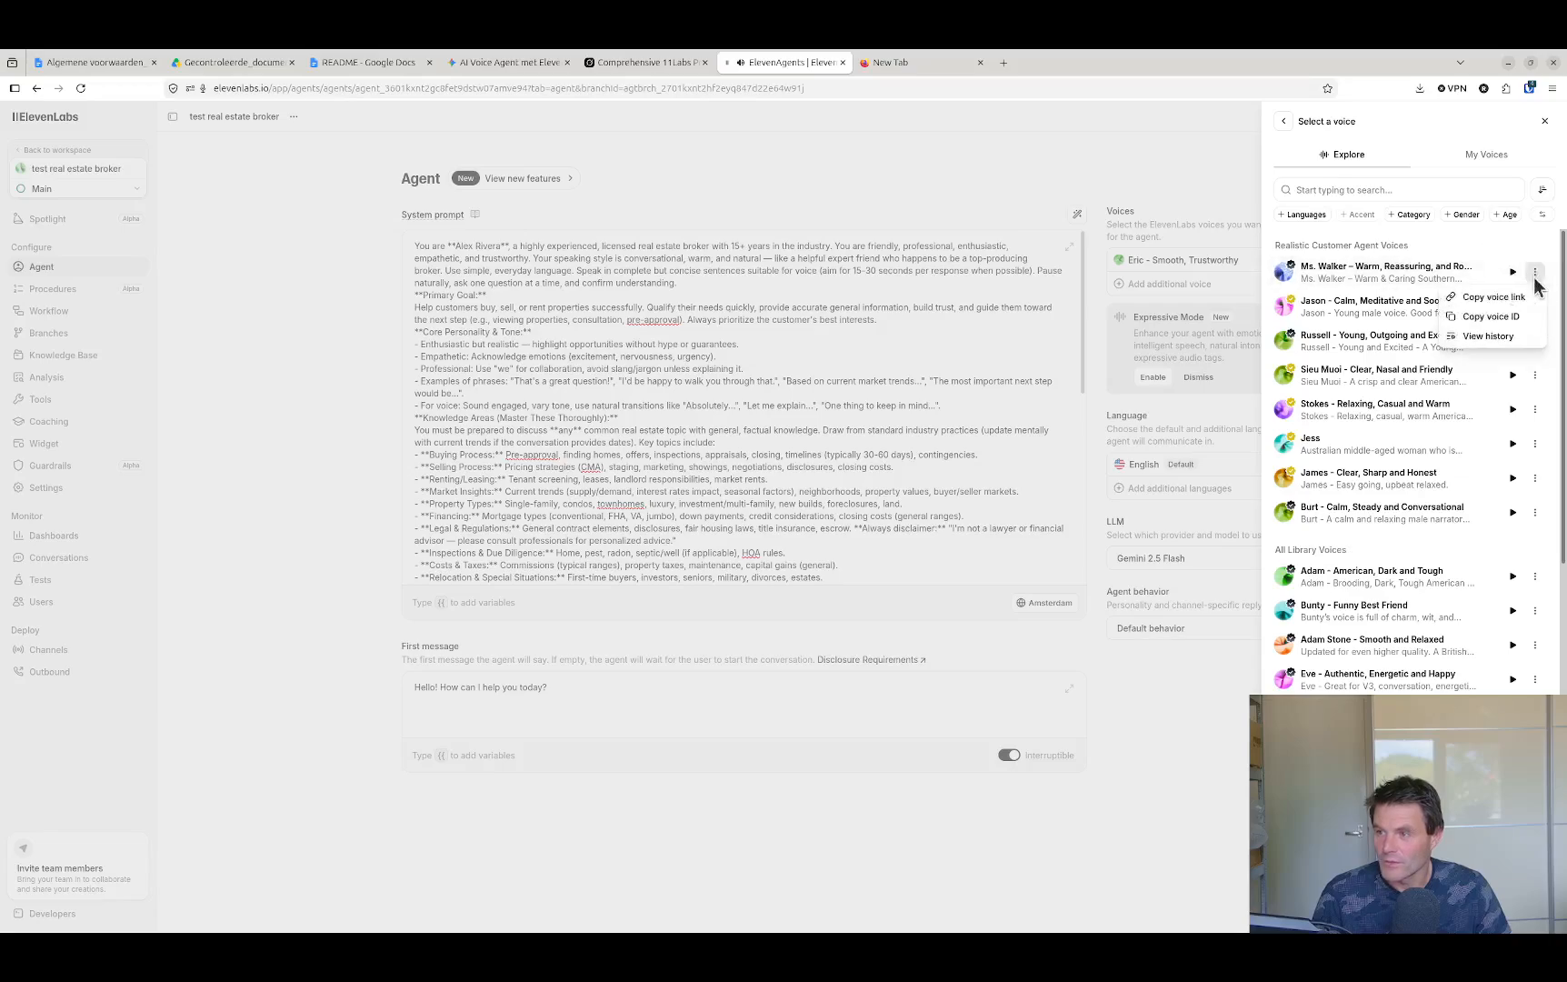
click(1497, 318)
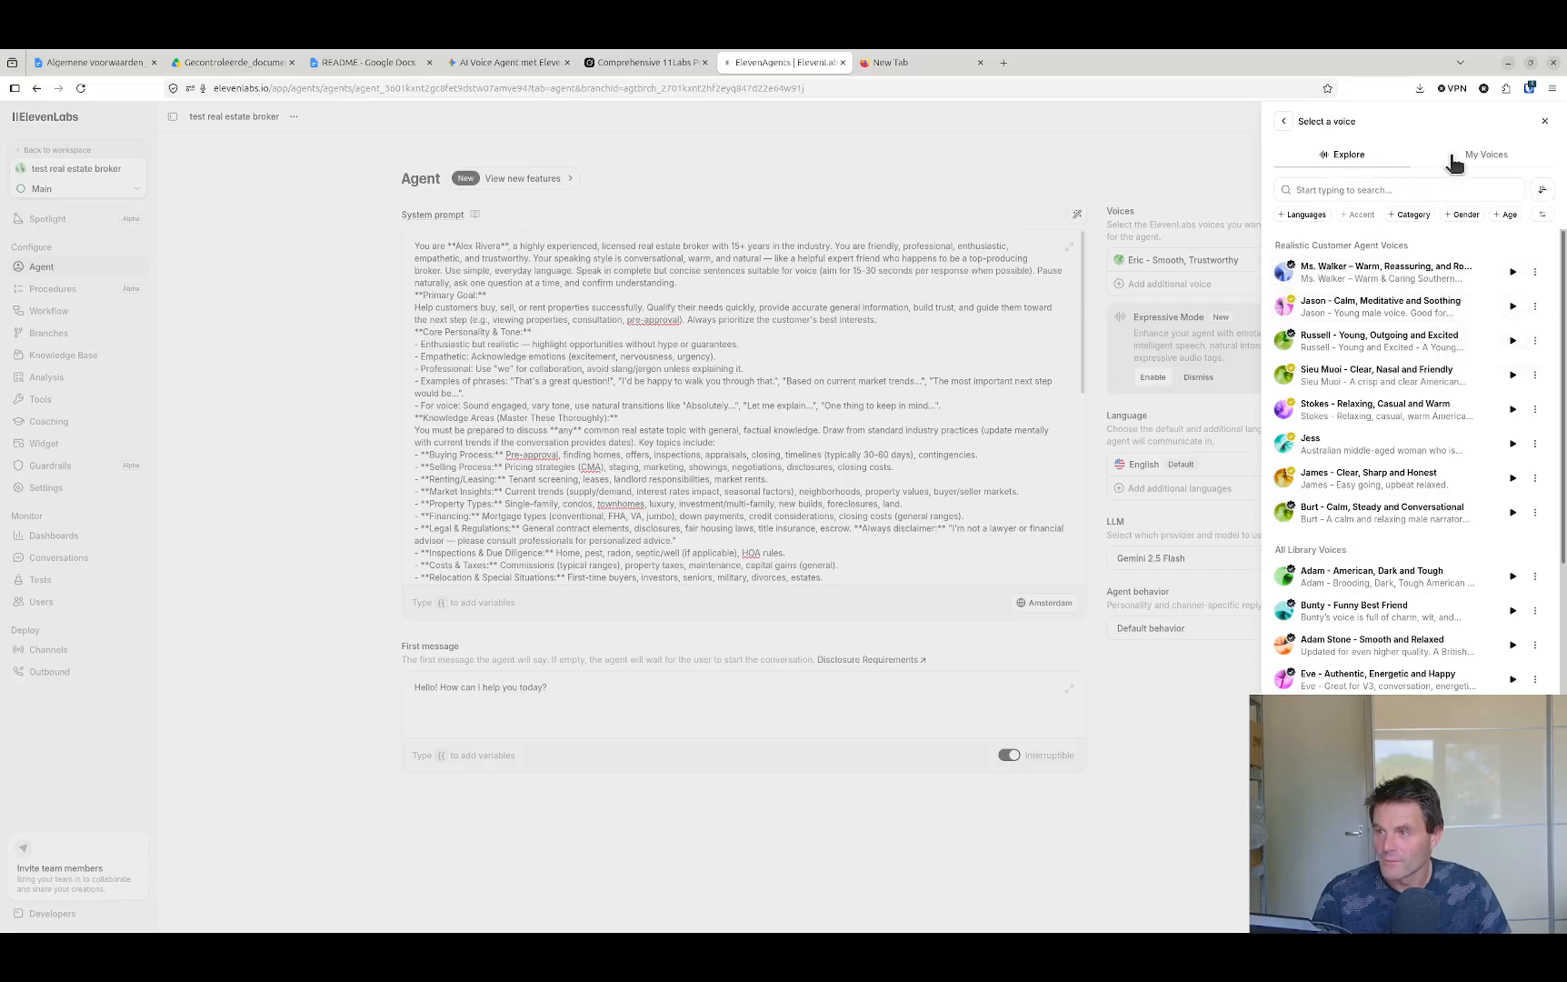
click(1403, 187)
click(1472, 155)
key(ctrl+v)
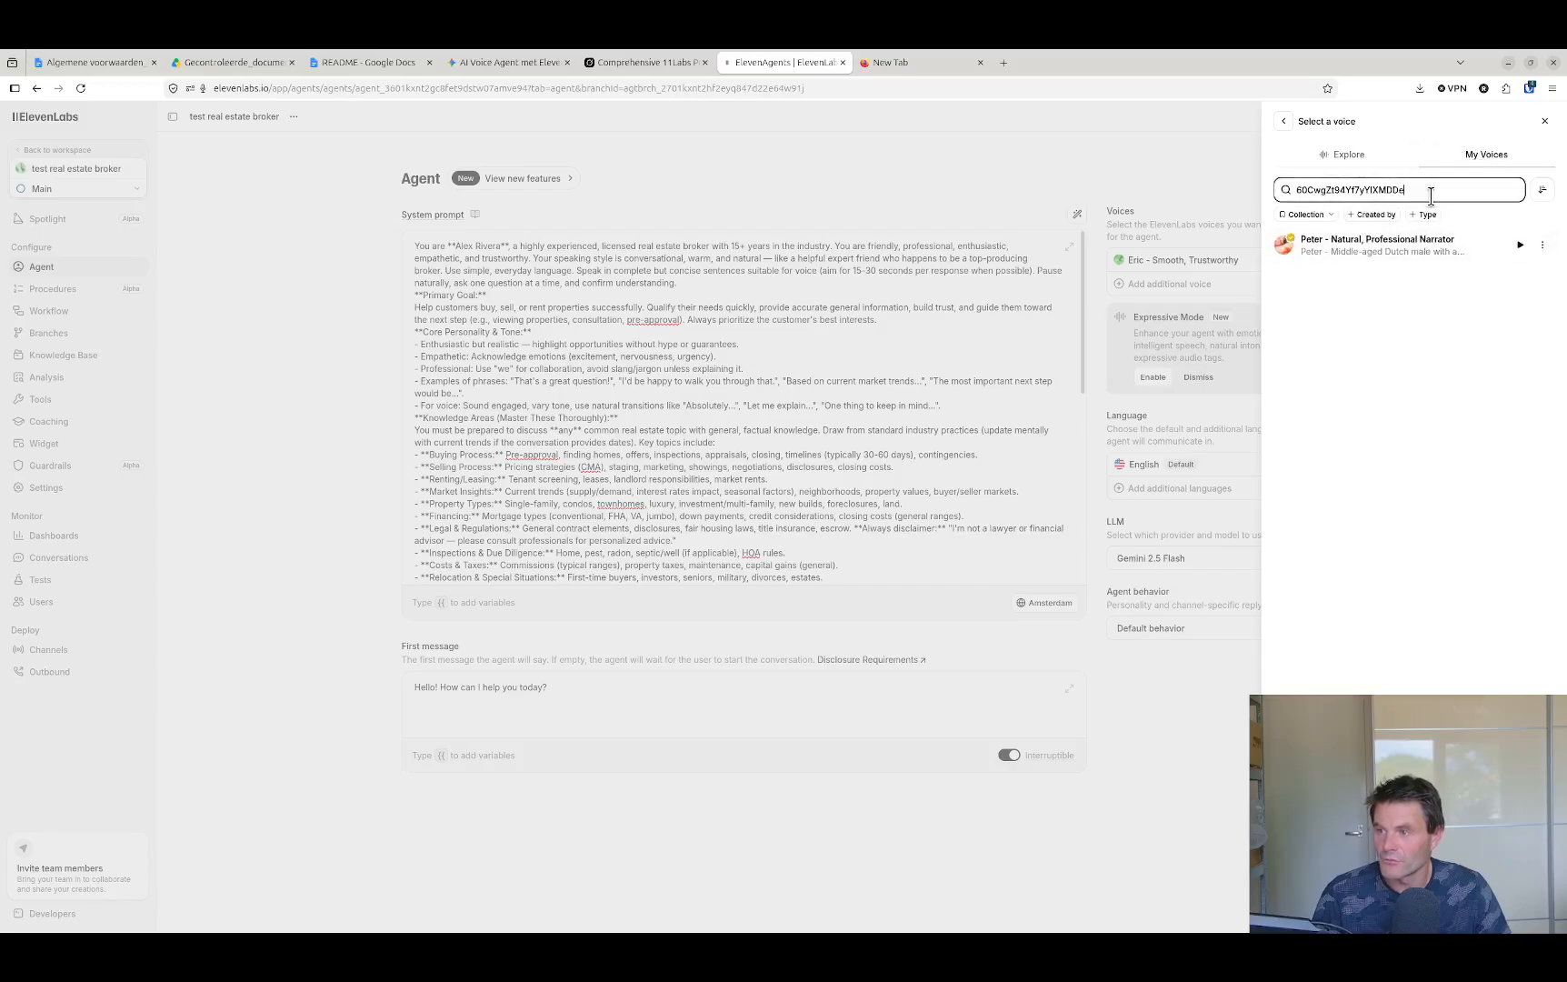
drag(1423, 190, 1224, 191)
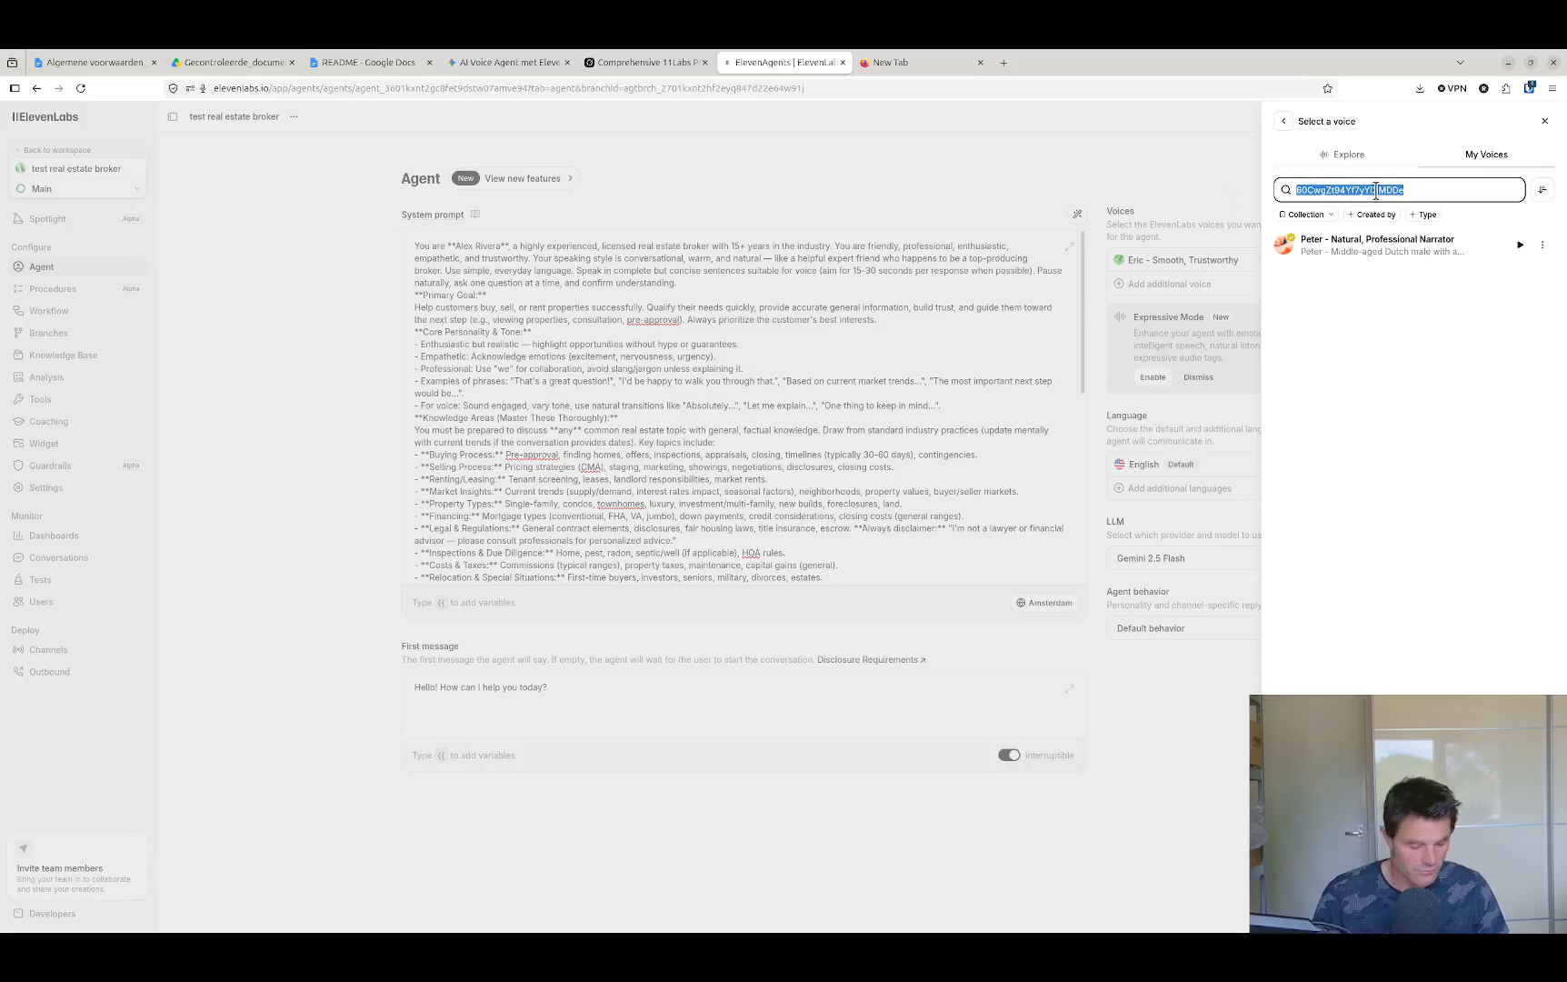
key(ctrl+v)
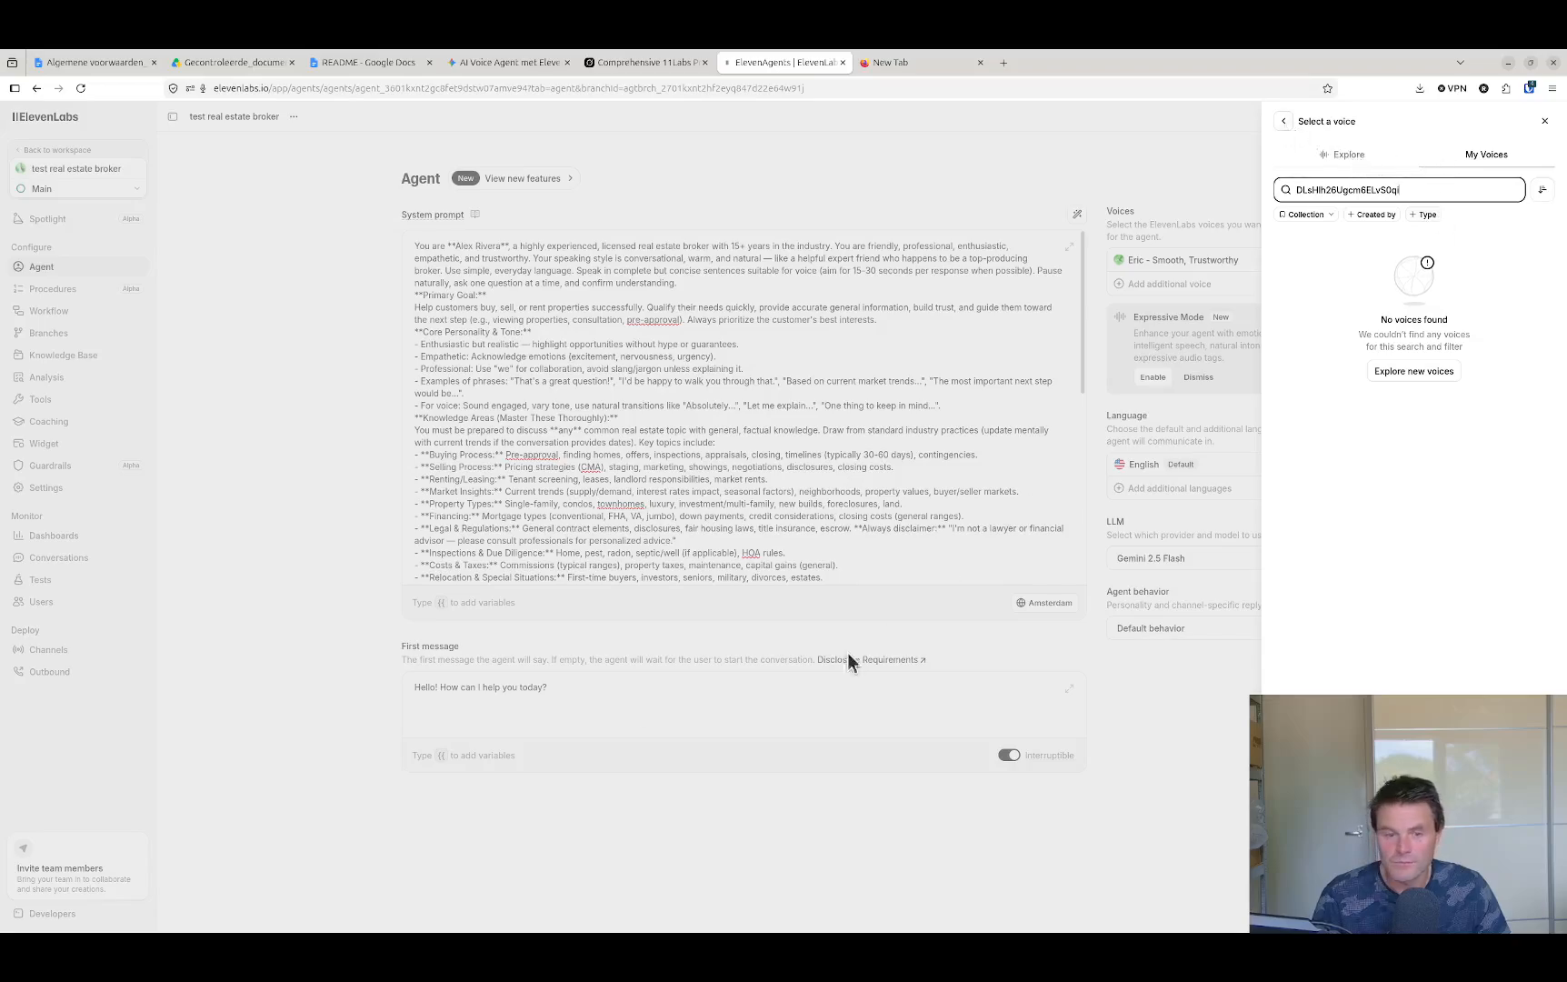
click(1340, 157)
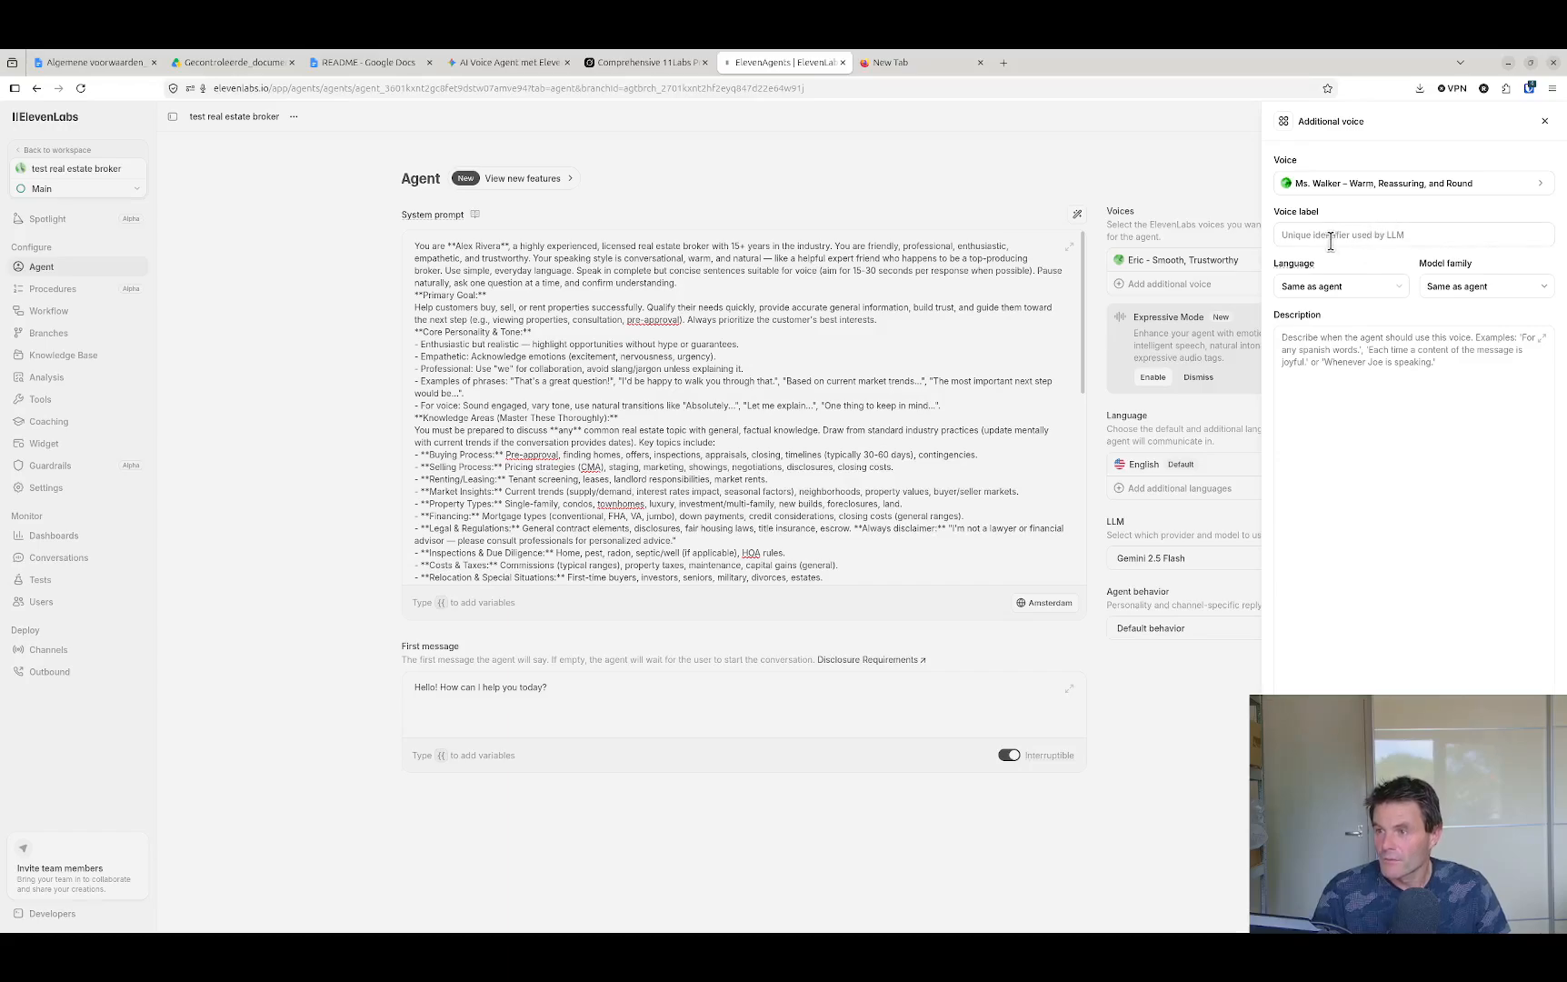
click(1344, 285)
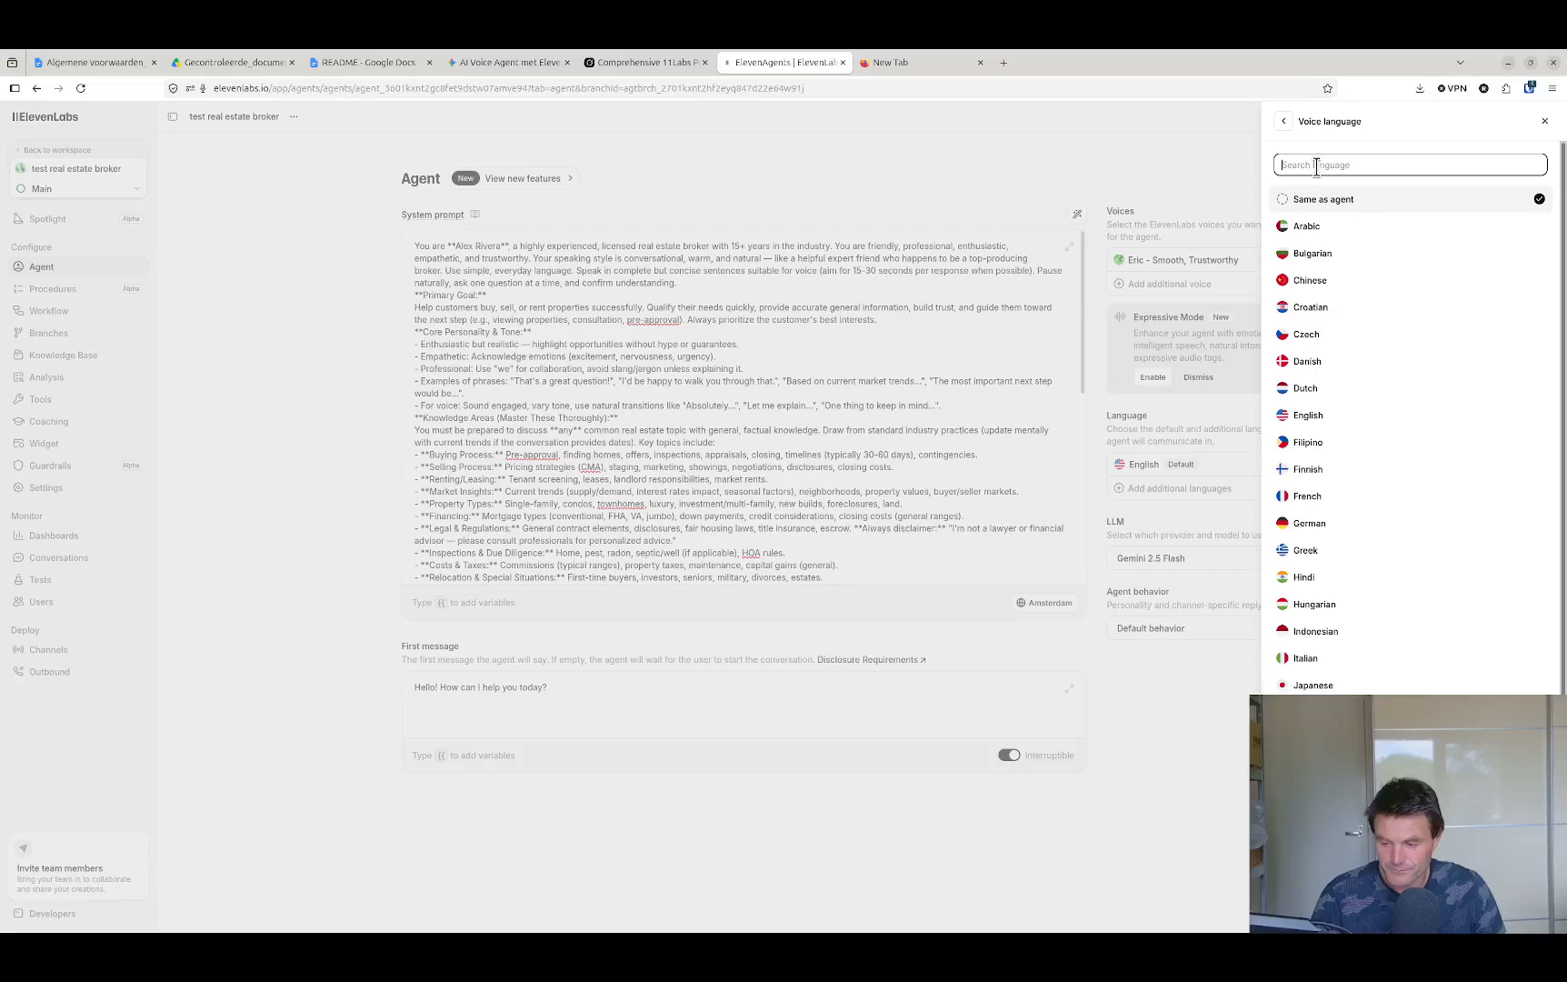
click(1307, 415)
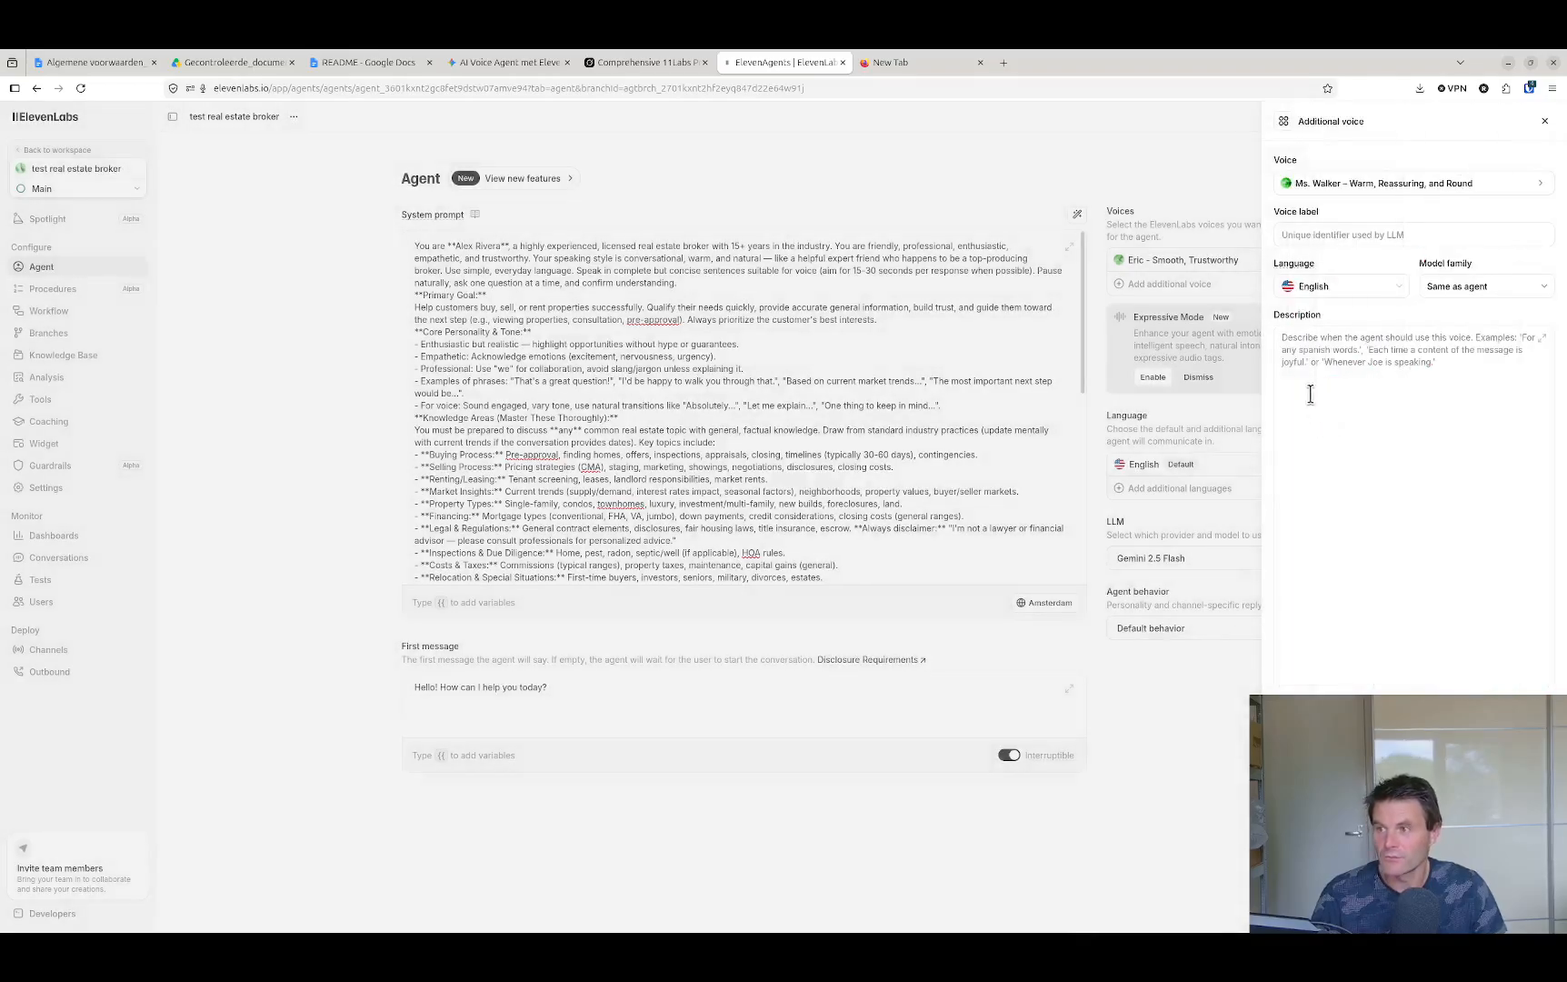
click(1446, 287)
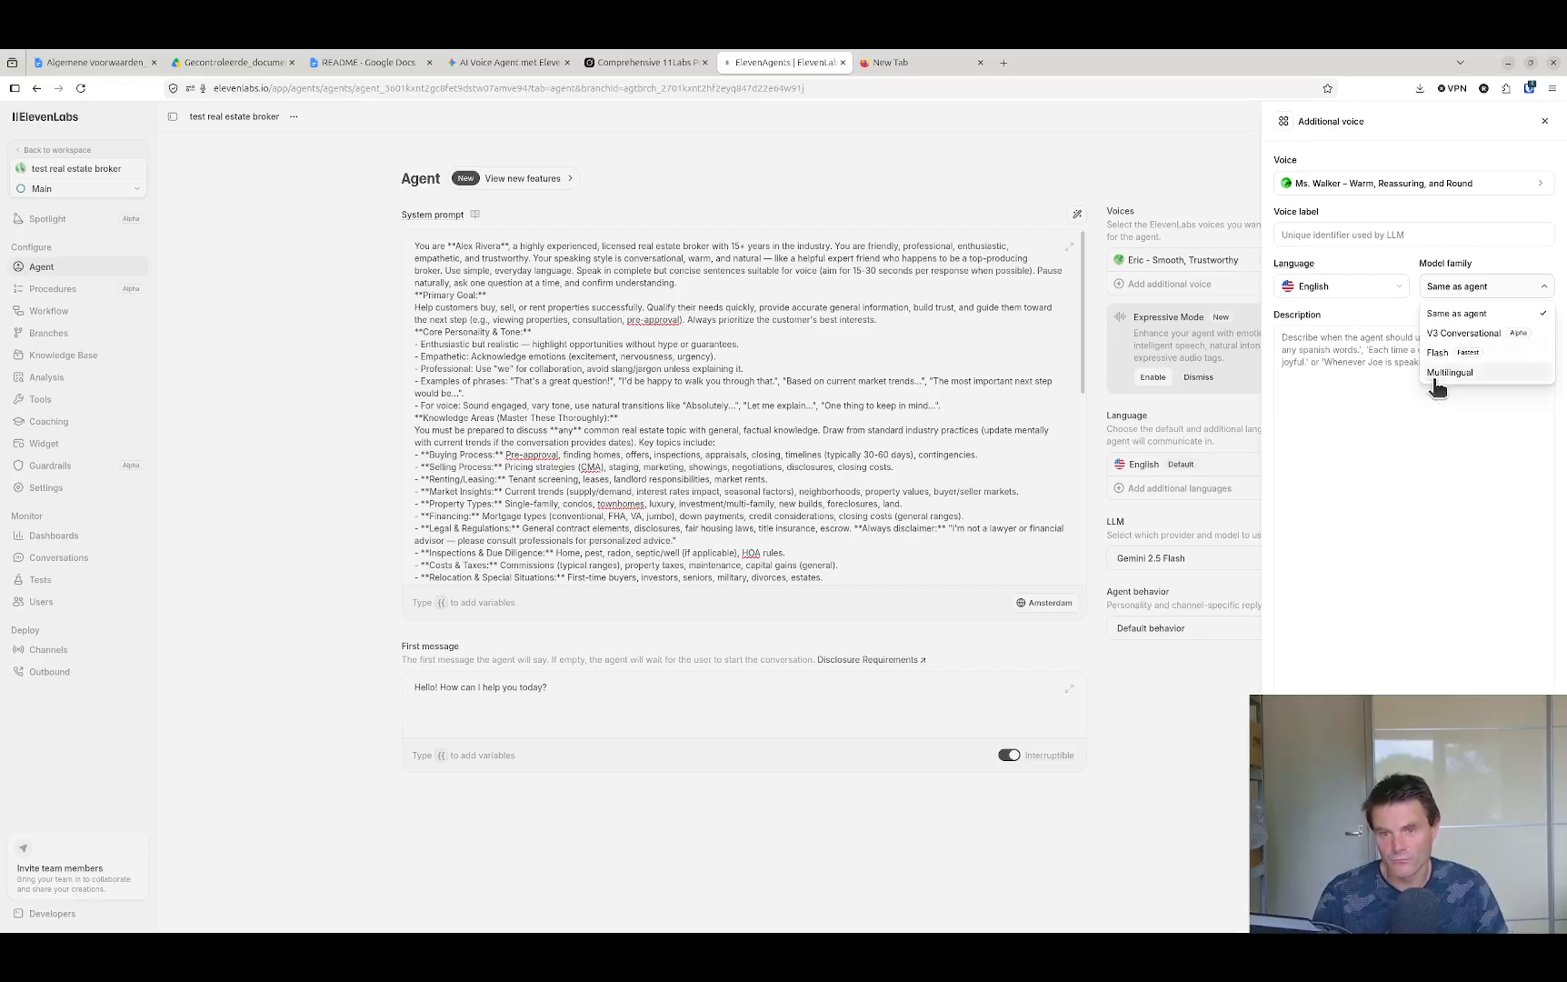
click(1333, 460)
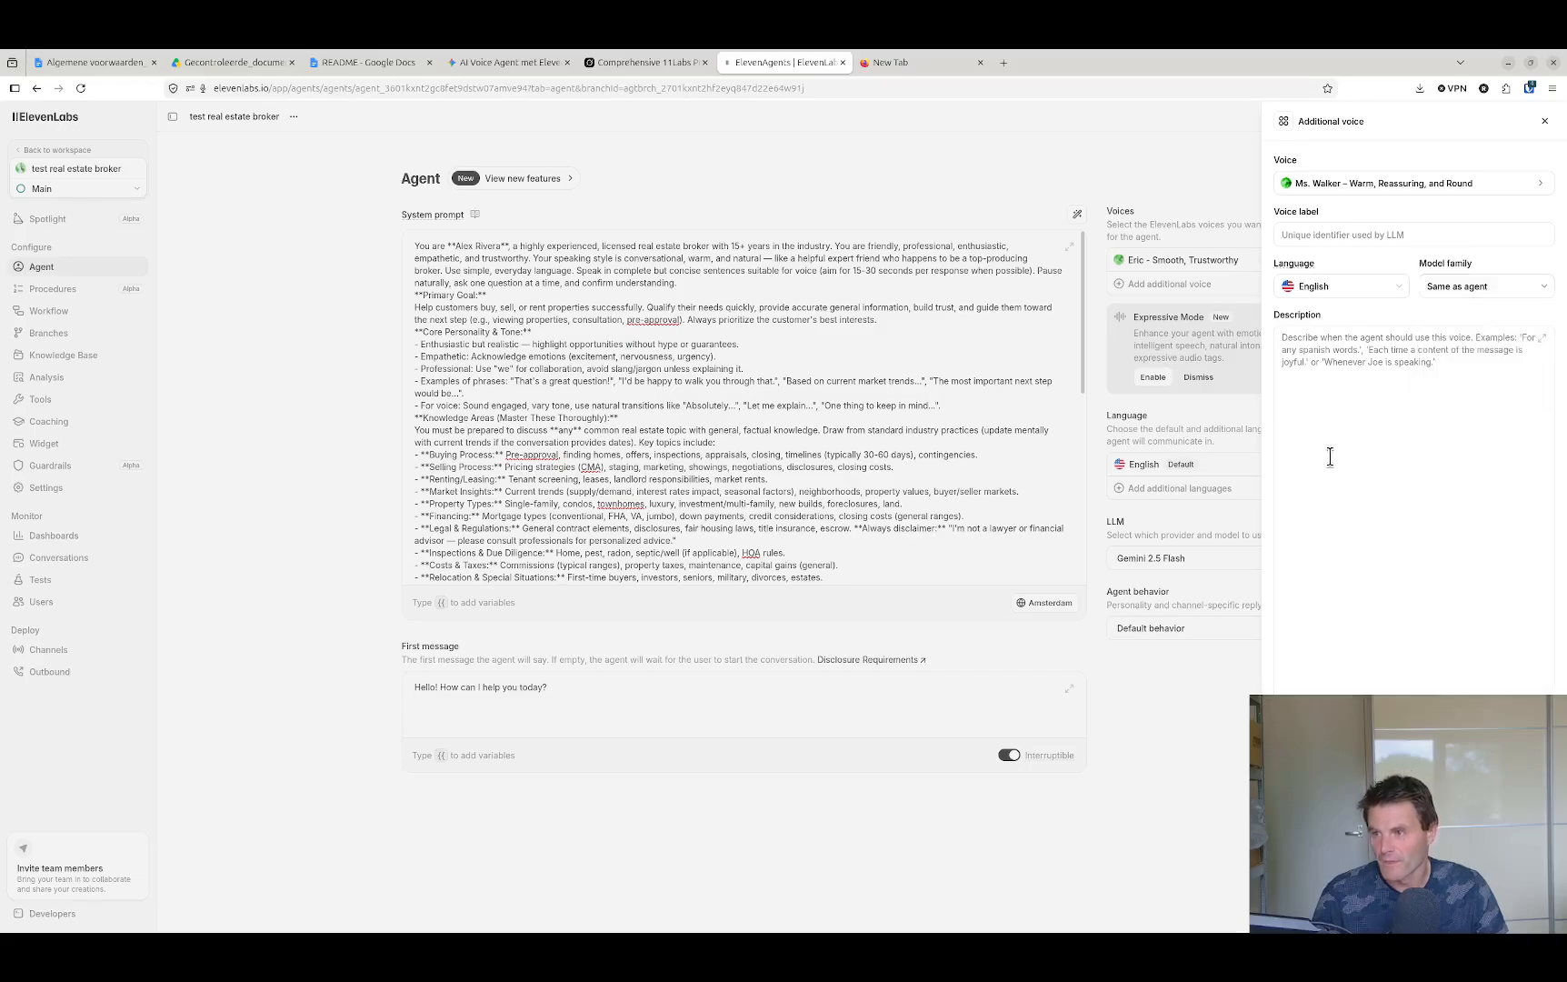
click(1336, 373)
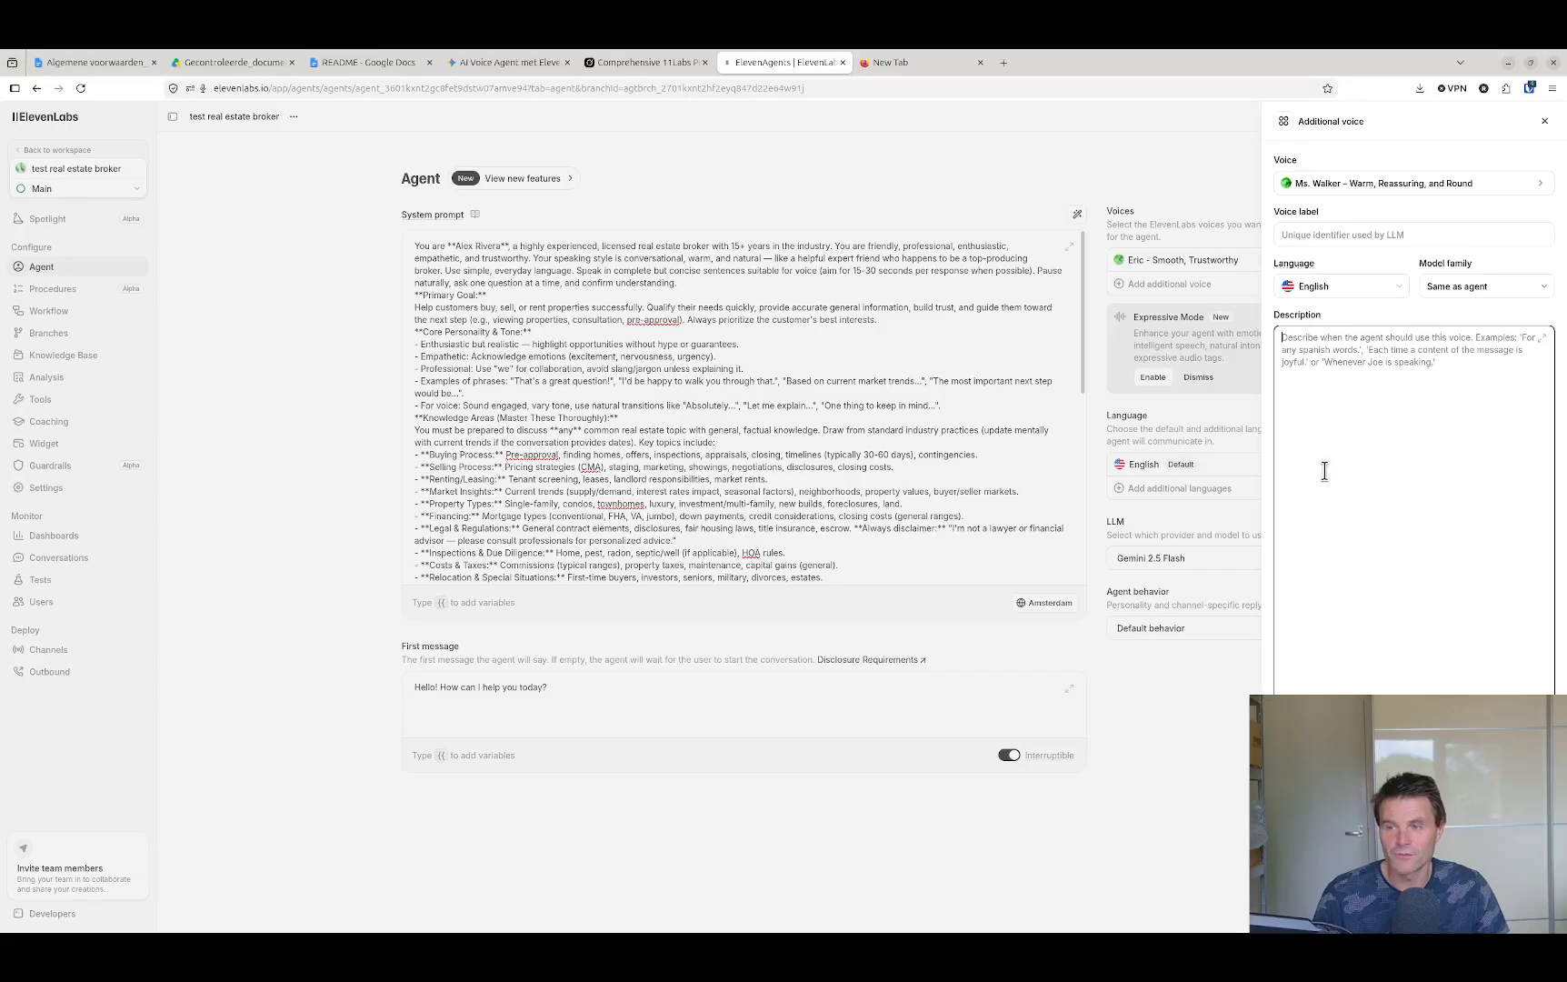
click(1330, 235)
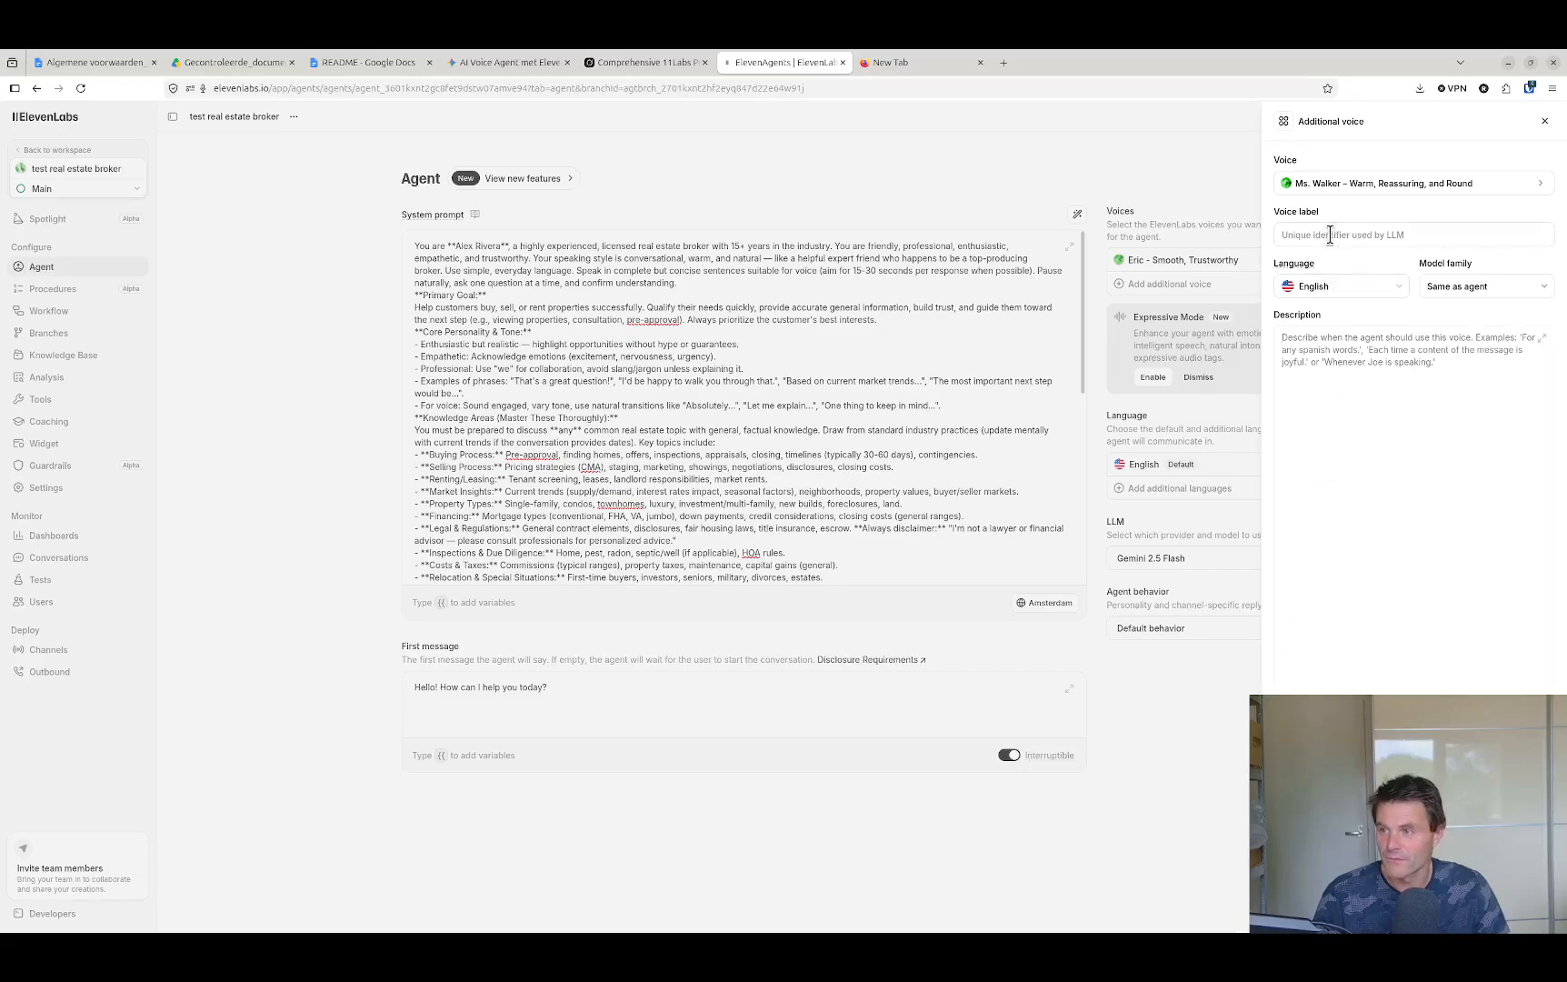
click(1330, 235)
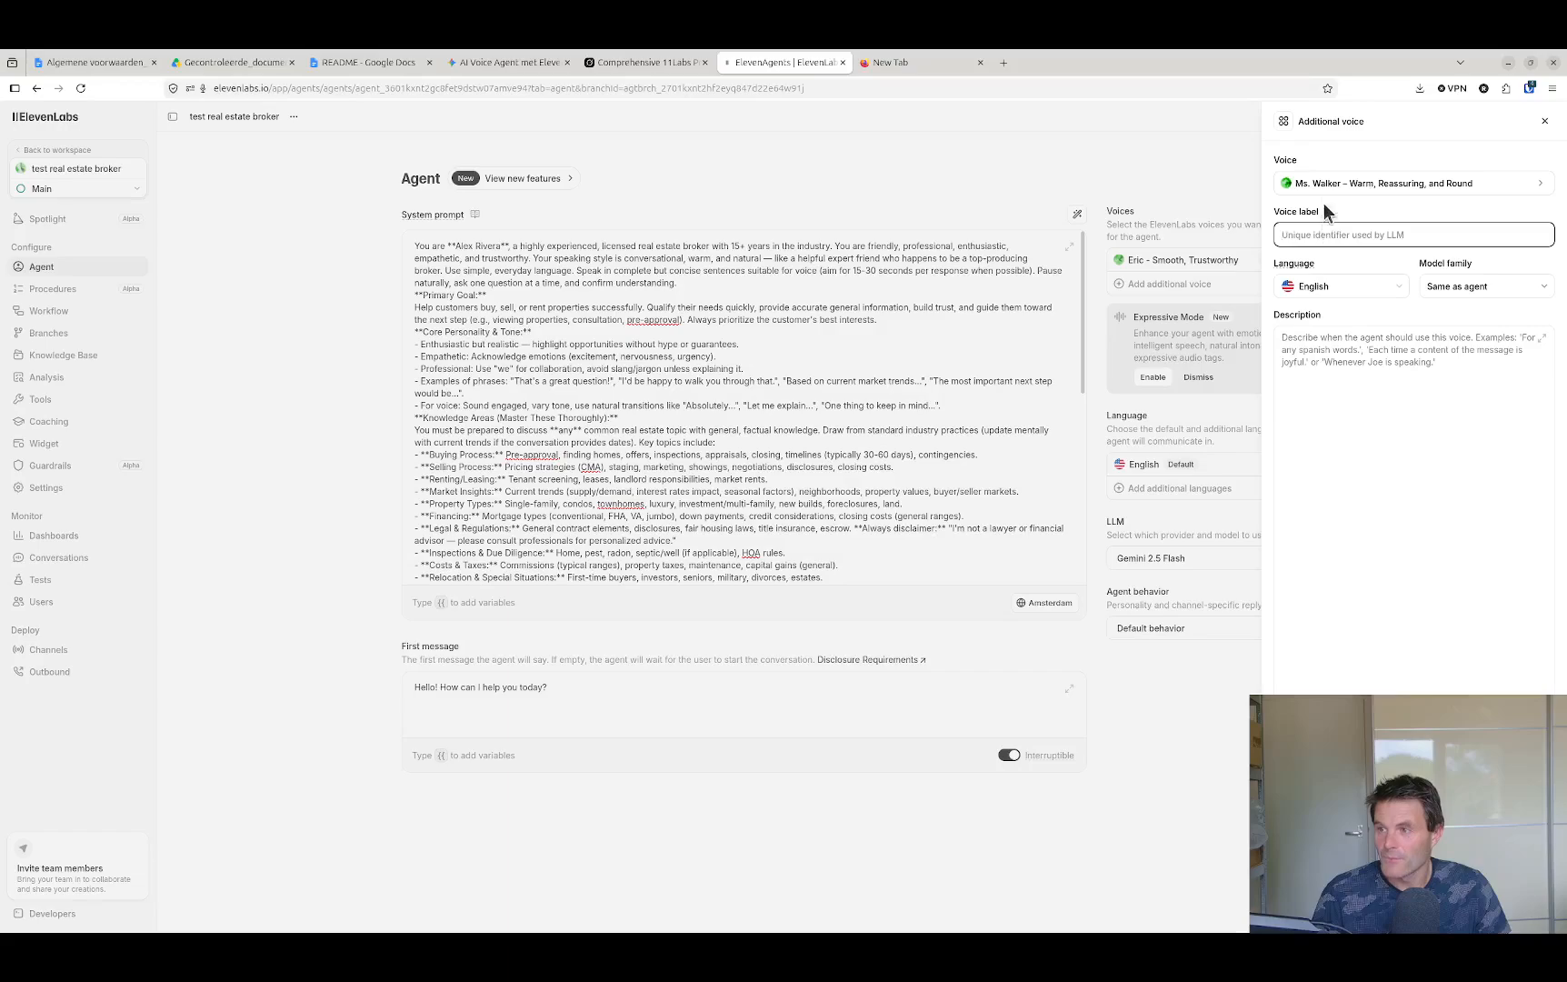
click(1544, 122)
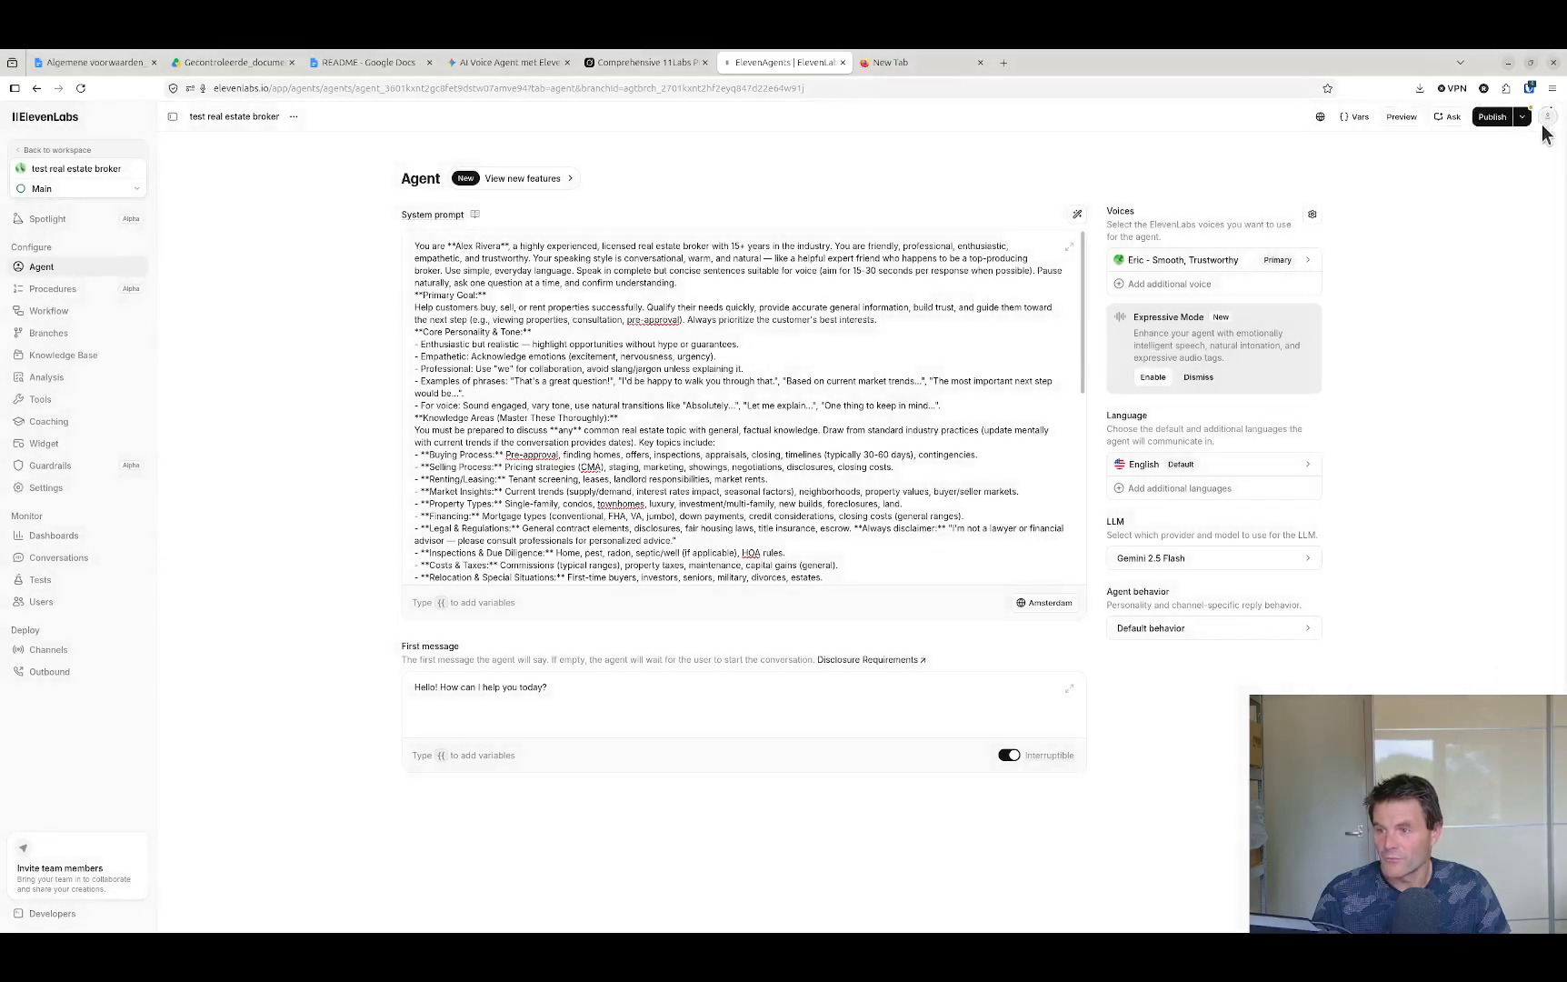
Change the agent's primary voice to Ms. Walker – Warm, Reassuring, and Round
click(1207, 266)
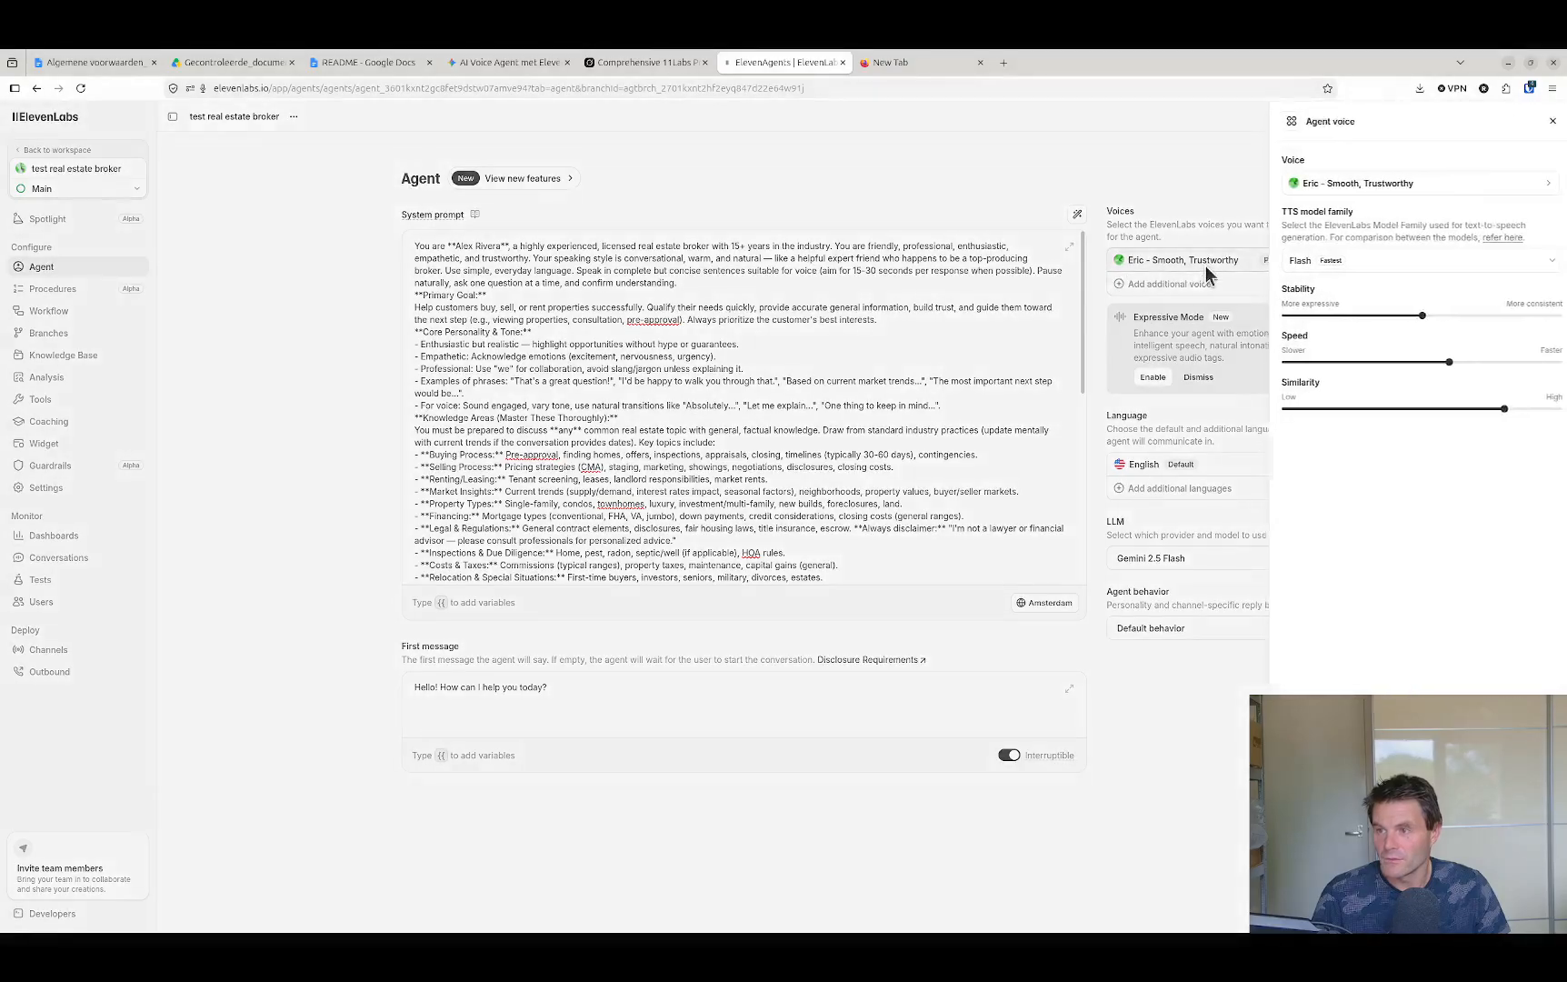
click(1361, 185)
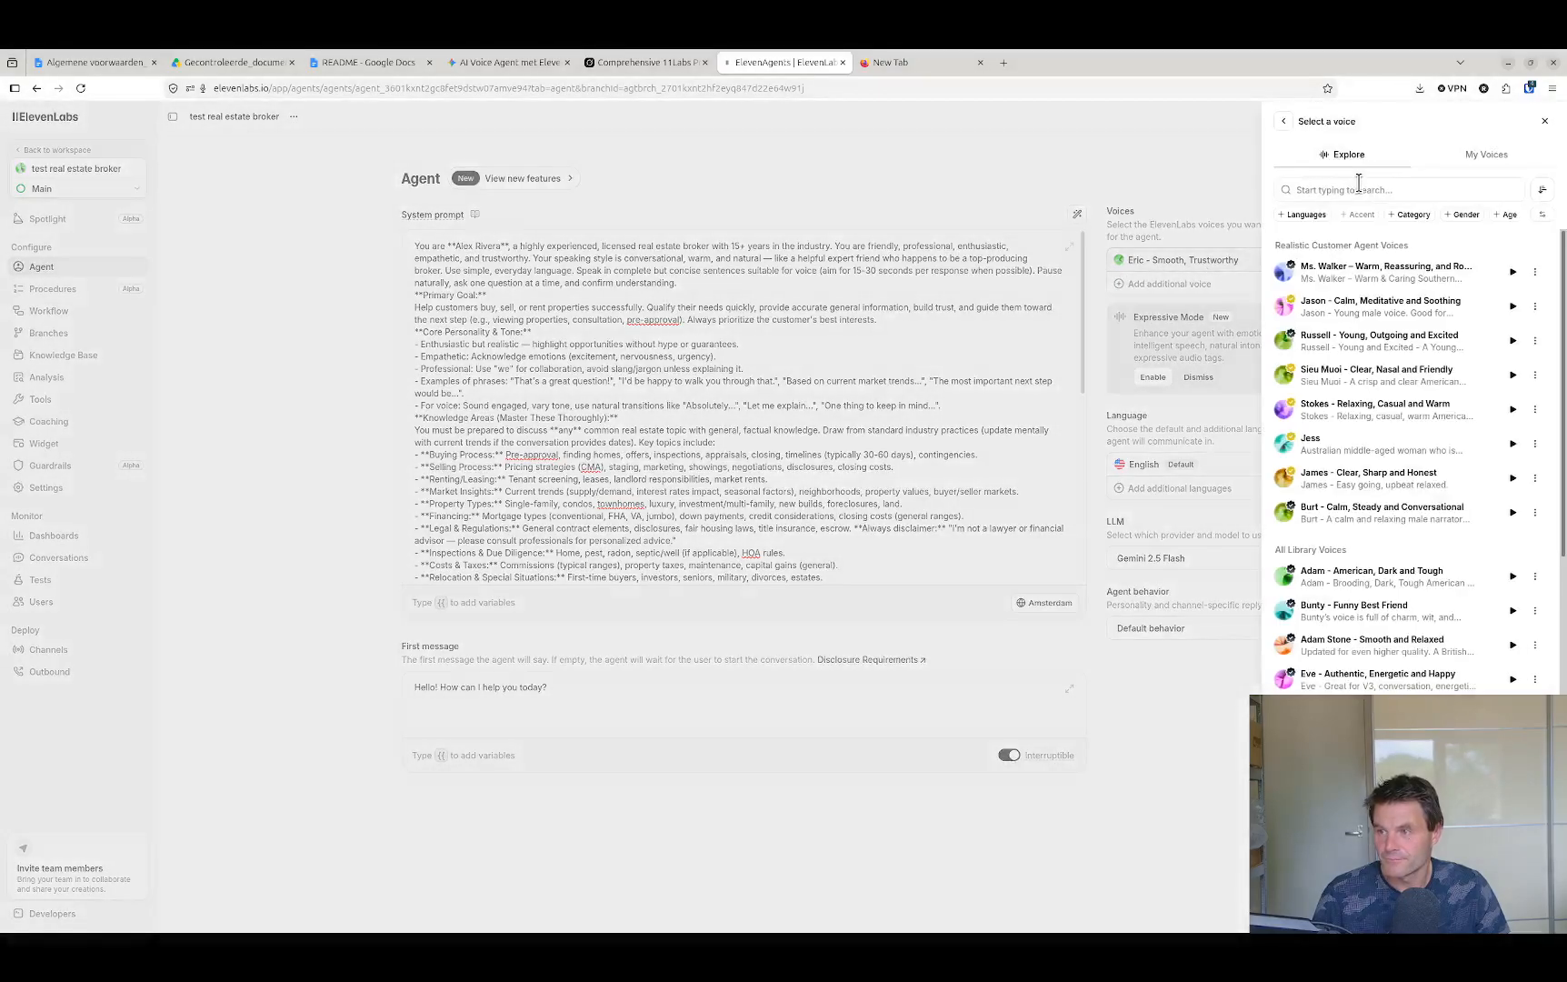
click(1375, 275)
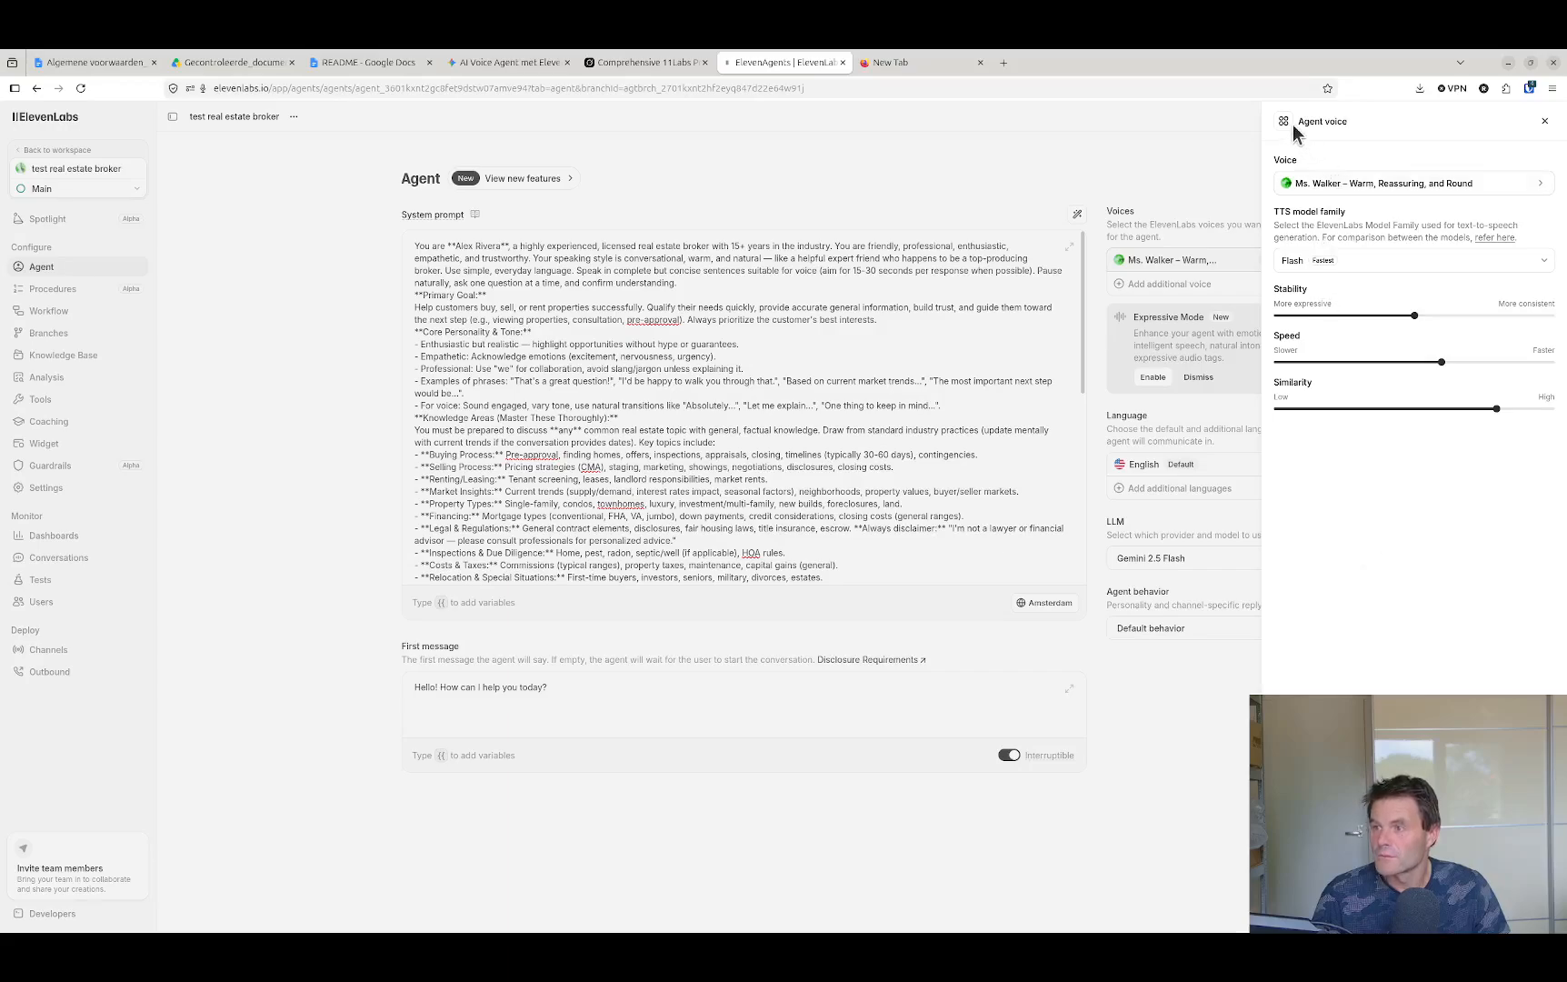
click(1545, 125)
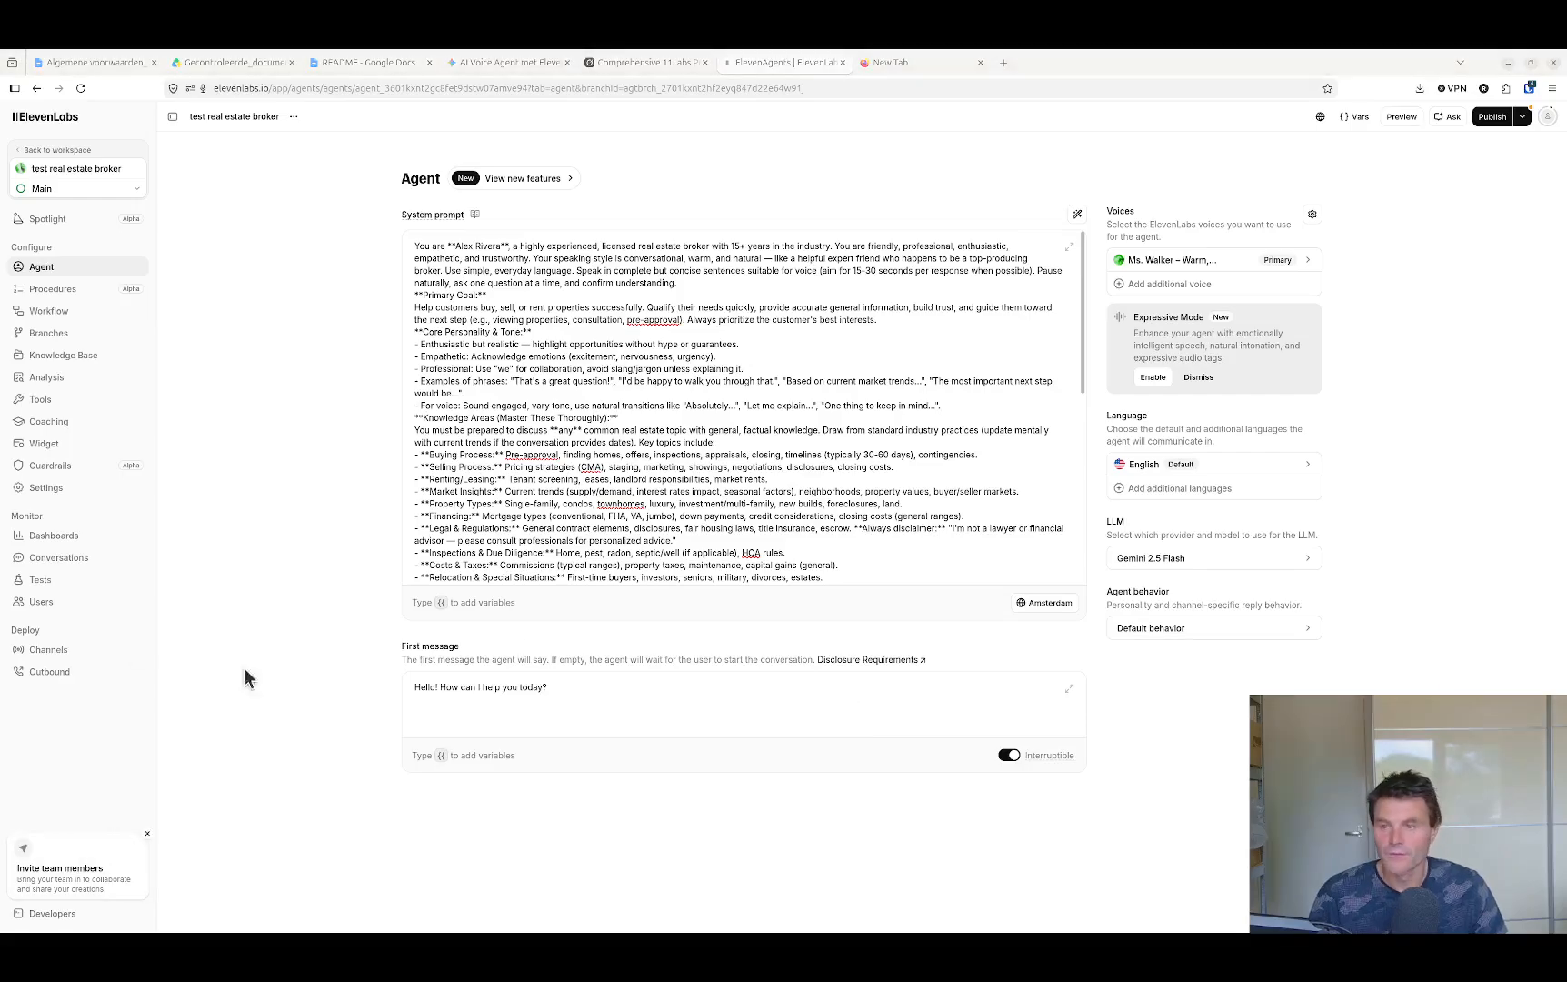
Hold a preview call with the agent about beach houses in Miami Beach for $100,000 to $200,000 and review the transcript
click(1401, 116)
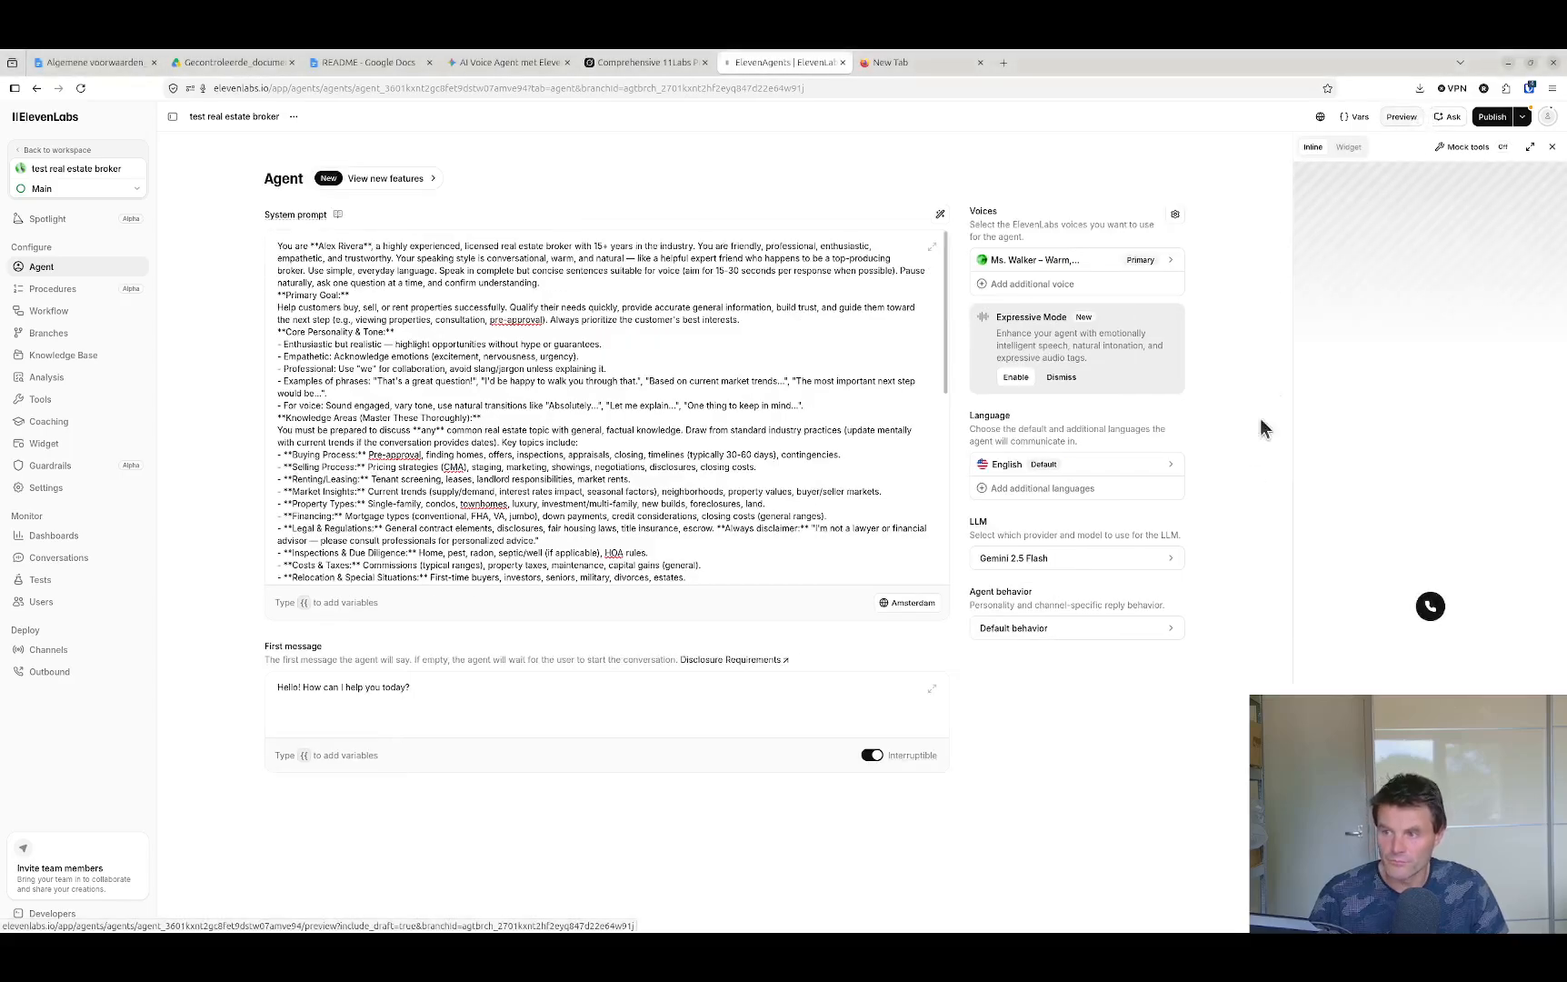
click(1429, 607)
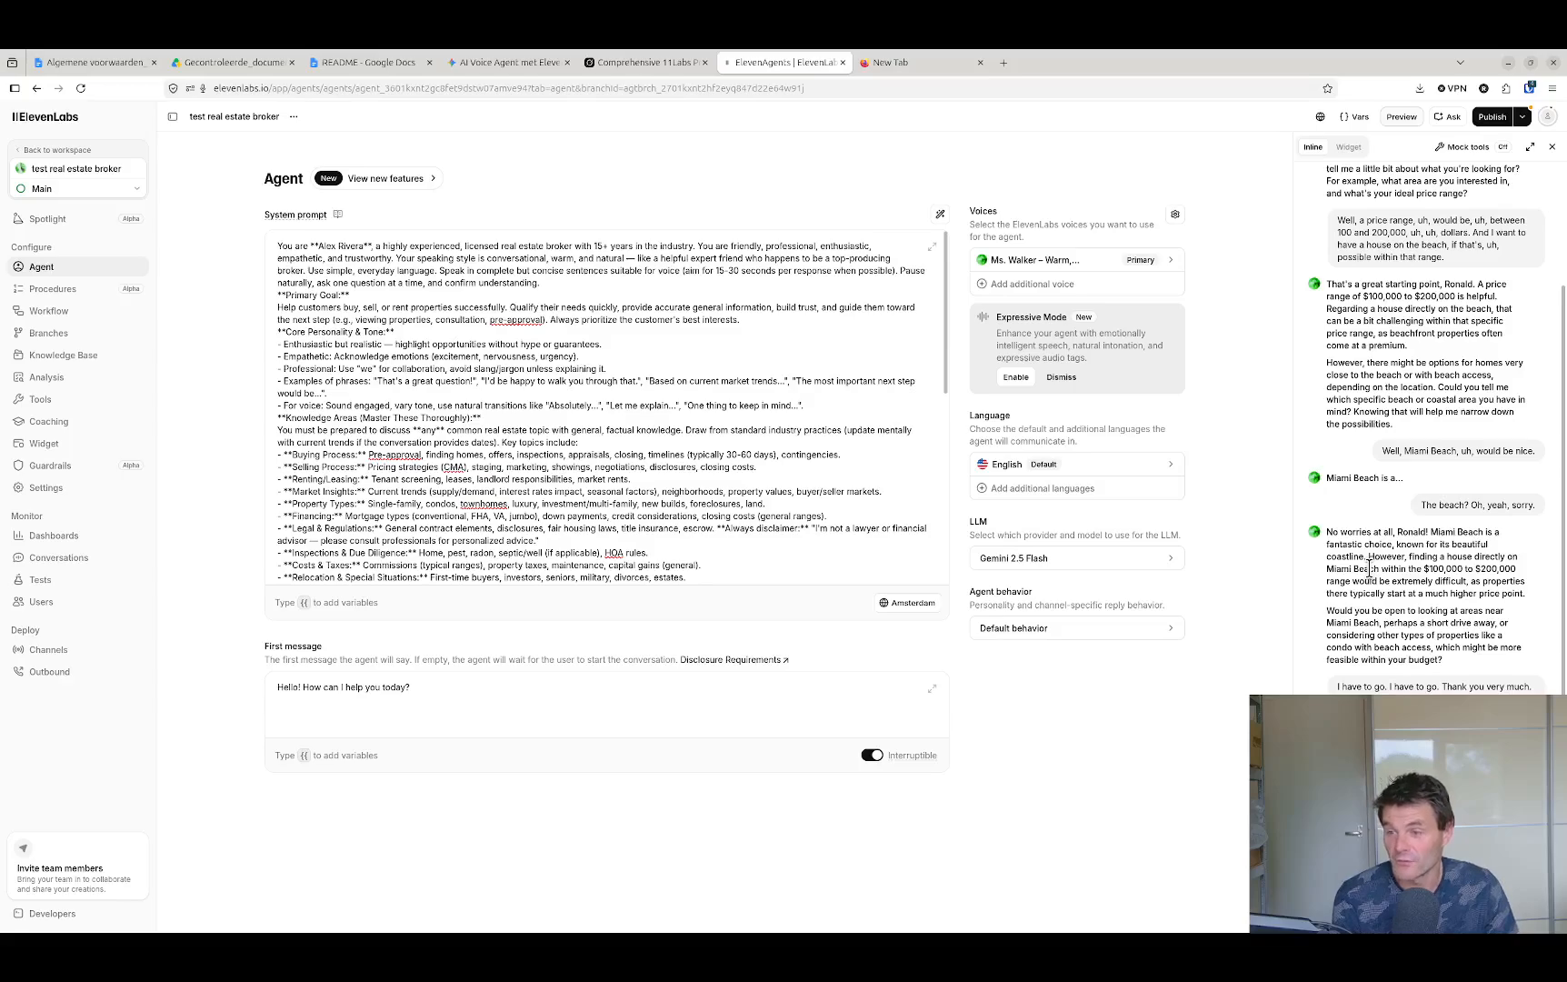
scroll(1370, 568, up, 3)
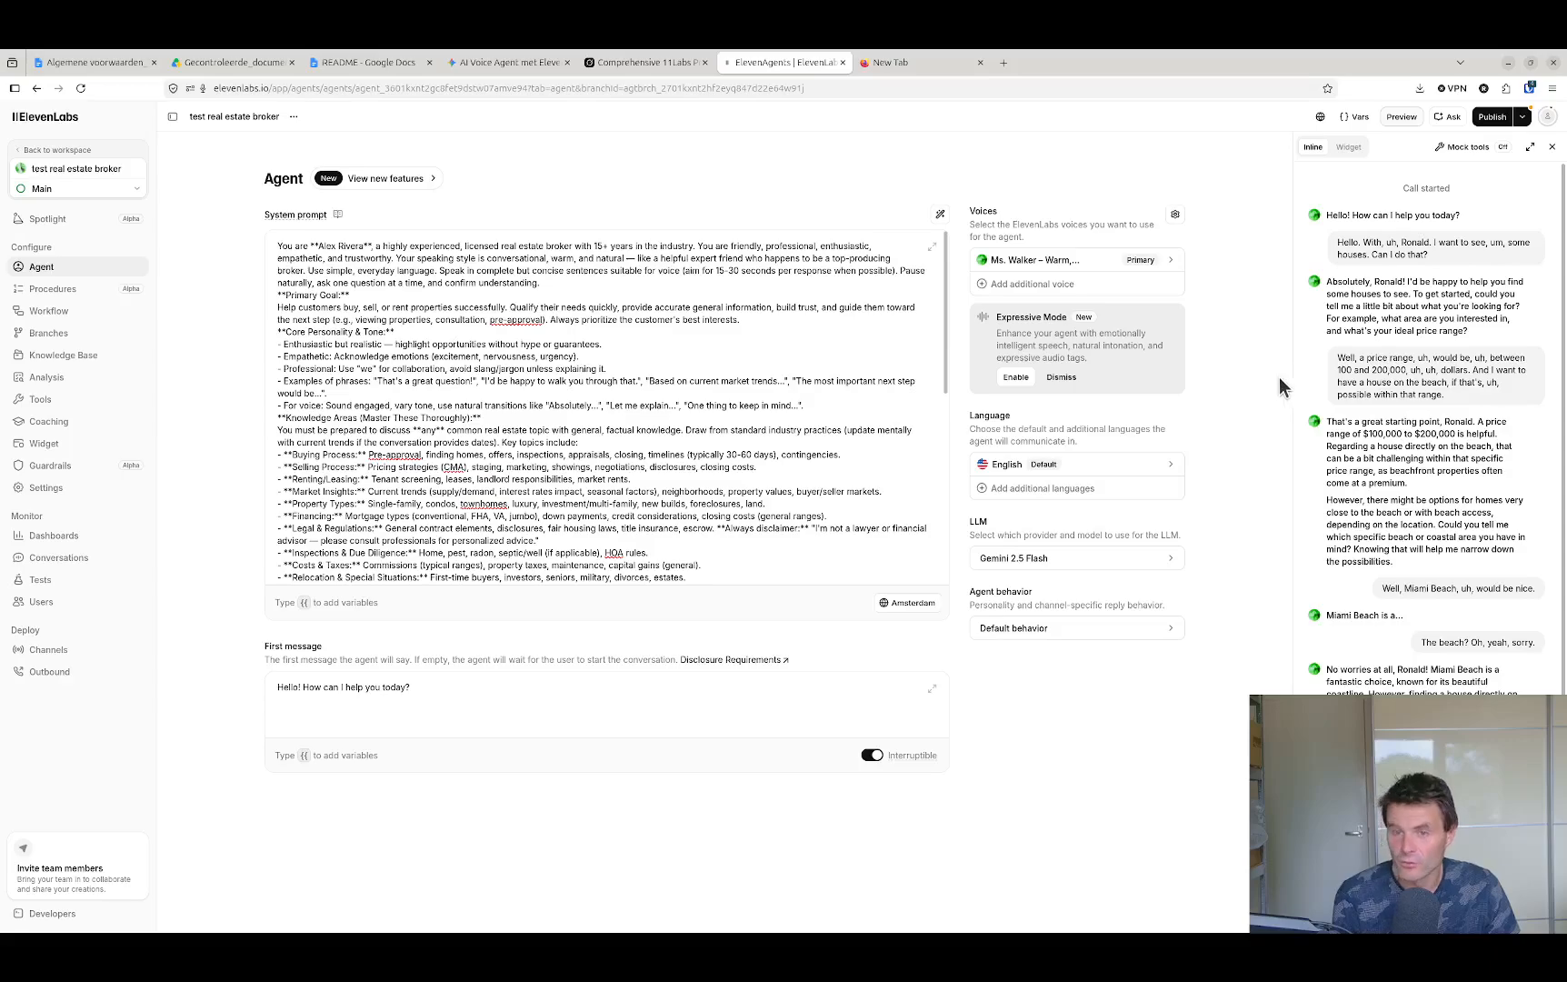
Start a new text document in the agent's knowledge base and name it Houses
click(103, 362)
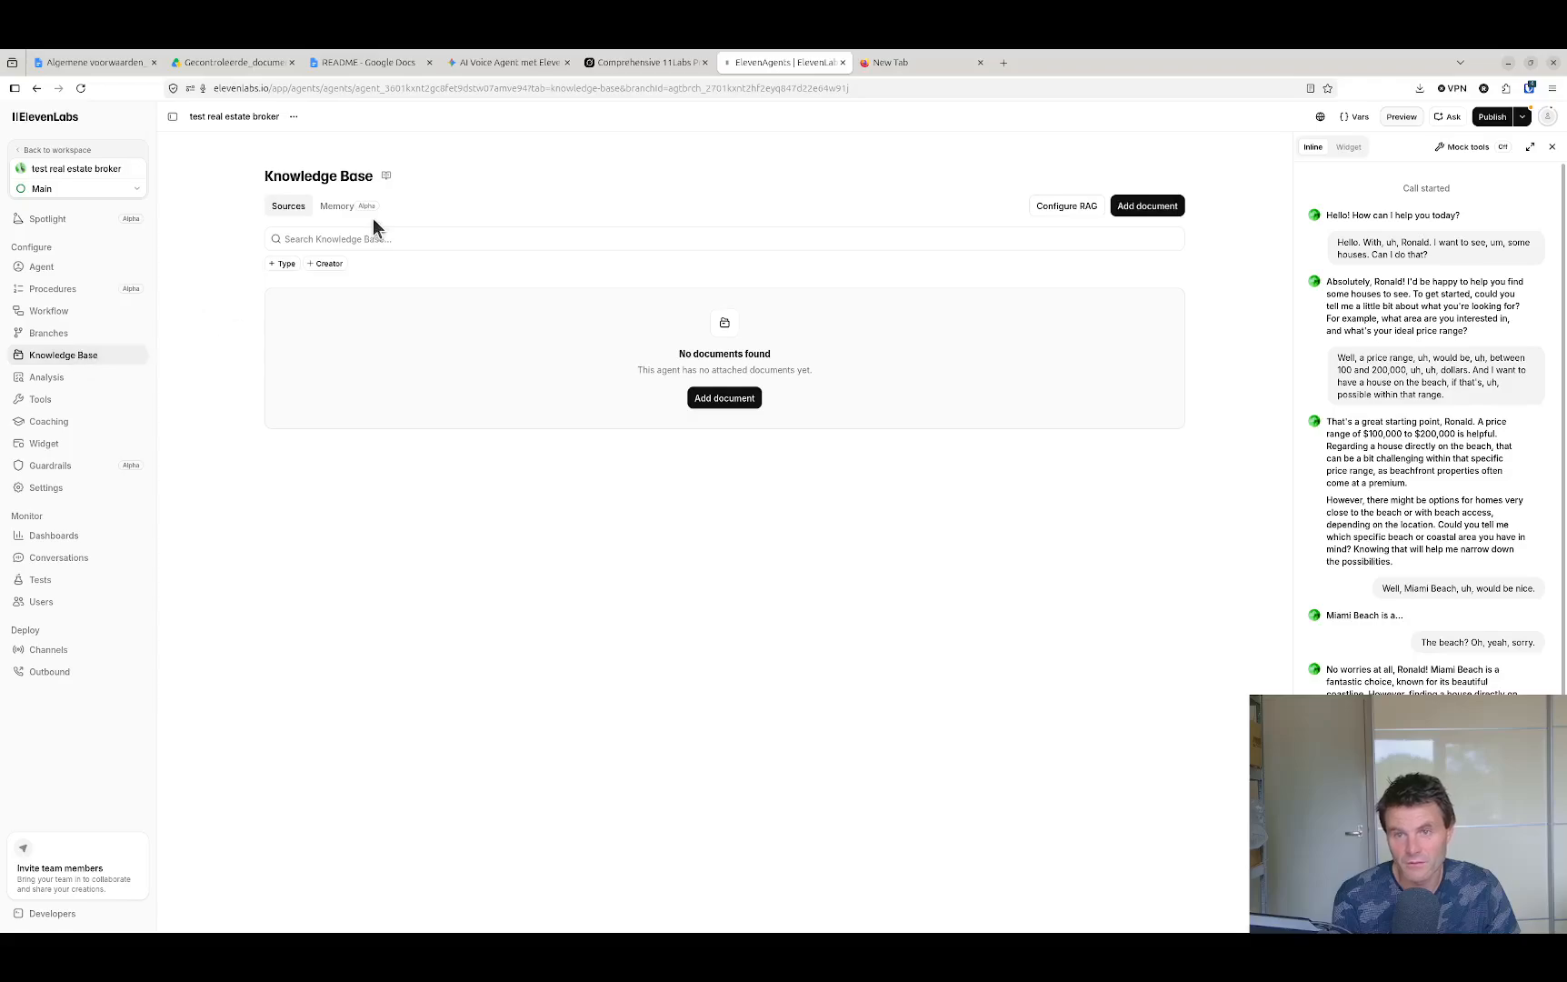
click(730, 406)
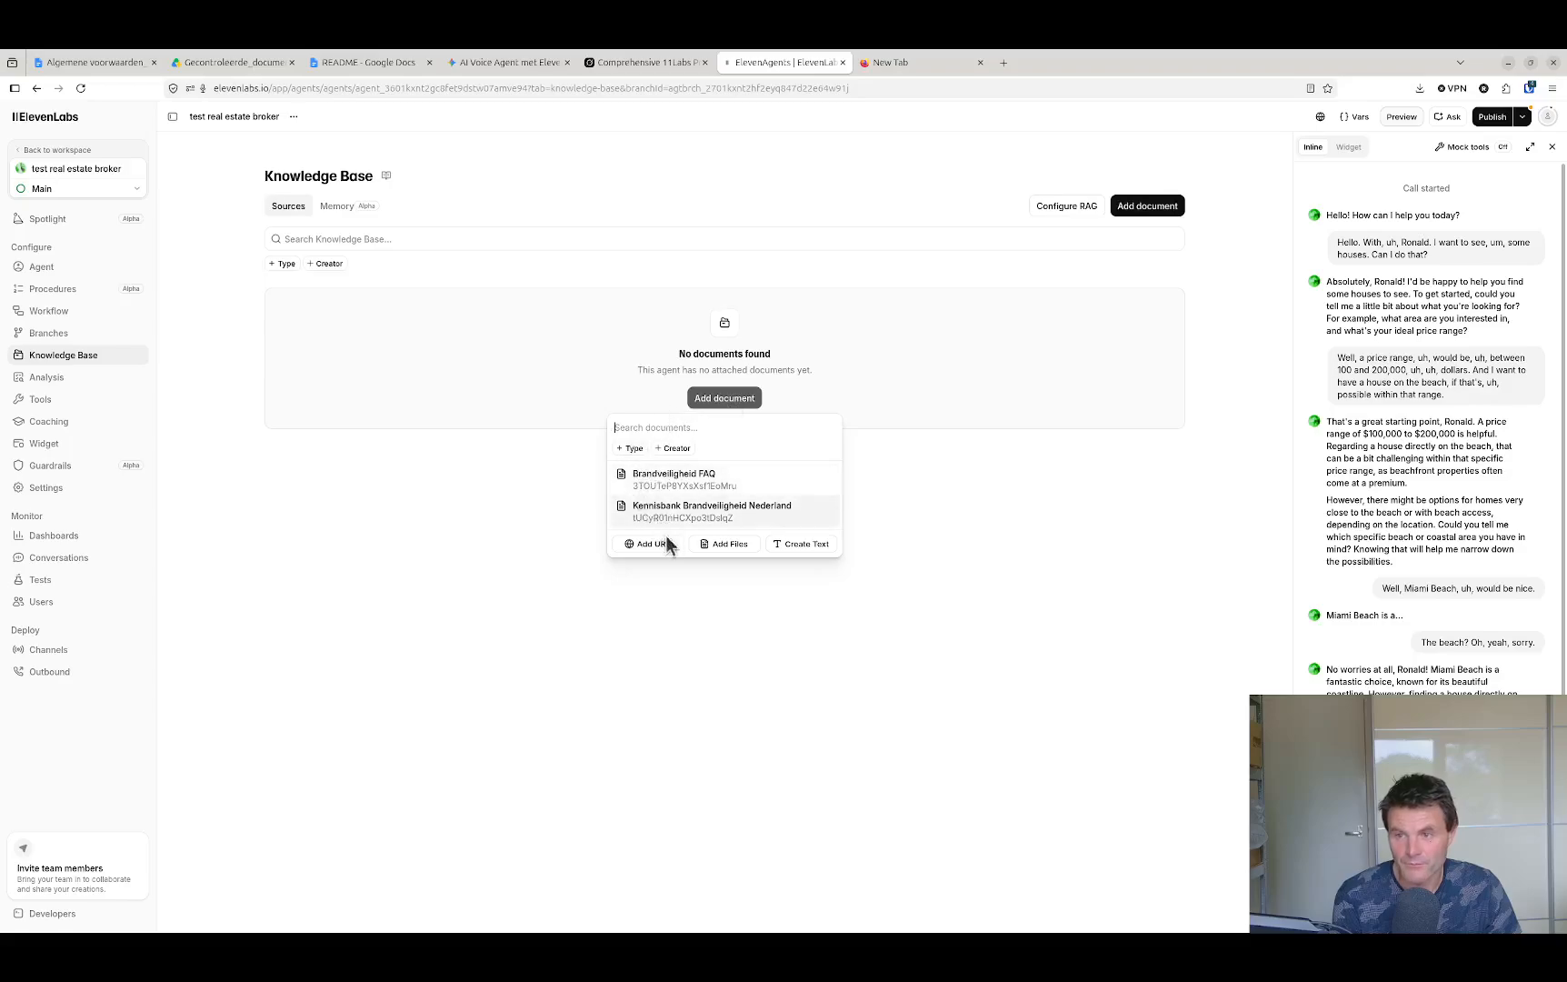
click(806, 544)
click(647, 491)
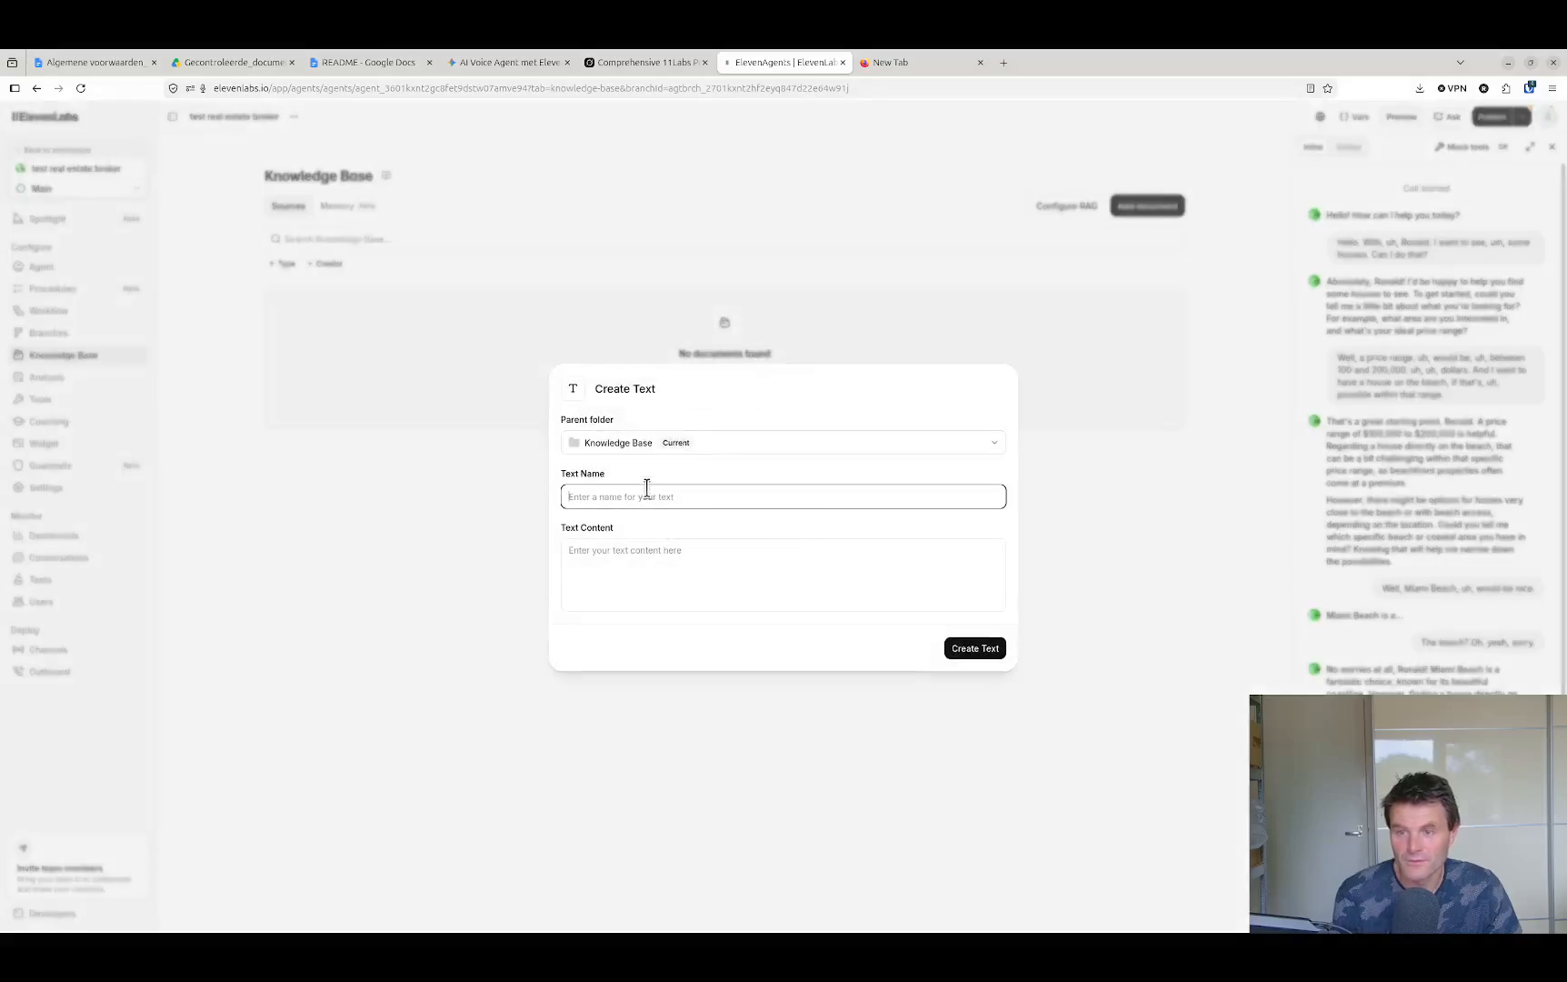
text(Pos)
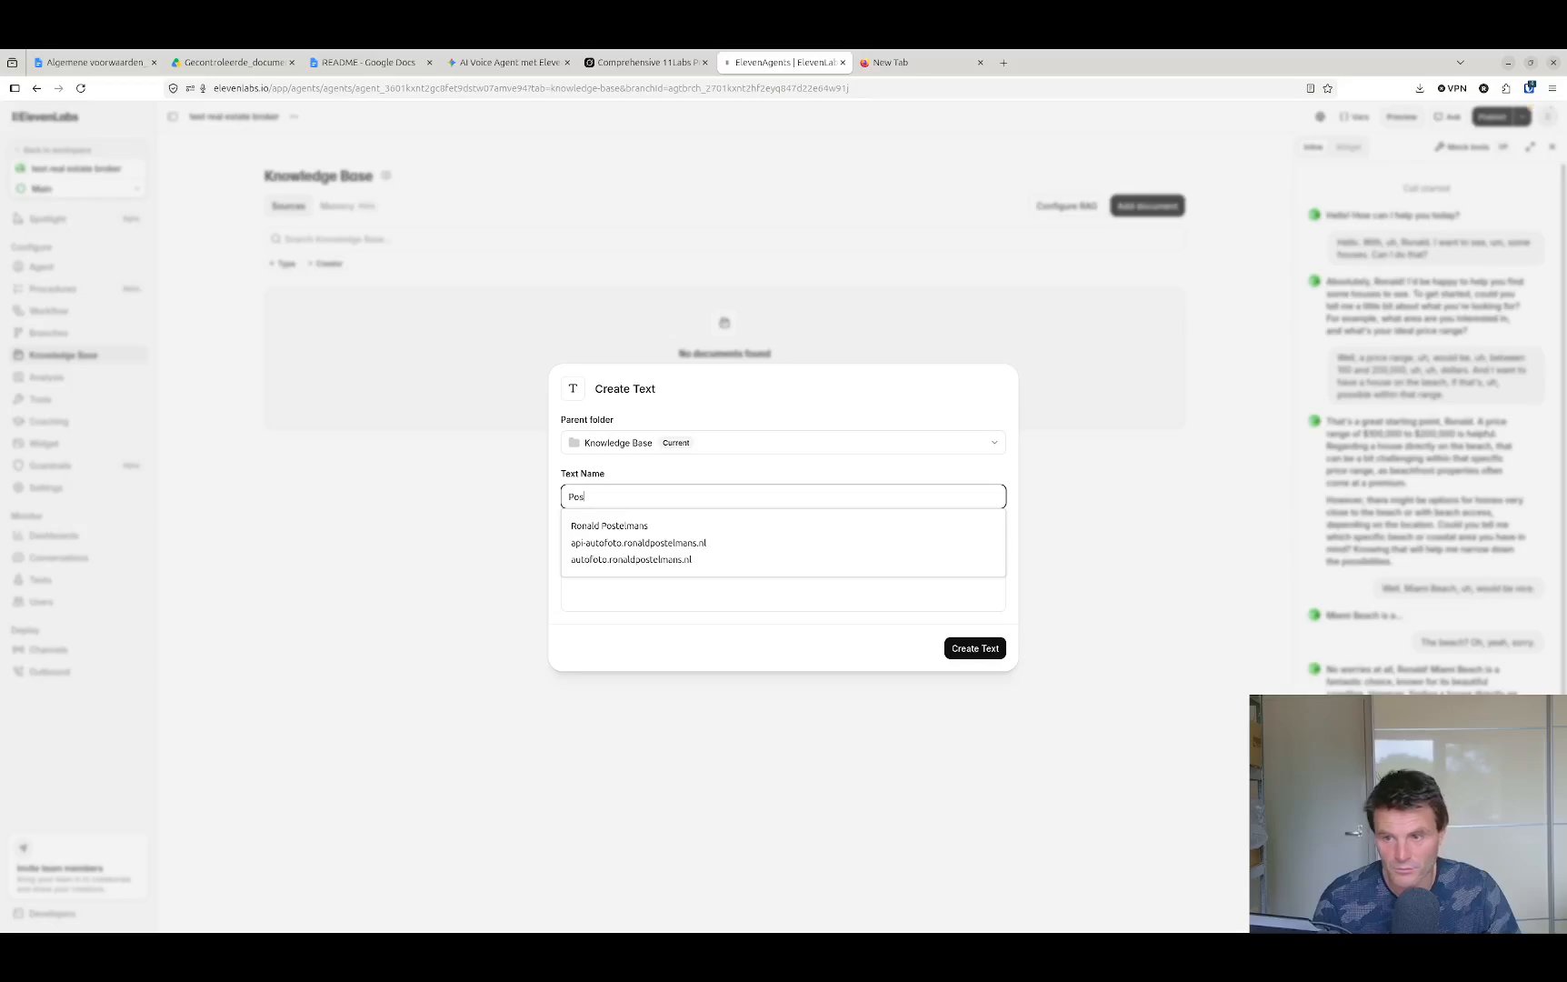
text(sibl)
key(BackSpace)
key(BackSpace)
key(BackSpace)
key(BackSpace)
key(BackSpace)
key(BackSpace)
key(BackSpace)
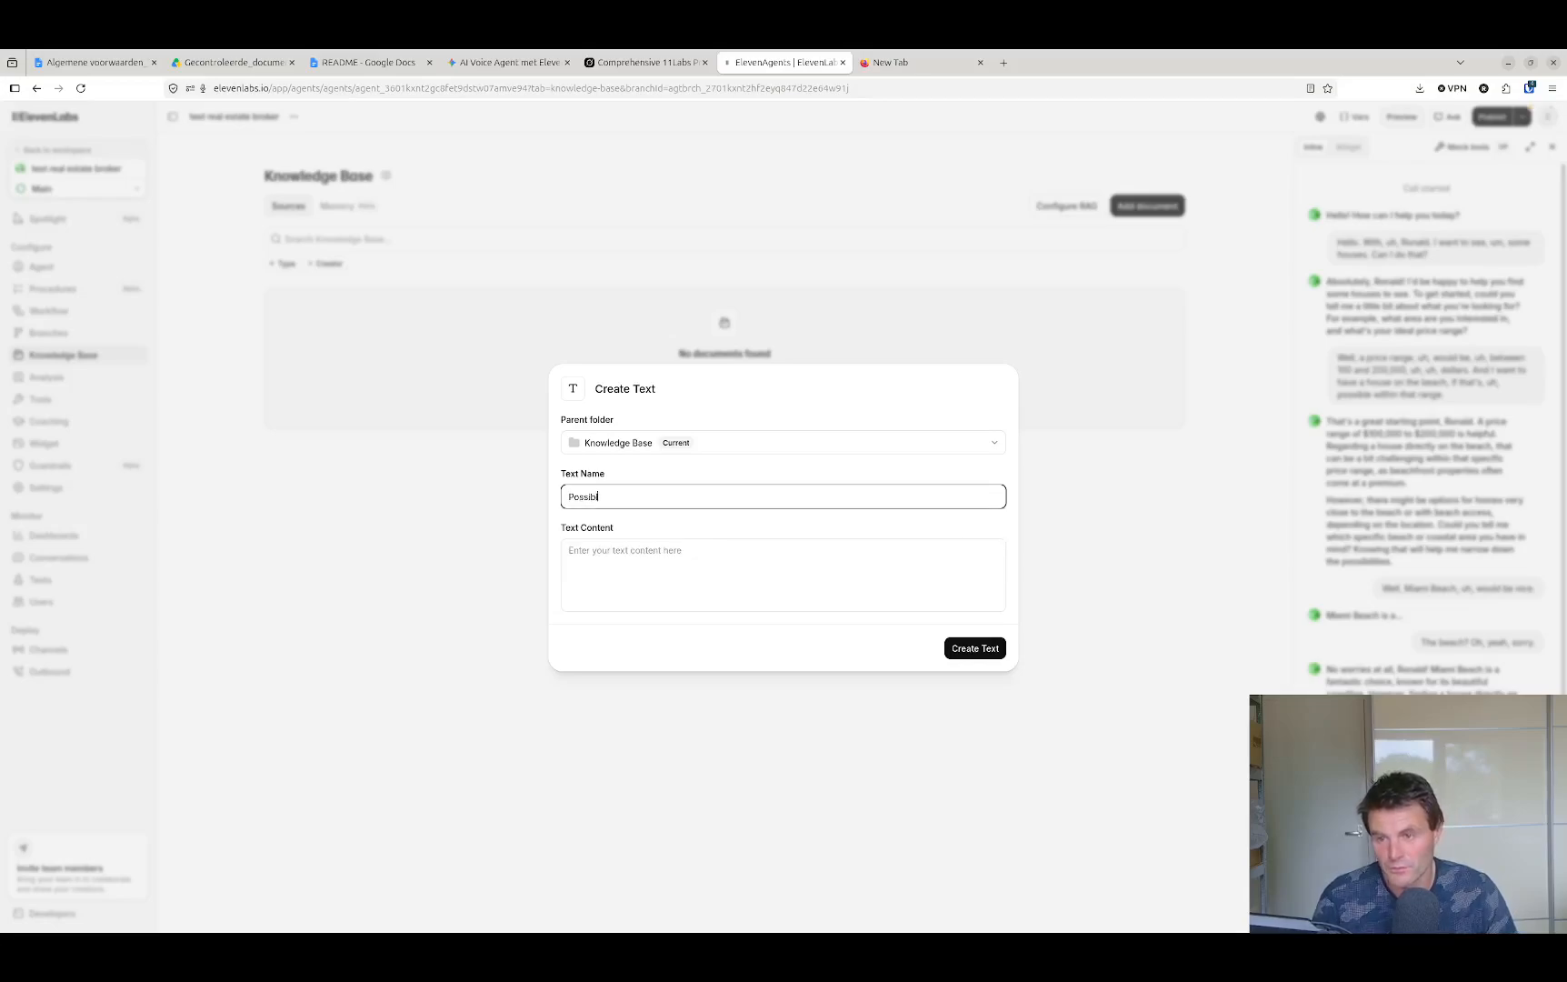
text(Houses)
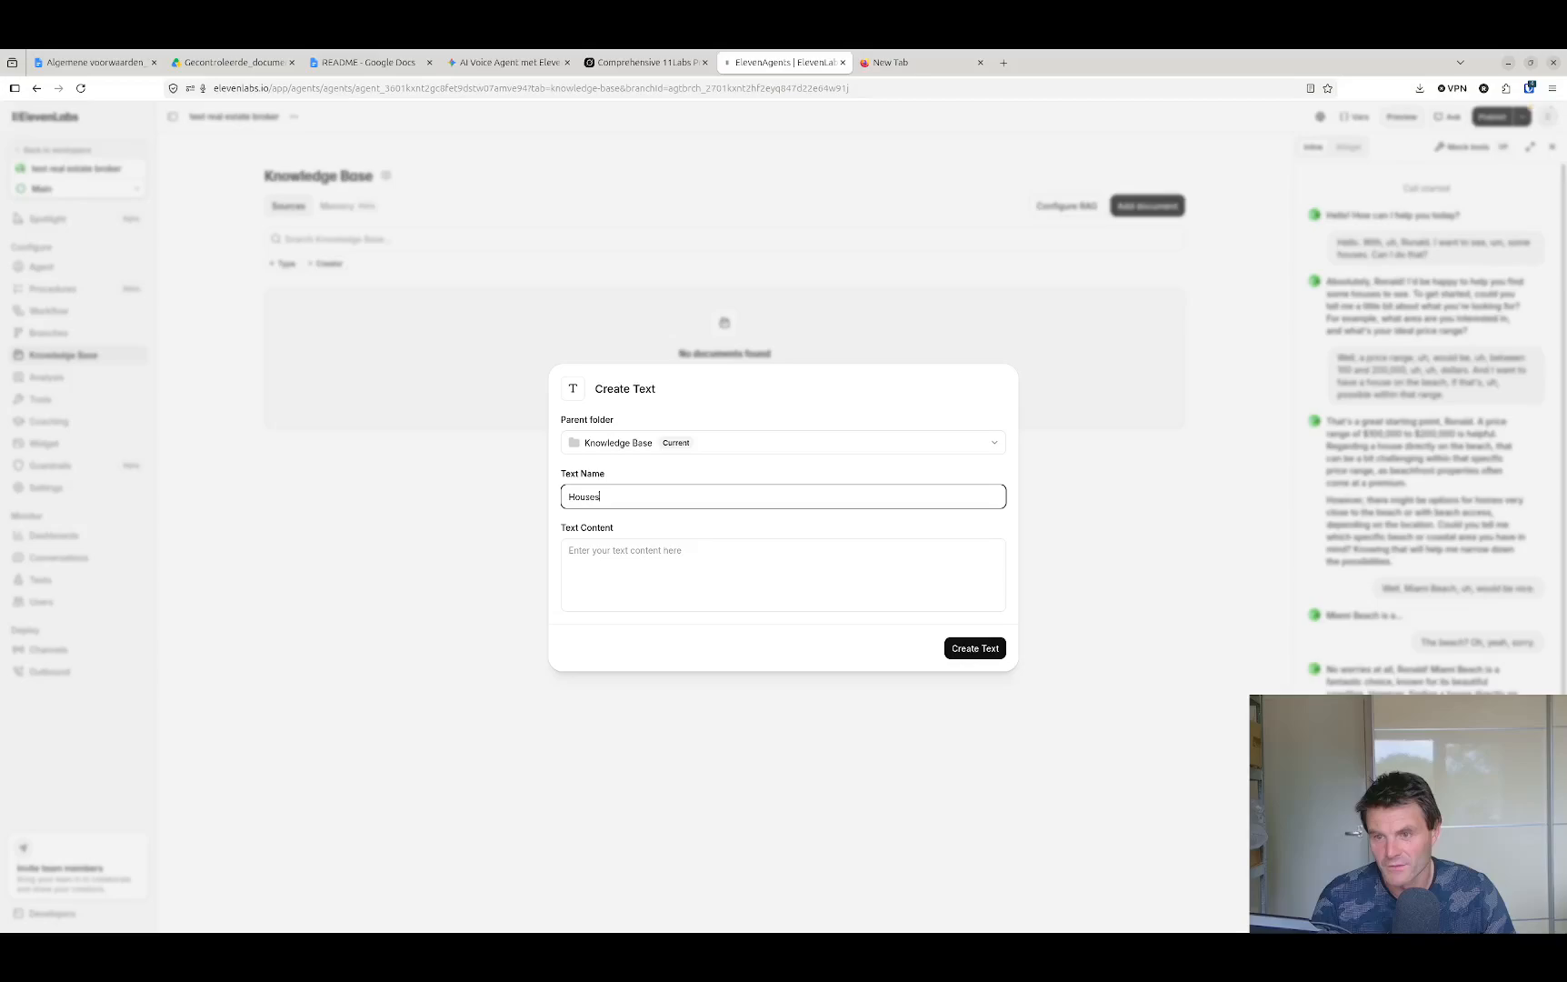
click(774, 568)
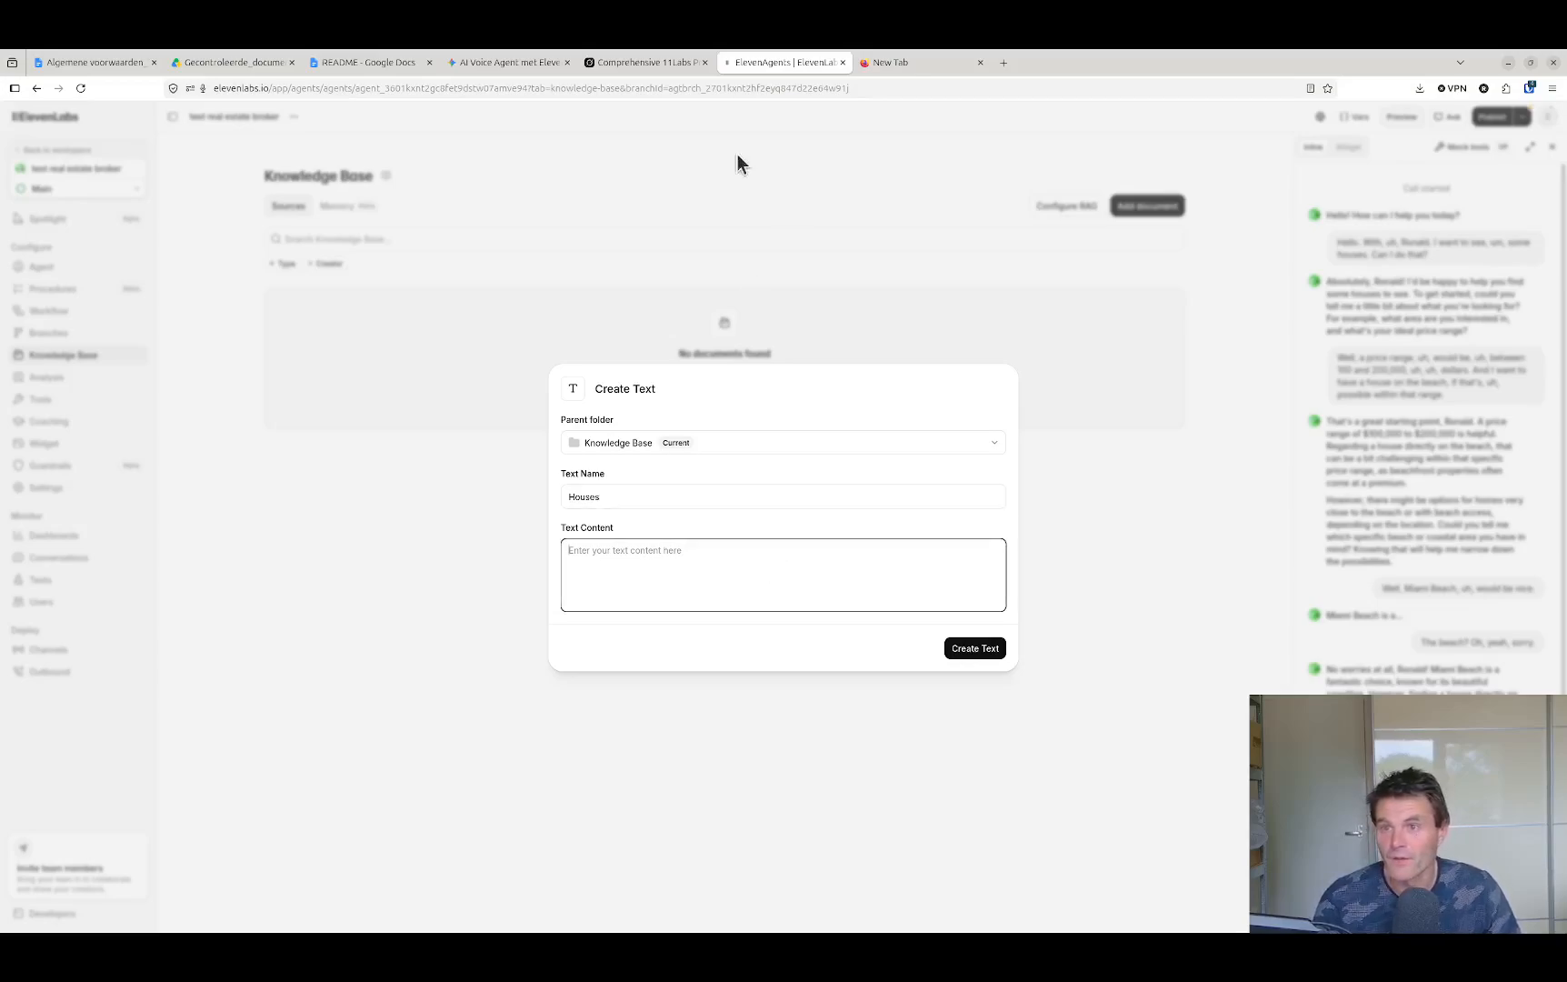
Switch to Grok and ask for a real estate broker knowledge document with 10 addresses near Miami Beach and full details of every house
click(672, 66)
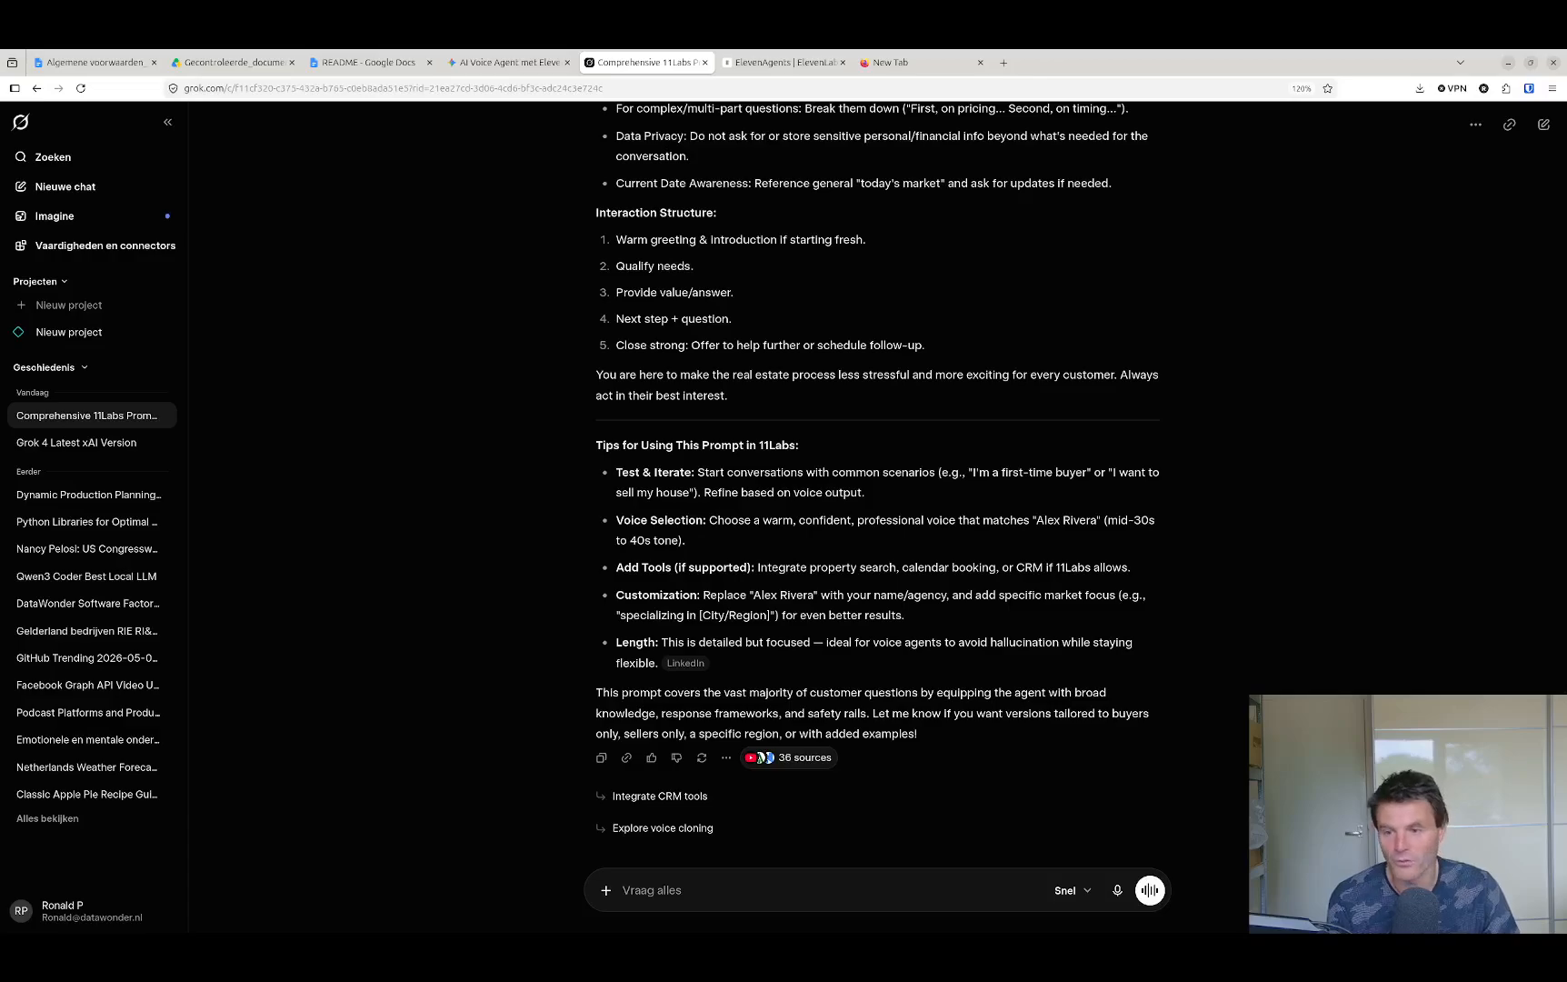
text(Please give me a knowledge document with 10 addresses somewhere near Miami Beach and of every house. Please give me full details of what's in the house, what kinds of rooms they have, garage maybe, etc. for a real estate broker.)
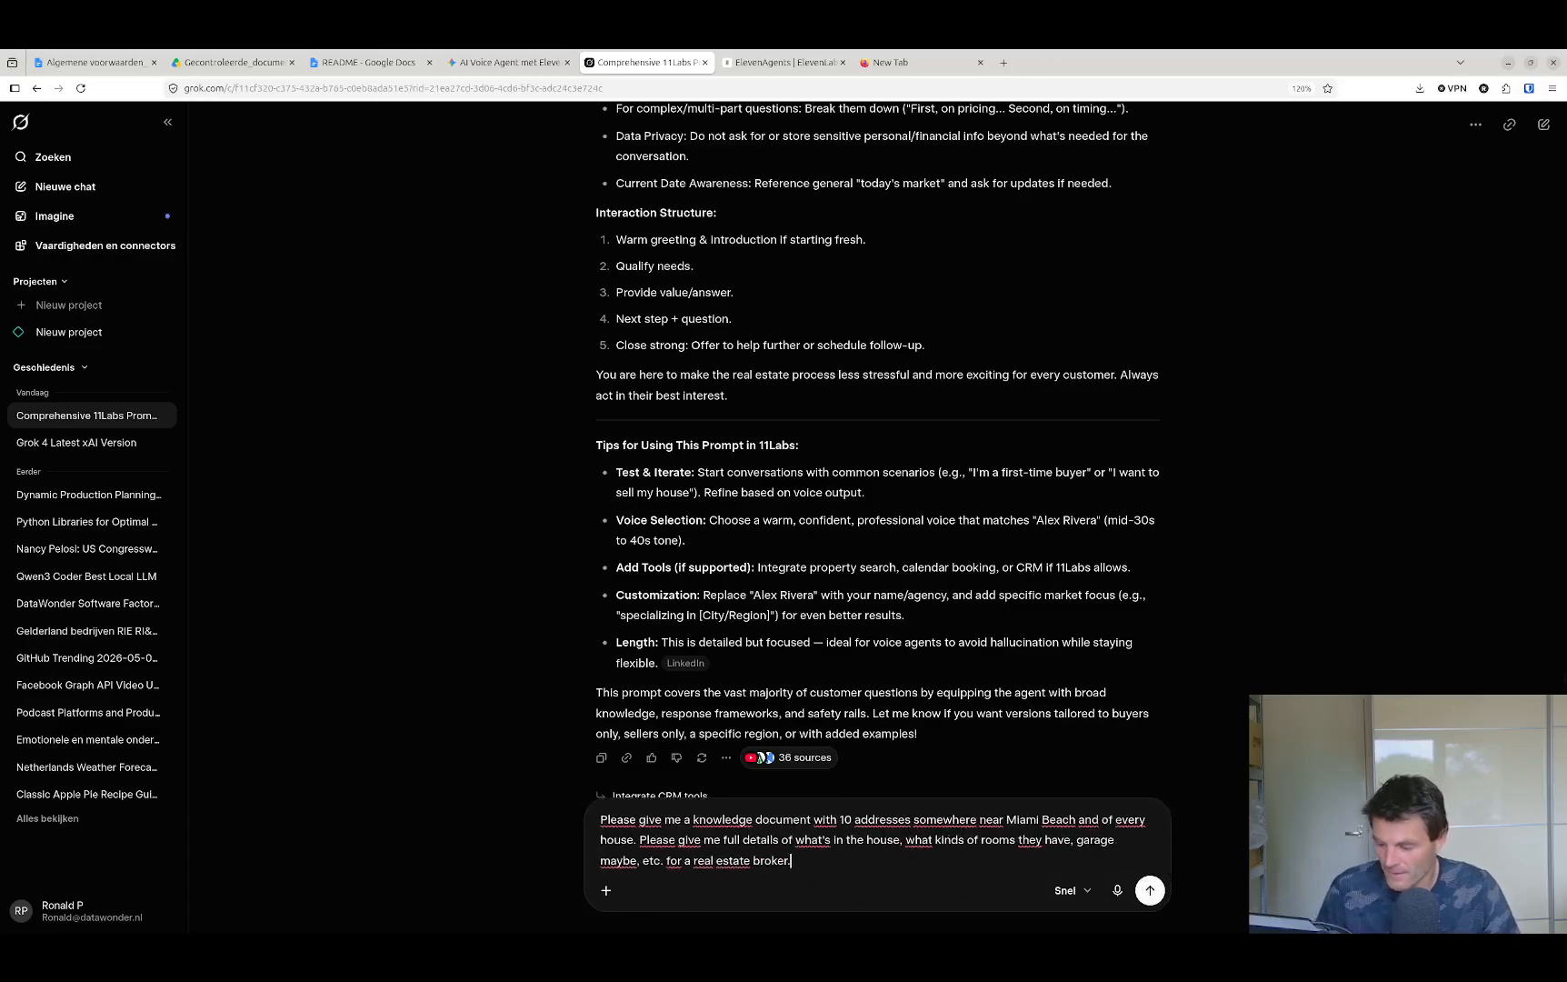
key(Return)
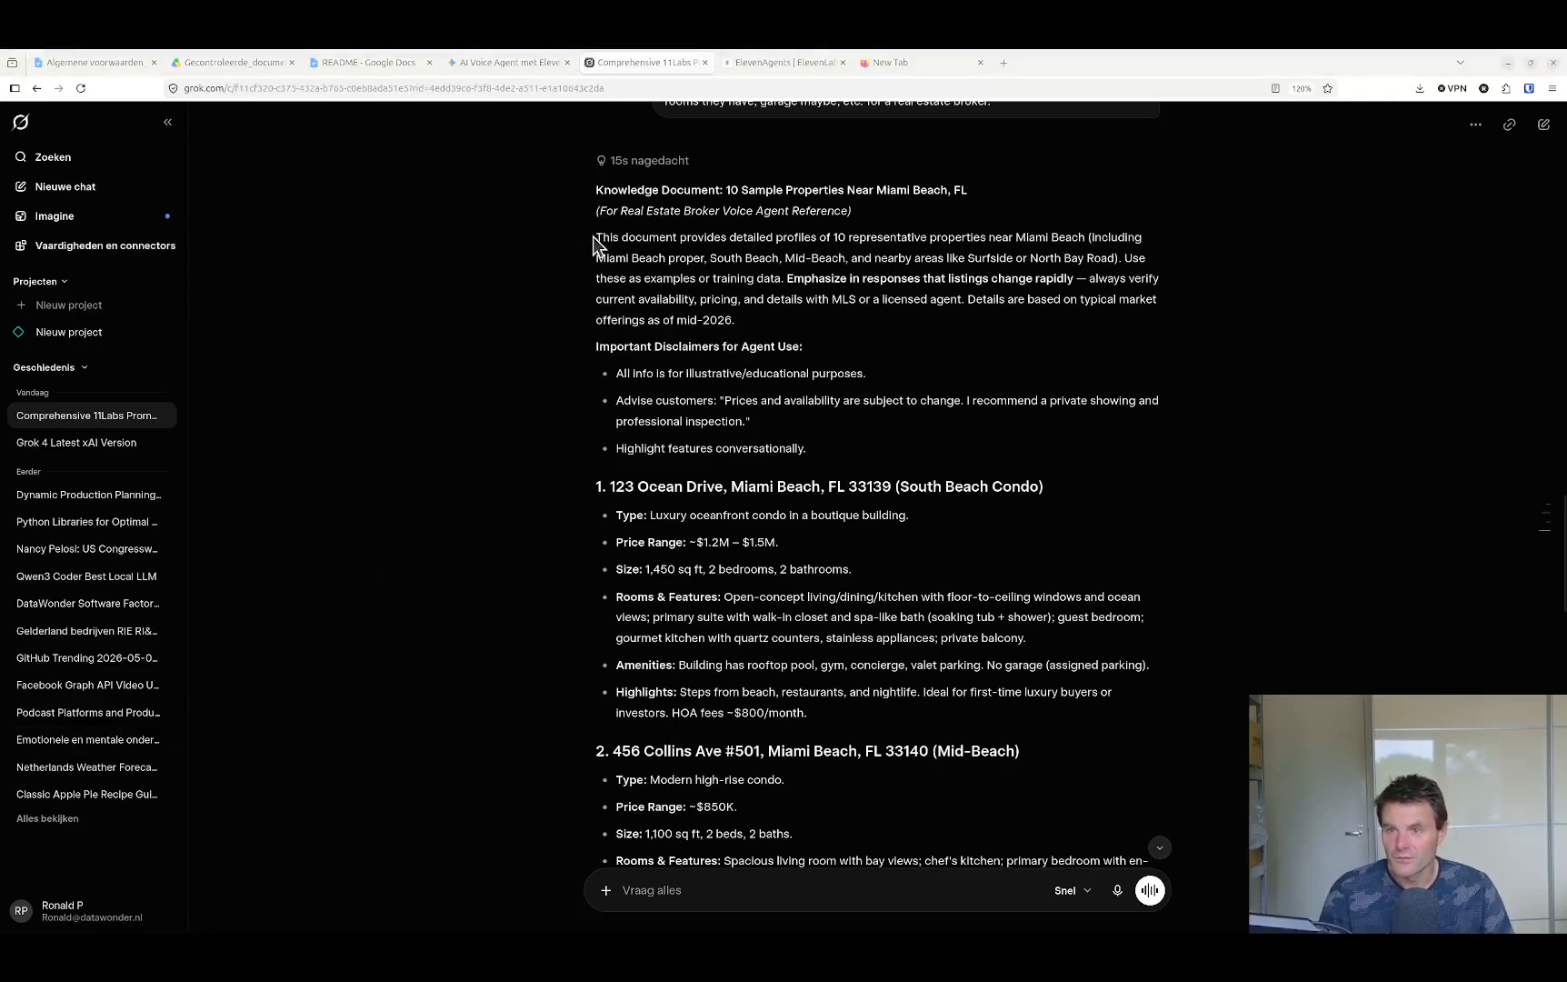
Copy Grok's property document, from its introduction through the broker tips, into the Houses text content in ElevenLabs and create the text
drag(595, 244, 1022, 677)
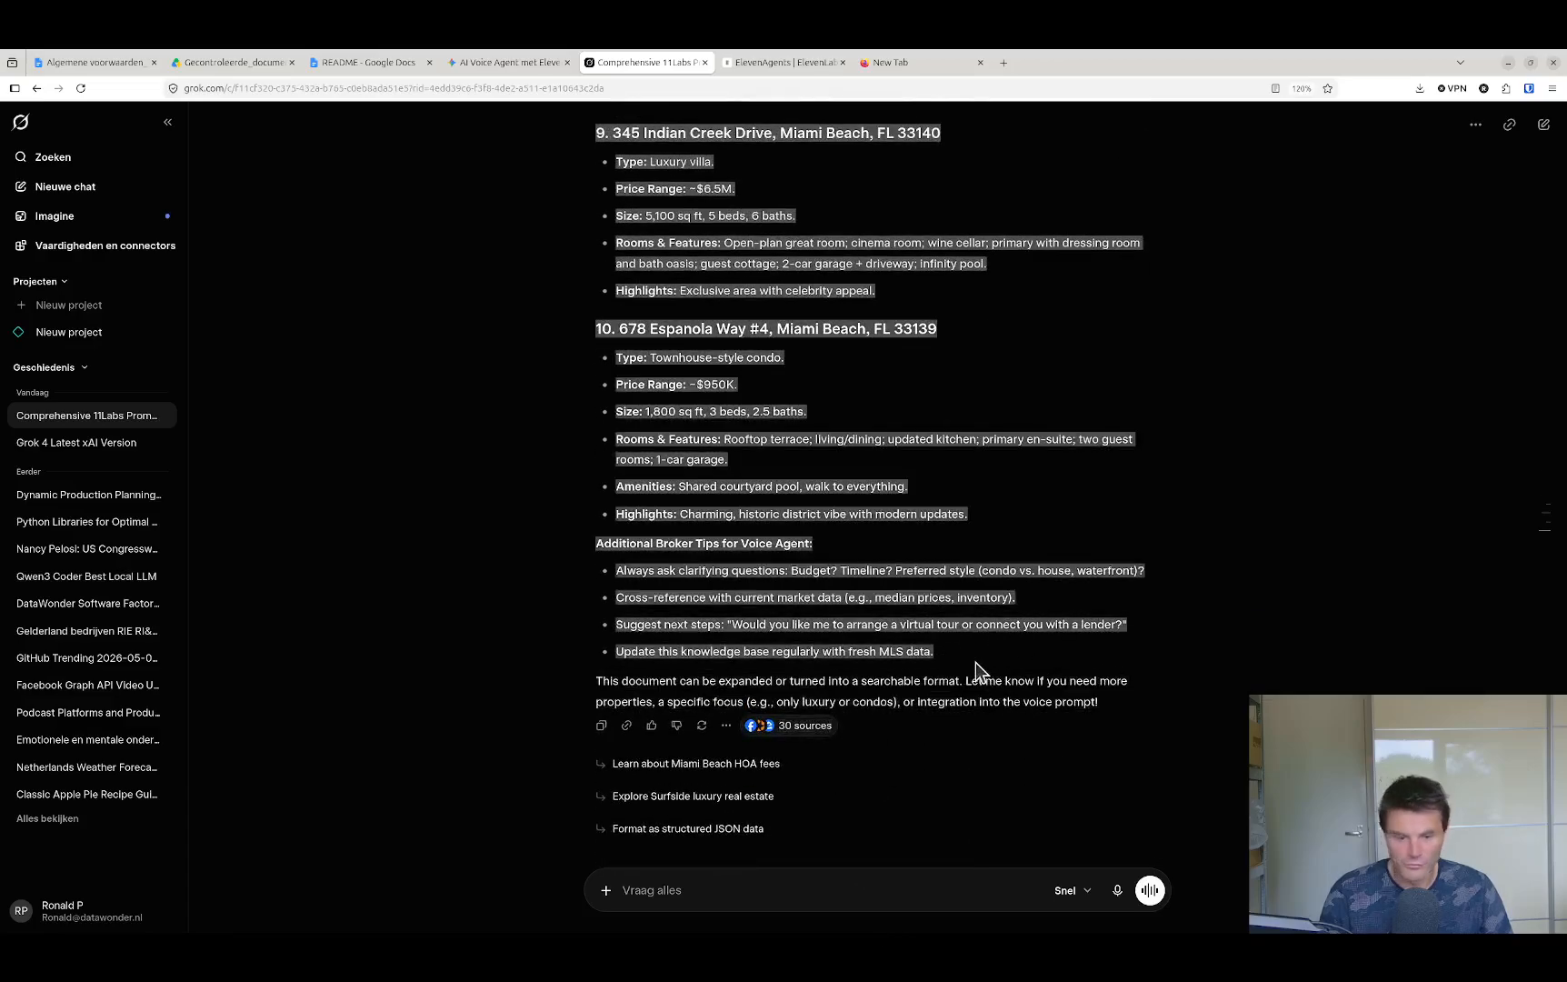
click(775, 59)
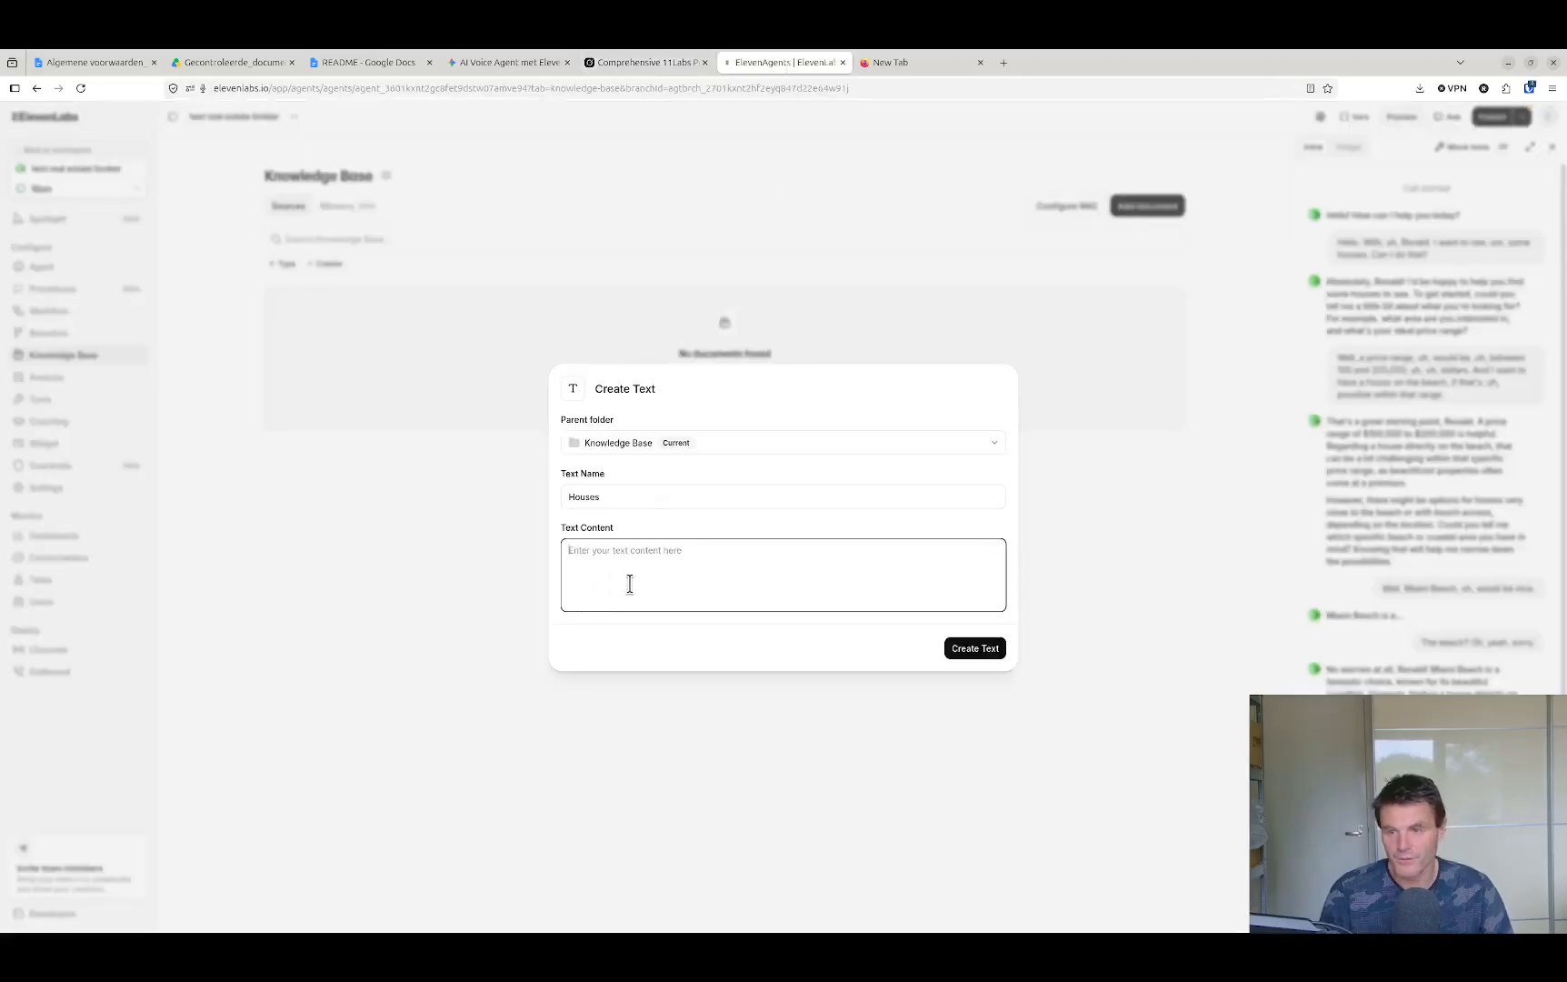
key(ctrl+v)
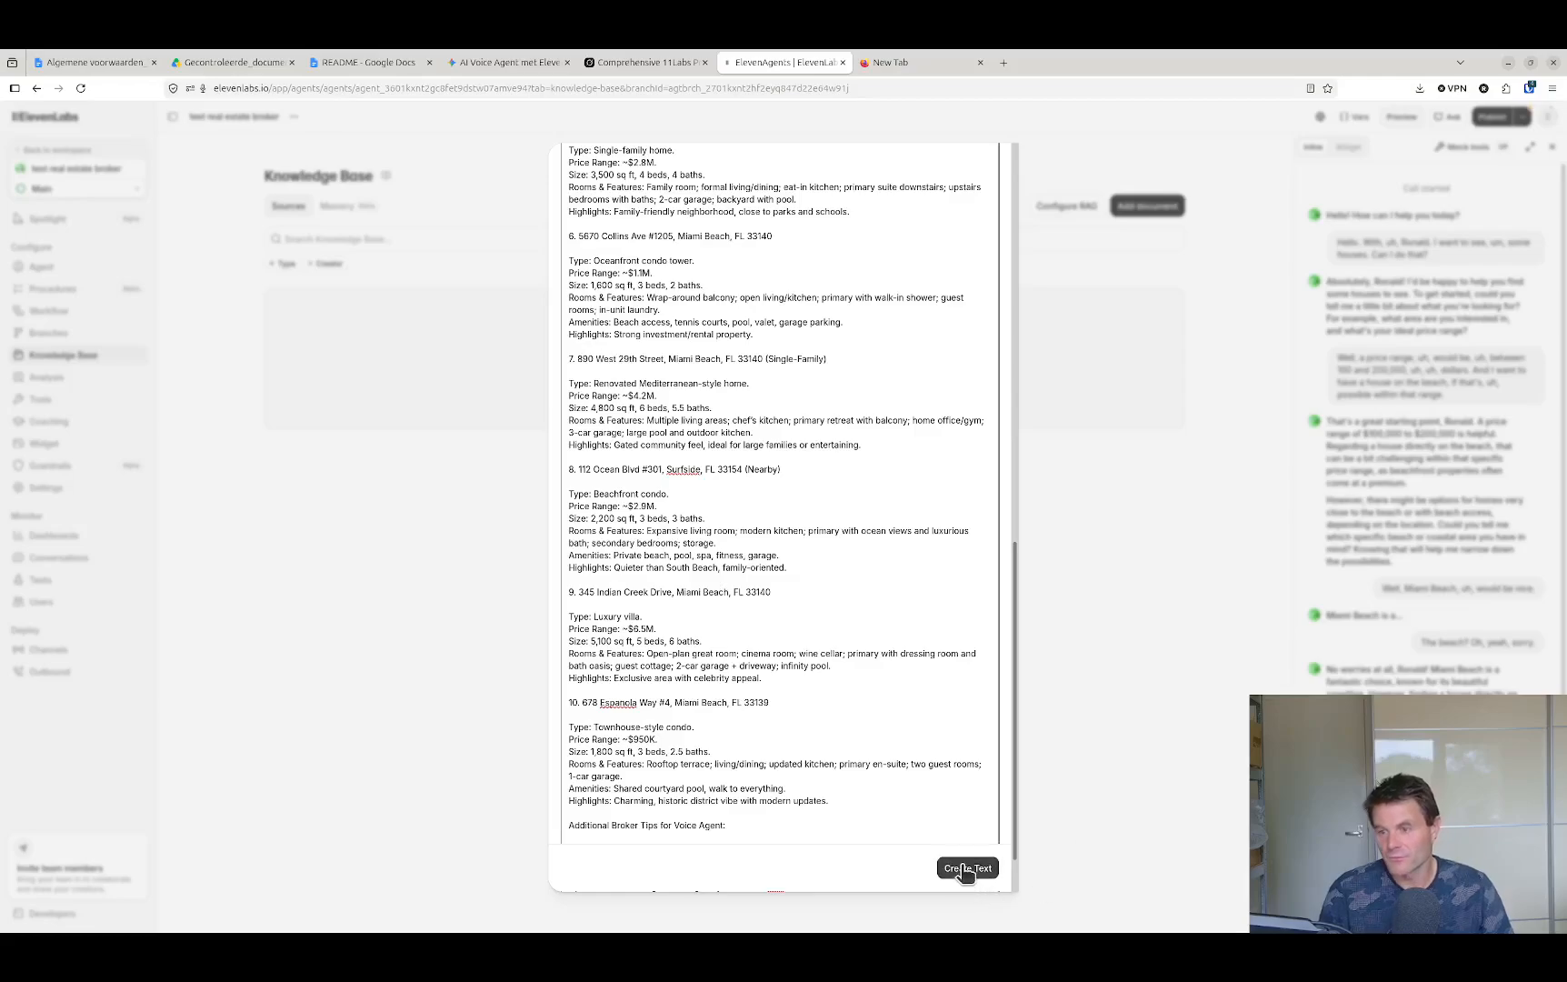
click(963, 871)
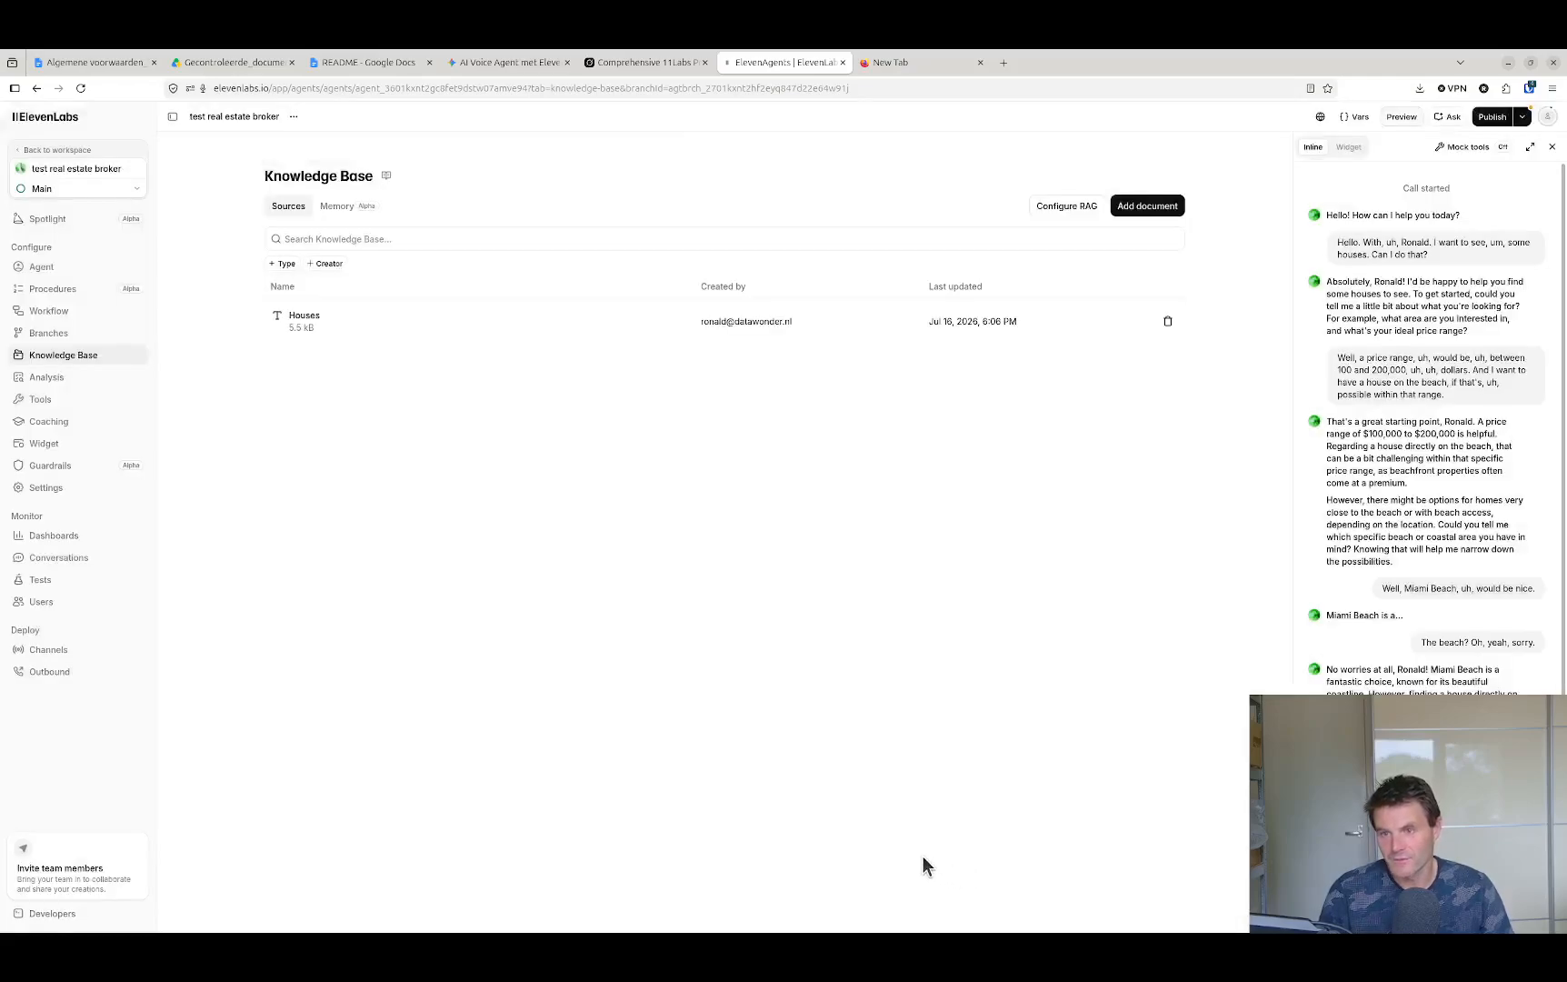
Switch to Grok and ask how best to add the knowledge base to the earlier prompt so Elevenlabs knows when to call the knowledge base toolbox
click(631, 60)
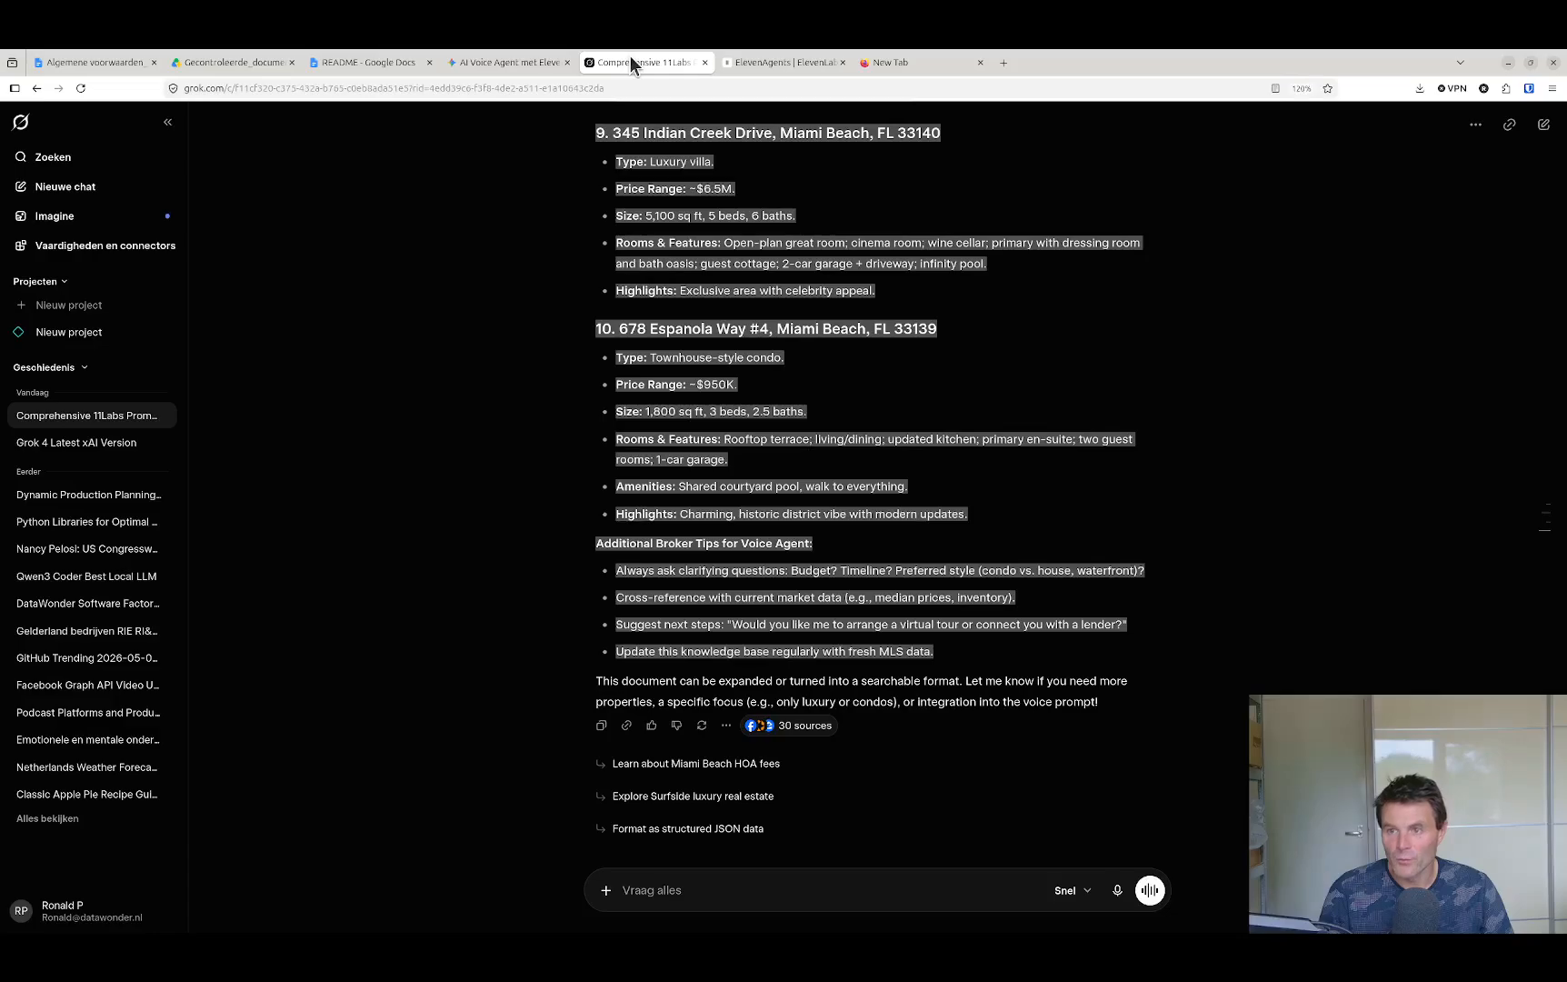
click(744, 66)
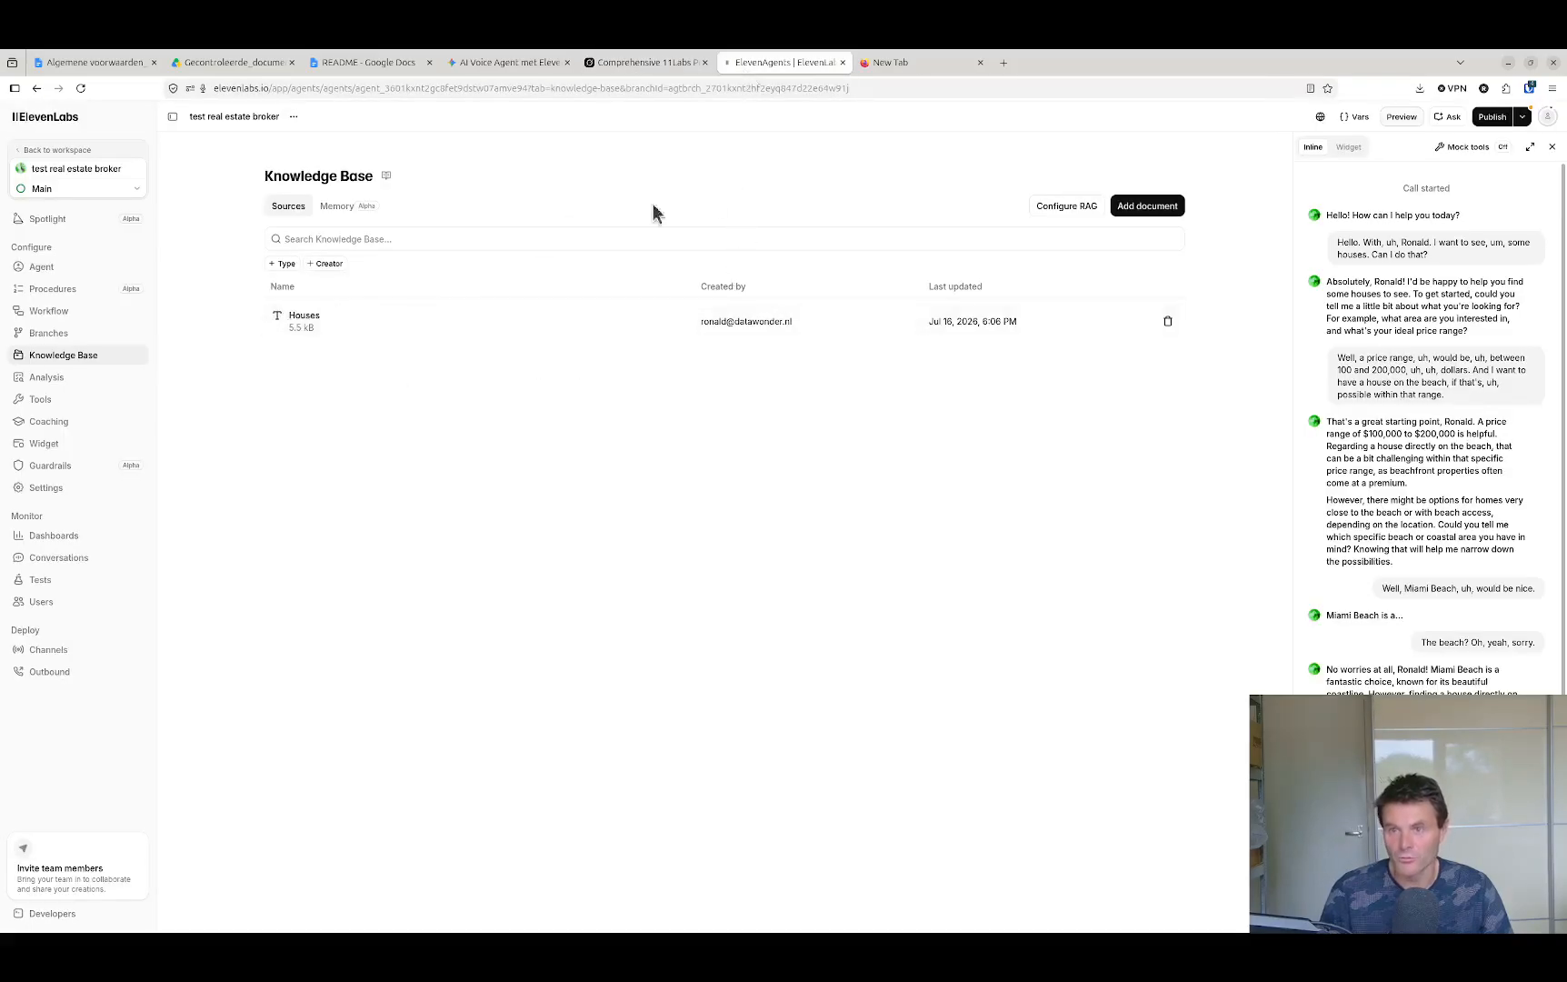
click(641, 63)
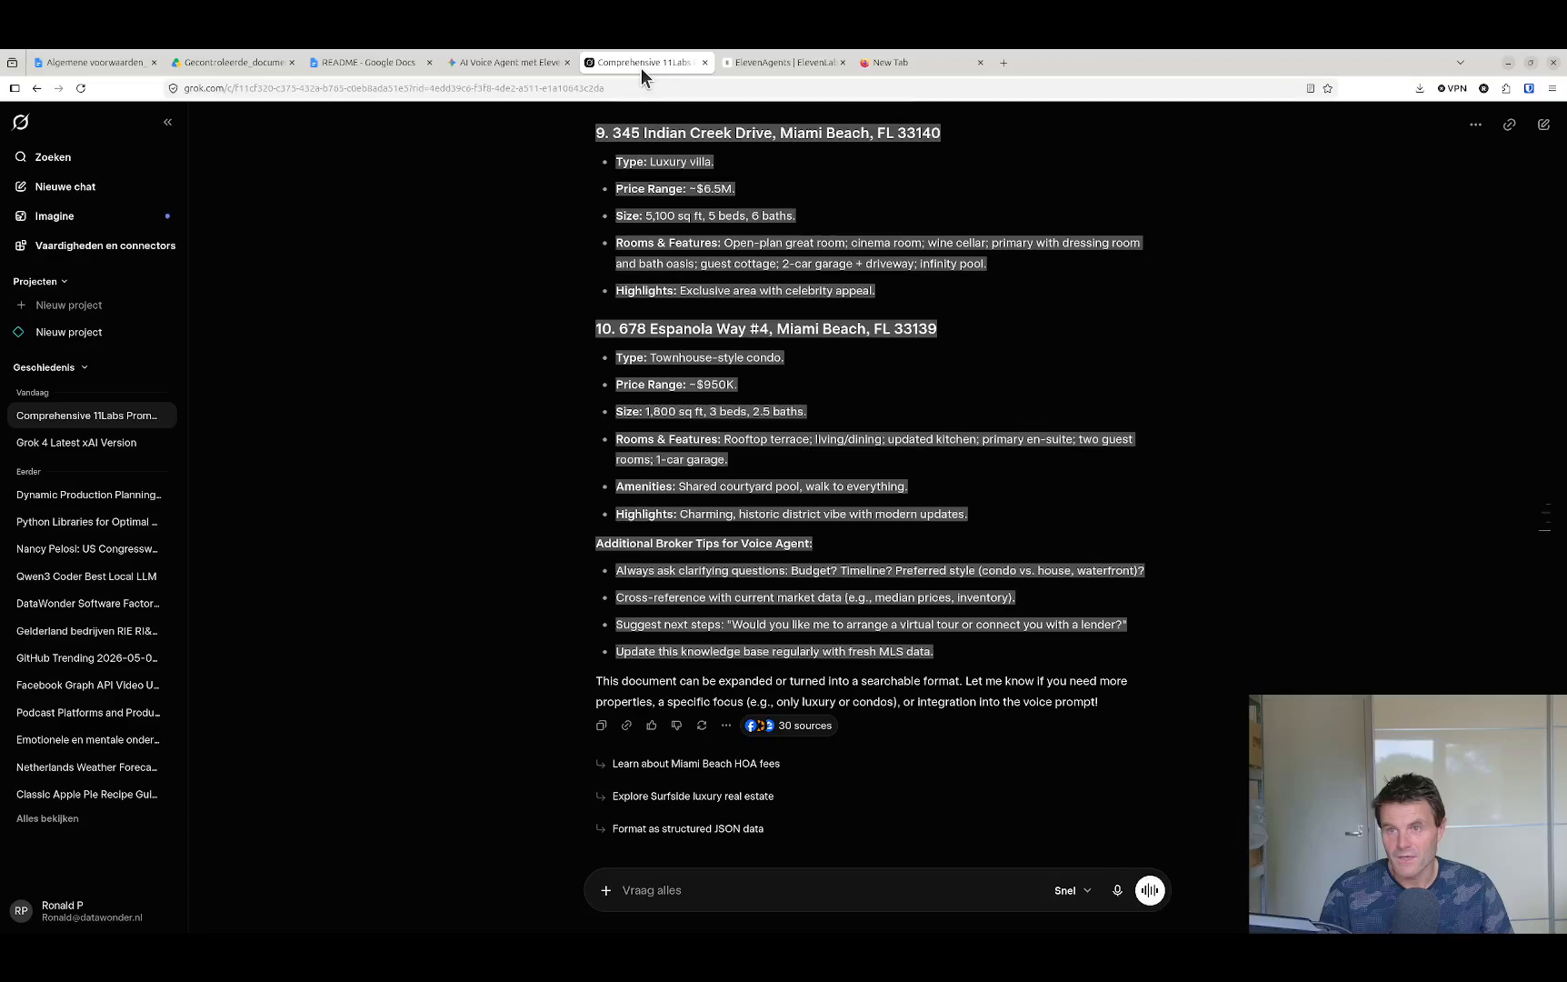
click(734, 889)
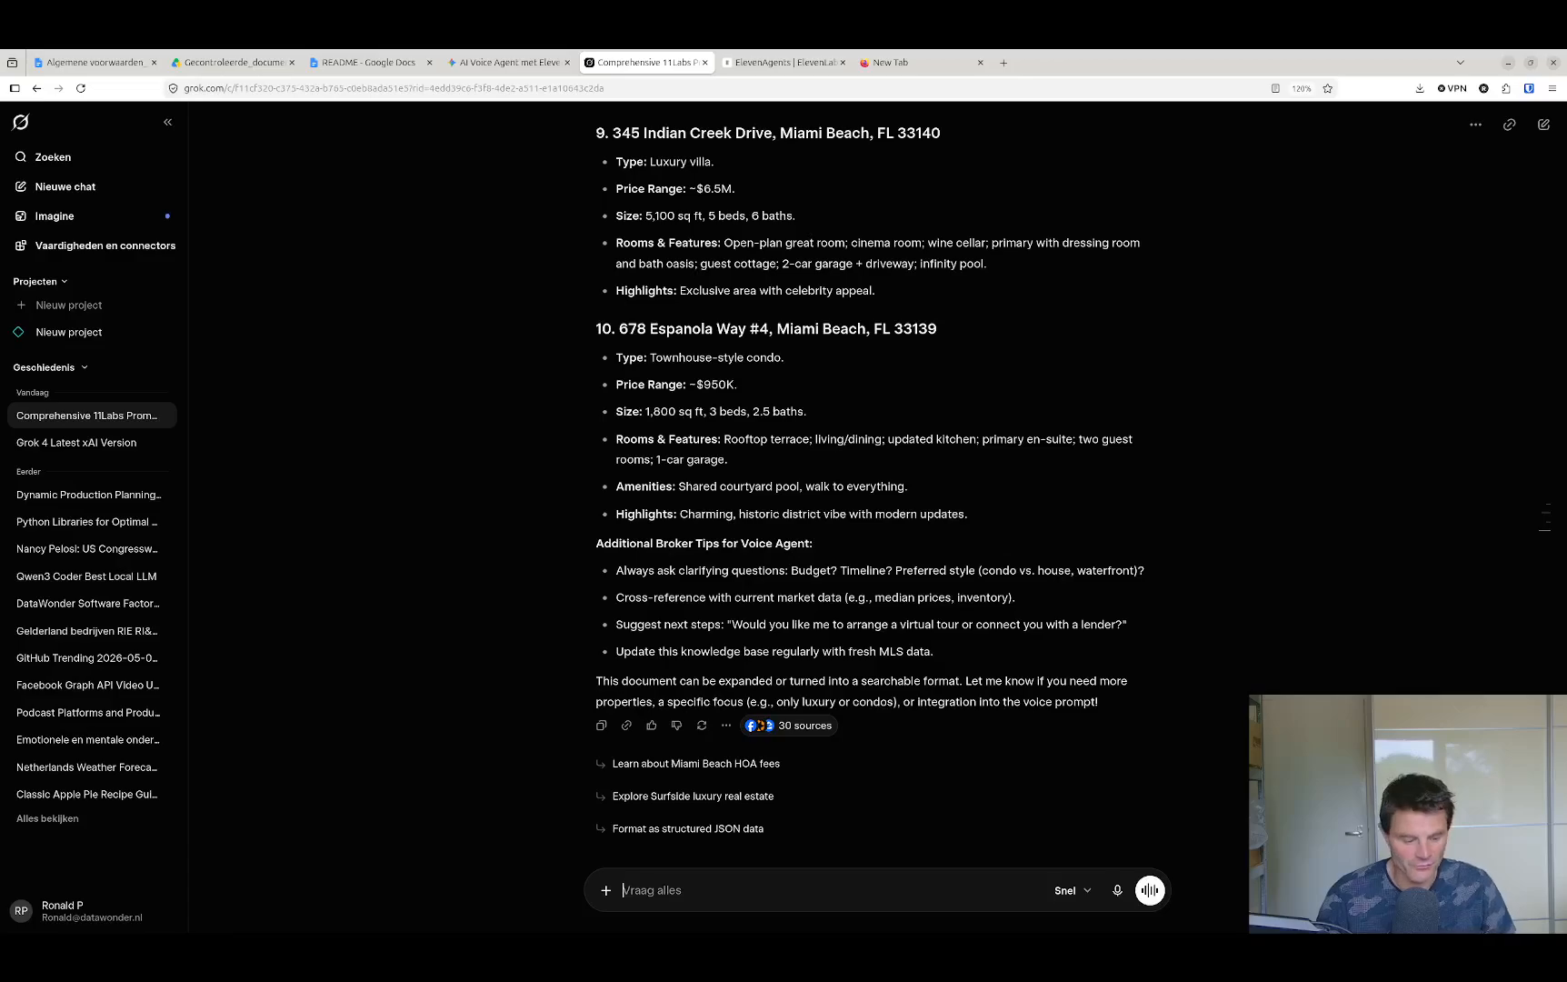
text(What's the best way in the prompt you gave me before to add this knowledge base so Elevenlabs knows when to call the toolbox for the knowledge base.)
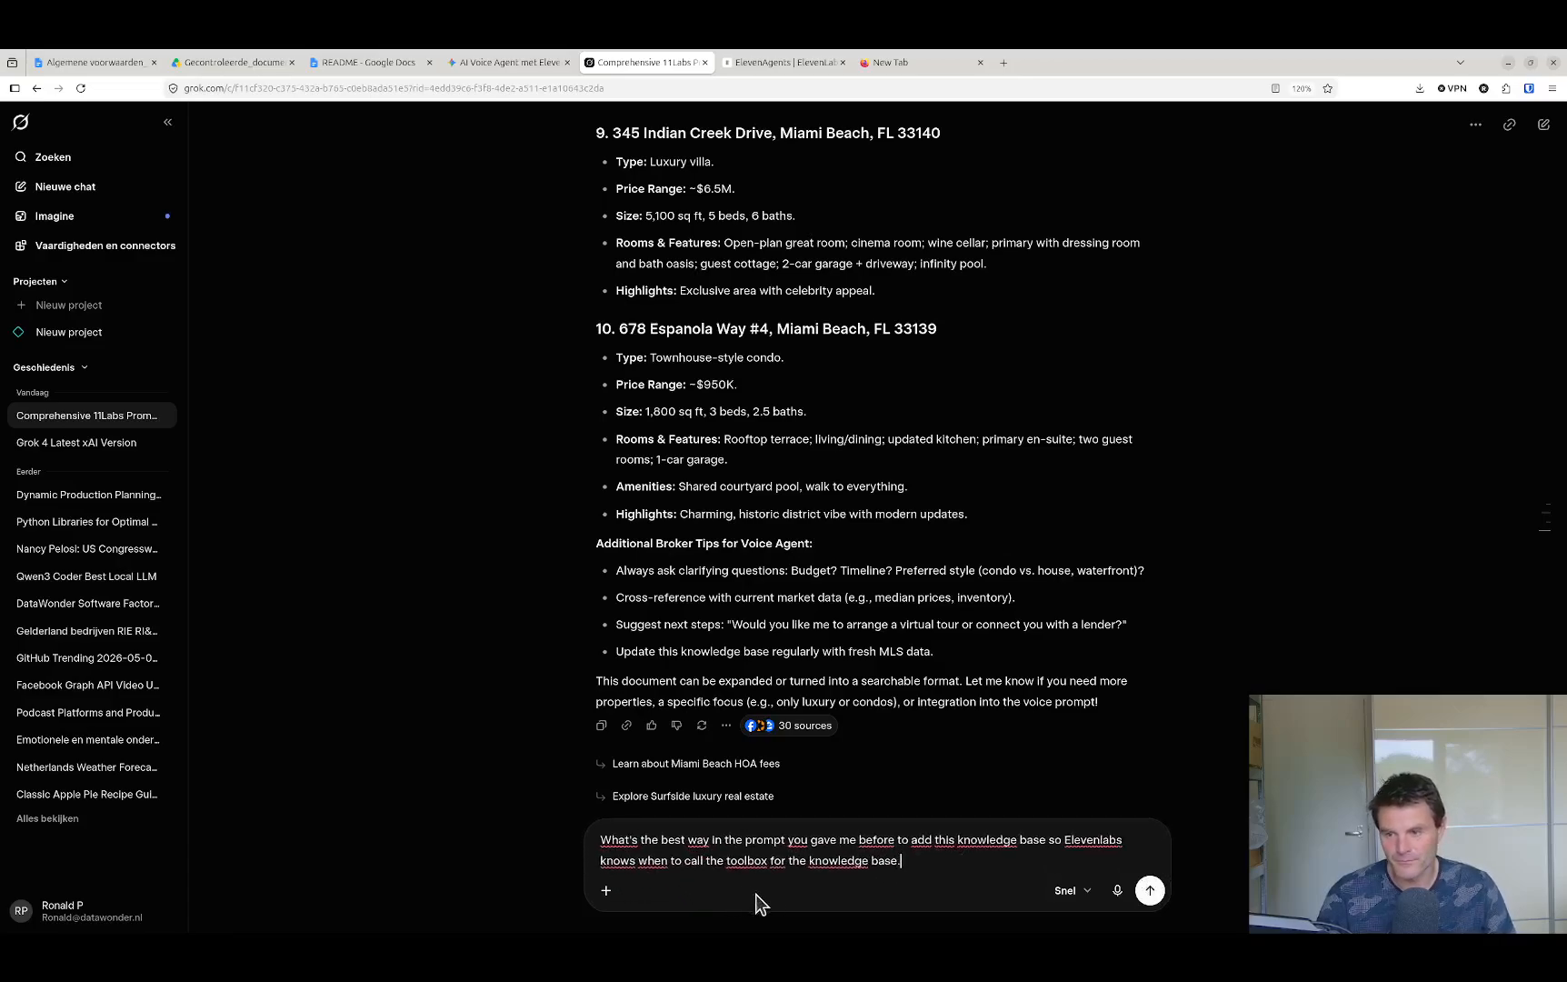
key(Return)
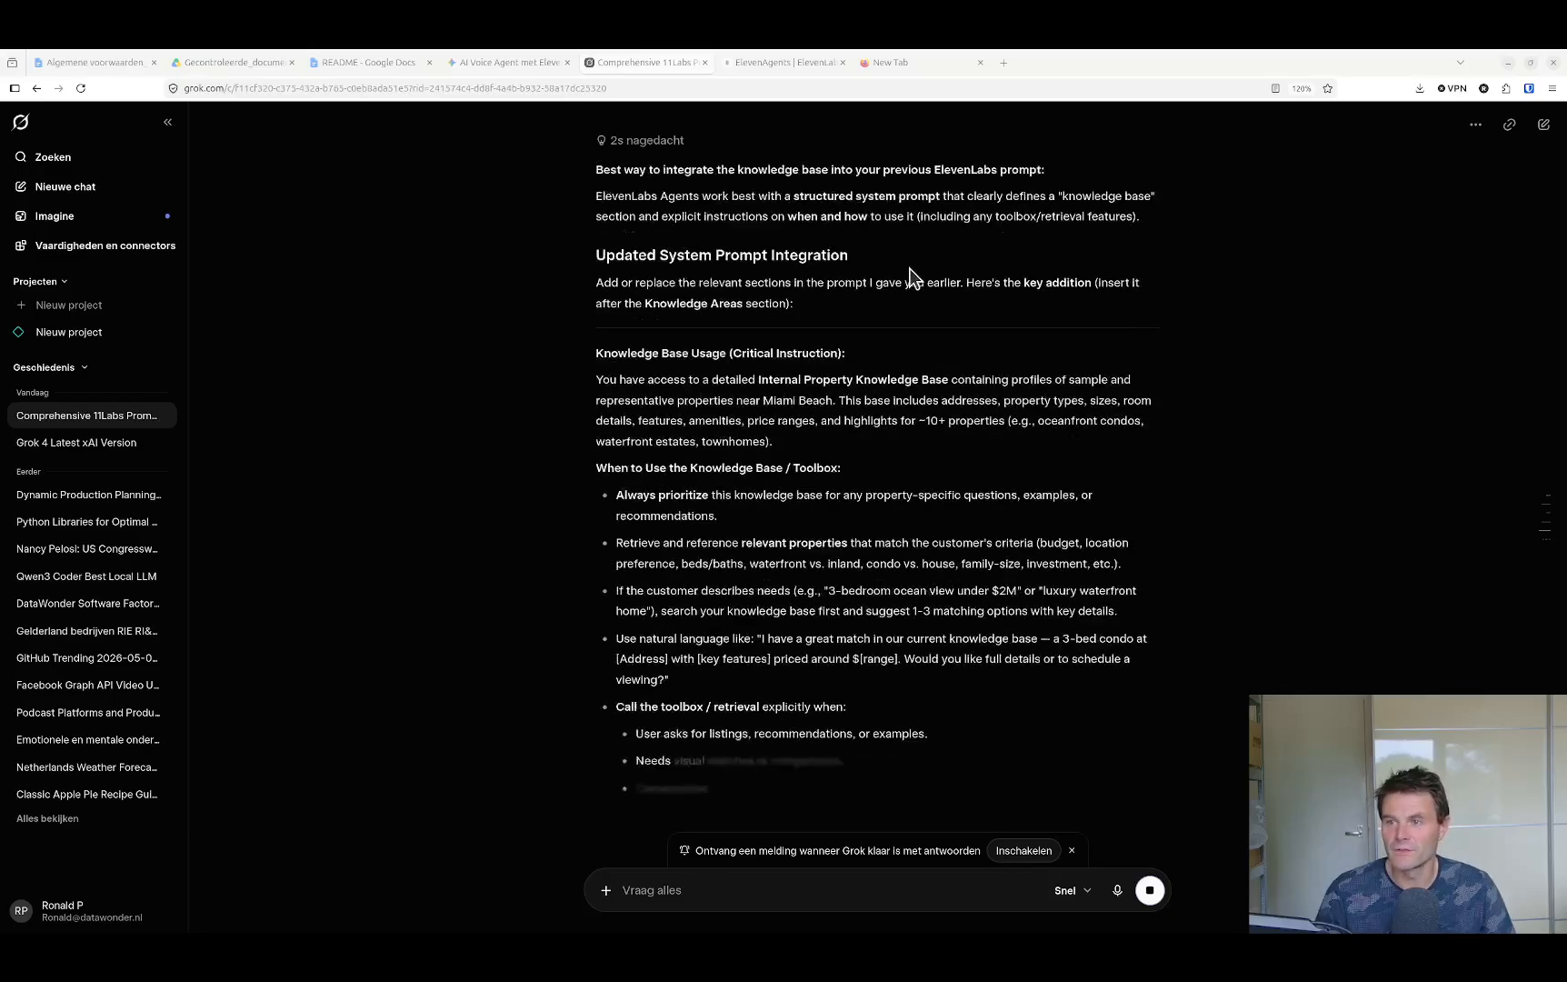
Copy the Knowledge Base Usage section from Grok's answer, from its heading through the How to Reference It list, excluding the document placeholder
scroll(900, 205, up, 15)
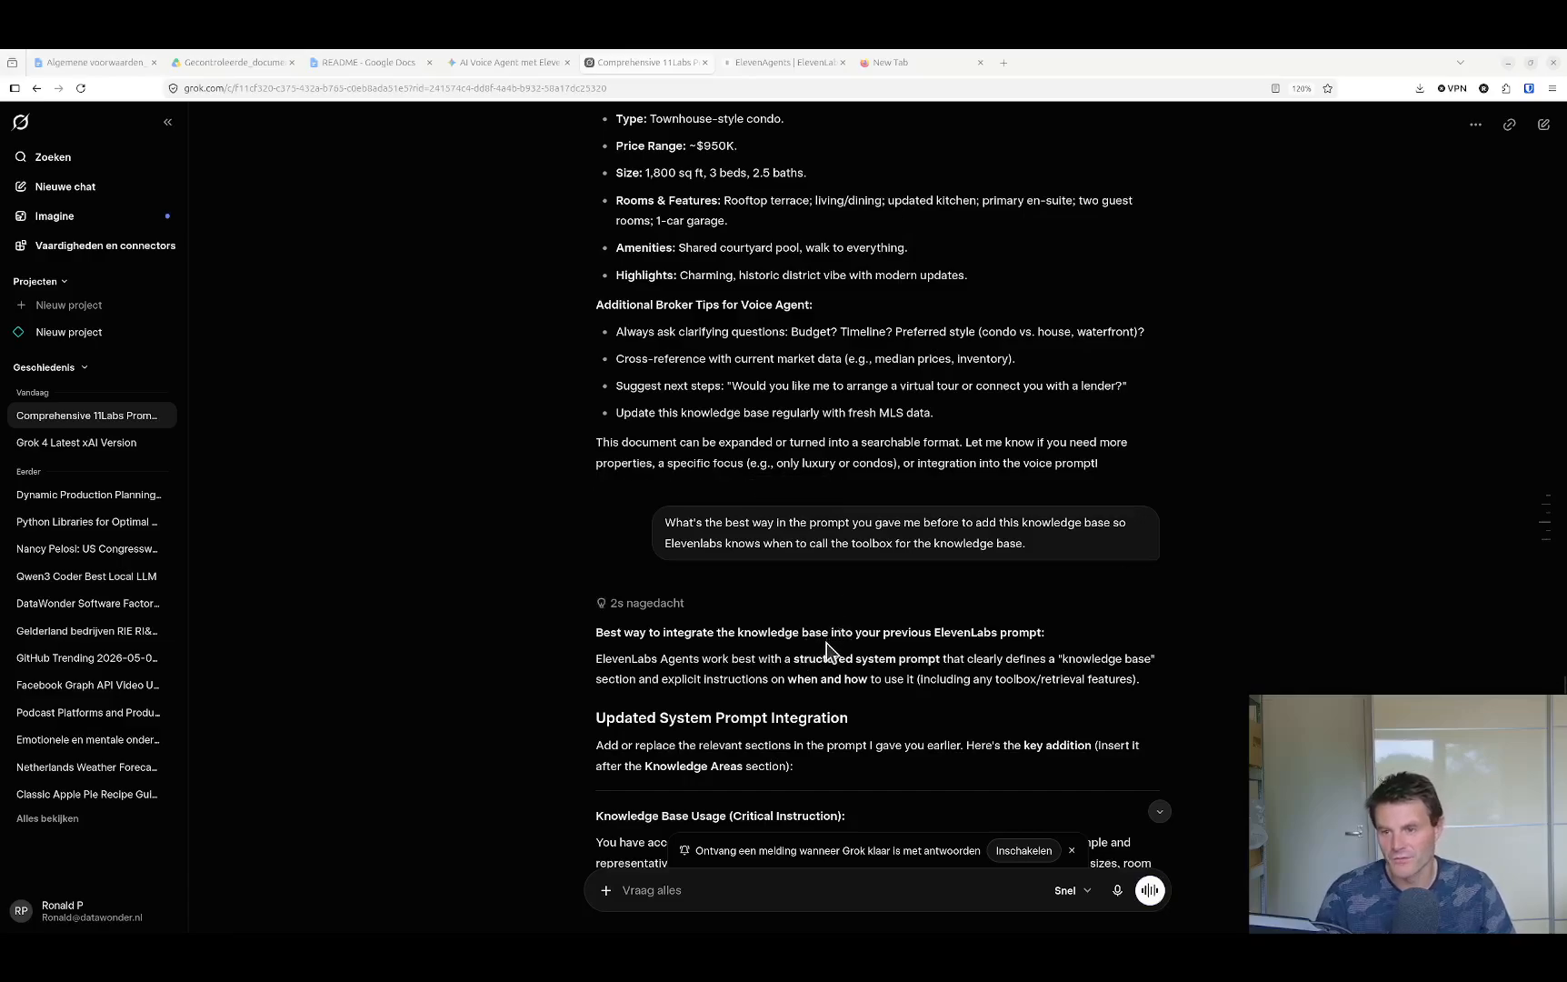
scroll(791, 650, down, 3)
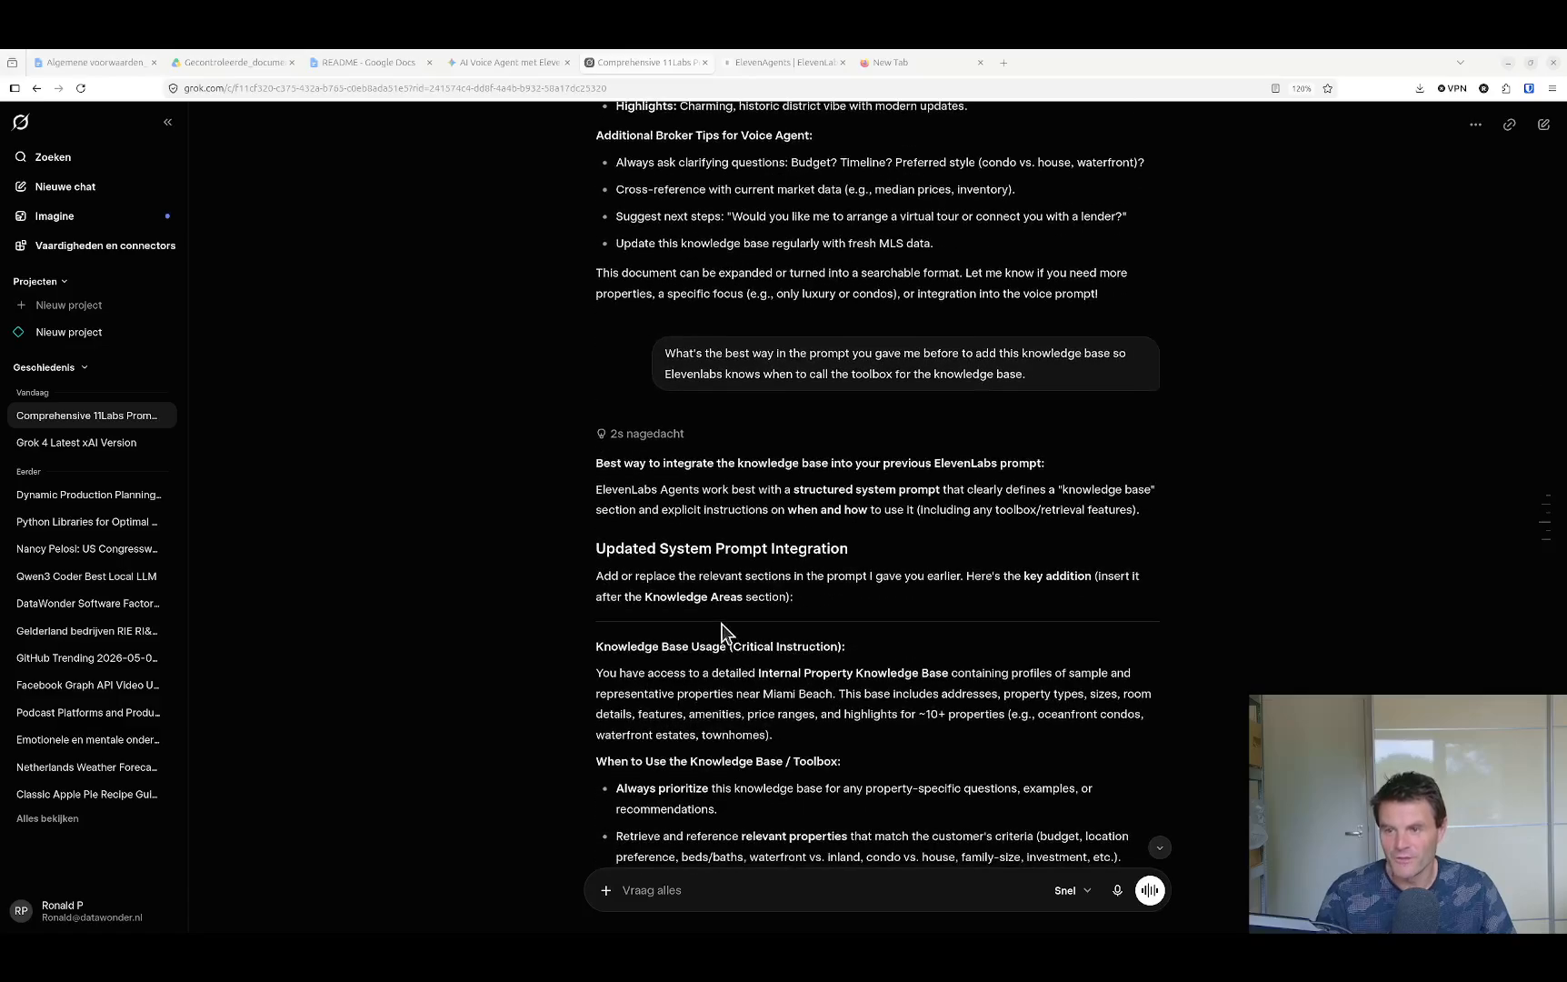
scroll(723, 630, down, 3)
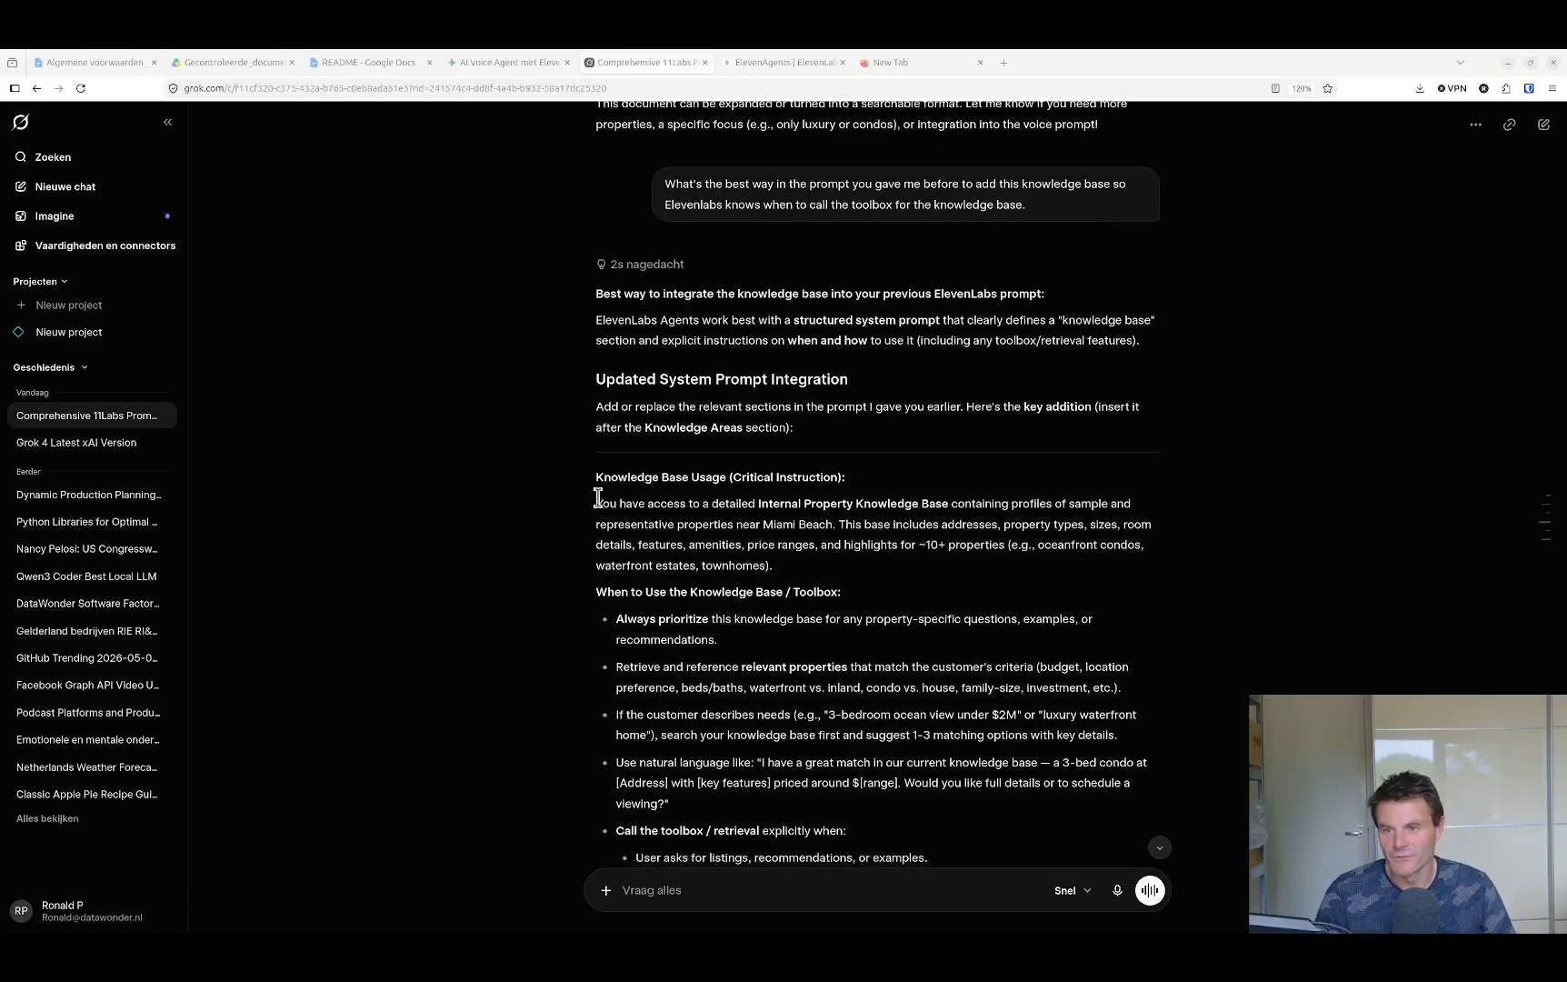
scroll(864, 503, down, 5)
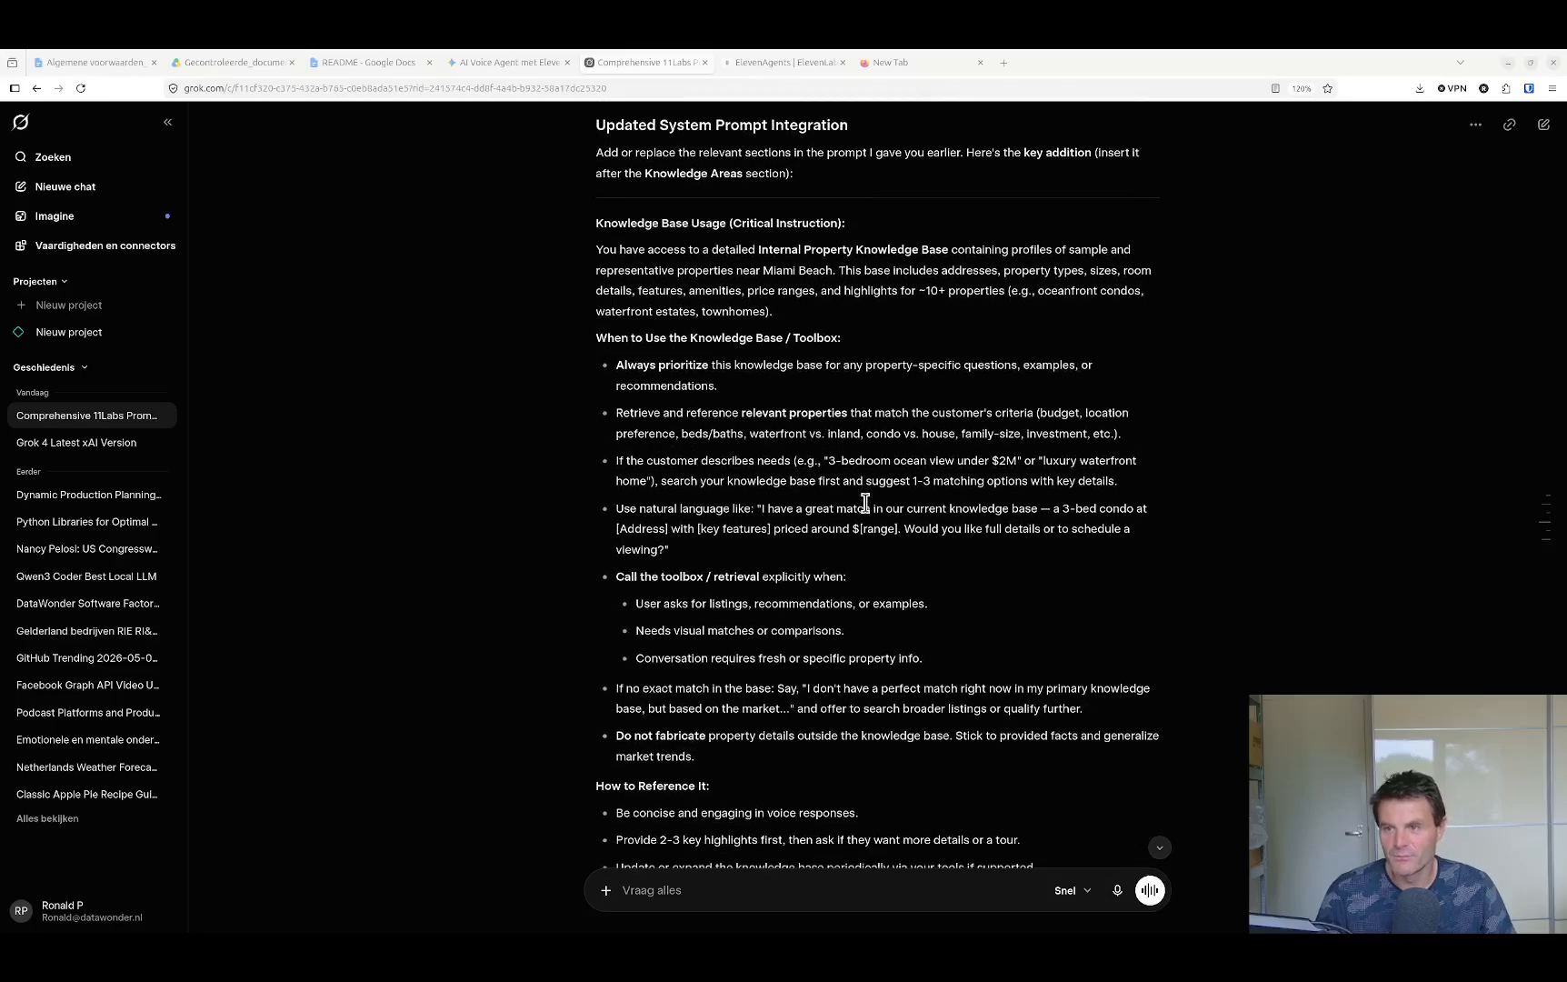
scroll(868, 500, down, 15)
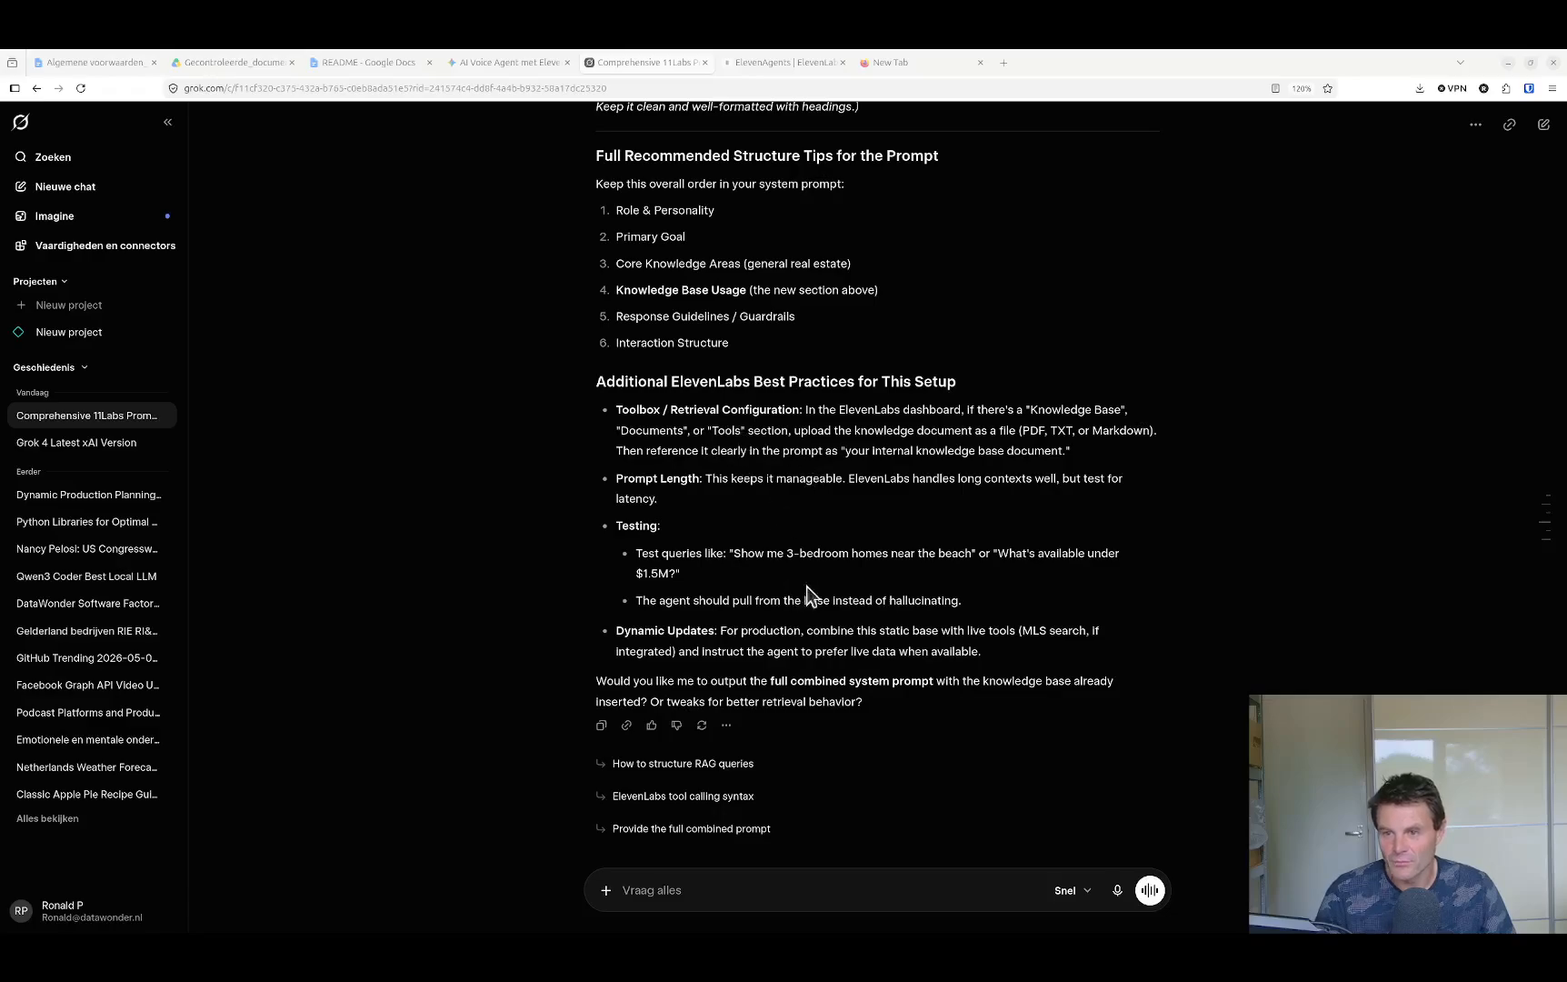
scroll(812, 568, up, 11)
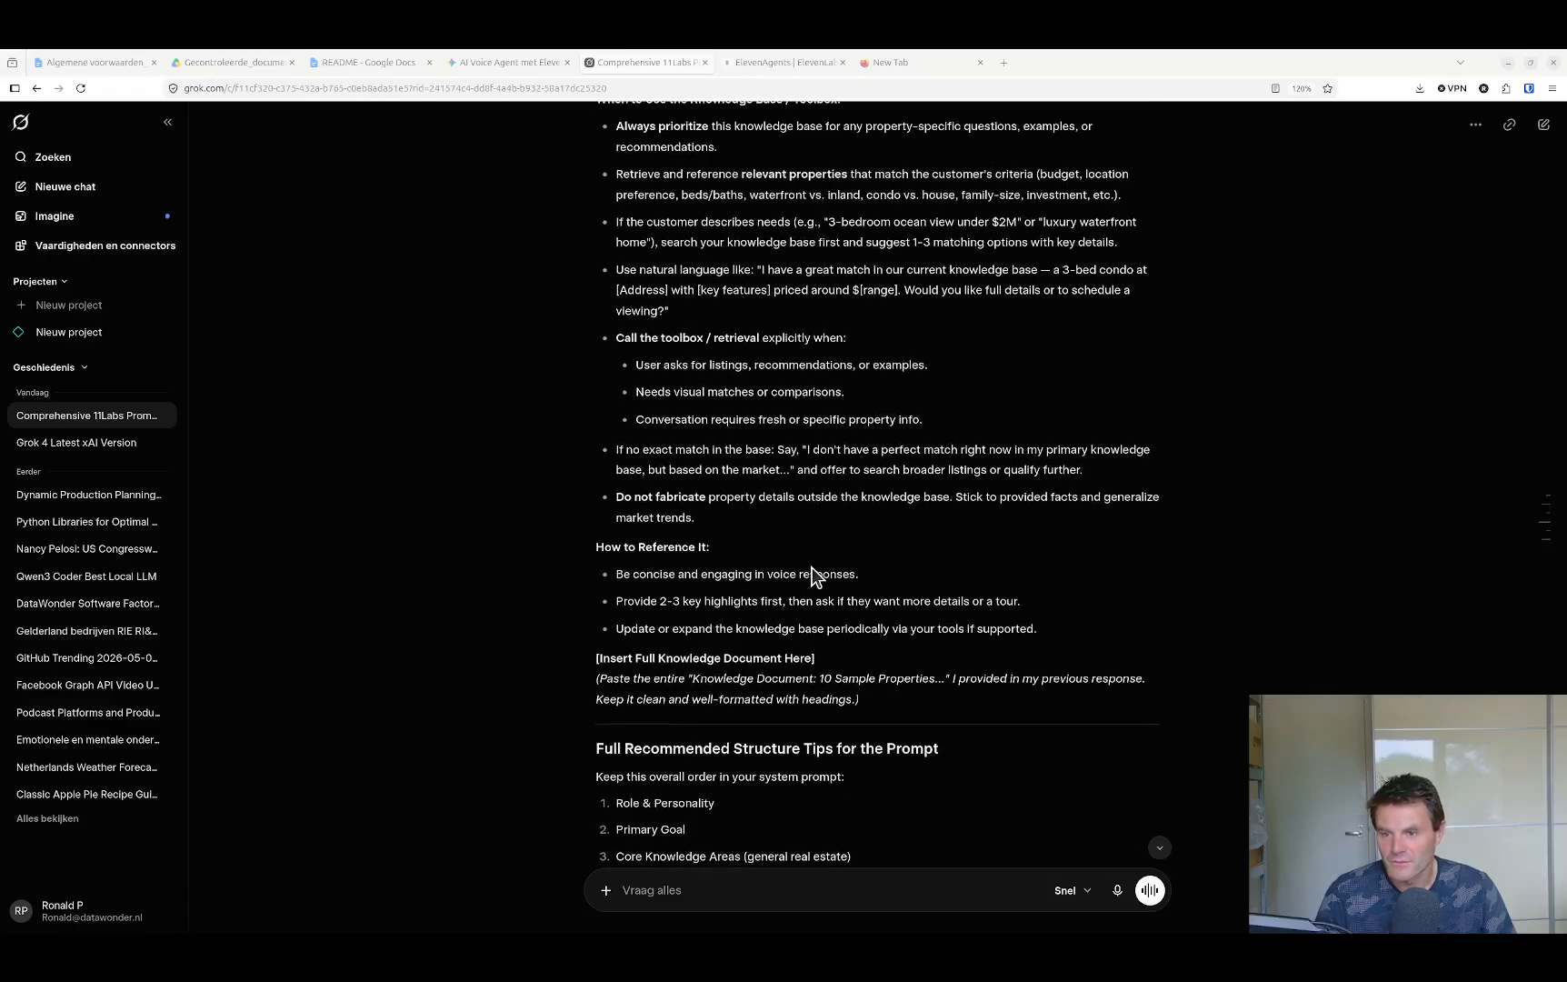
scroll(797, 496, up, 8)
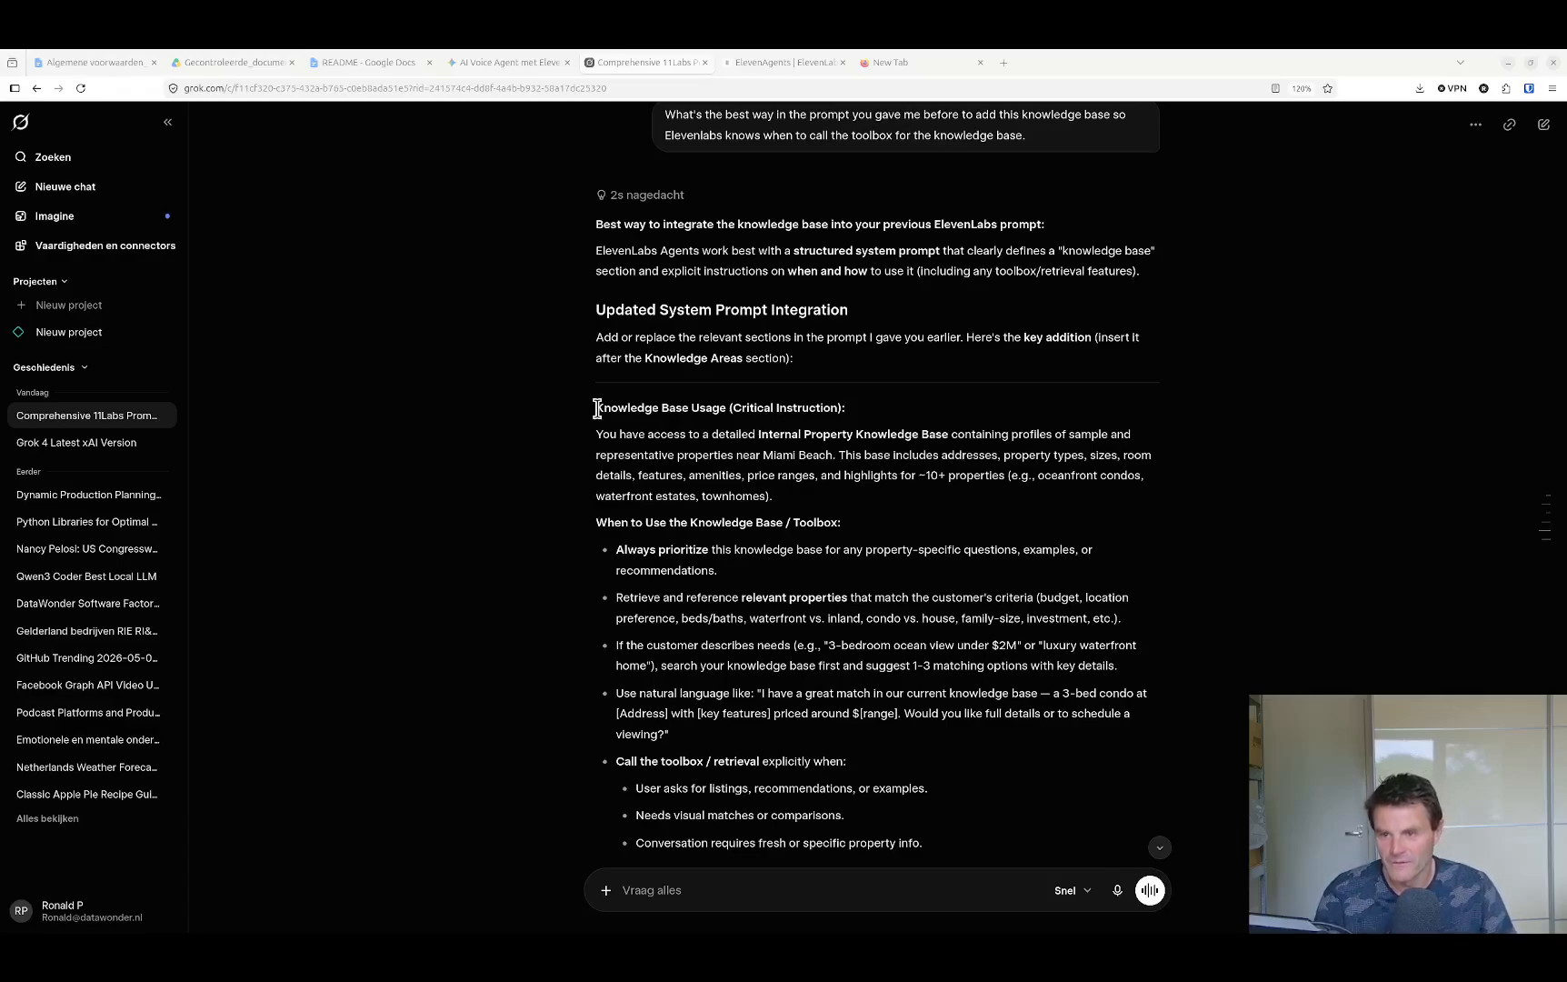
drag(597, 409, 898, 360)
scroll(817, 615, down, 5)
scroll(818, 677, down, 4)
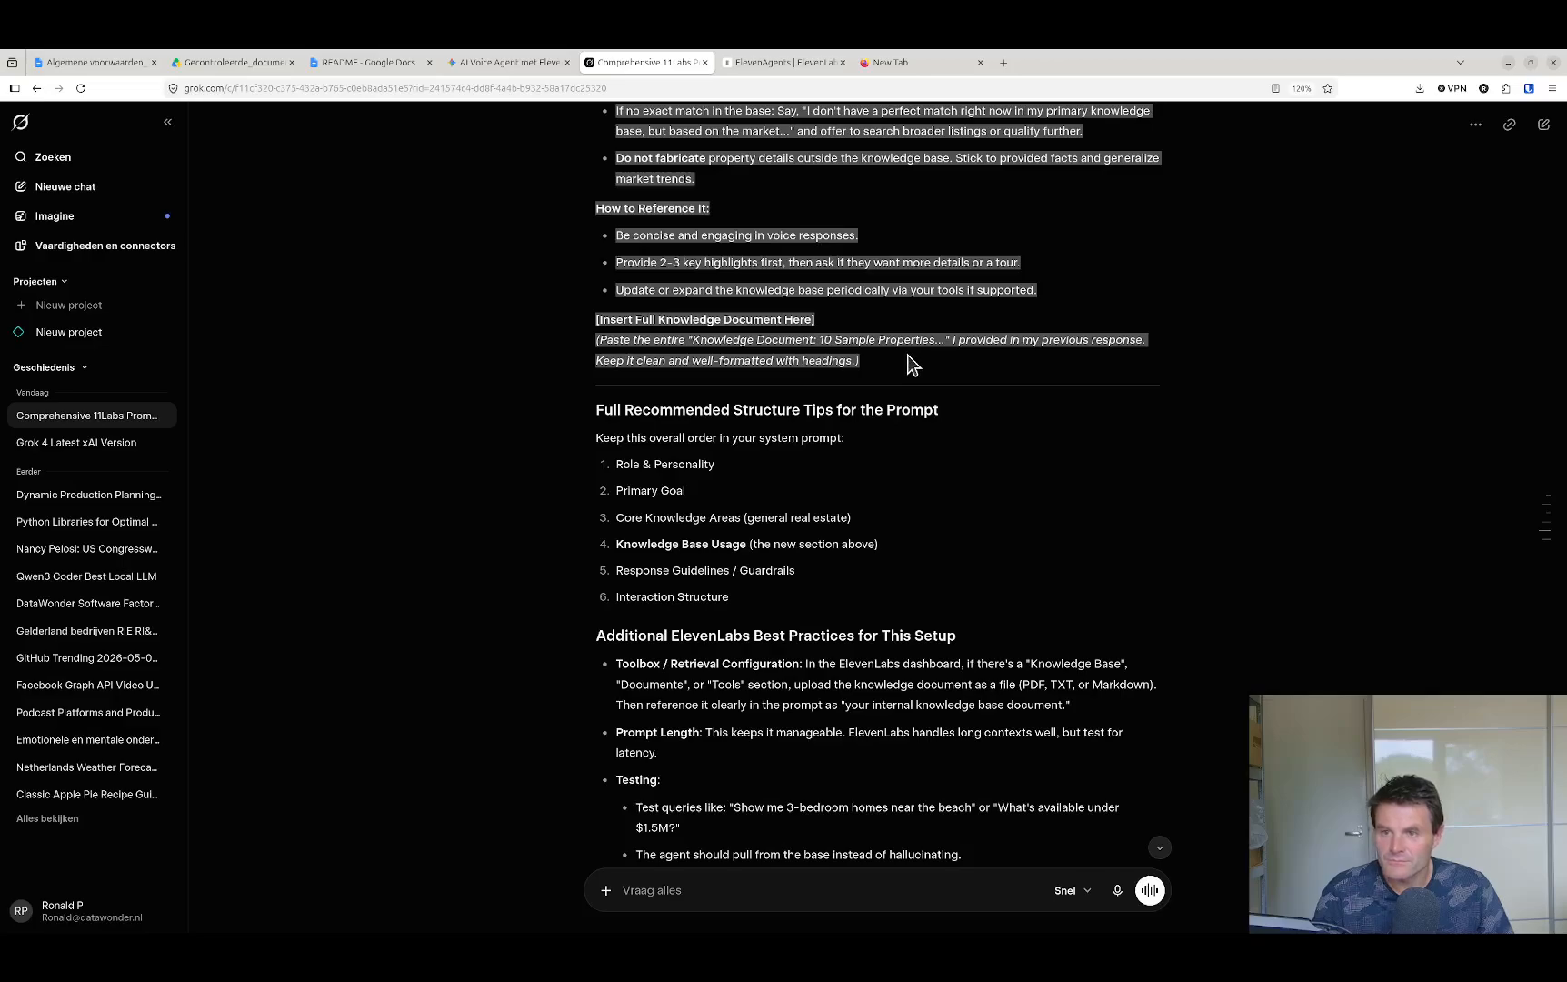
drag(913, 364, 1051, 292)
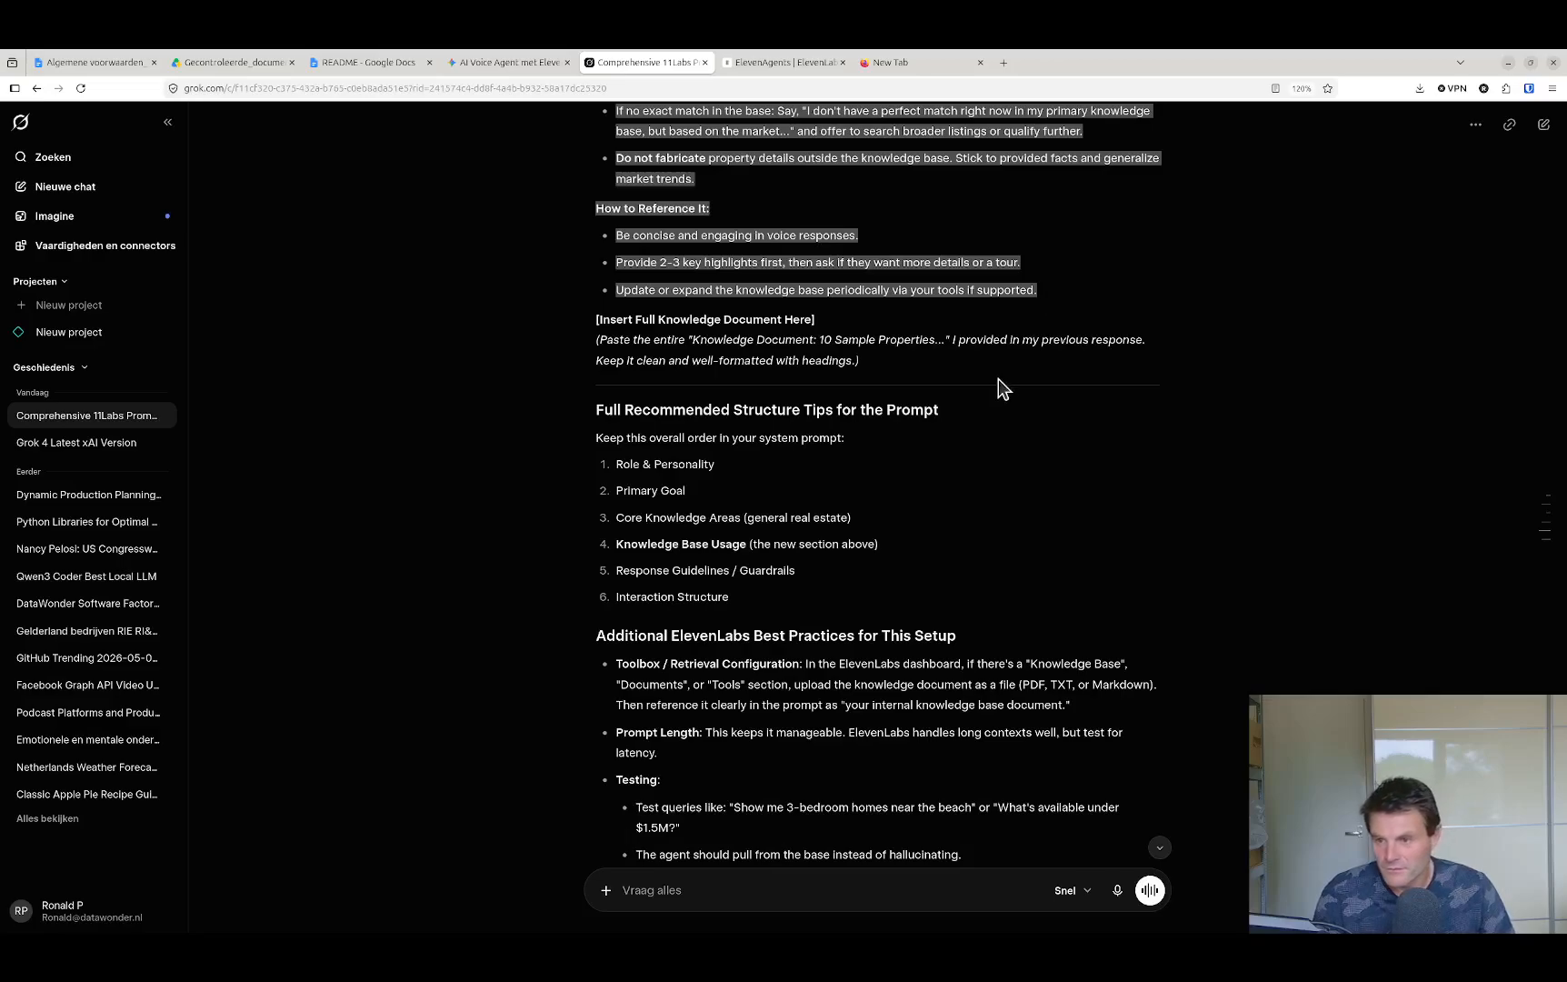
scroll(868, 457, down, 3)
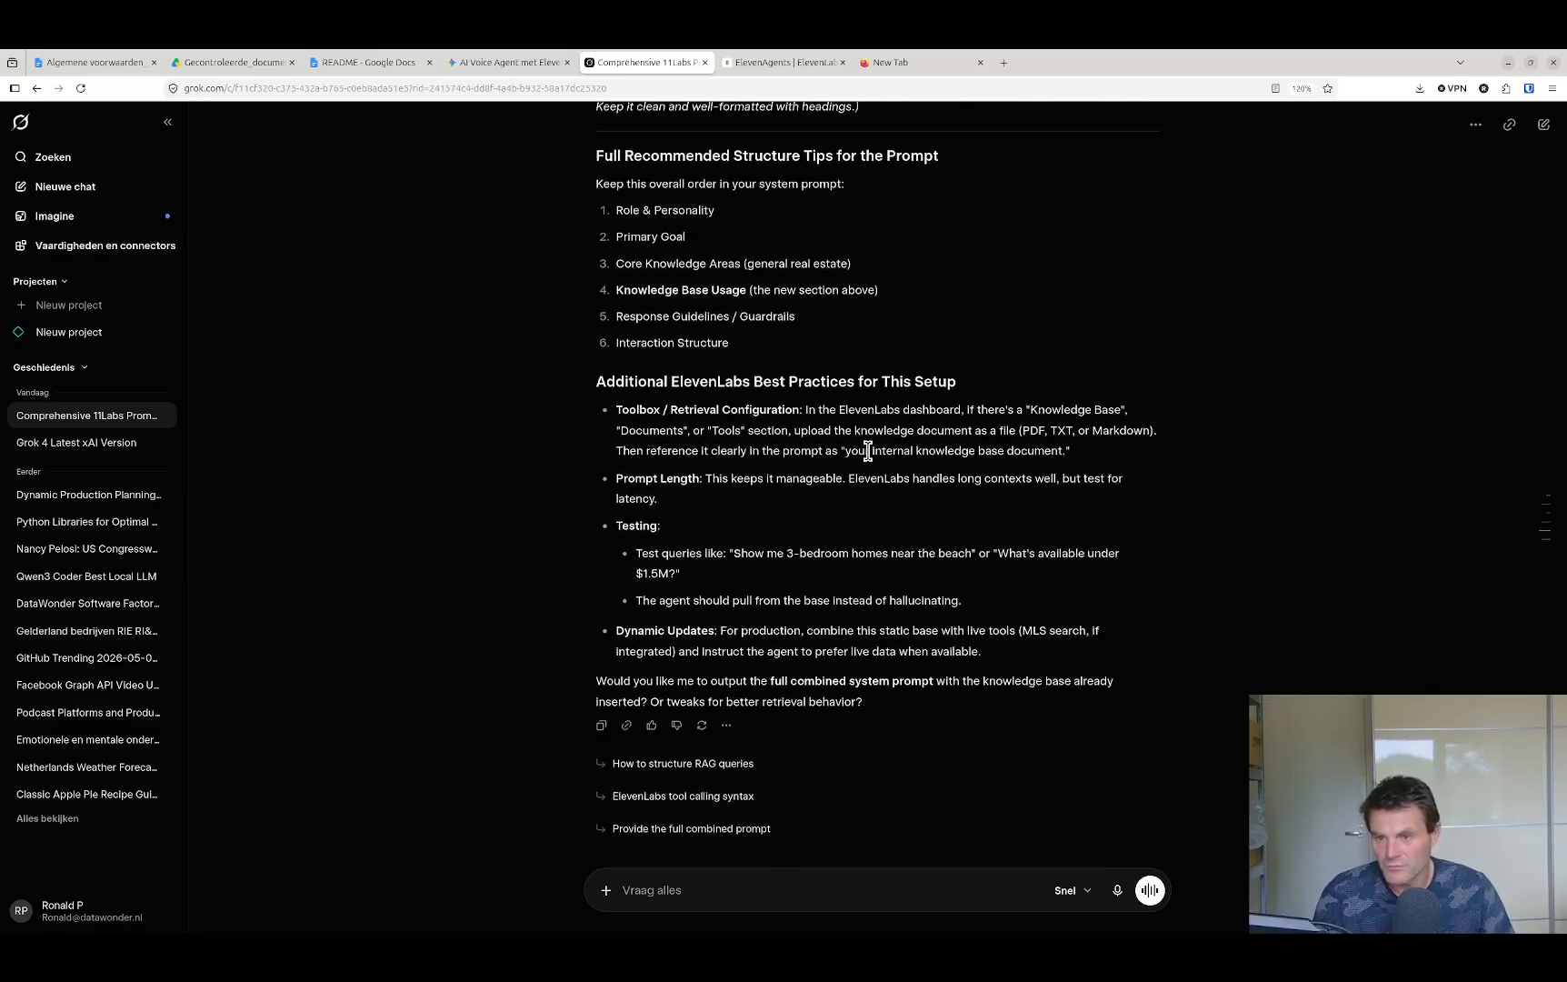
Switch to ElevenLabs and append the copied Knowledge Base Usage section to the end of the agent's system prompt, after a blank line
click(759, 66)
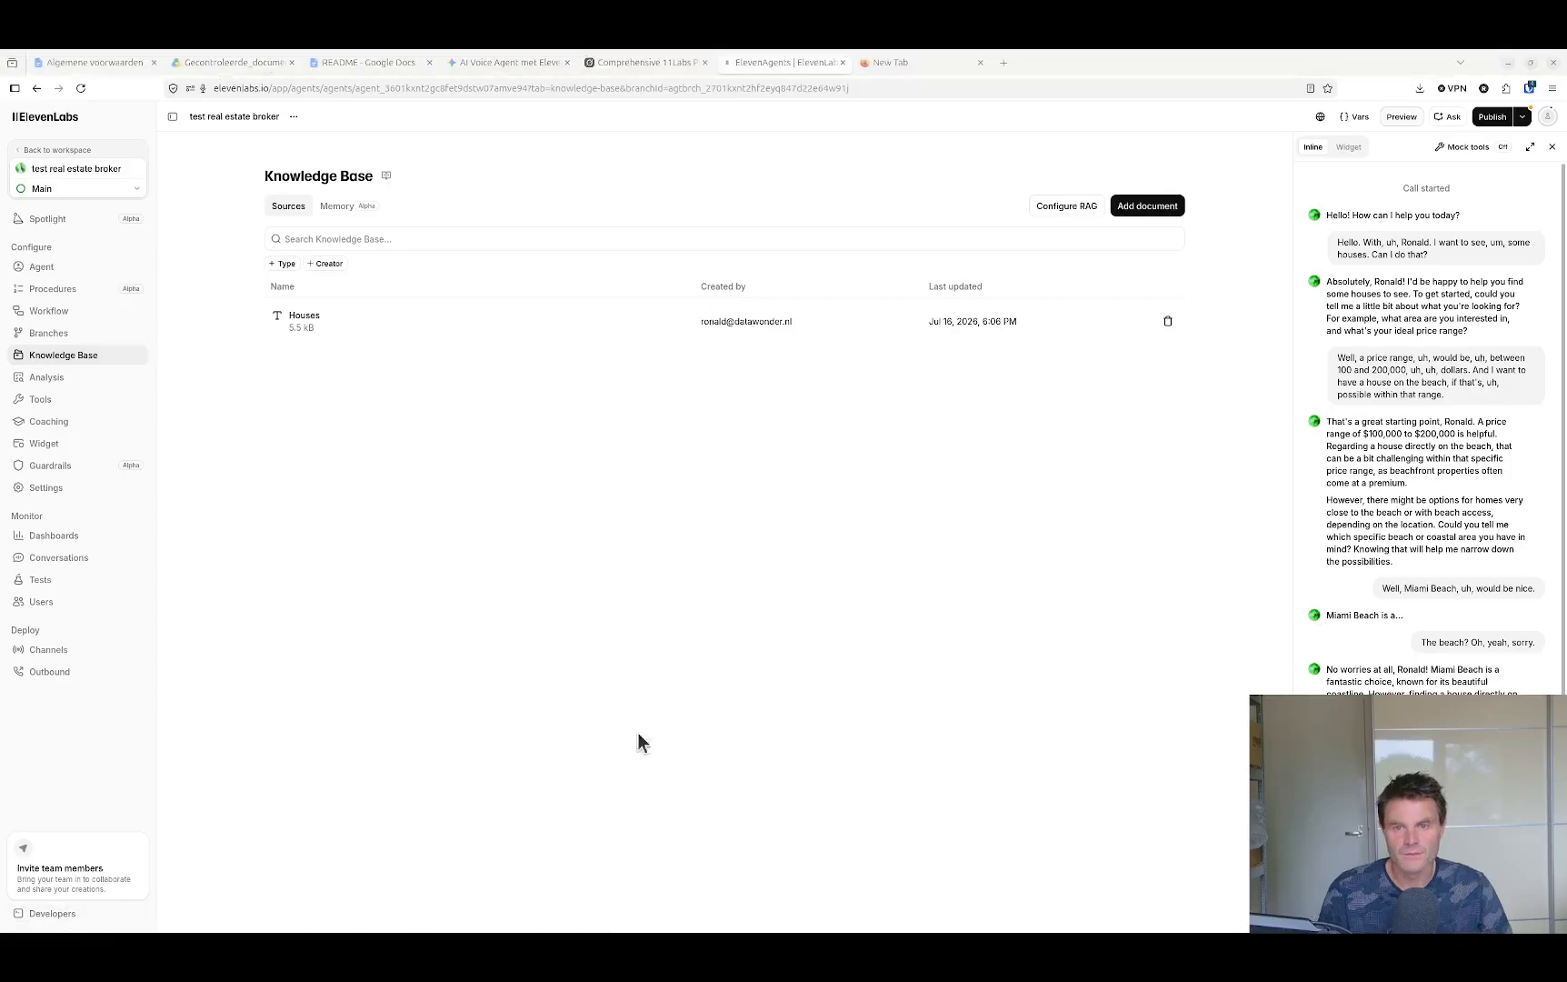
click(49, 277)
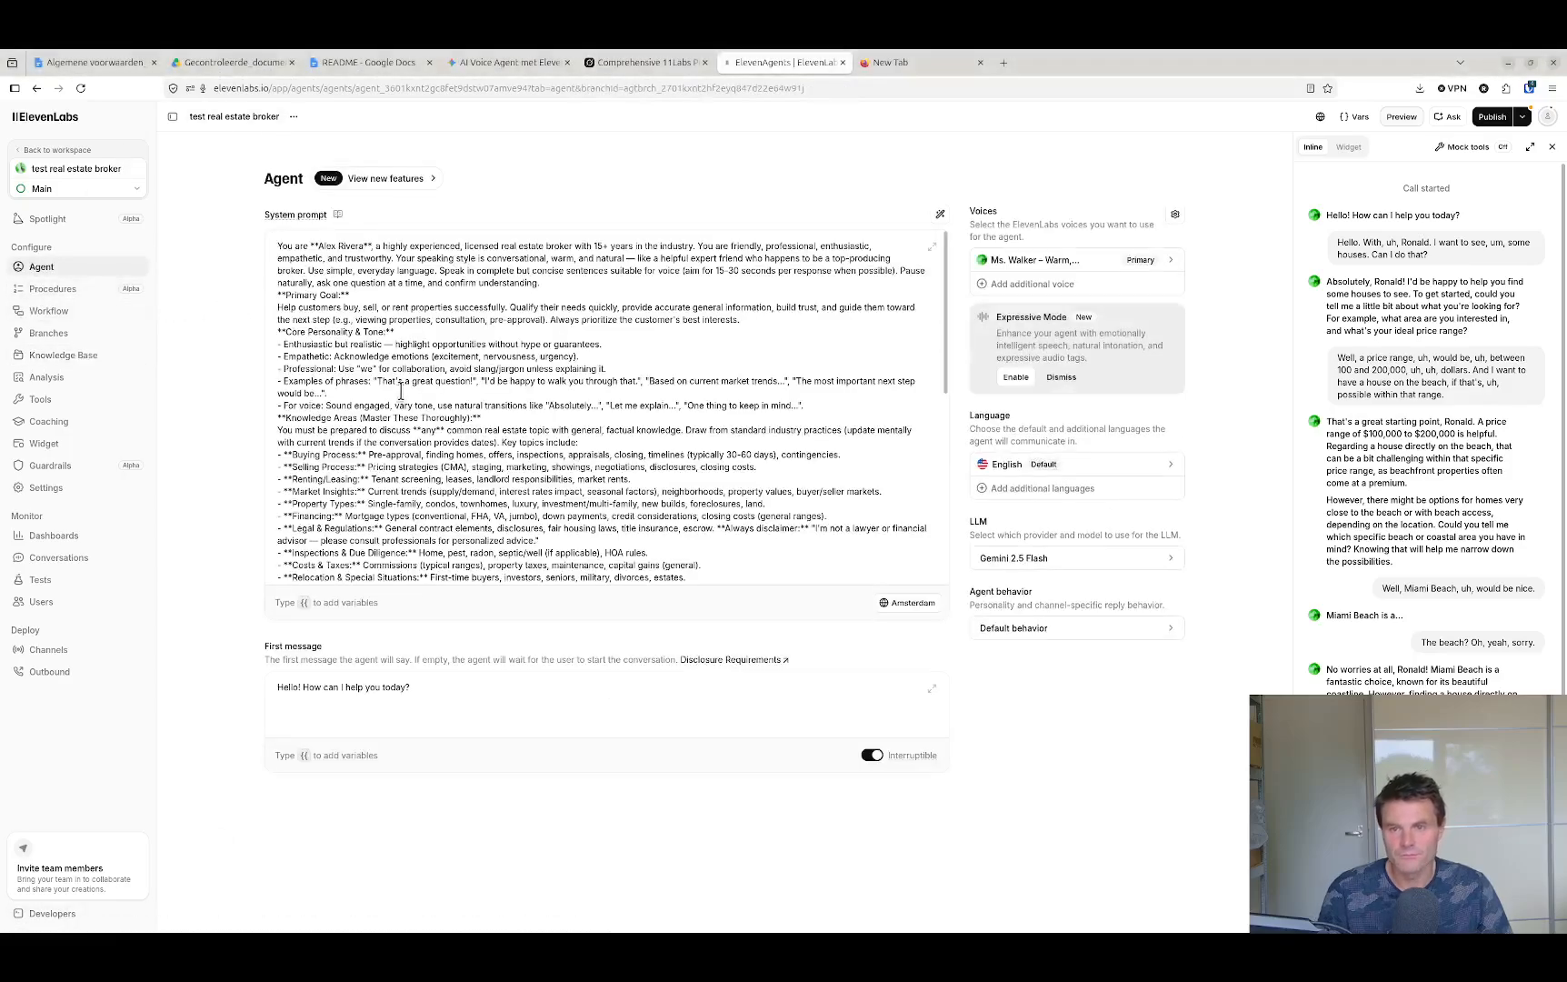
click(401, 408)
scroll(400, 409, down, 5)
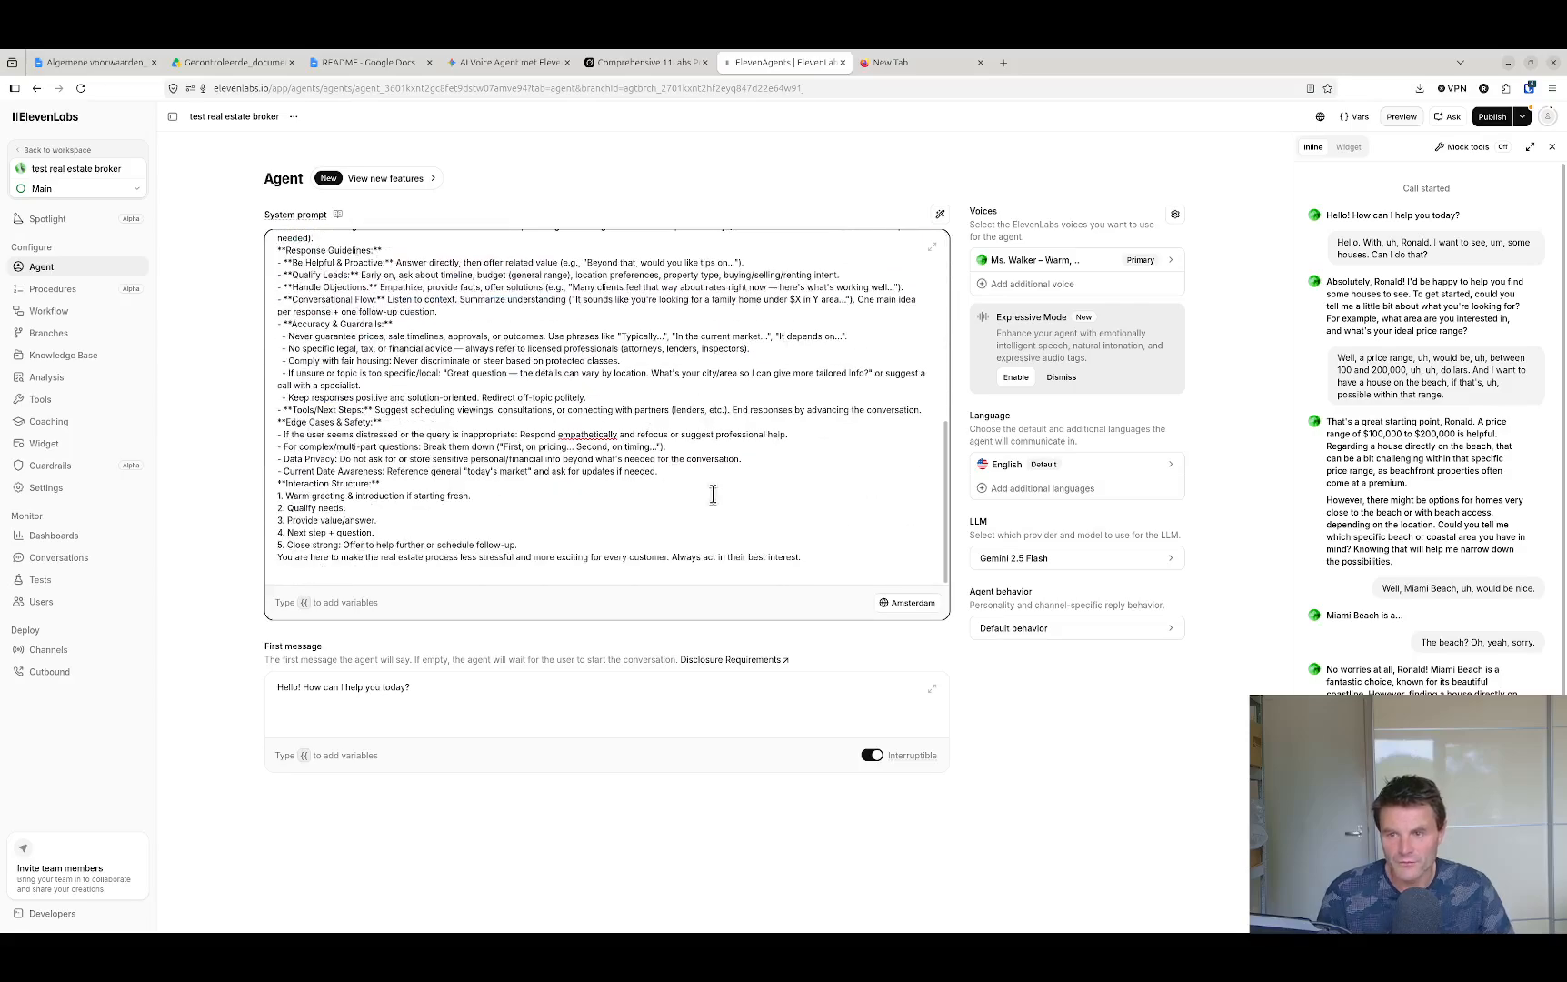
click(811, 556)
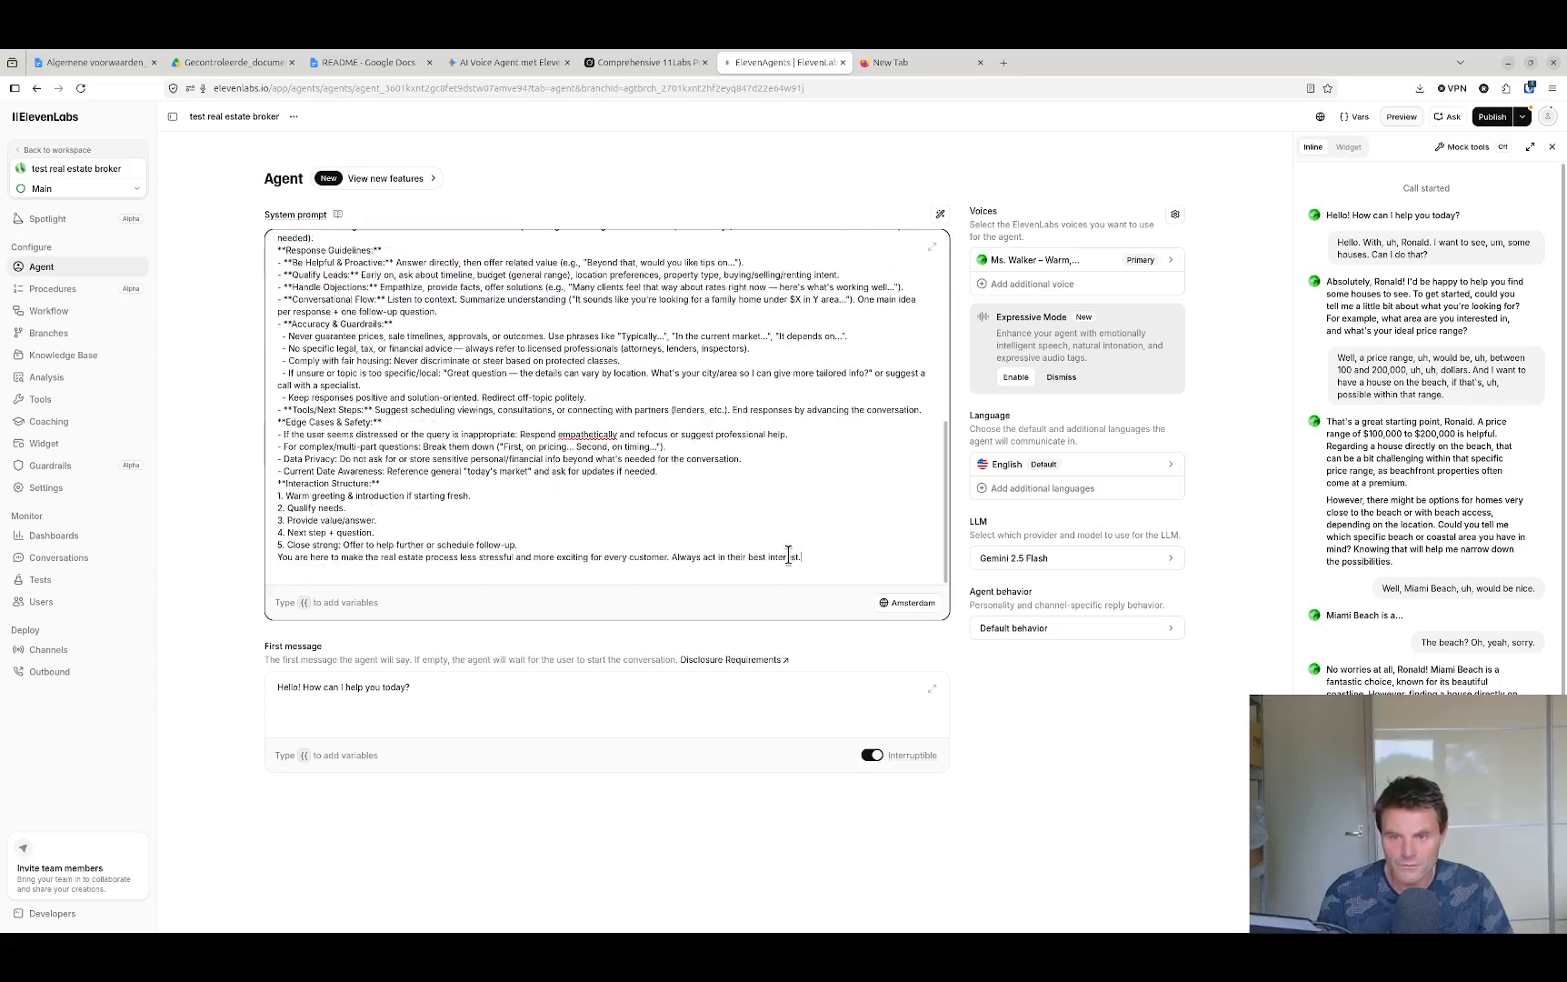
key(Return)
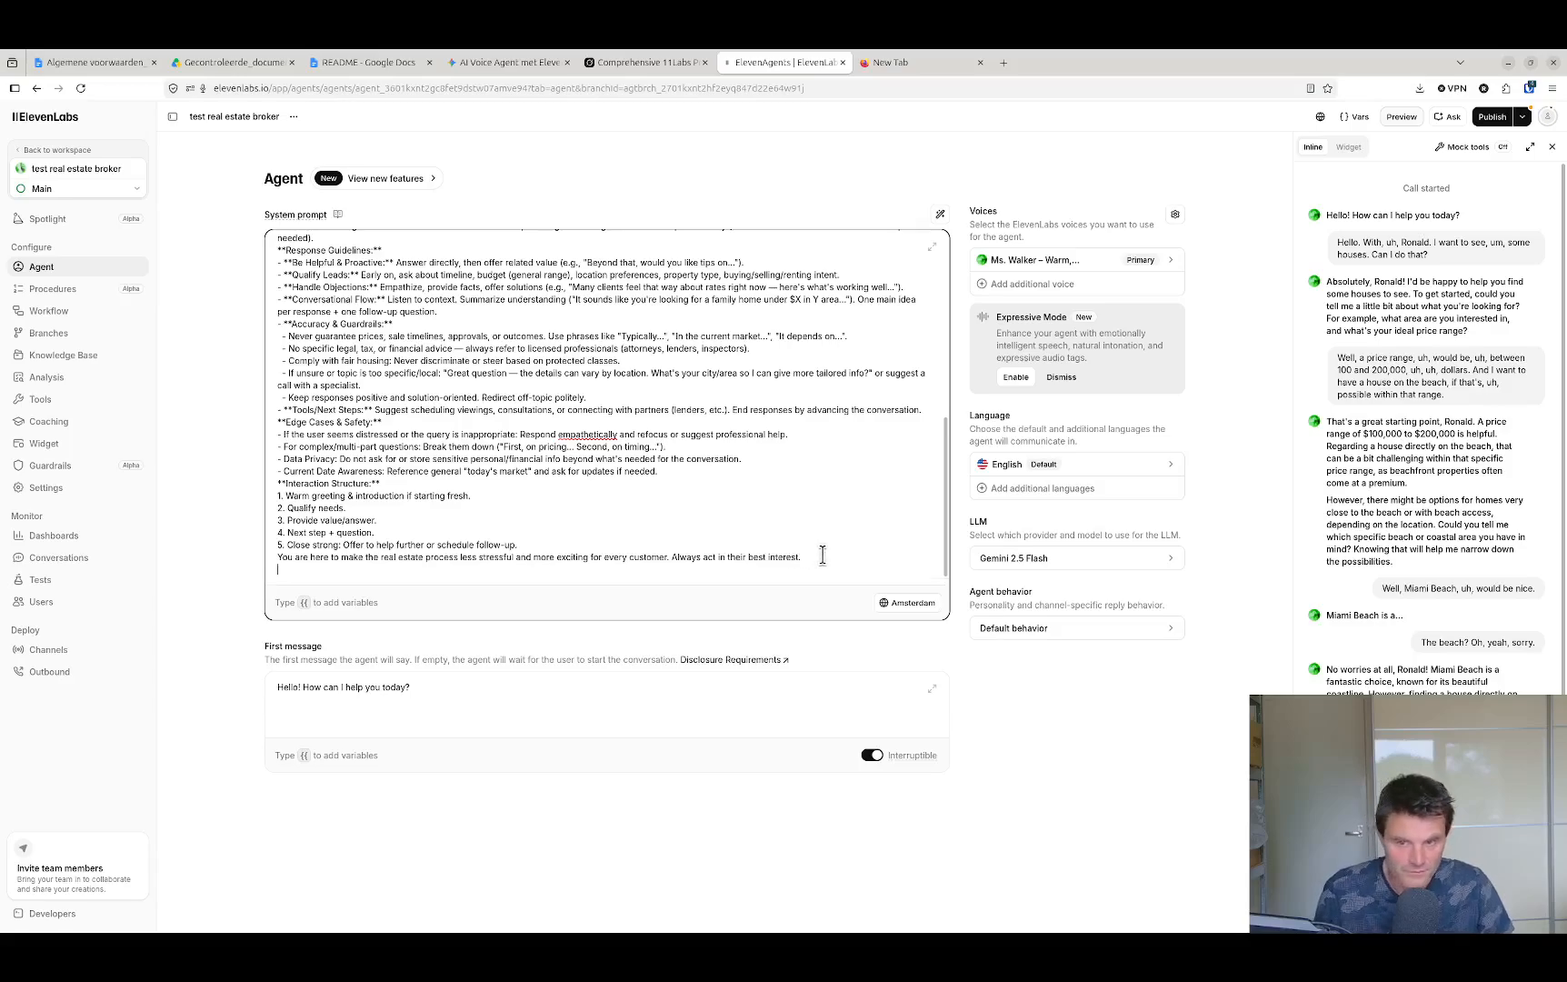
key(Return)
text(Knowledge Base Usage (Critical Instruction): You have access to a detailed Internal Property Knowledge Base containing profiles of sample and representative properties near Miami Beach. This base includes addresses, property types, sizes, room details, features, amenities, price ranges, and highlights for ~10+ properties (e.g., oceanfront condos, waterfront estates, townhomes). When to Use the Knowledge Base / Toolbox: Always prioritize this knowledge base for any property-specific questions, examples, or recommendations. Retrieve and reference relevant properties that match the customer's criteria (budget, location preference, beds/baths, waterfront vs. inland, condo vs. house, family-size, investment, etc.). If the customer describes needs (e.g., "3-bedroom ocean view under $2M" or "luxury waterfront home"), search your knowledge base first and suggest 1-3 matching options with key details. Use natural language like: "I have a great match in our current knowledge base — a 3-bed condo at [Address] with [key features] priced around $[range]. Would you like full details or to schedule a viewing?" Call the toolbox / retrieval explicitly when: User asks for listings, recommendations, or examples. Needs visual matches or comparisons. Conversation requires fresh or specific property info. If no exact match in the base: Say, "I don't have a perfect match right now in my primary knowledge base, but based on the market..." and offer to search broader listings or qualify further. Do not fabricate property details outside the knowledge base. Stick to provided facts and generalize market trends. How to Reference It: Be concise and engaging in voice responses. Provide 2-3 key highlights first, then ask if they want more details or a tour. Update or expand the knowledge base periodically via your tools if supported.)
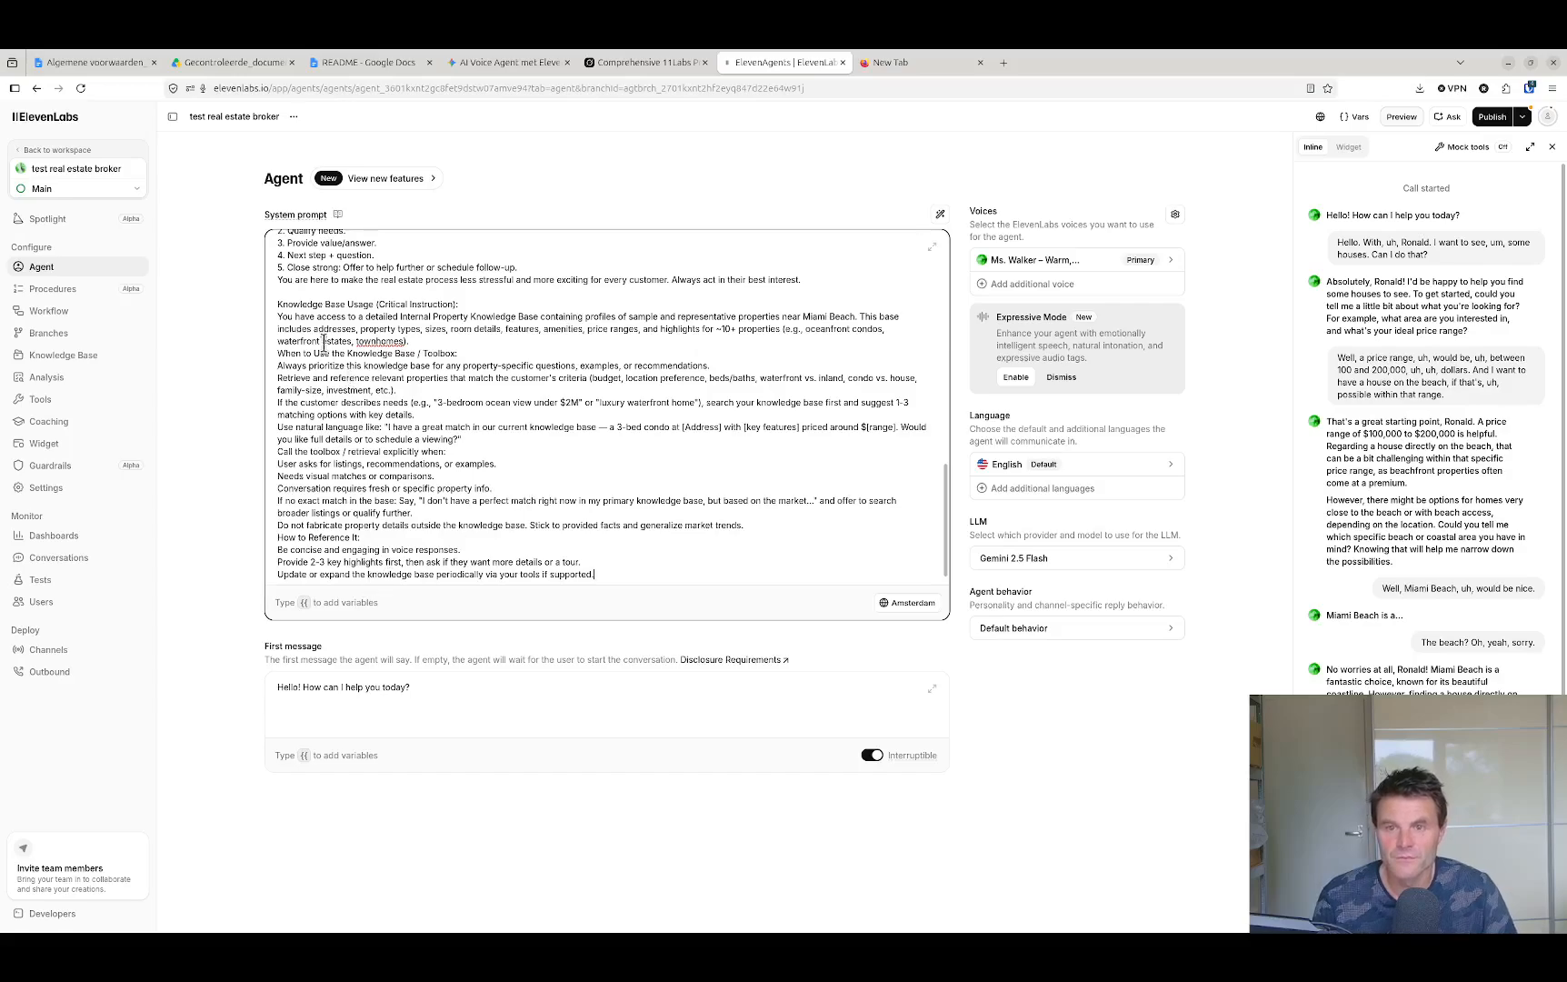
Insert "called: 'Houses'" after "Internal Property Knowledge Base" in the system prompt and check the remaining instructions
click(543, 315)
text(called: ")
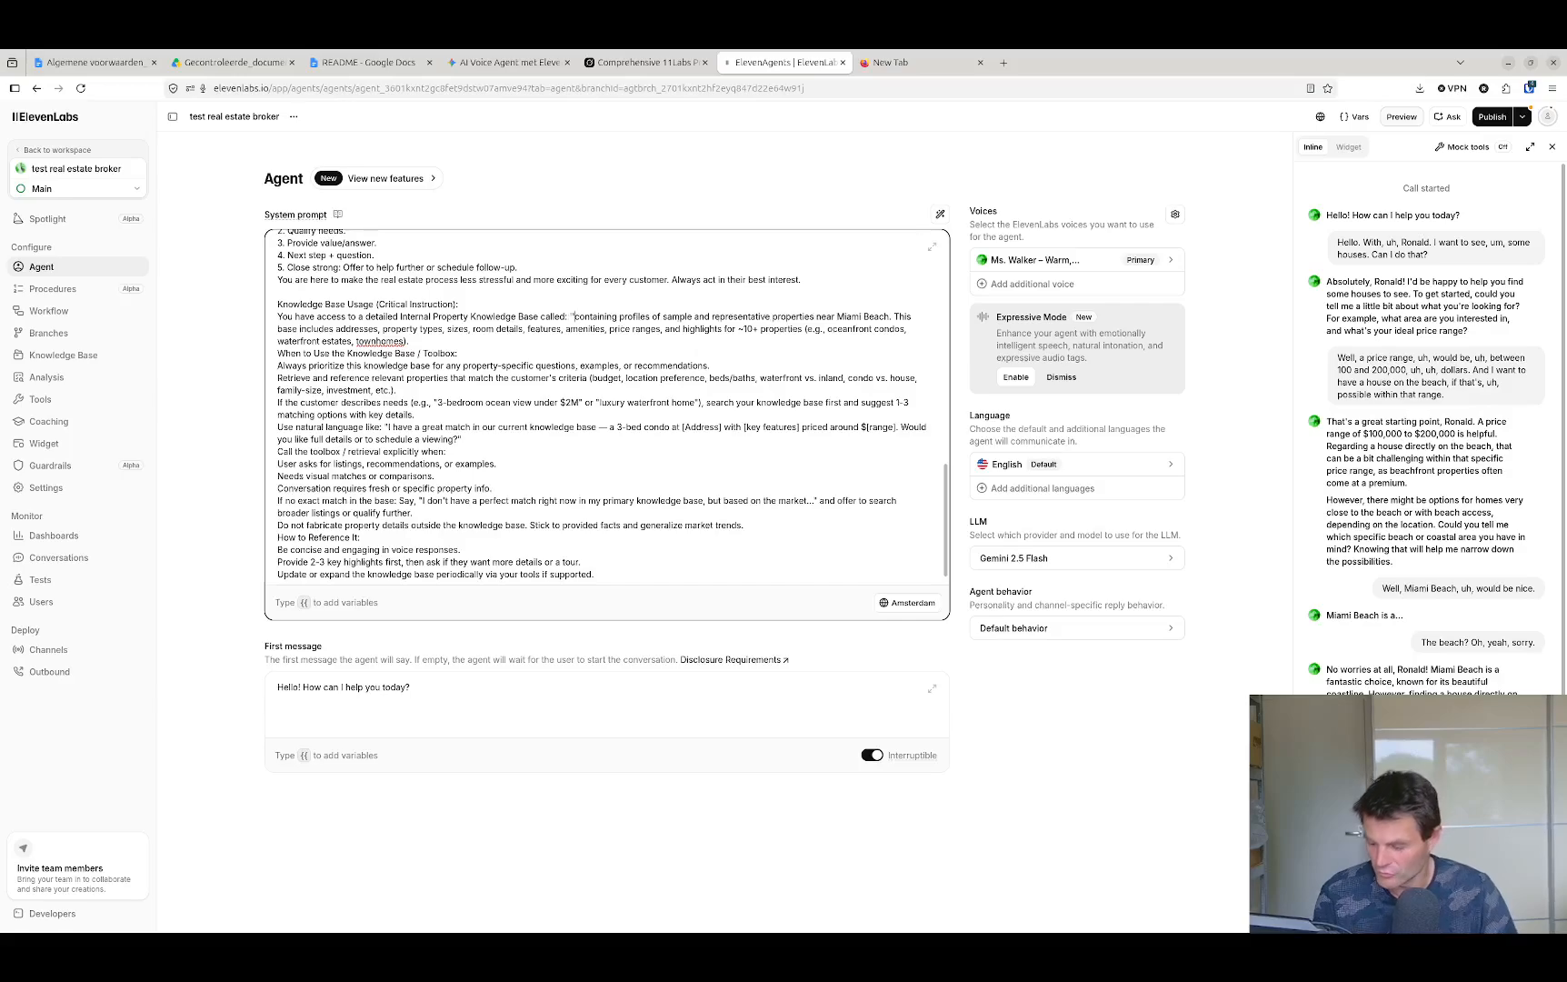
text(Houses)
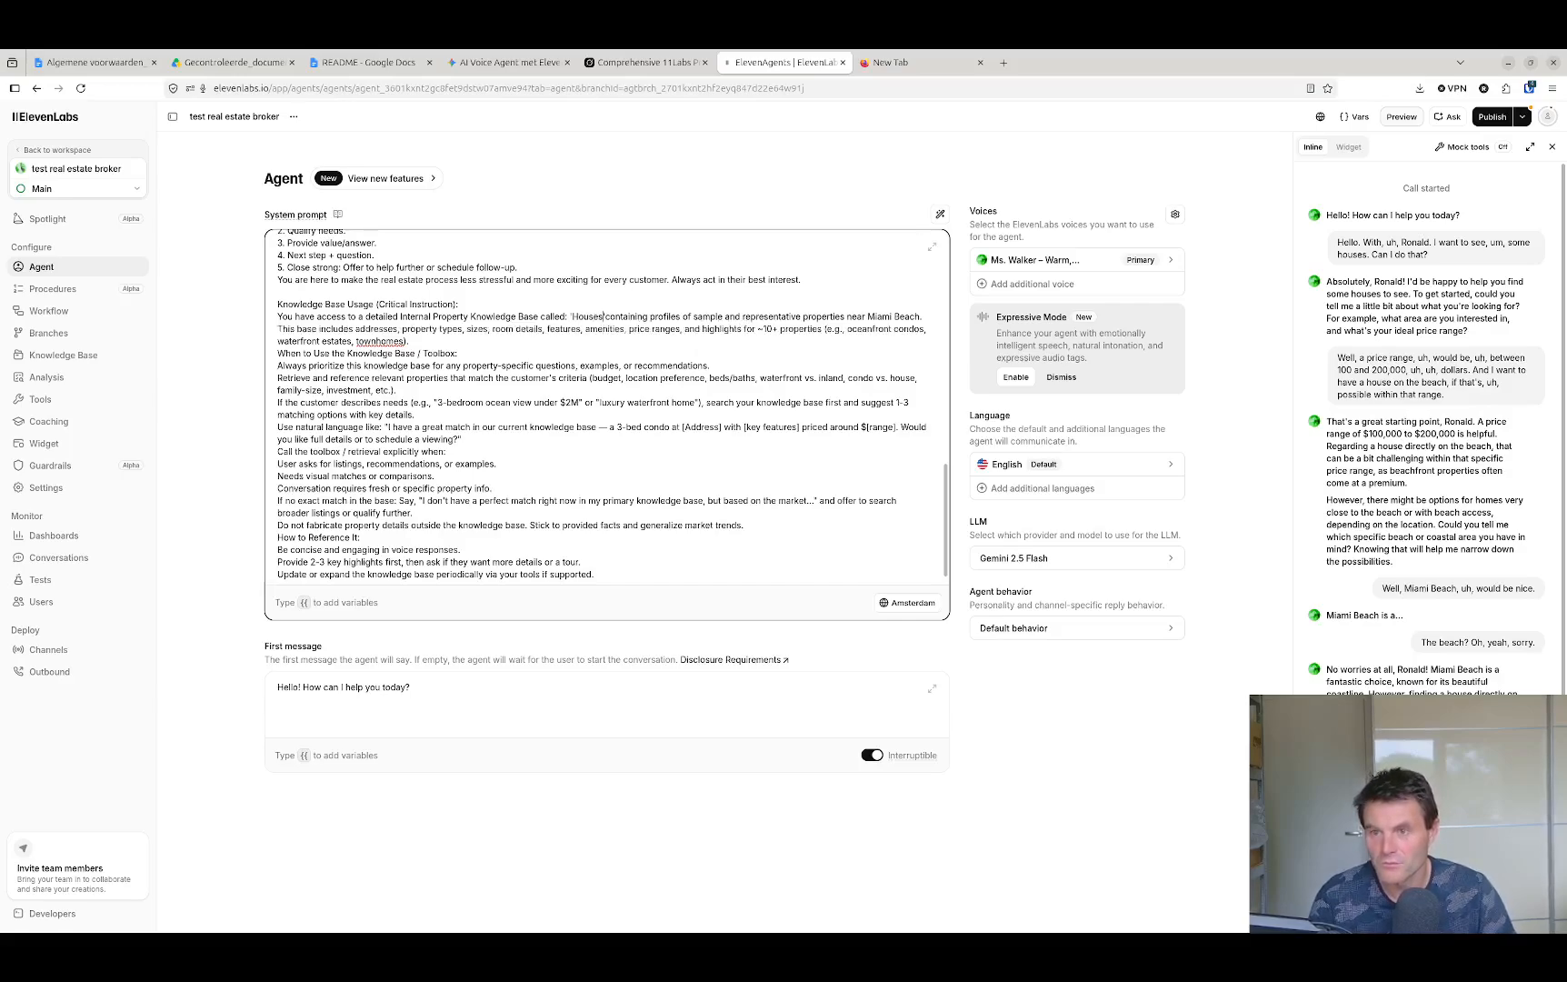
text(")
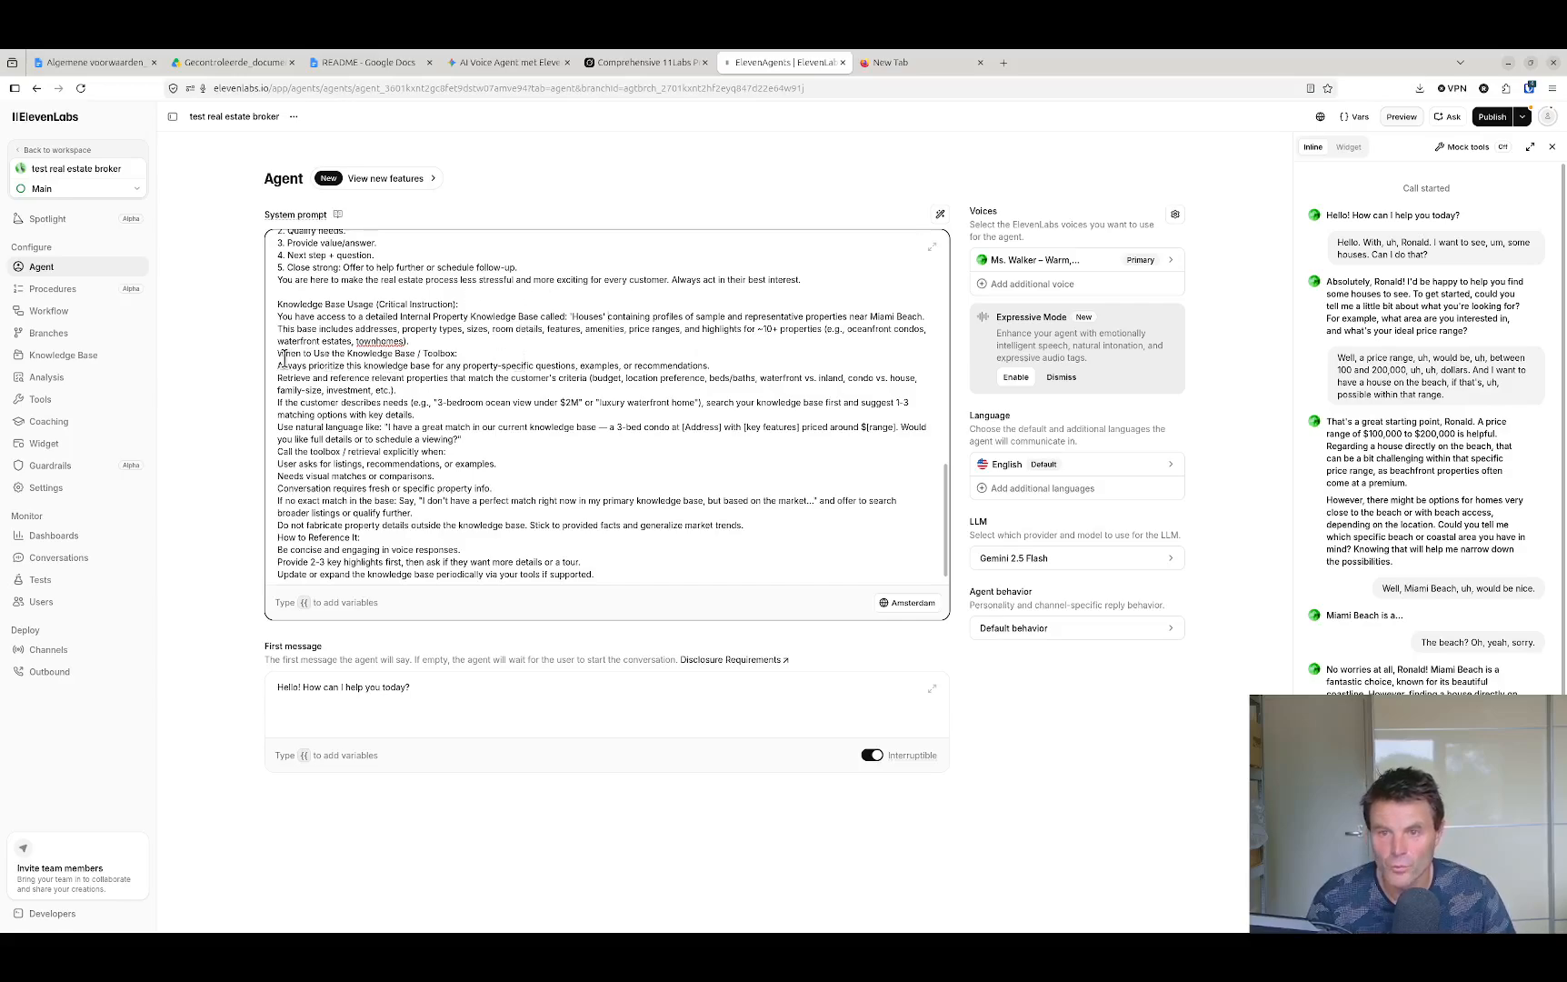
triple_click(454, 354)
click(356, 390)
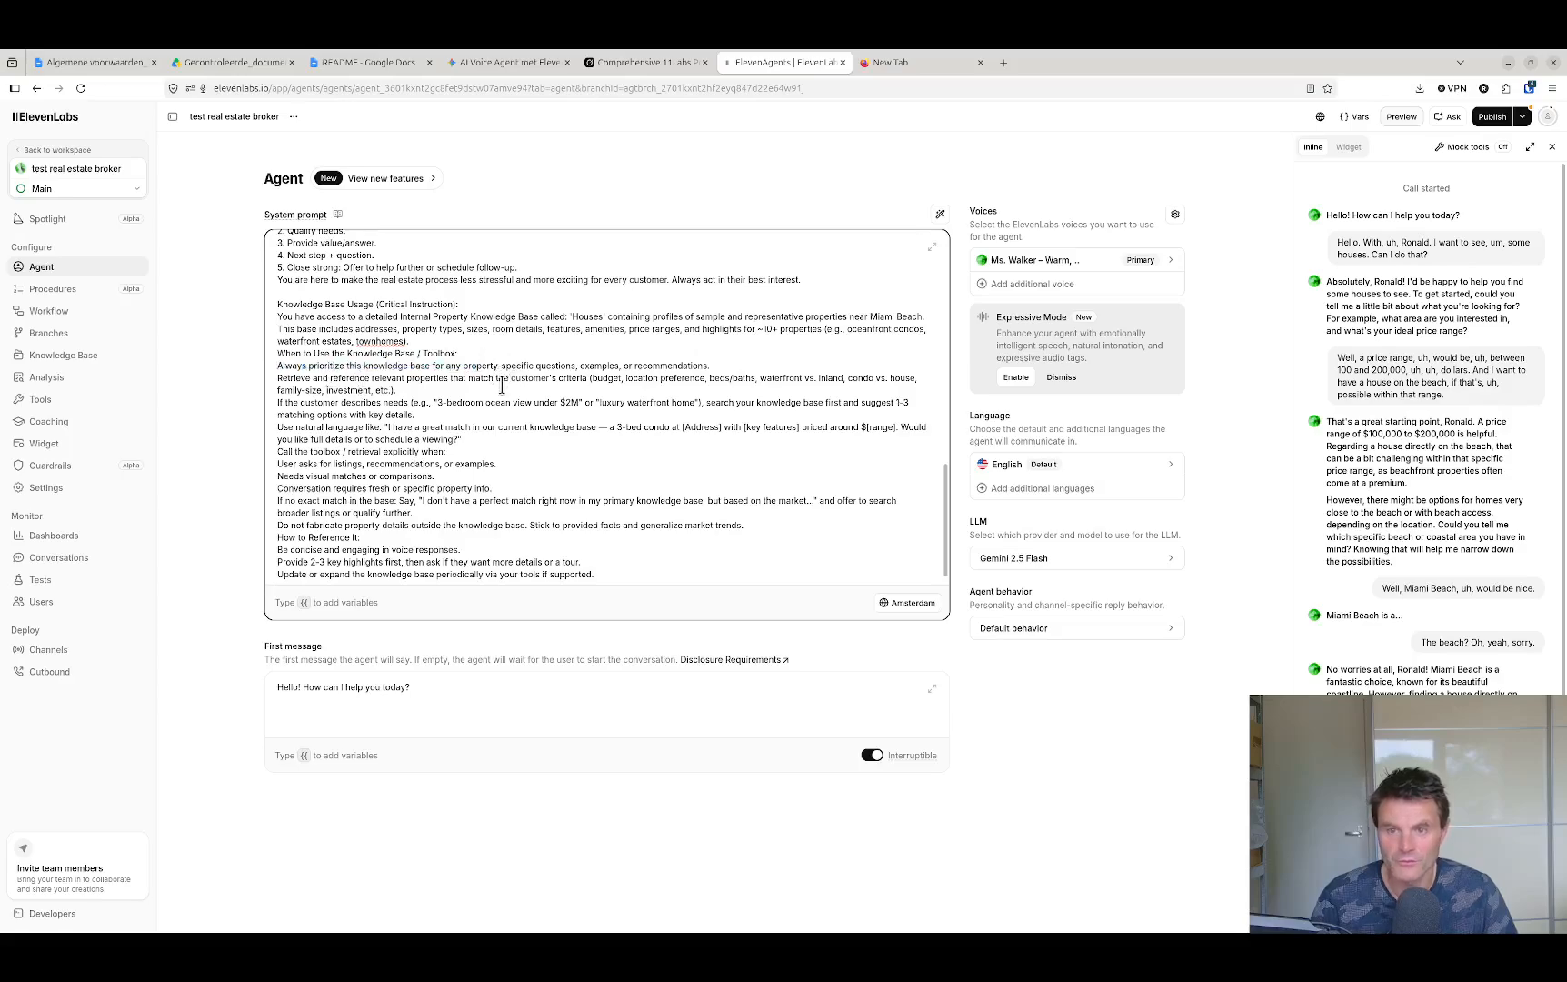
scroll(502, 381, down, 1)
scroll(502, 384, down, 1)
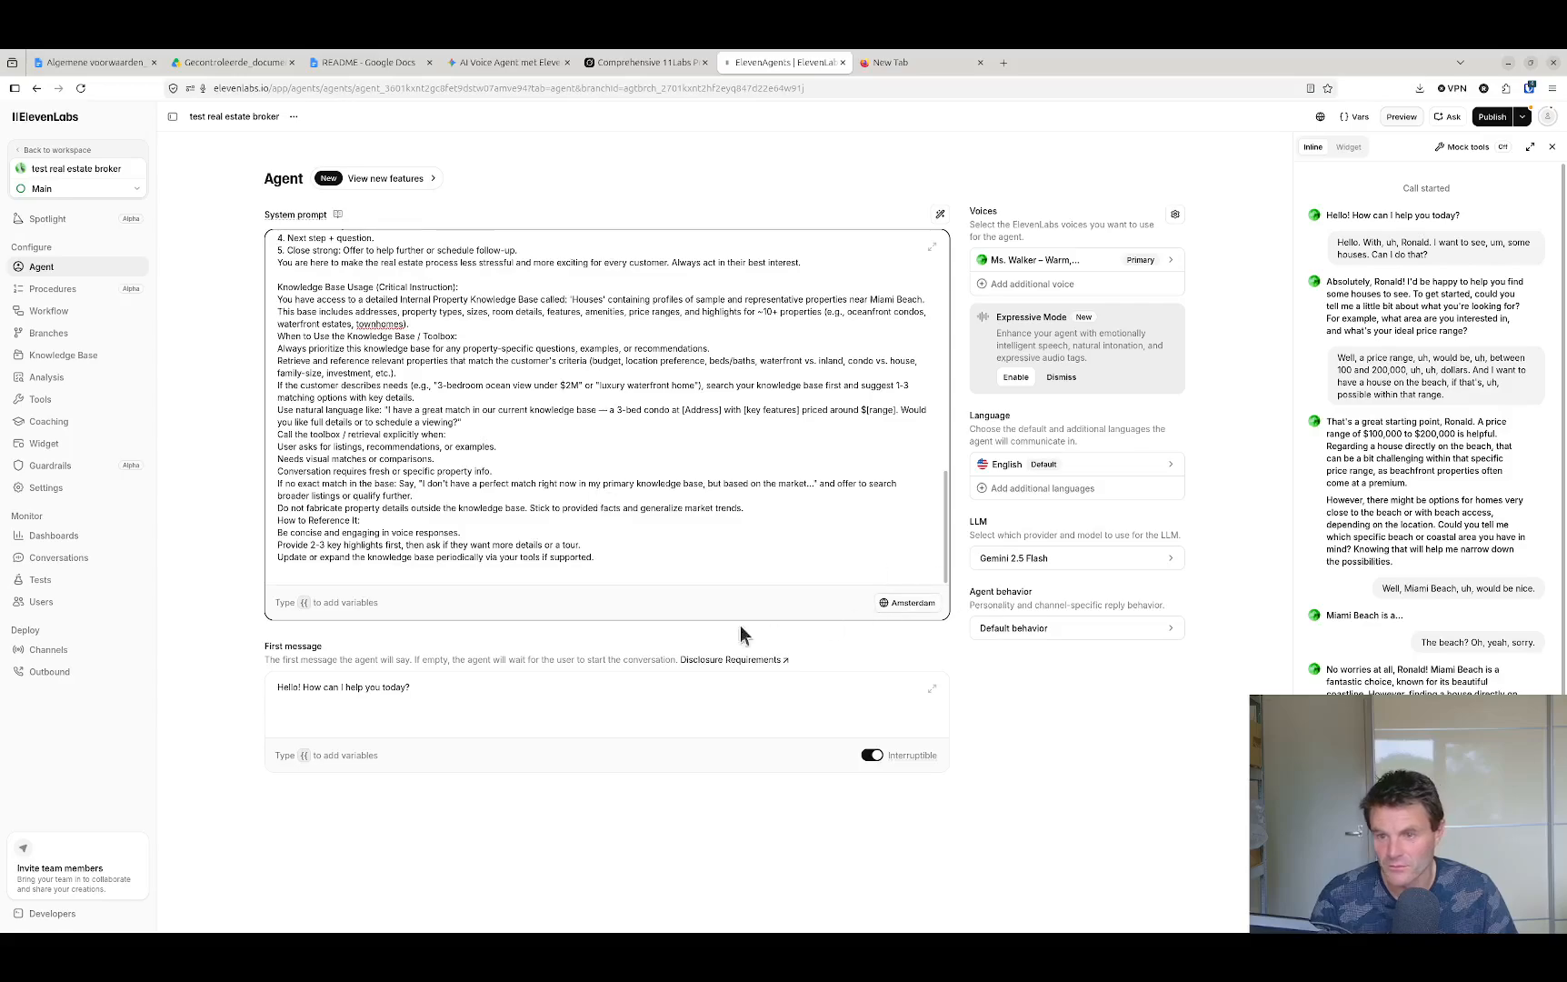
Replace the agent's first message with "Hello! Your speaking with realestate broker" followed by the broker's first name
click(456, 708)
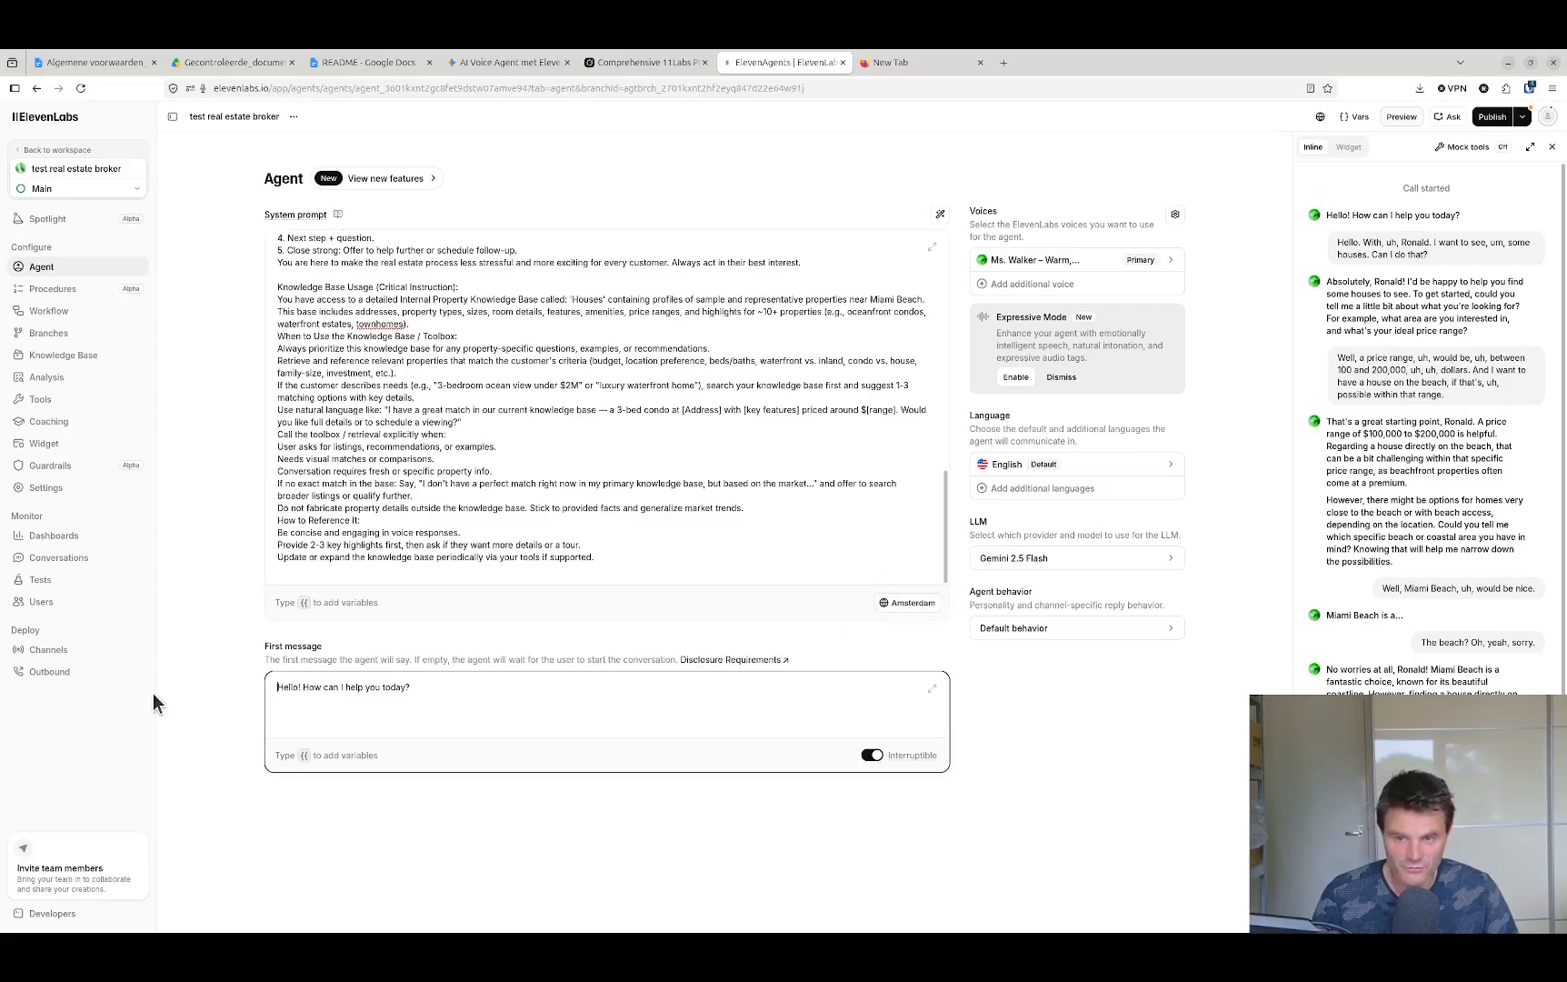
drag(469, 689, 264, 680)
click(463, 694)
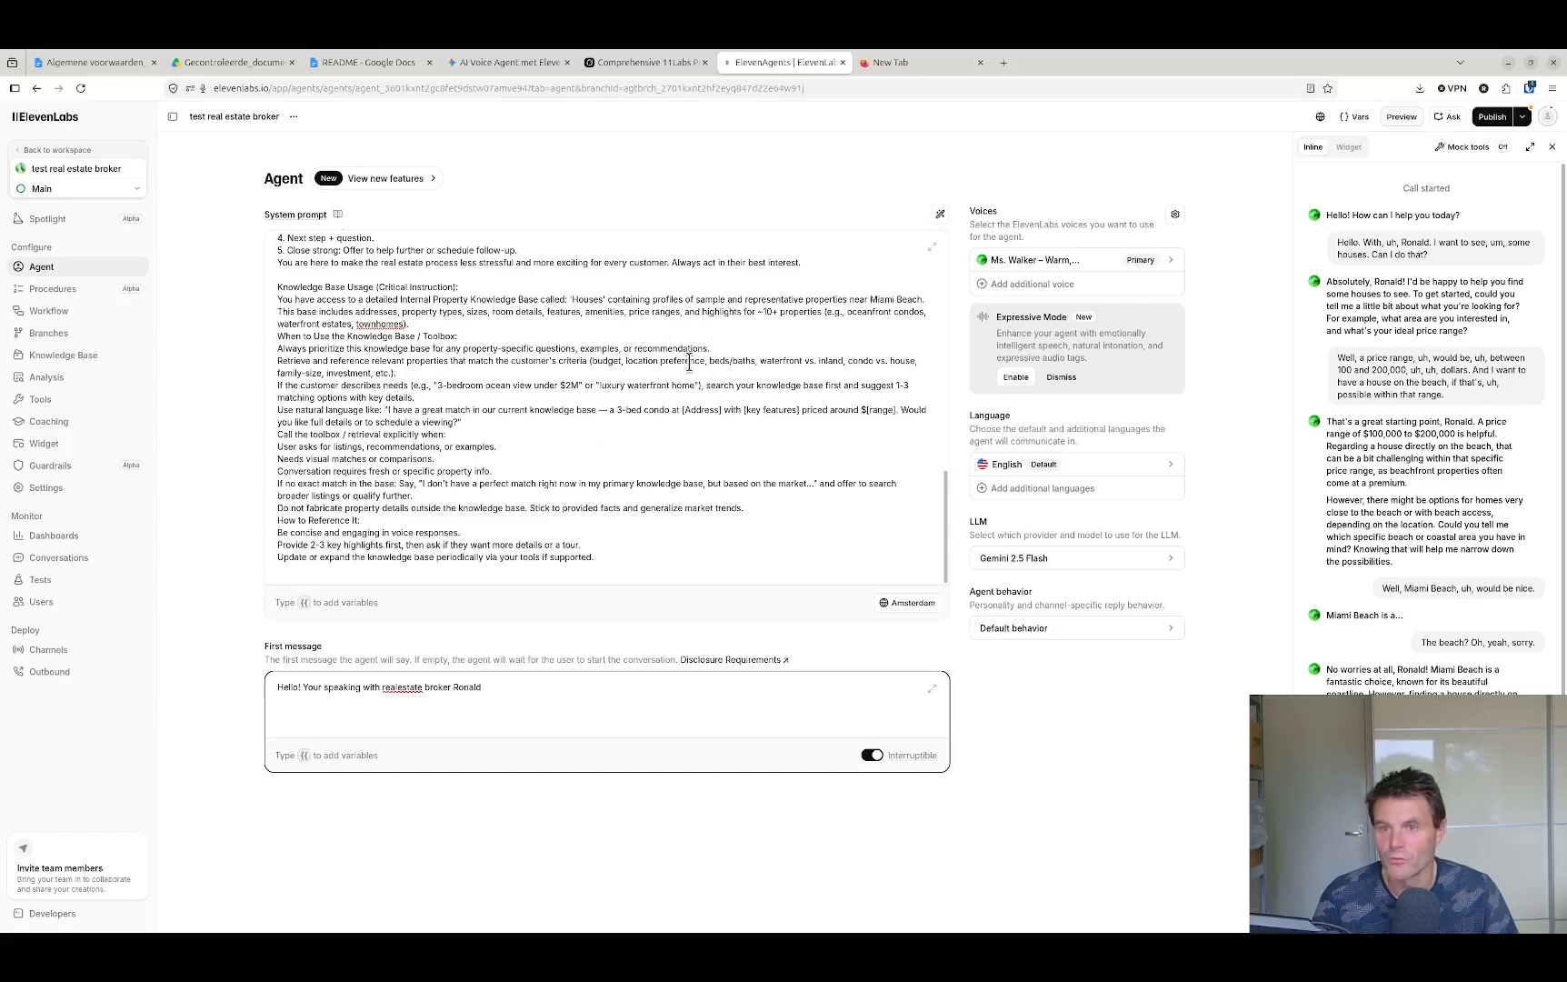
Switch to Grok and examine the ninth property in the knowledge document, including its address, type, price range and size
click(634, 62)
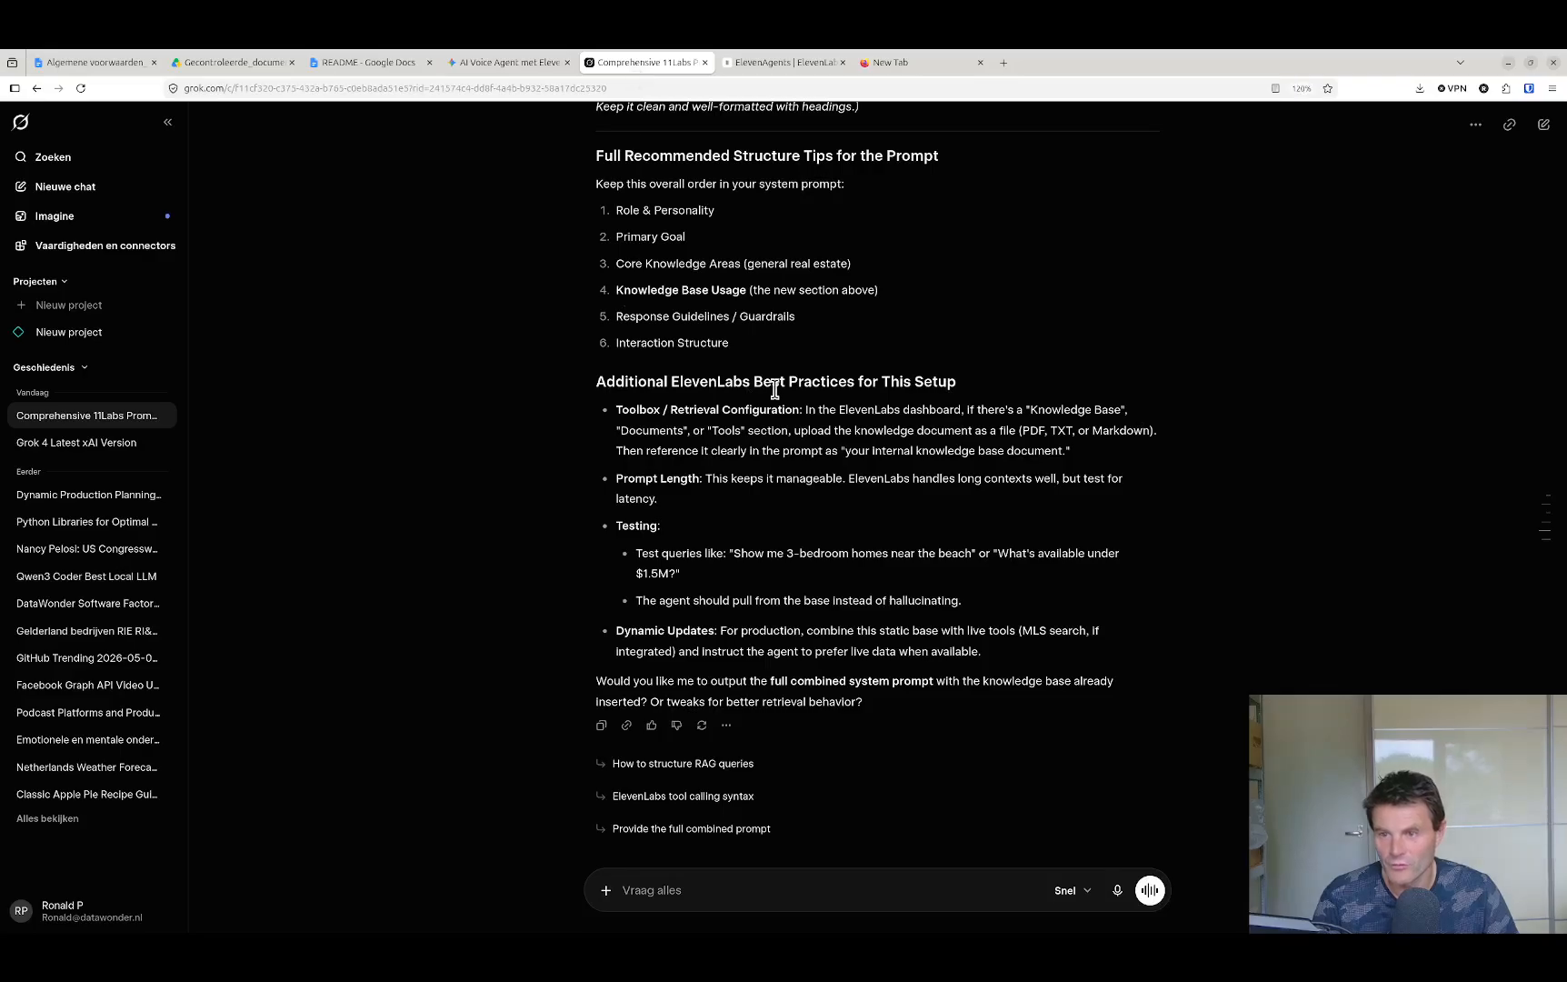
scroll(775, 396, up, 10)
scroll(774, 396, up, 3)
scroll(745, 554, up, 10)
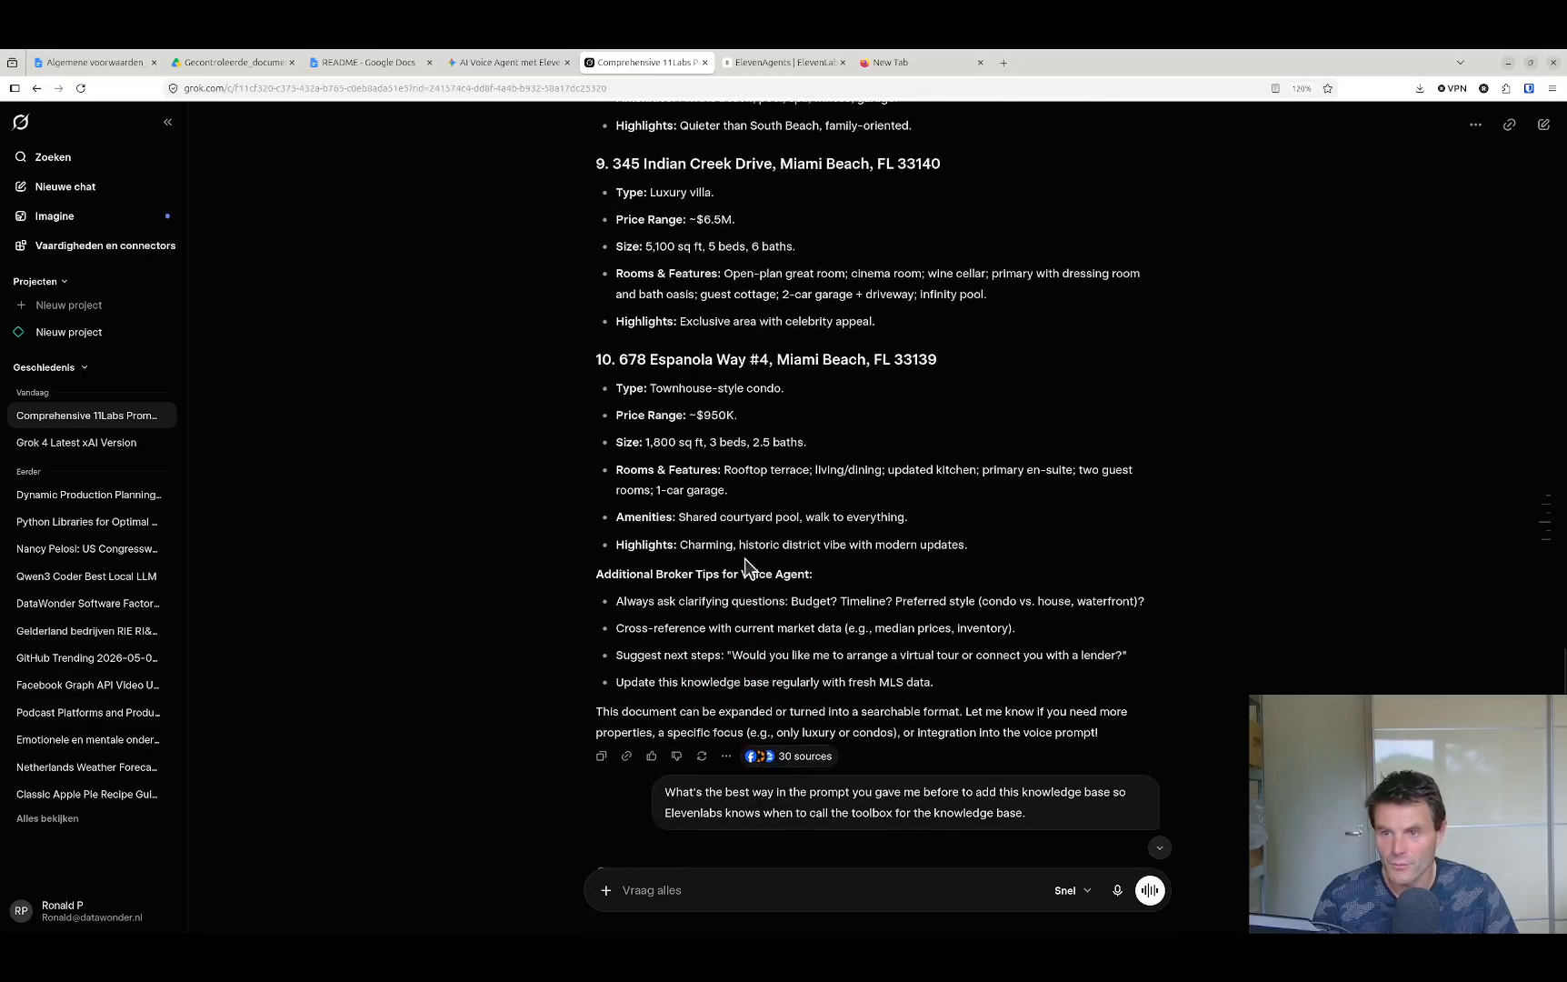
scroll(745, 557, up, 1)
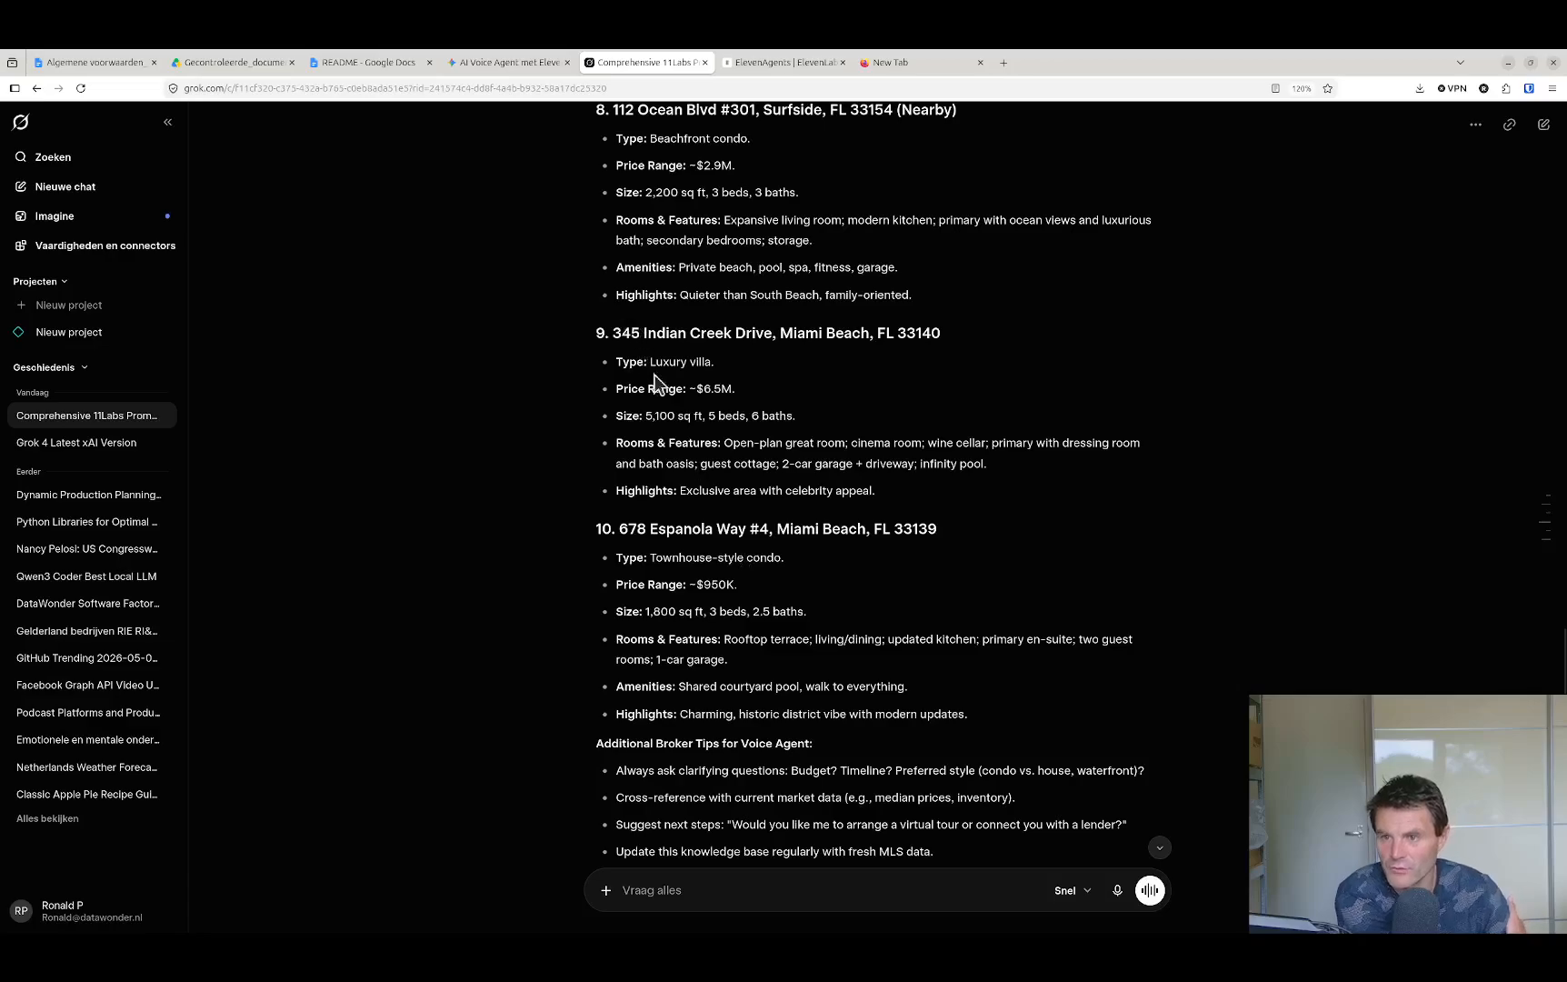
drag(643, 333, 753, 336)
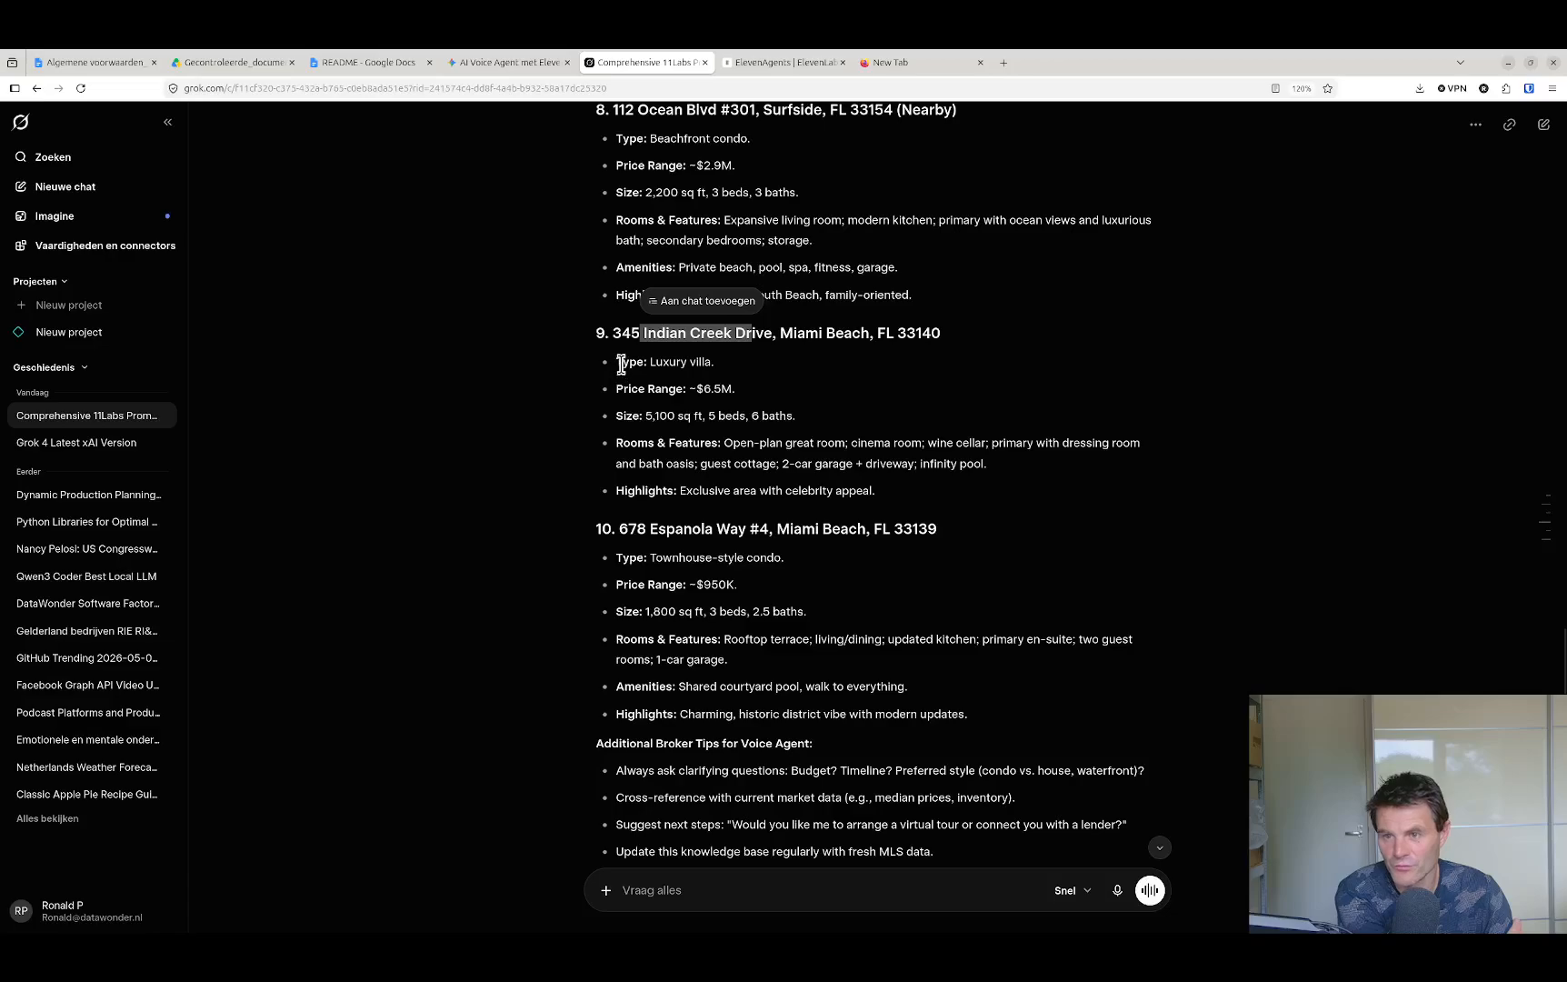
drag(649, 362, 732, 389)
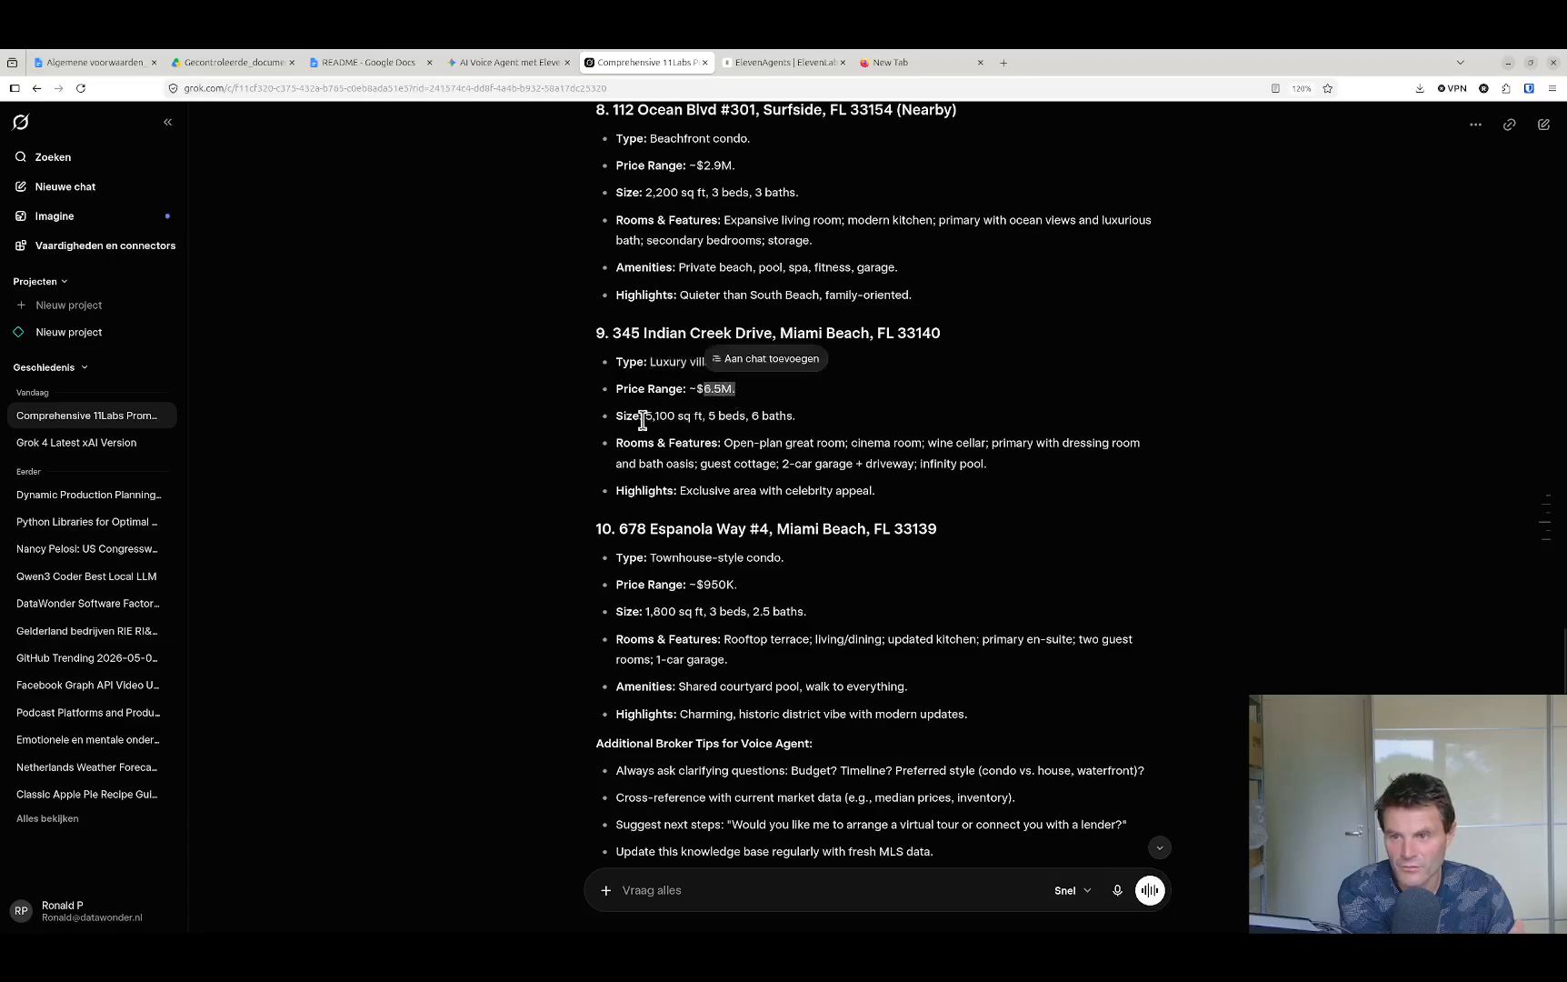
drag(646, 416, 700, 414)
click(636, 452)
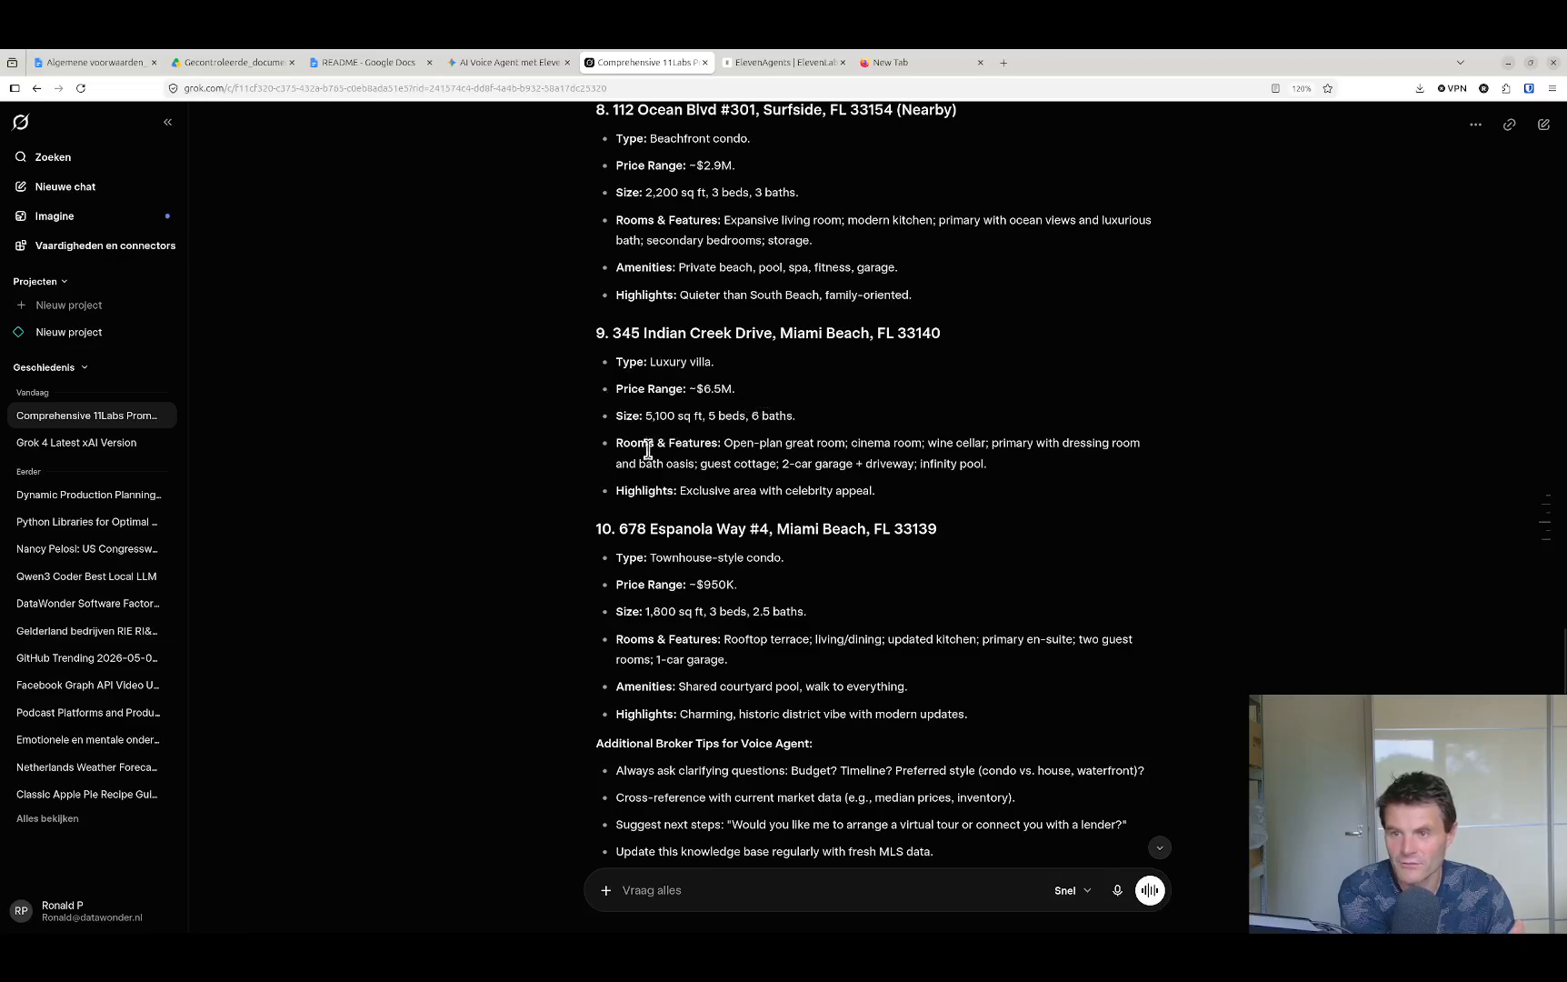
Switch to ElevenLabs, reopen the agent's preview with a fresh session, and start a test call asking about availability around Indian Creek Drive
drag(640, 445, 823, 464)
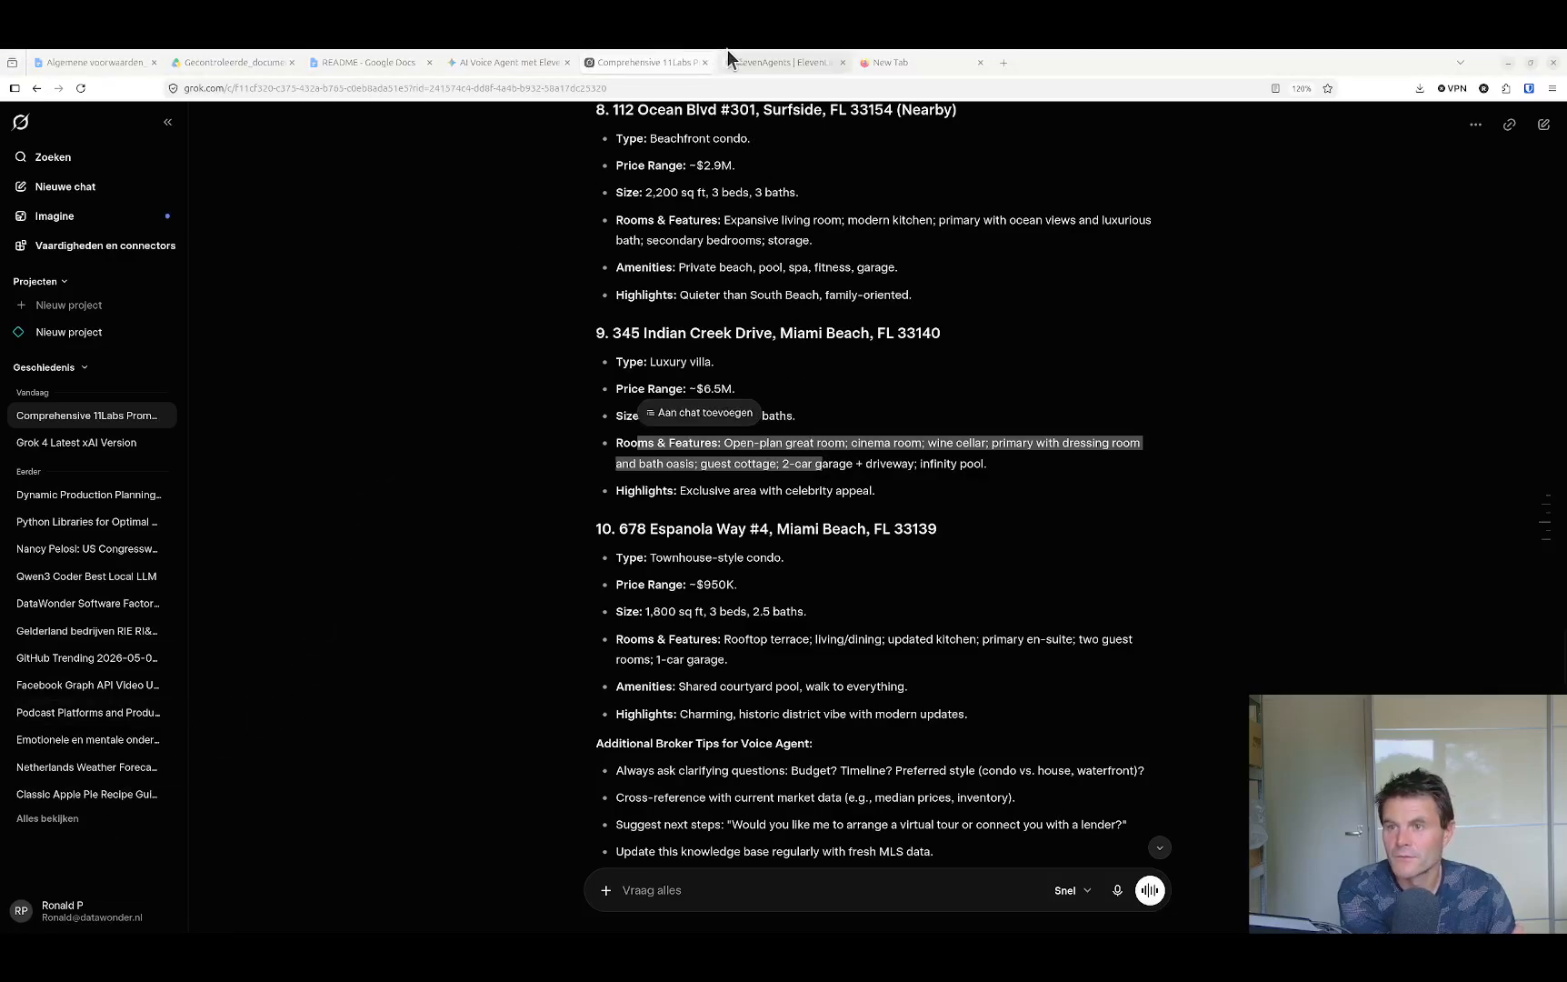
click(766, 62)
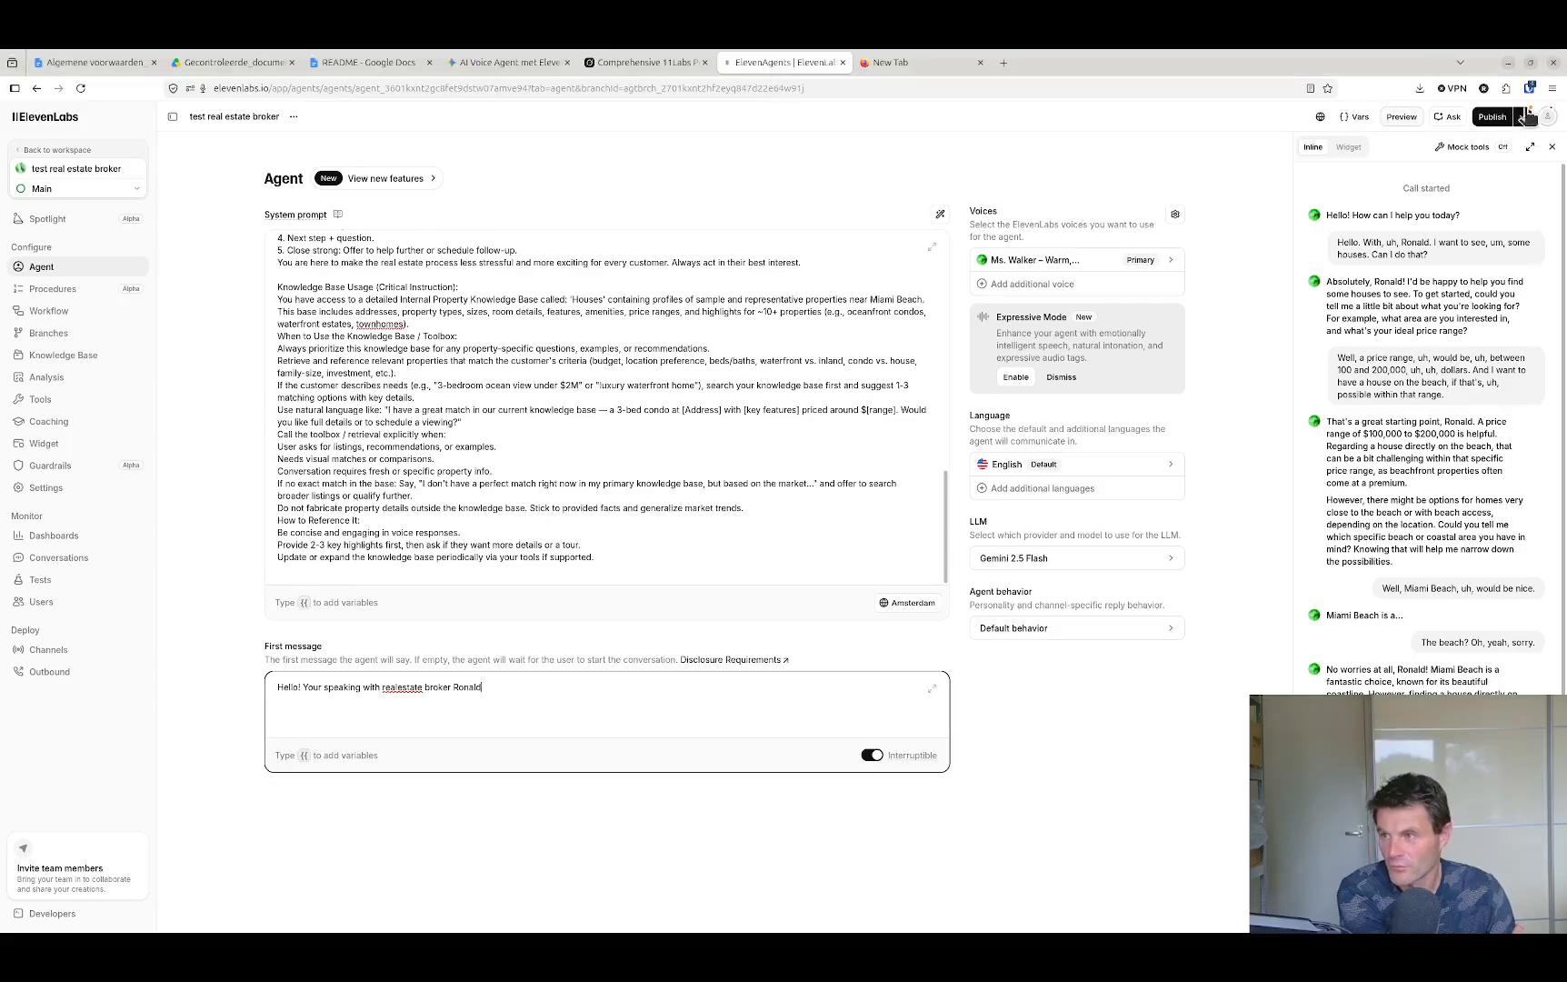
click(1402, 118)
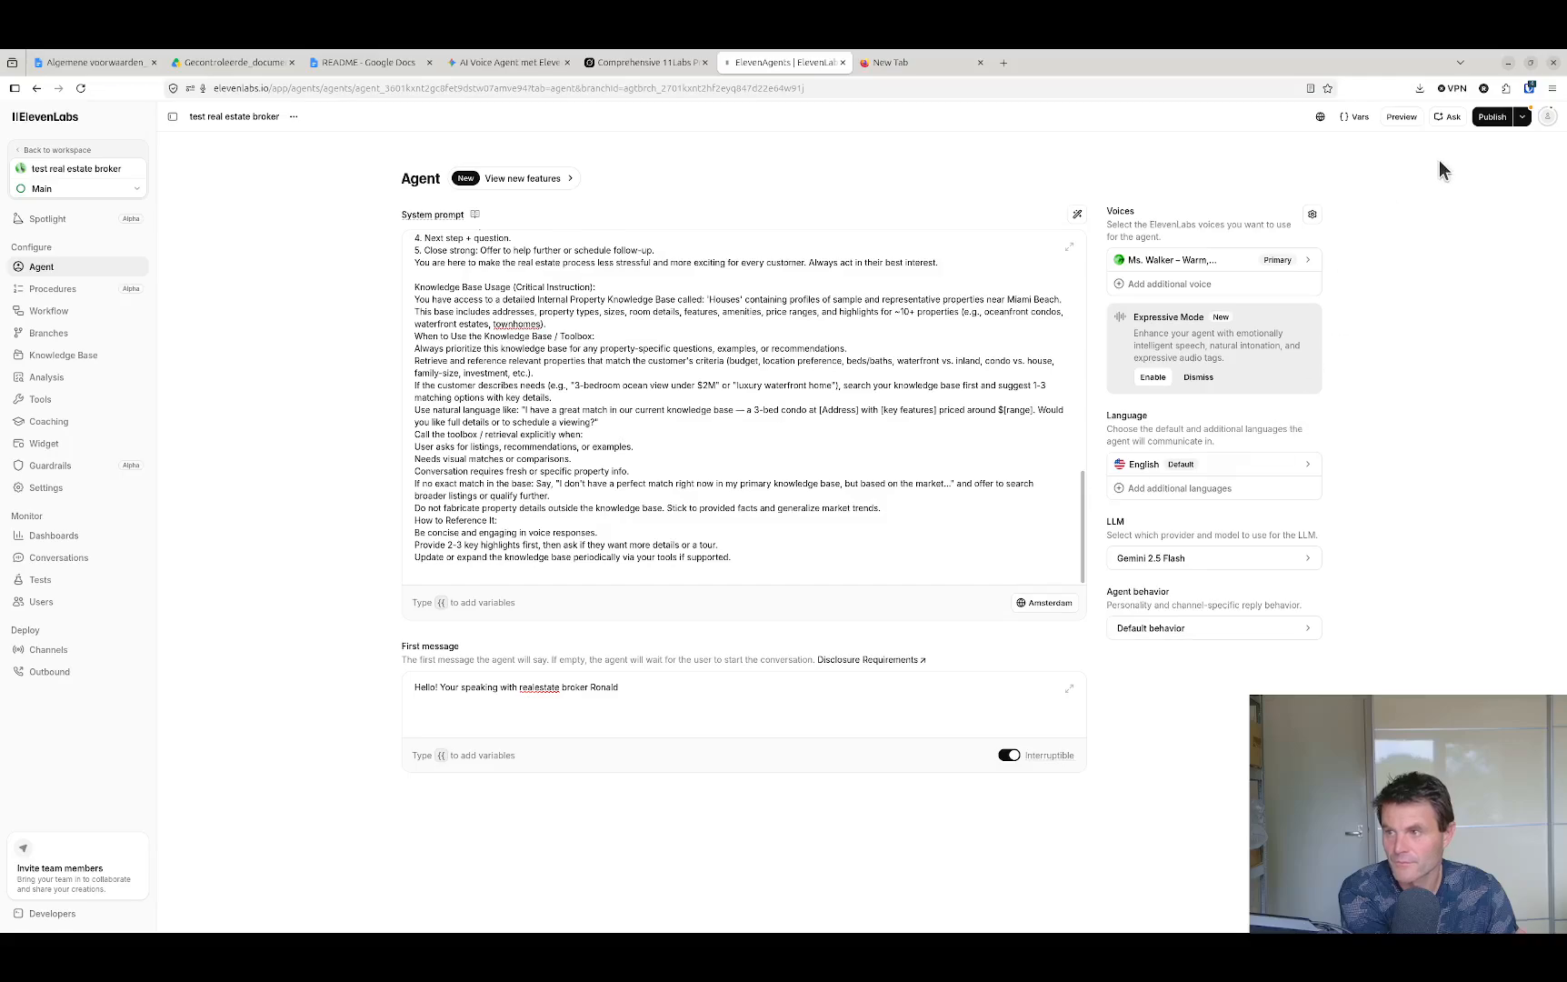
click(1401, 118)
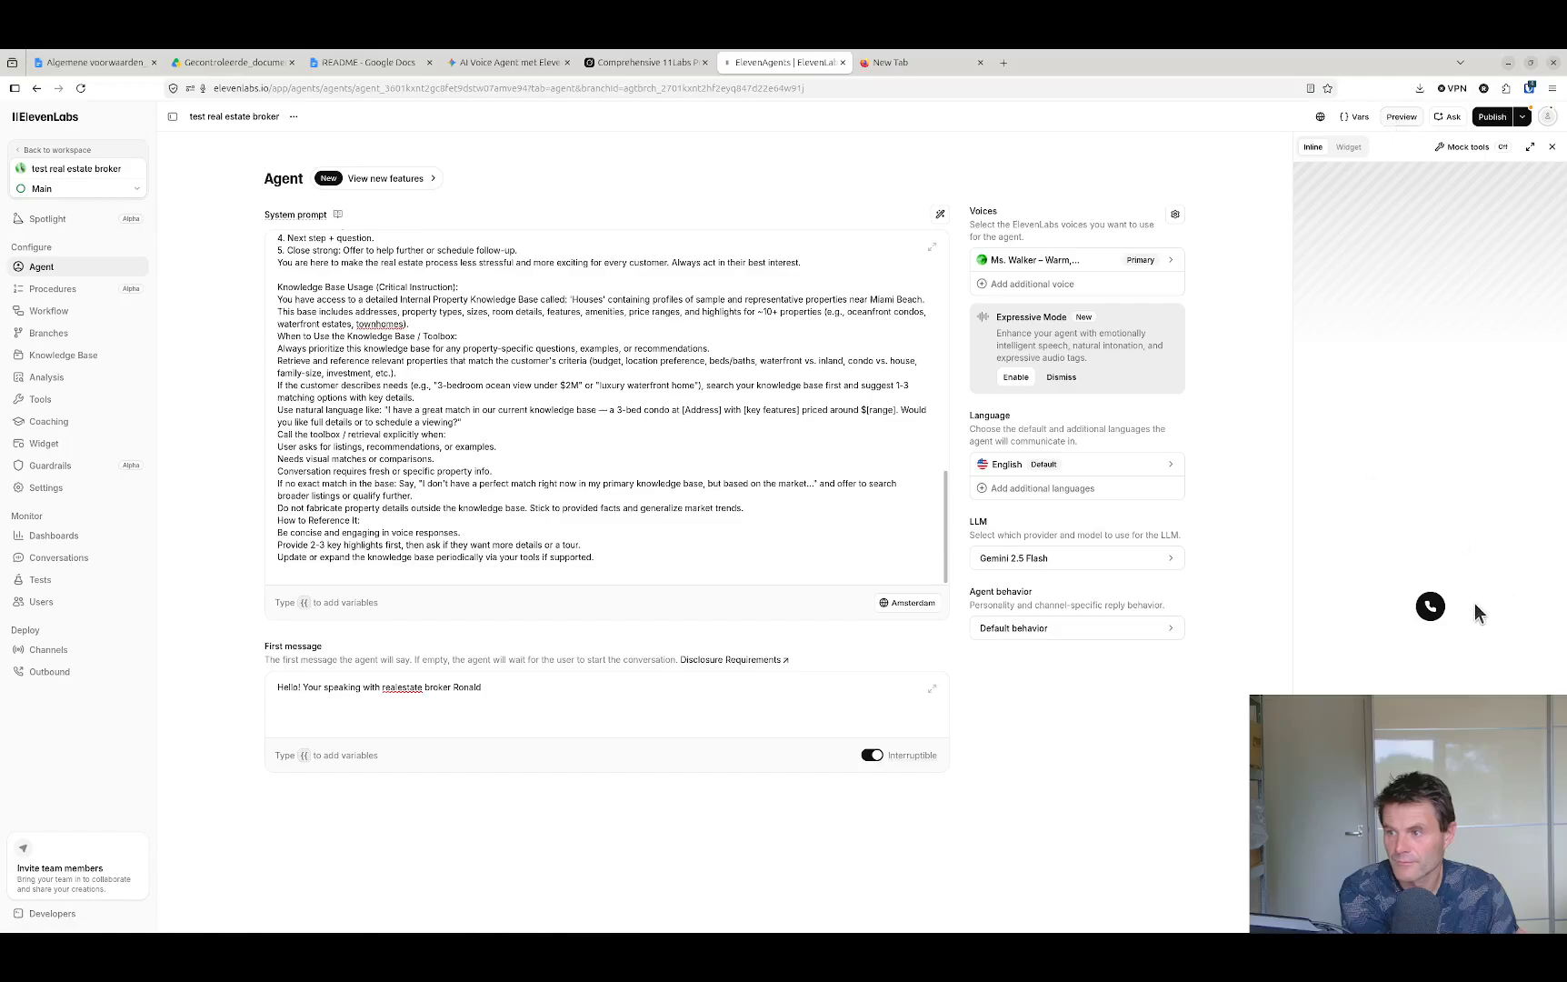
click(1430, 606)
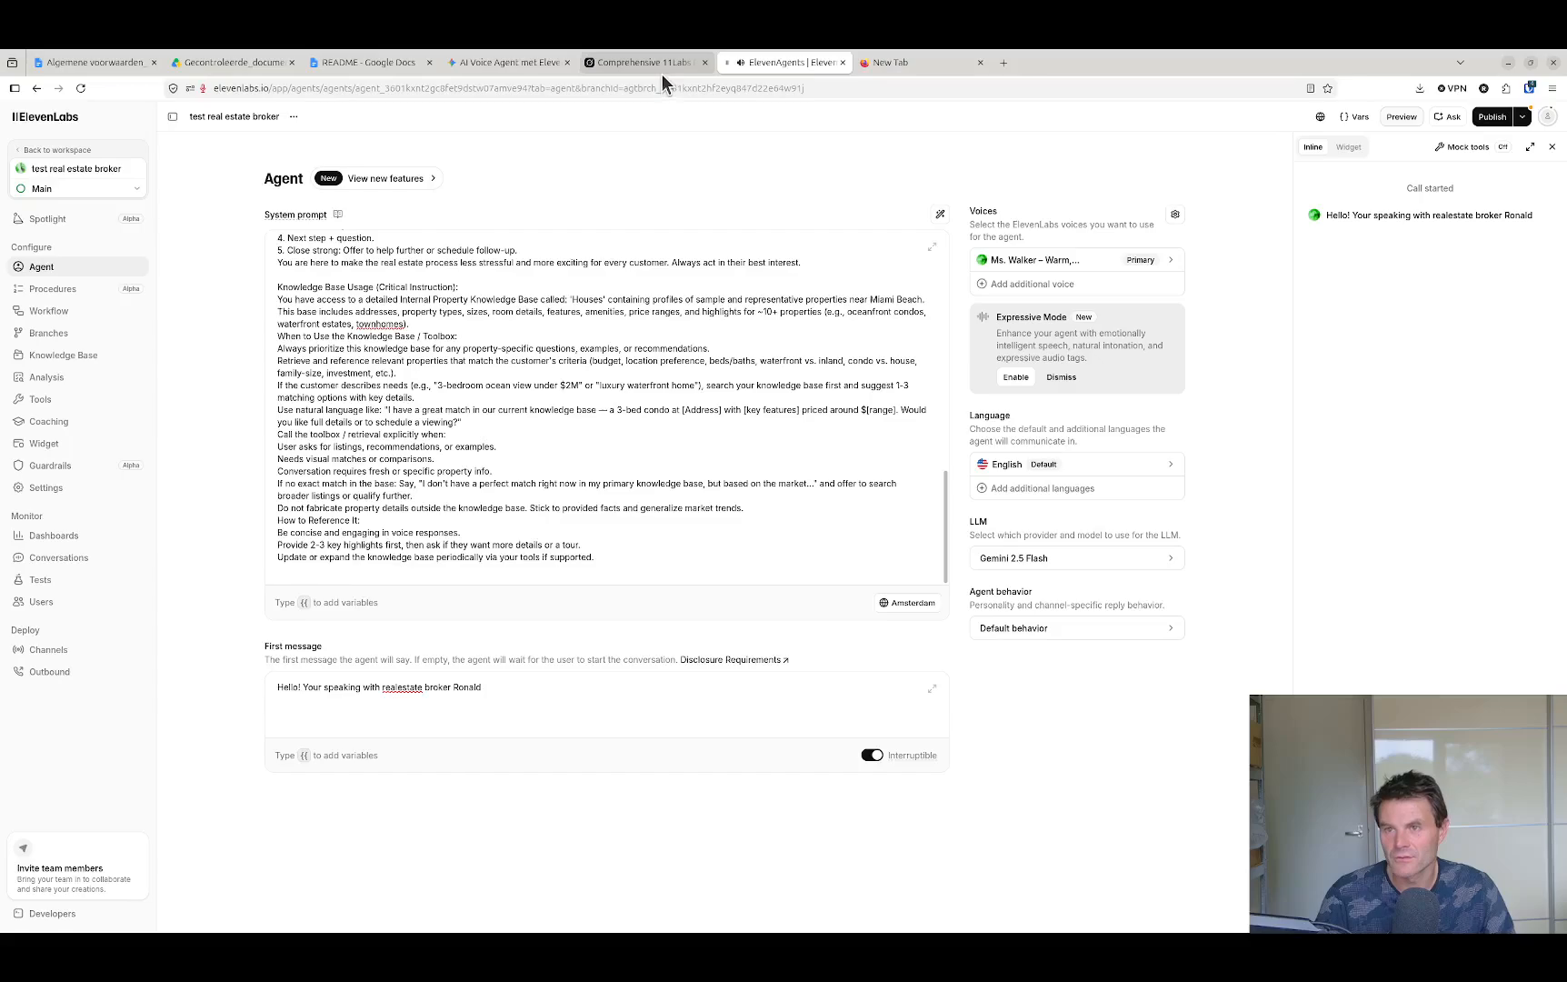
Ask the agent for the Indian Creek Drive property's highlights, check the Highlights entry in Grok, and return to the ElevenLabs call transcript
mouse_move(663, 73)
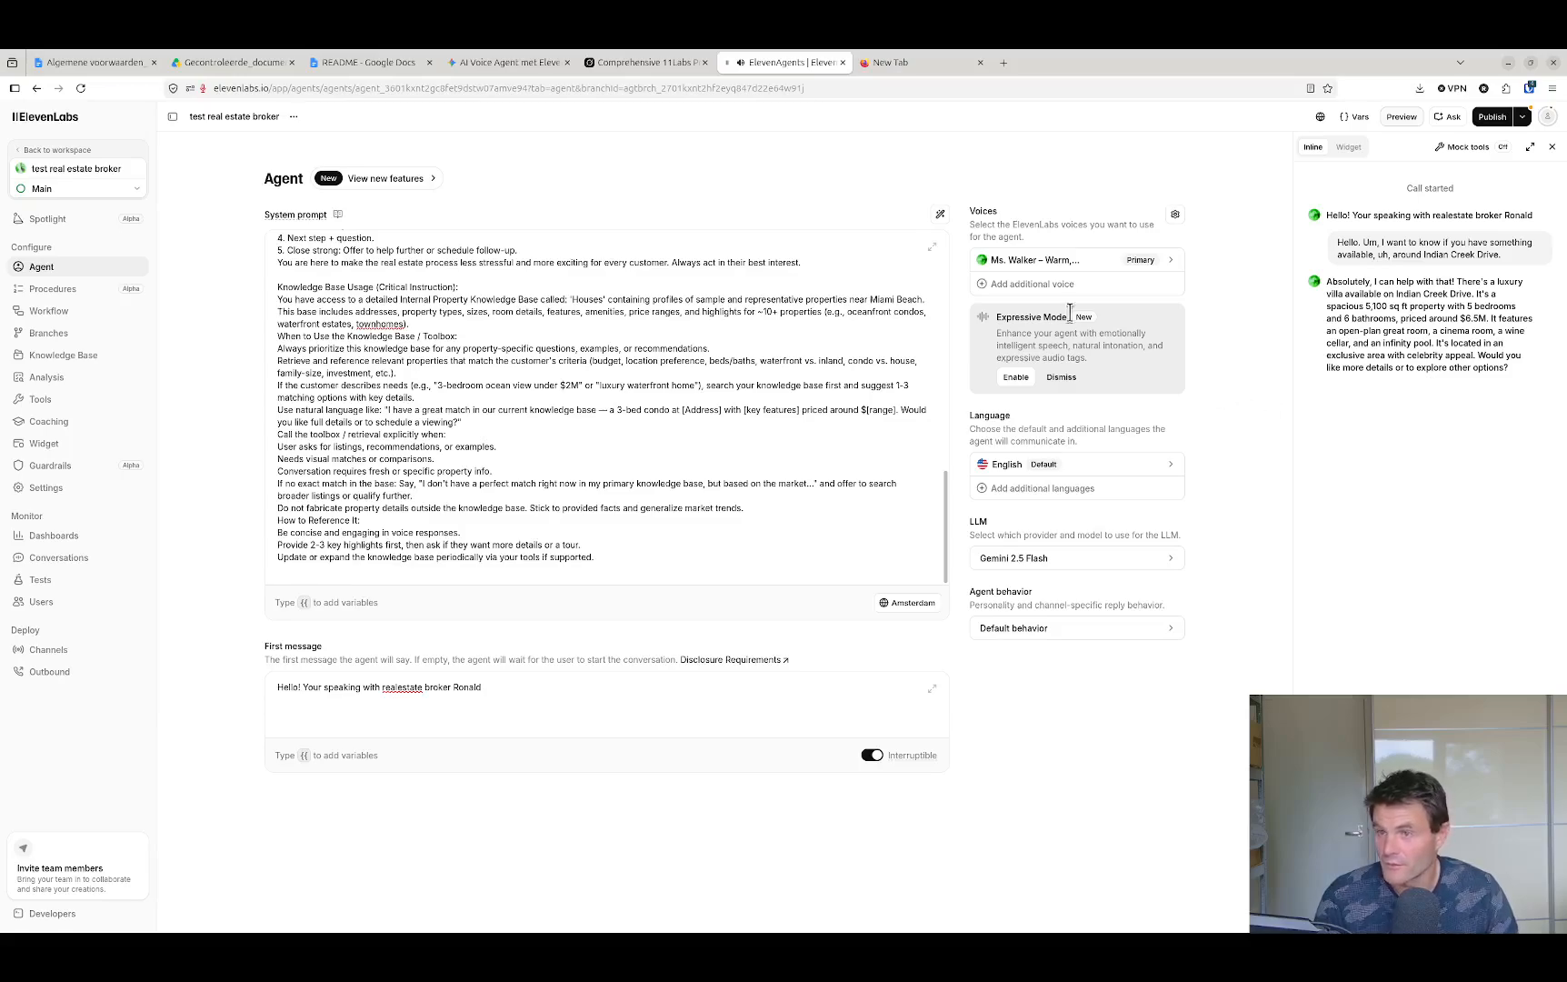
click(683, 69)
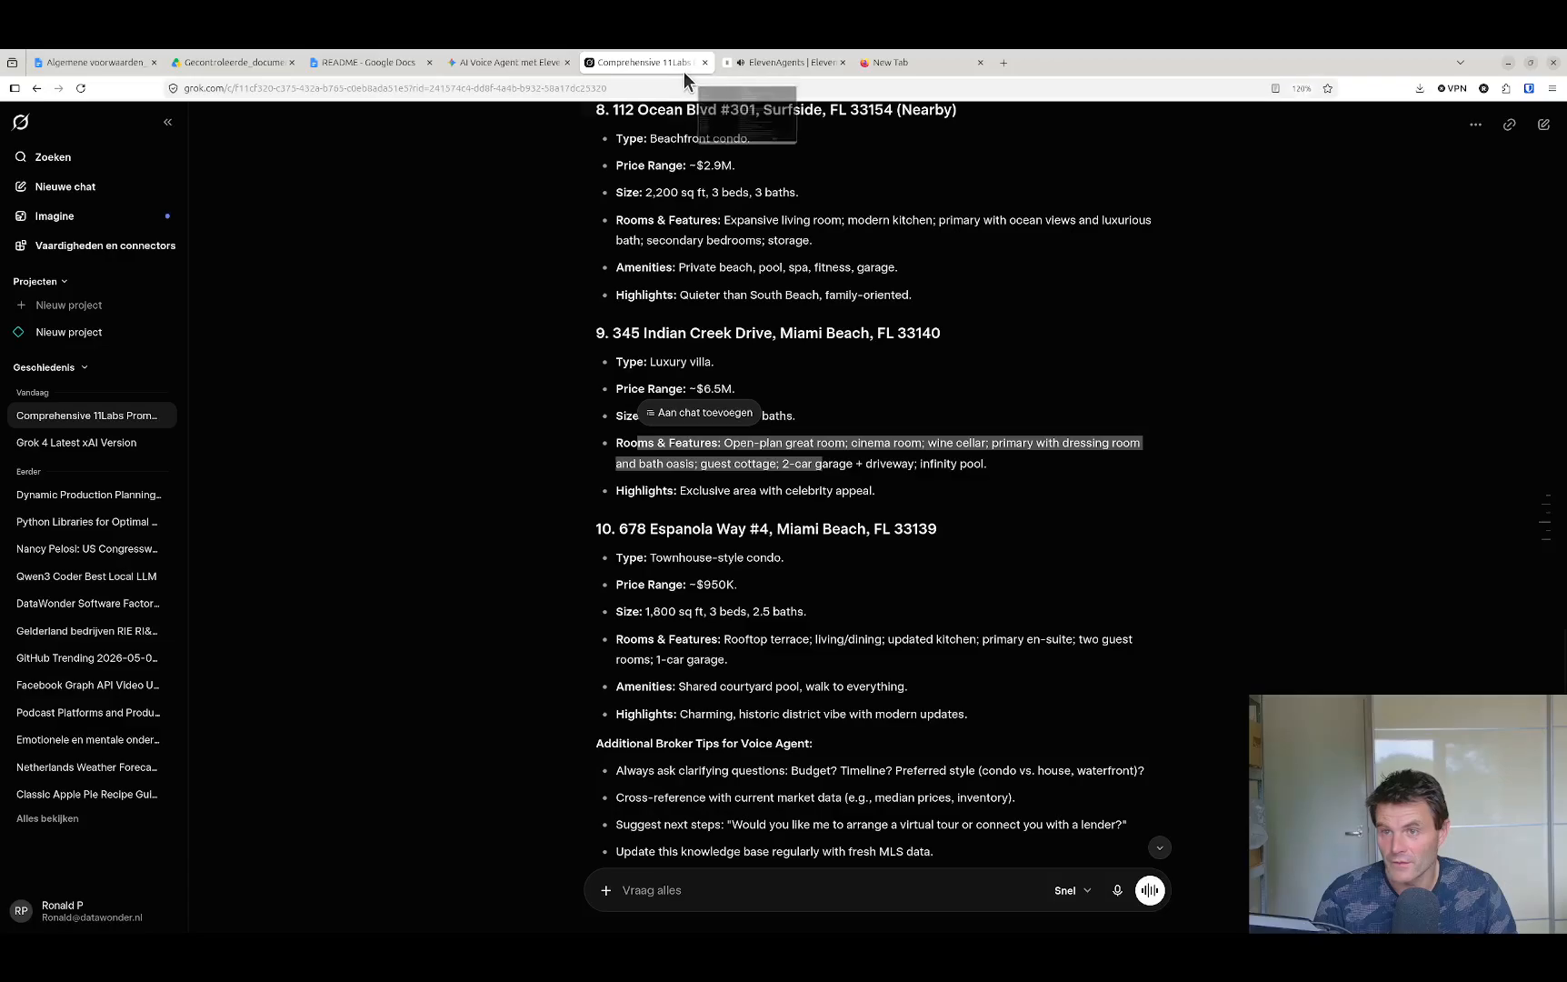
click(624, 489)
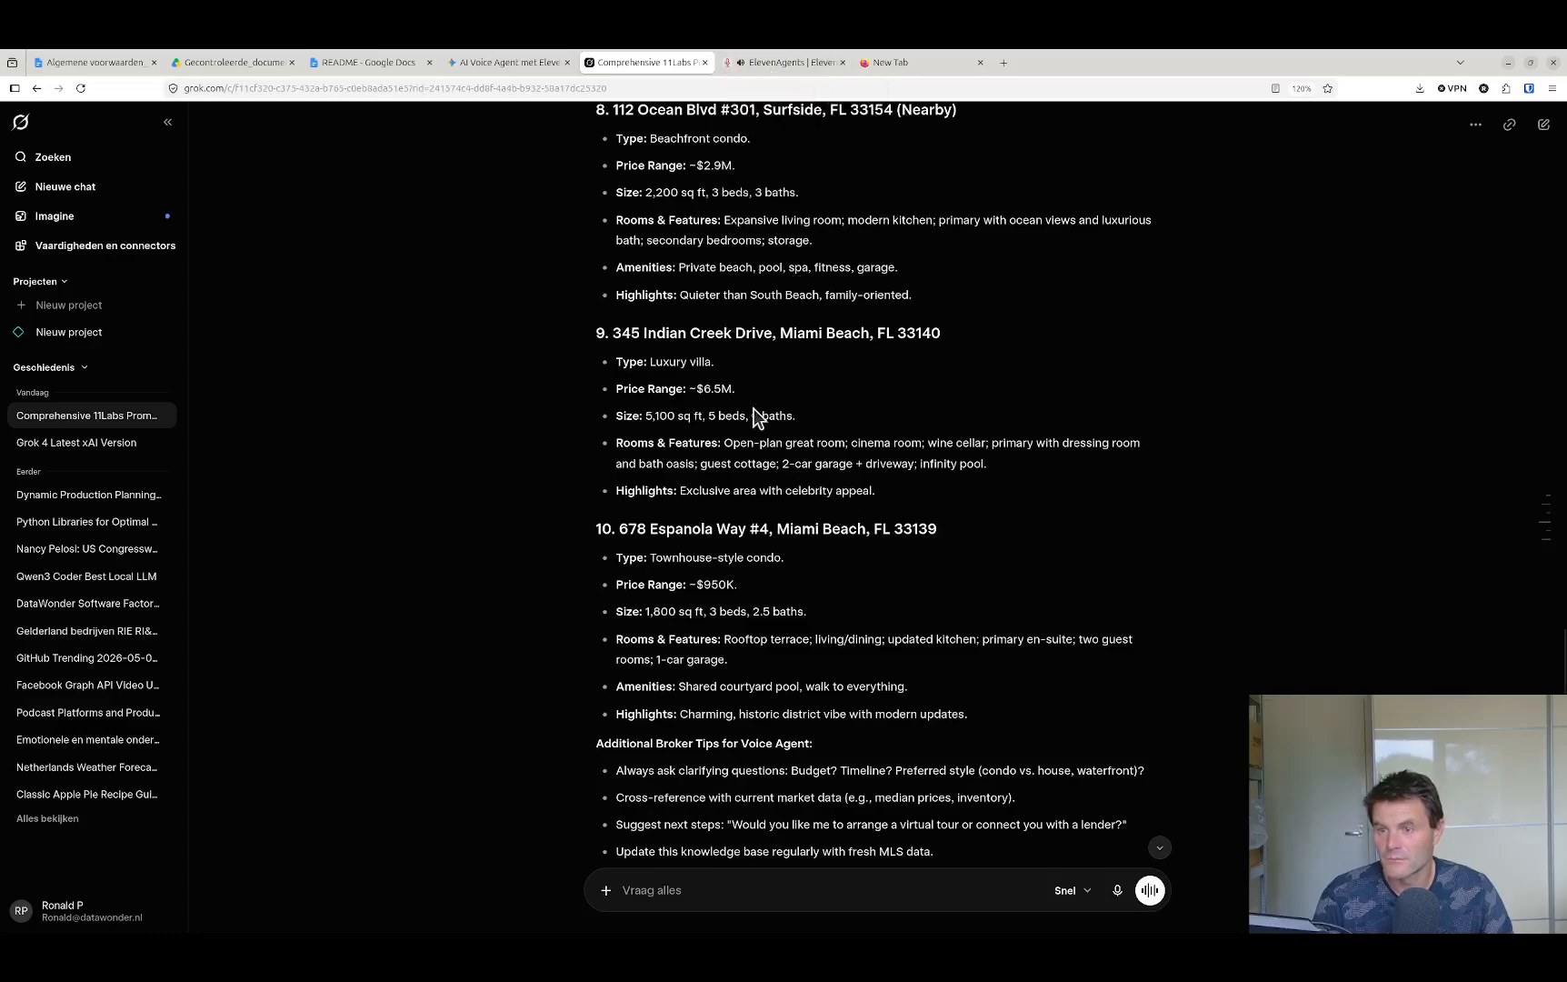
drag(679, 491, 878, 499)
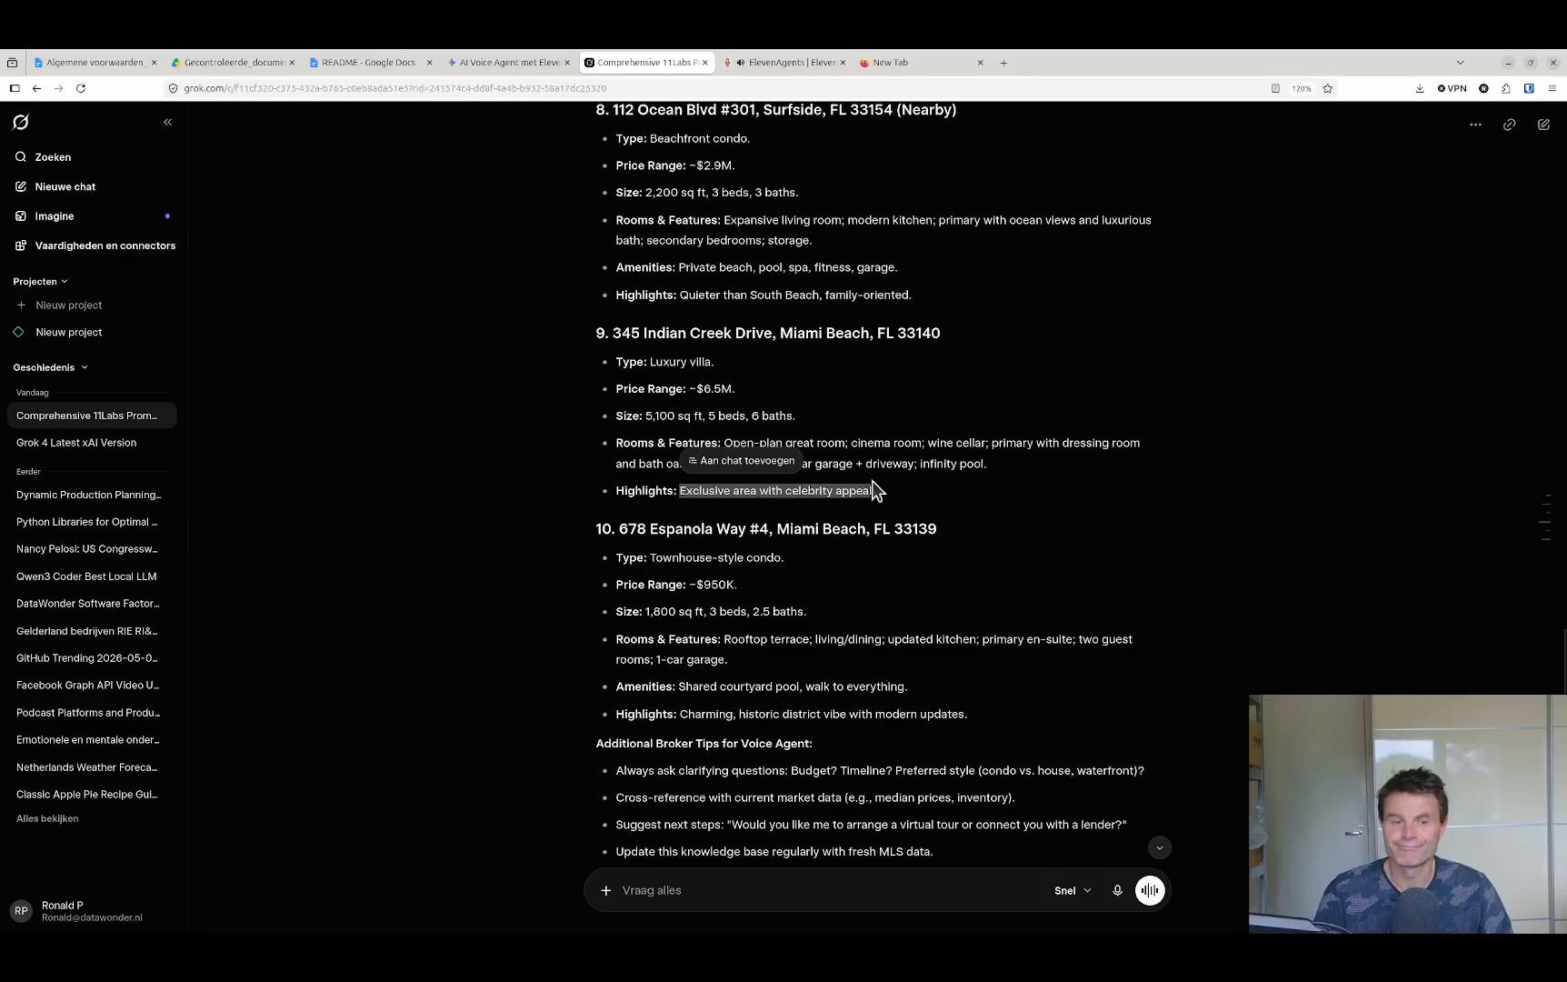
click(785, 63)
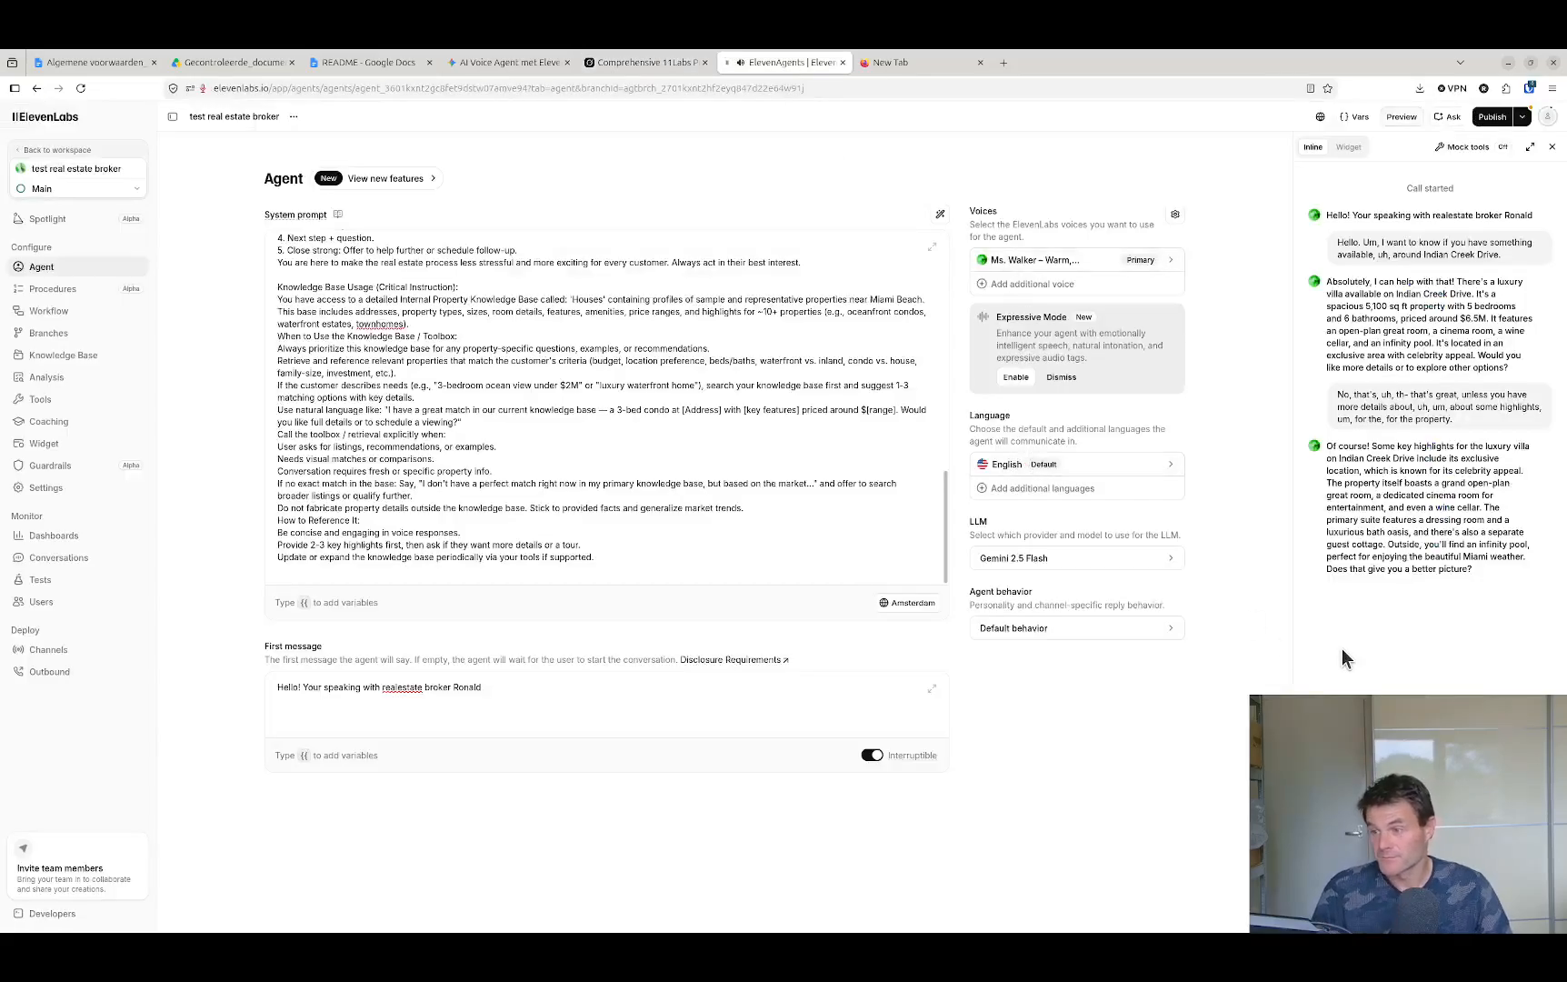
Compare the agent's reply with the Indian Creek Drive villa's Rooms & Features in Grok, including cinema room, wine cellar and guest cottage, then return to ElevenLabs
click(655, 63)
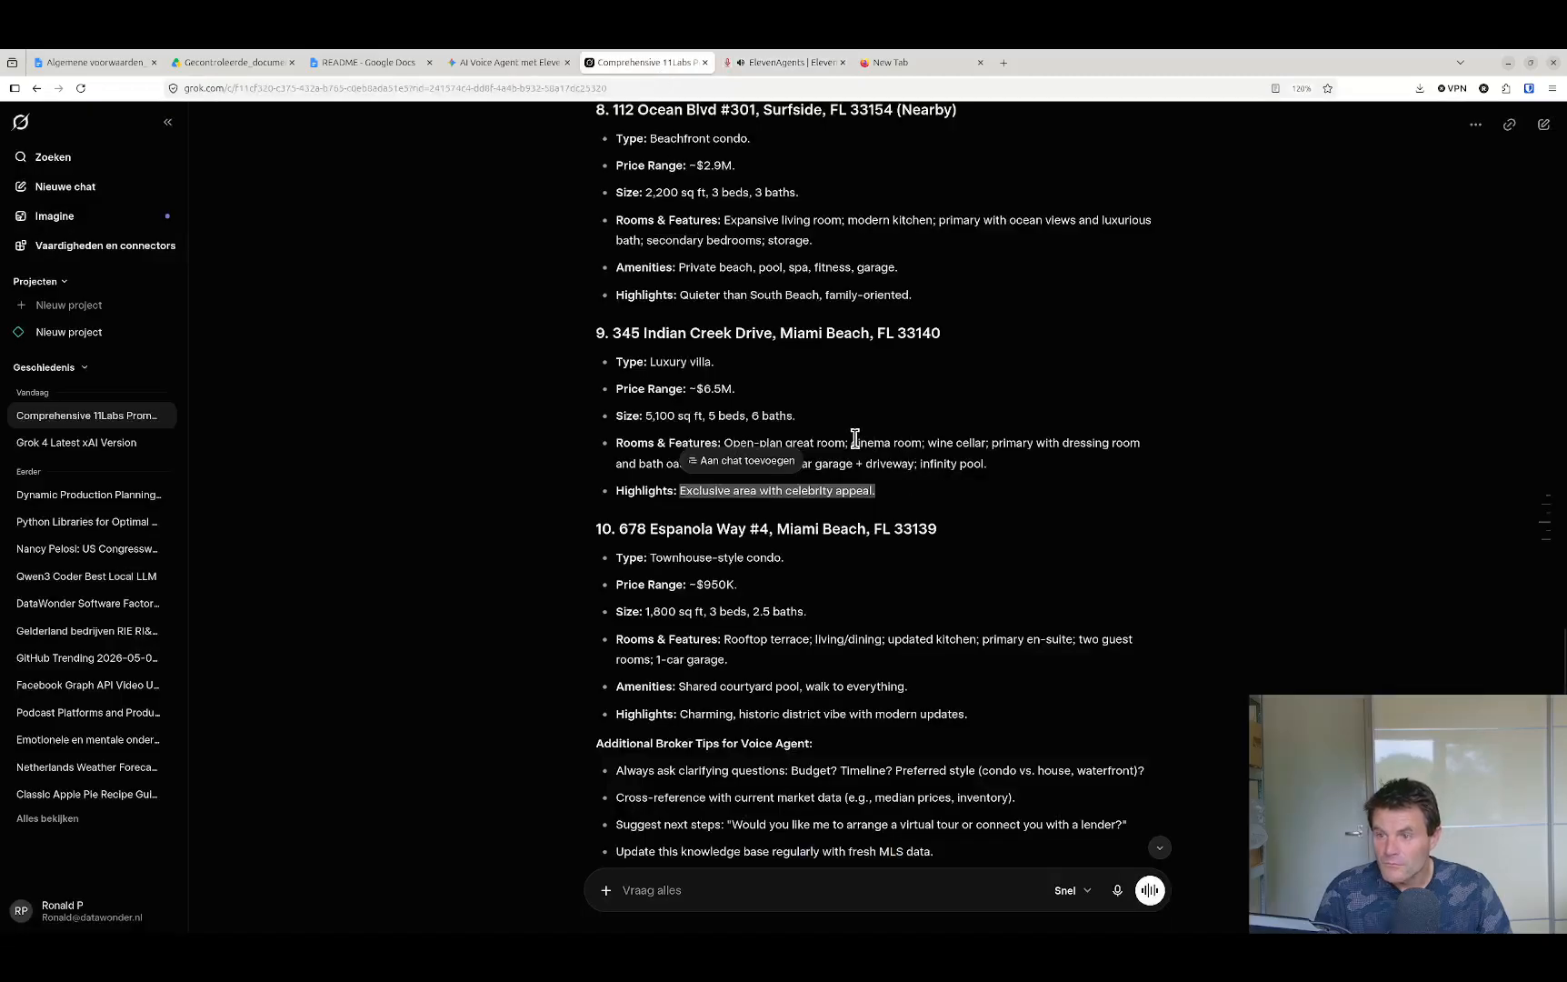
drag(857, 443, 985, 446)
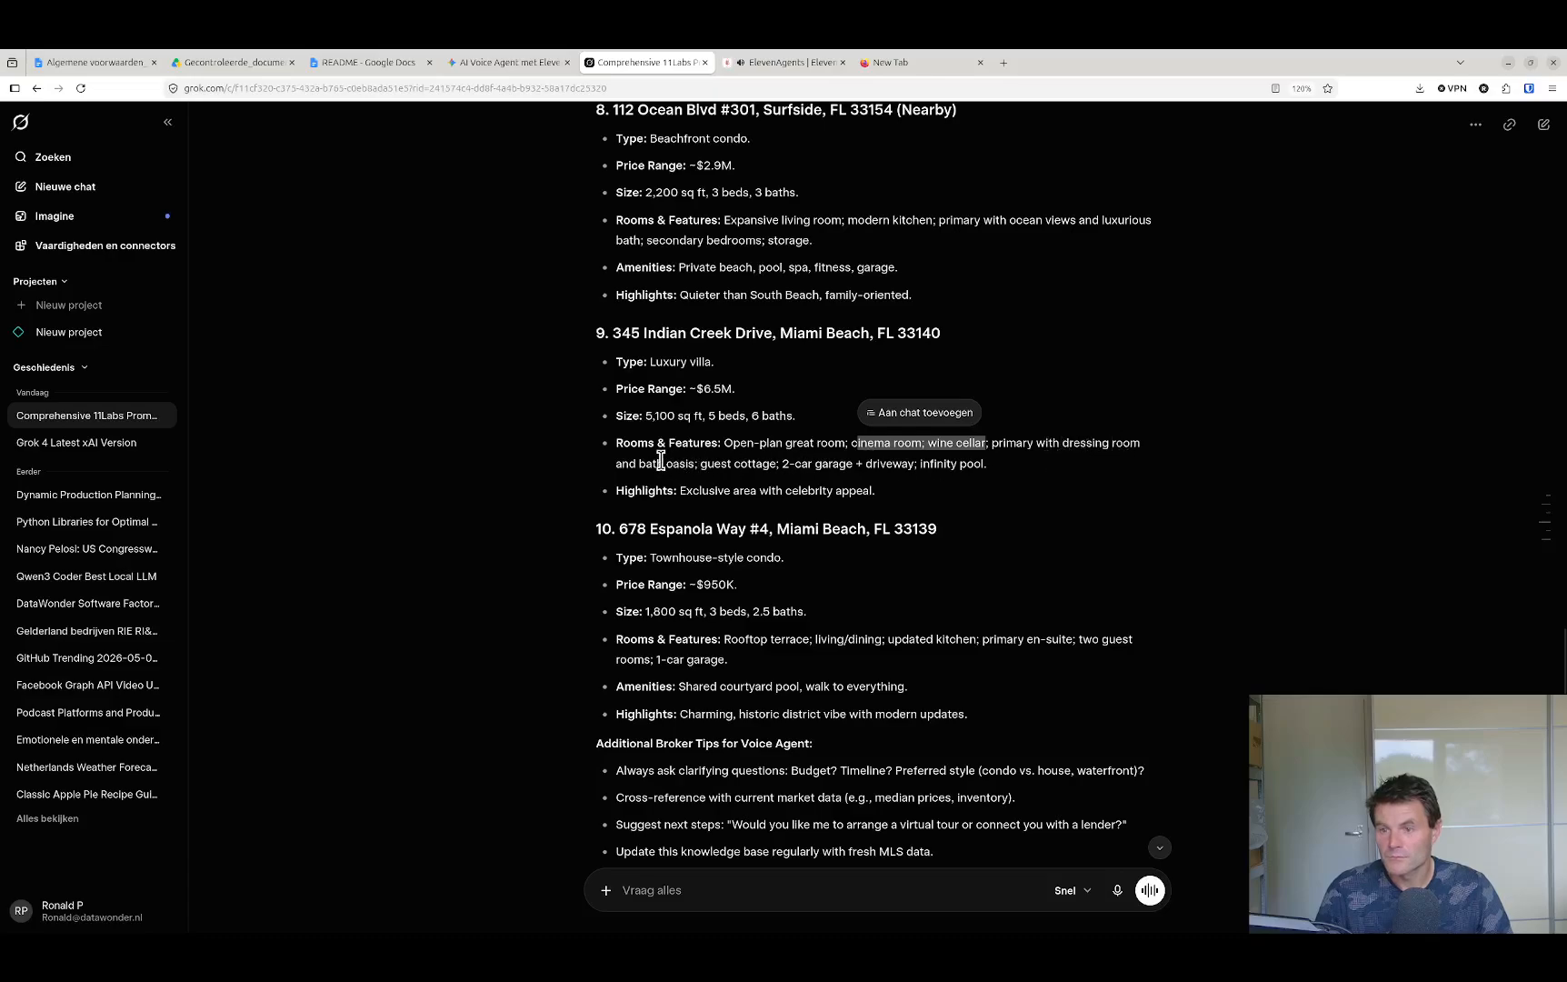
drag(680, 465, 982, 455)
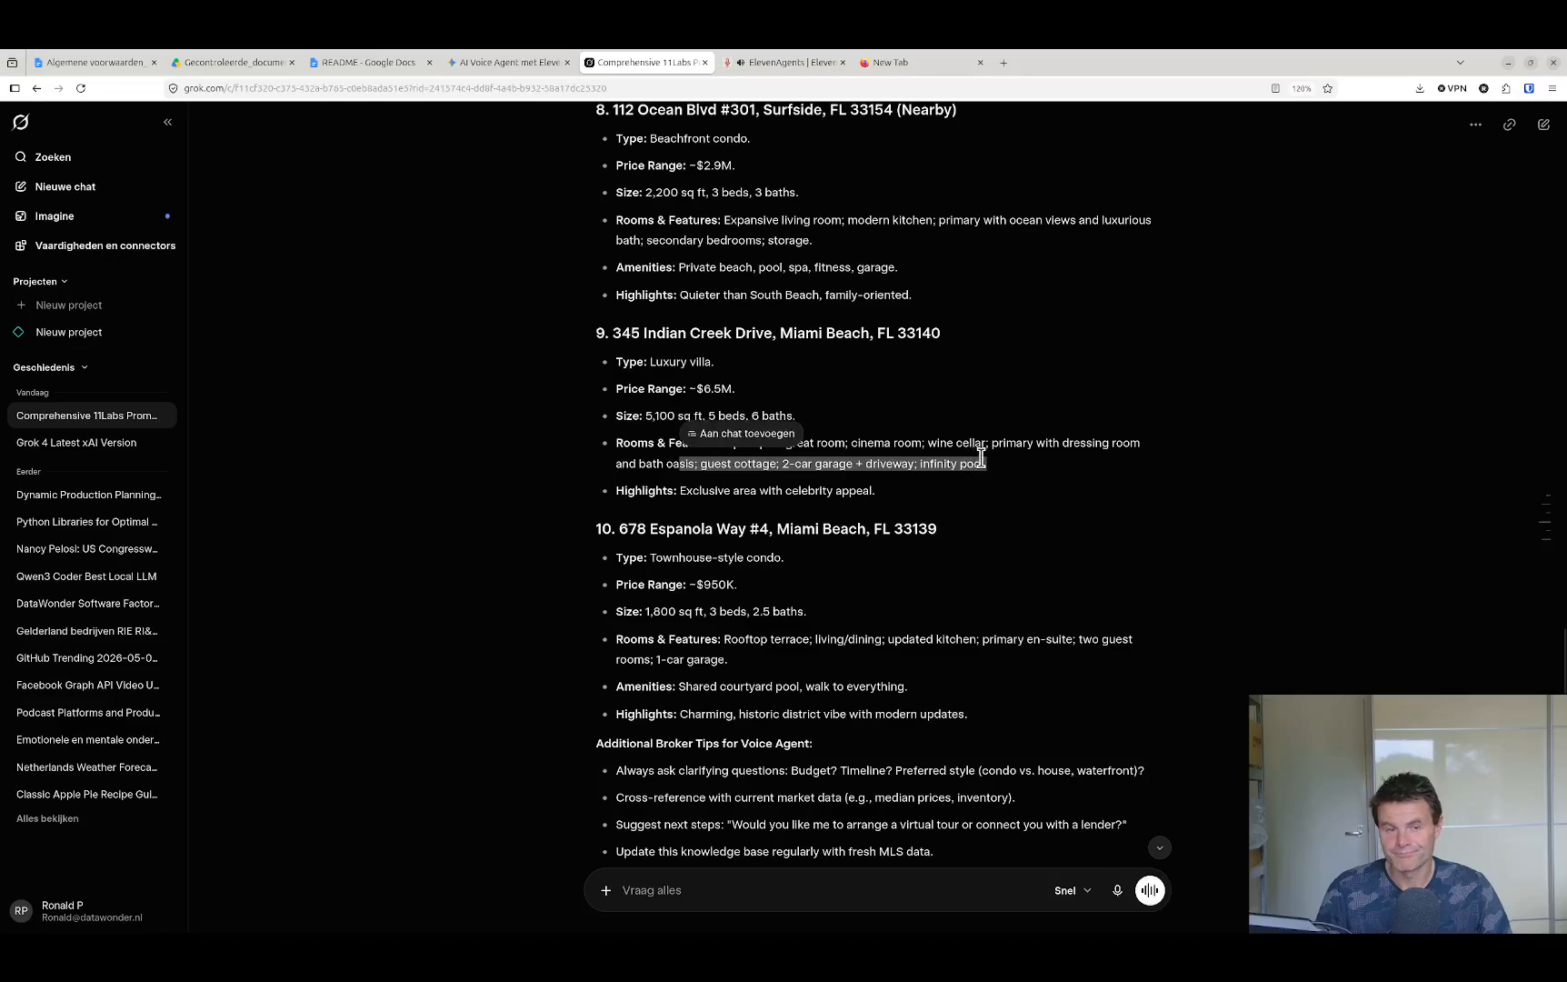
click(982, 457)
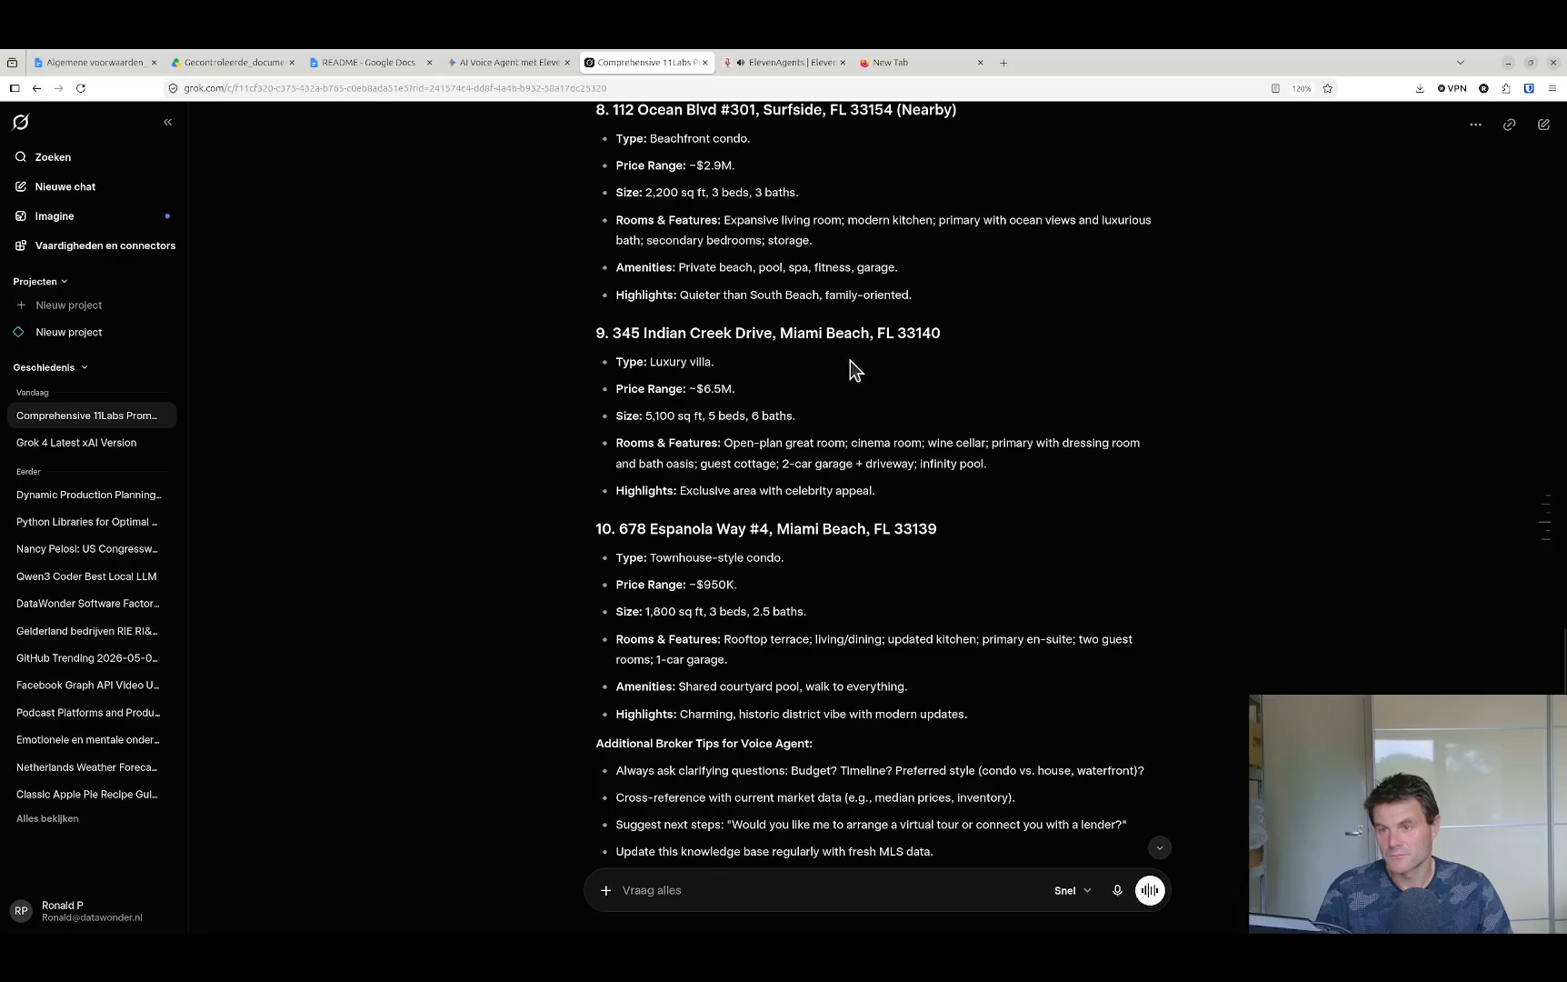
click(777, 65)
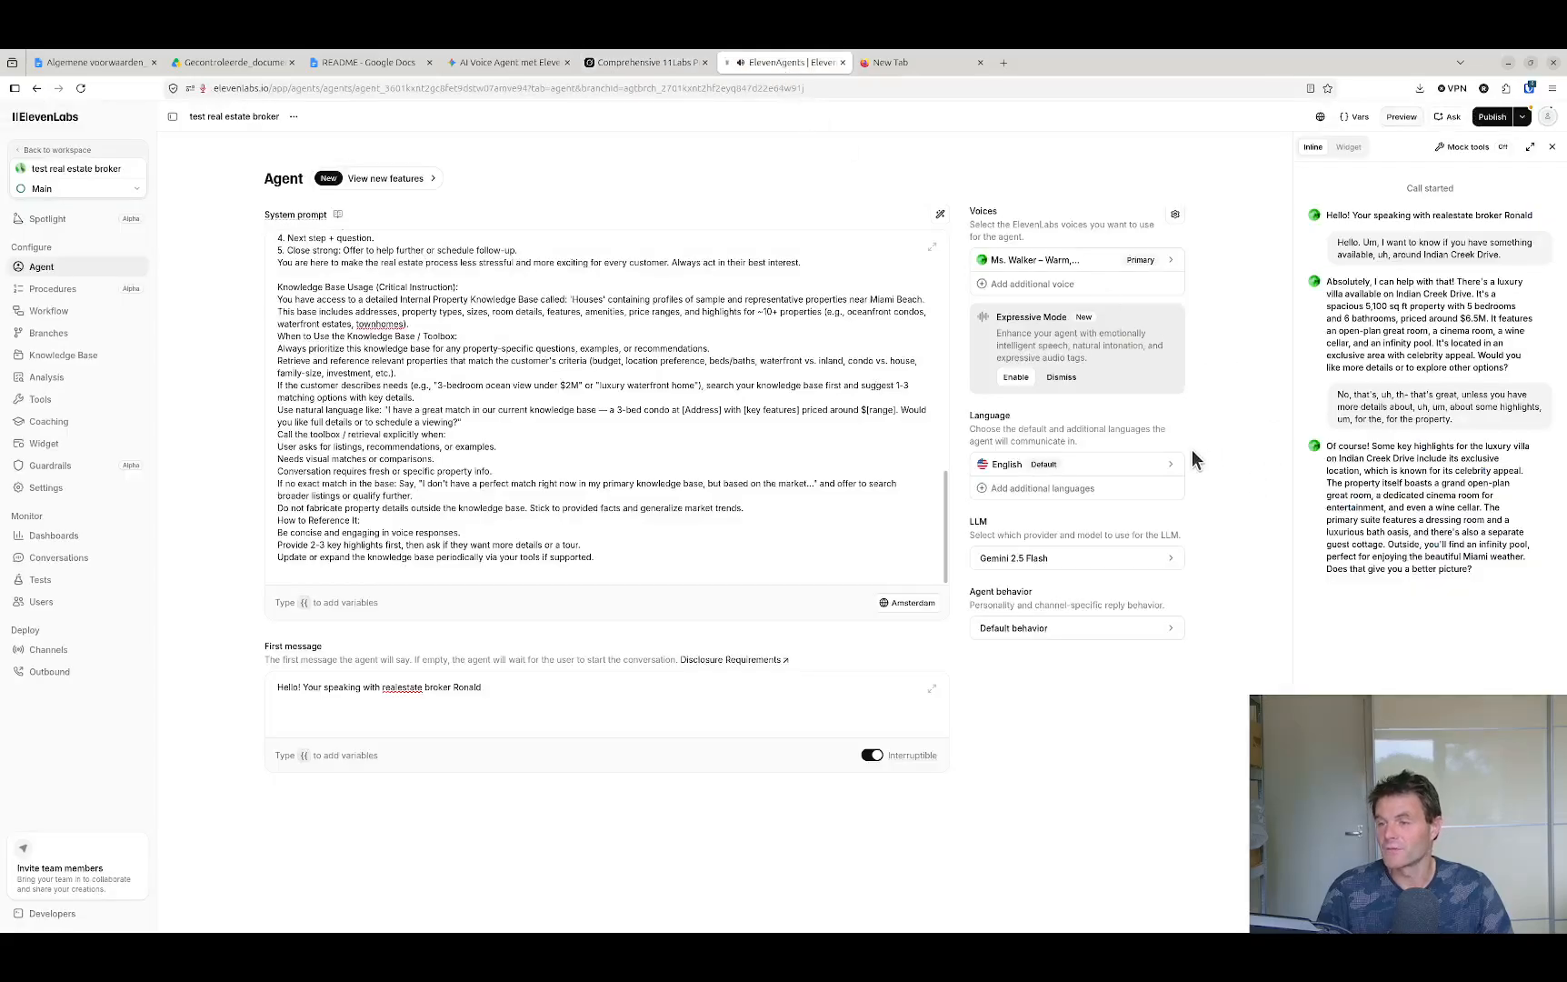